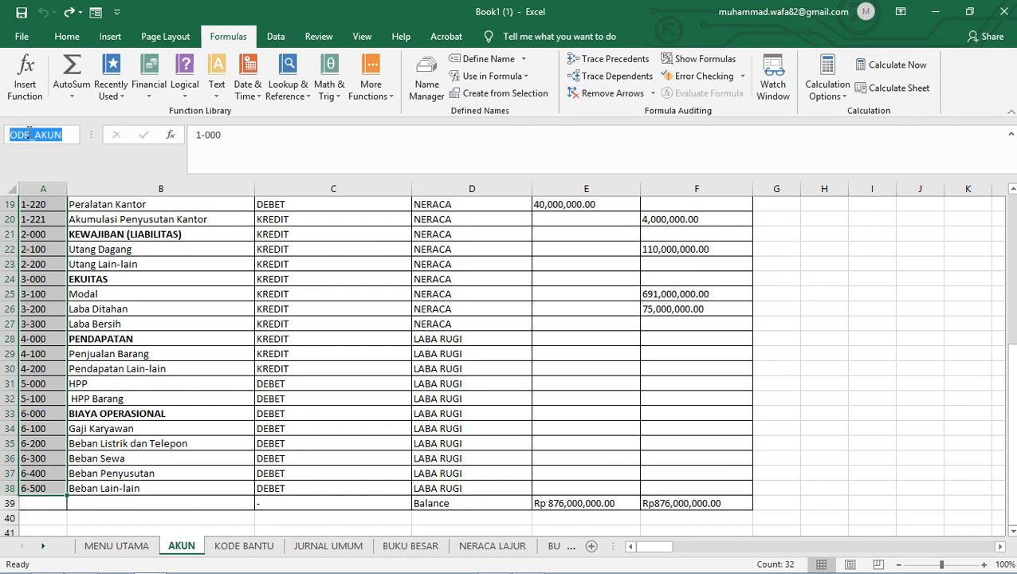
- Name the selected account codes in A7:A38 of the AKUN sheet KODE_AKUN
text(KODE)
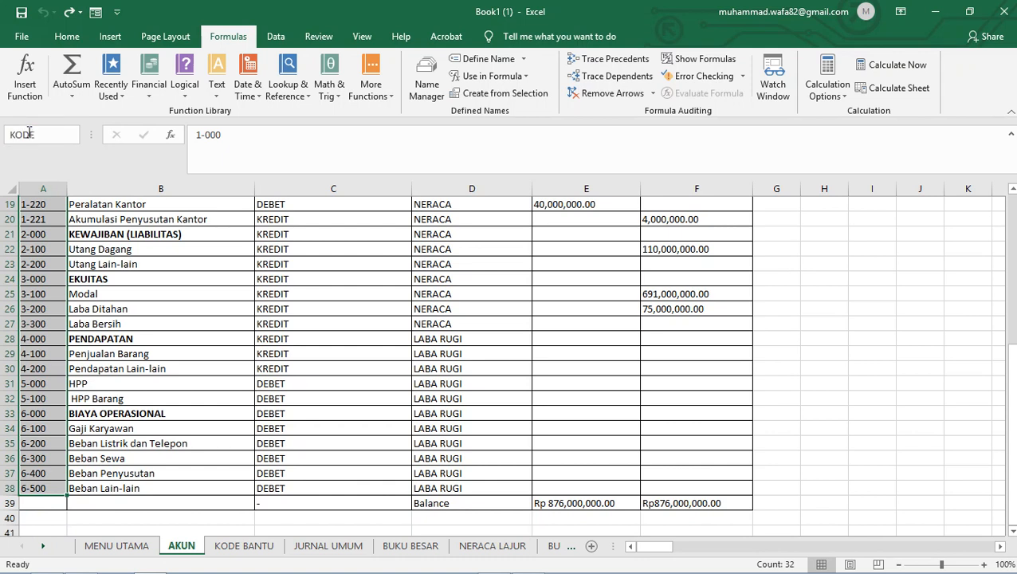
text(_AKUN)
key(Return)
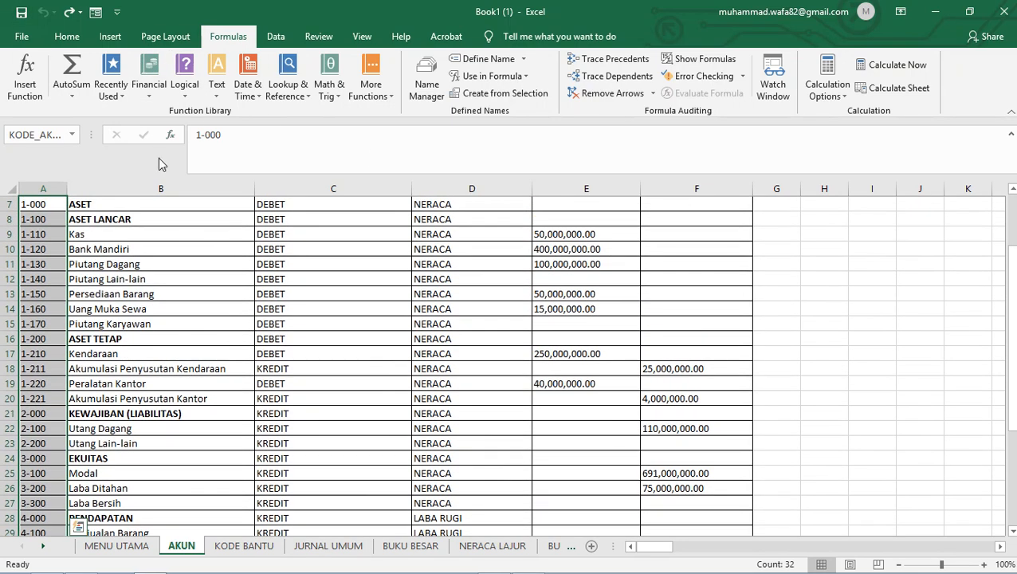
- Name the account table range A1:F38 on the AKUN sheet DAFTAR_AKUN
scroll(86, 290, up, 2)
drag(45, 208, 729, 490)
click(16, 134)
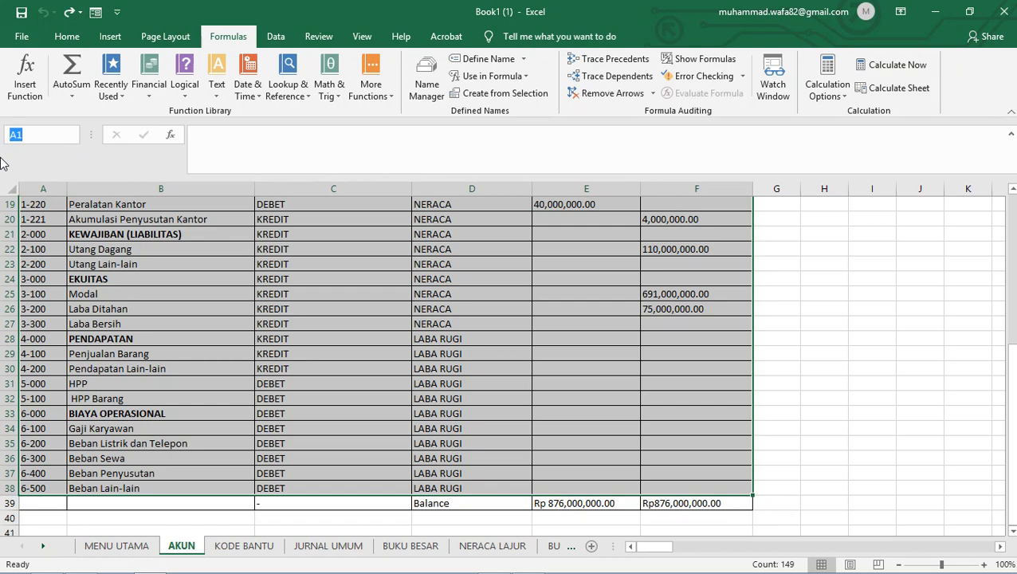
text(DA)
text(FTAR_AKUN)
key(Return)
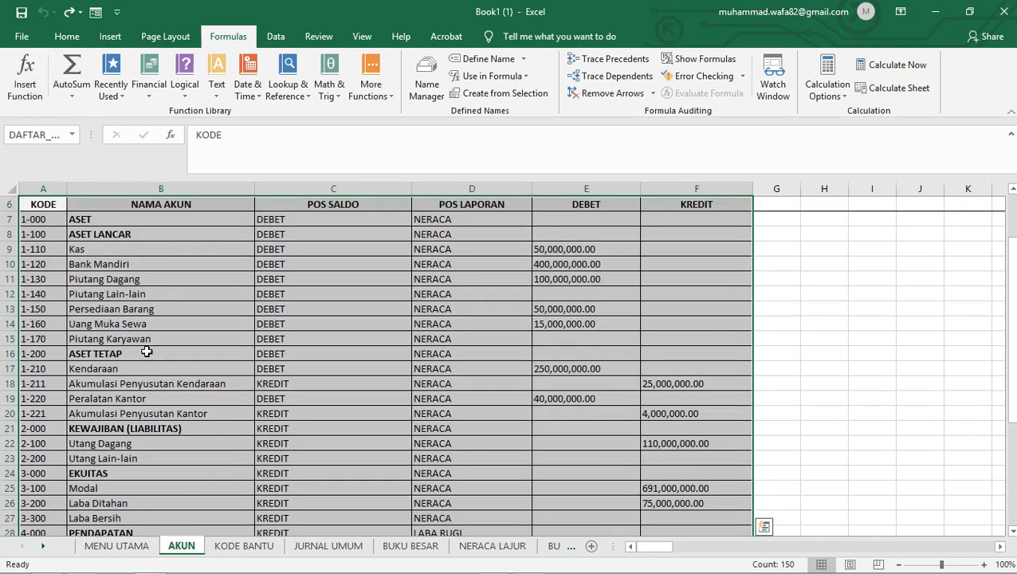
- On the KODE BANTU sheet, name the code cells A7:A16 KODE_BANTU
click(247, 548)
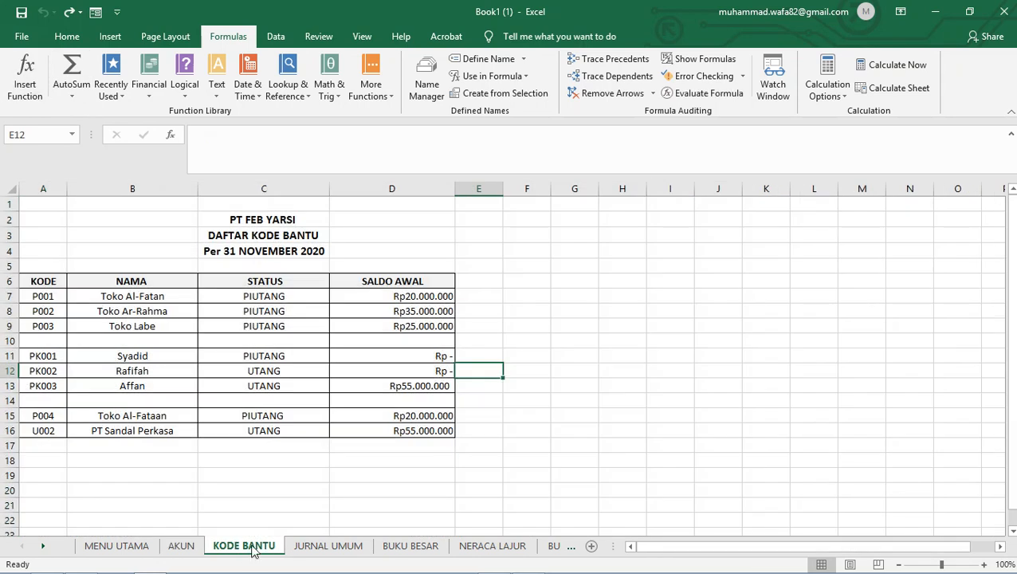
drag(39, 297, 56, 431)
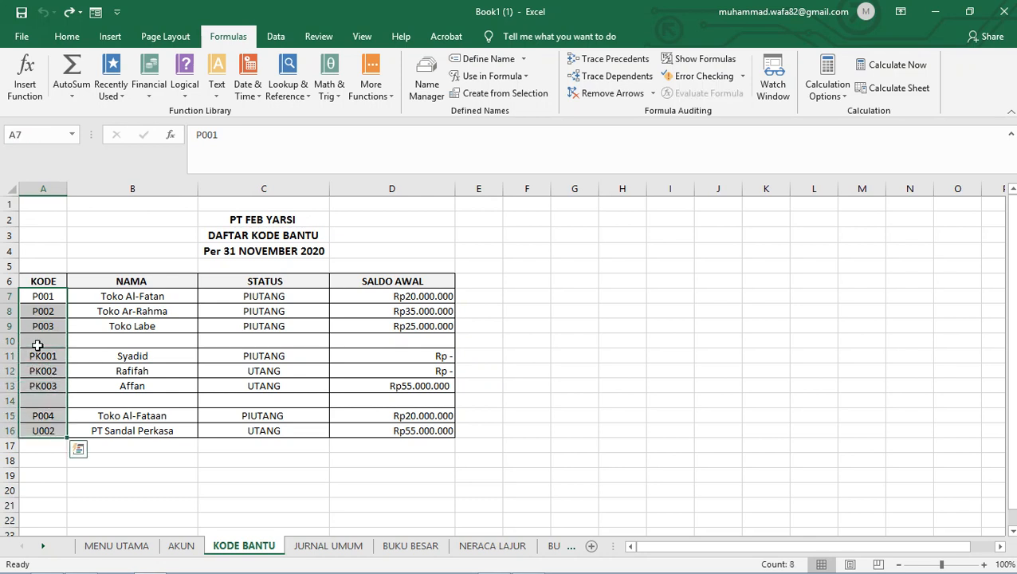
click(46, 135)
text(KO)
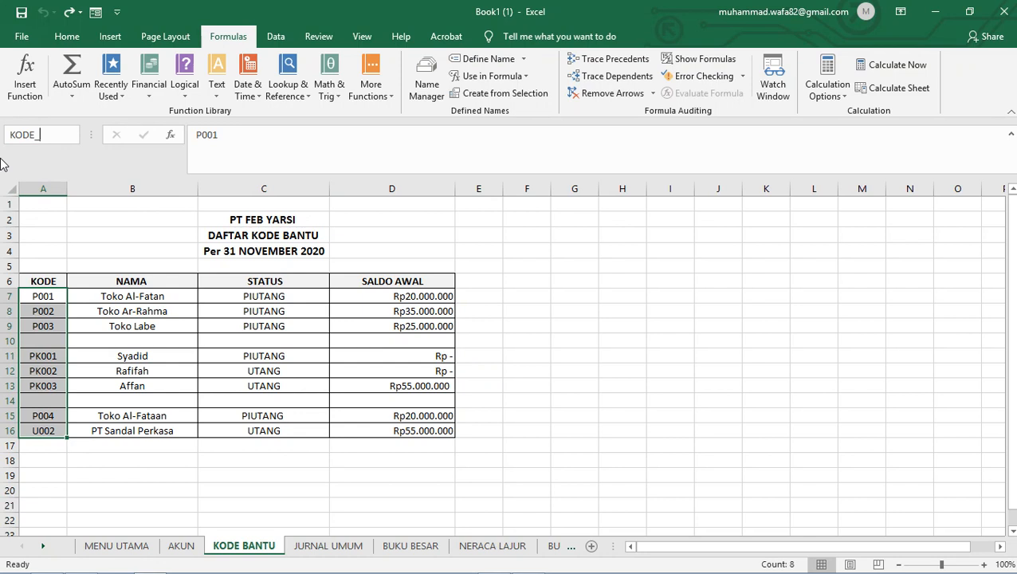
text(DE_BANTU)
key(Return)
- Name the whole KODE BANTU table range A1:D16 DAFTTAR_BANTU
drag(55, 204, 428, 431)
click(6, 134)
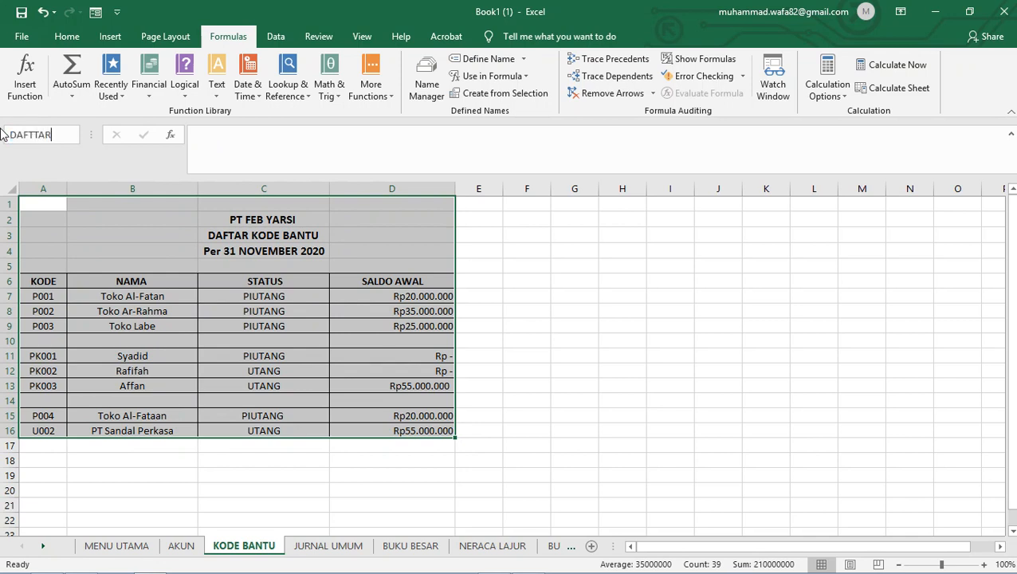
text(DAFTAR_BANTU)
key(Return)
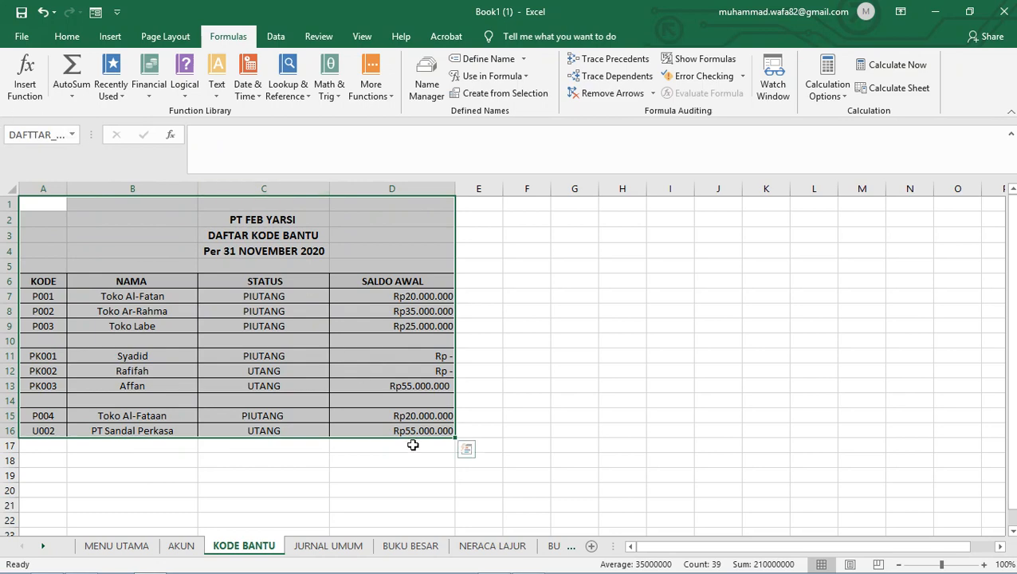
- On JURNAL UMUM, give B39 list validation with source =KODE_AKUN and Ignore blank off, and fill it down to B46
click(349, 552)
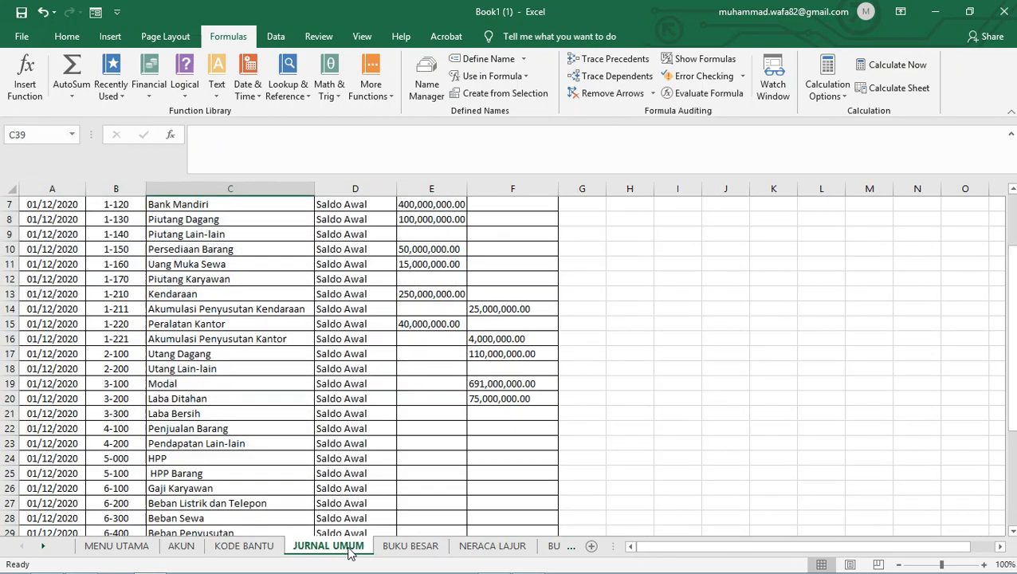
scroll(386, 375, down, 8)
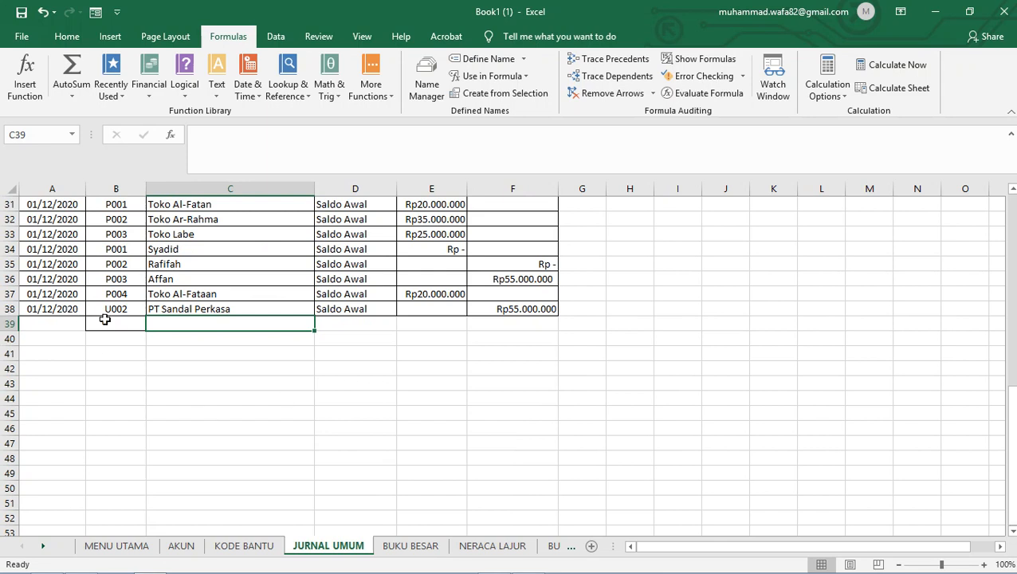
click(120, 322)
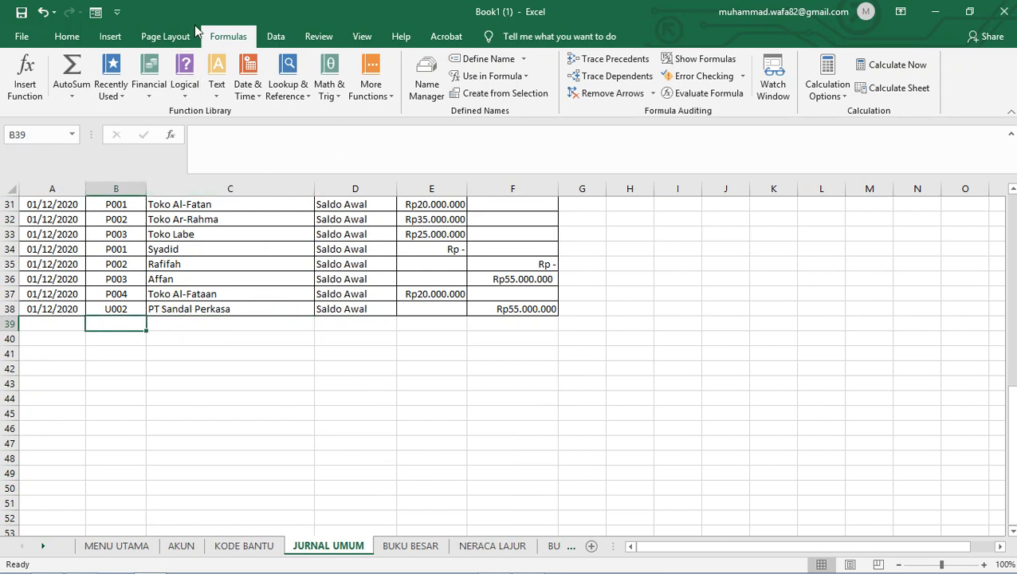
click(275, 36)
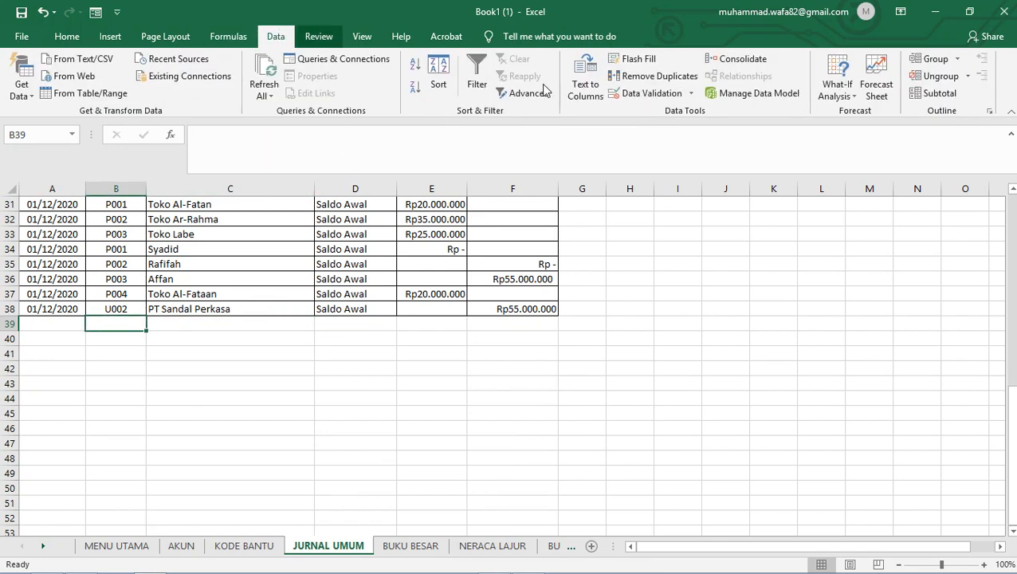
click(690, 94)
click(670, 102)
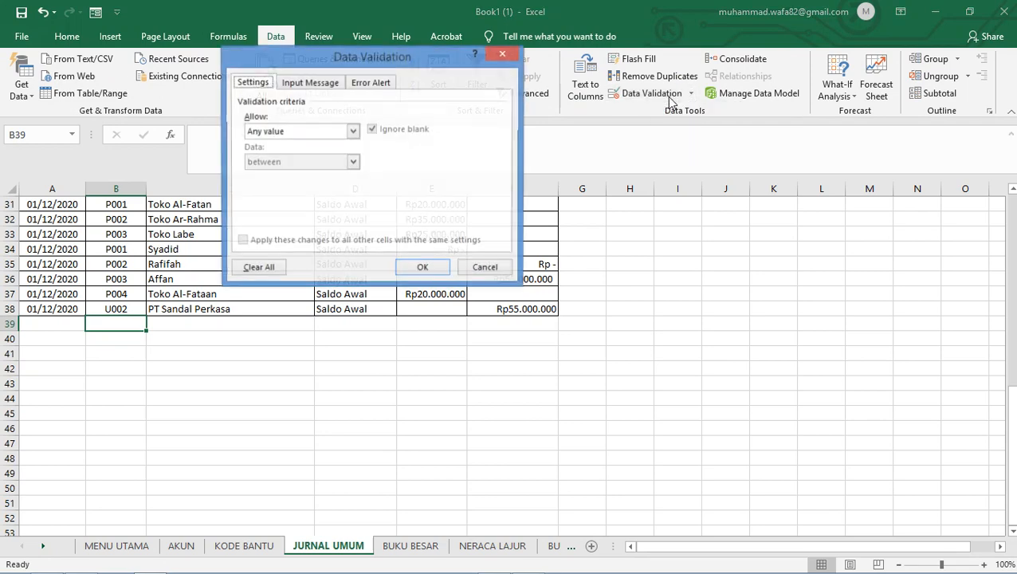
click(319, 133)
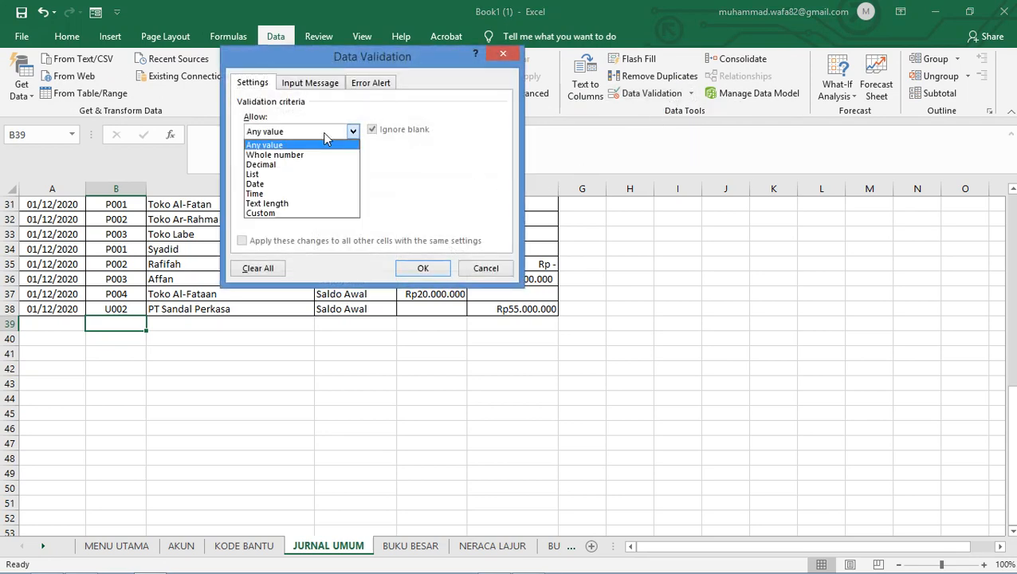
click(291, 175)
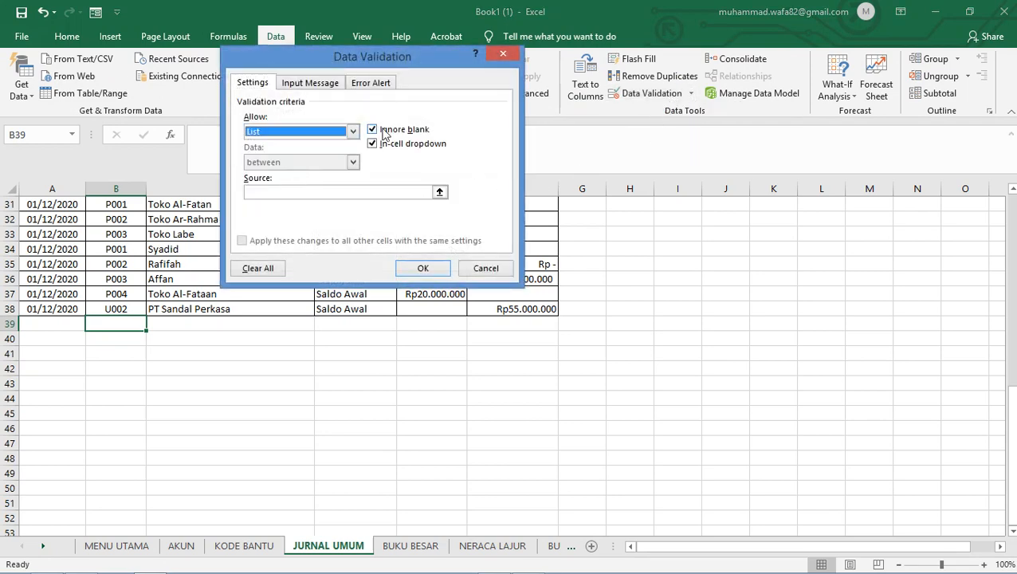
click(383, 131)
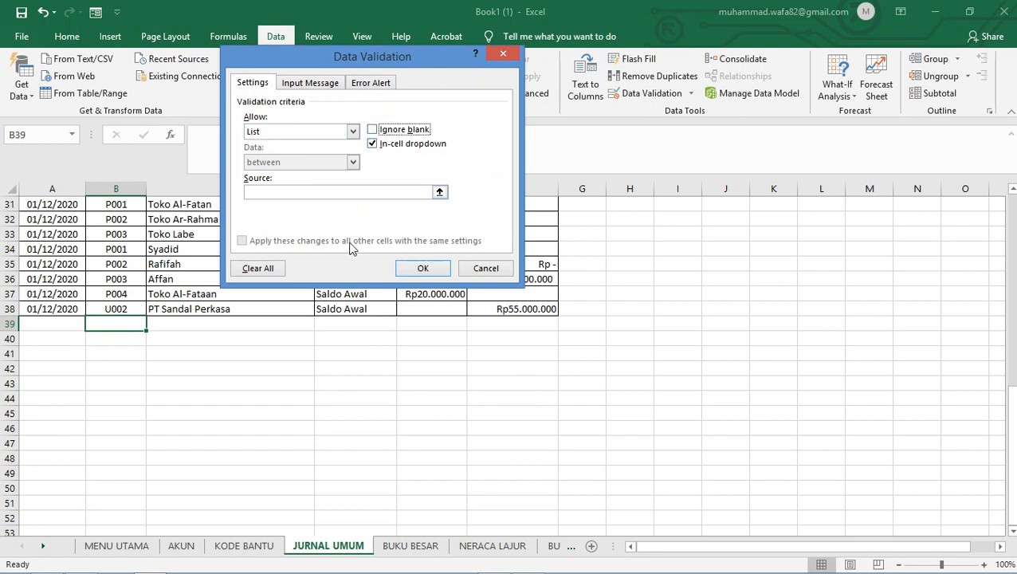
click(312, 191)
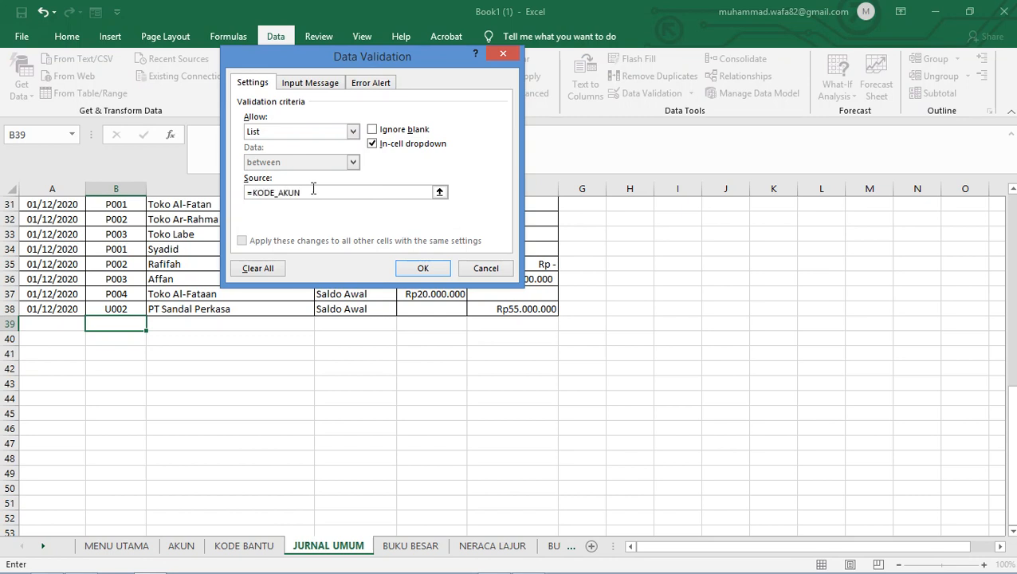
click(429, 267)
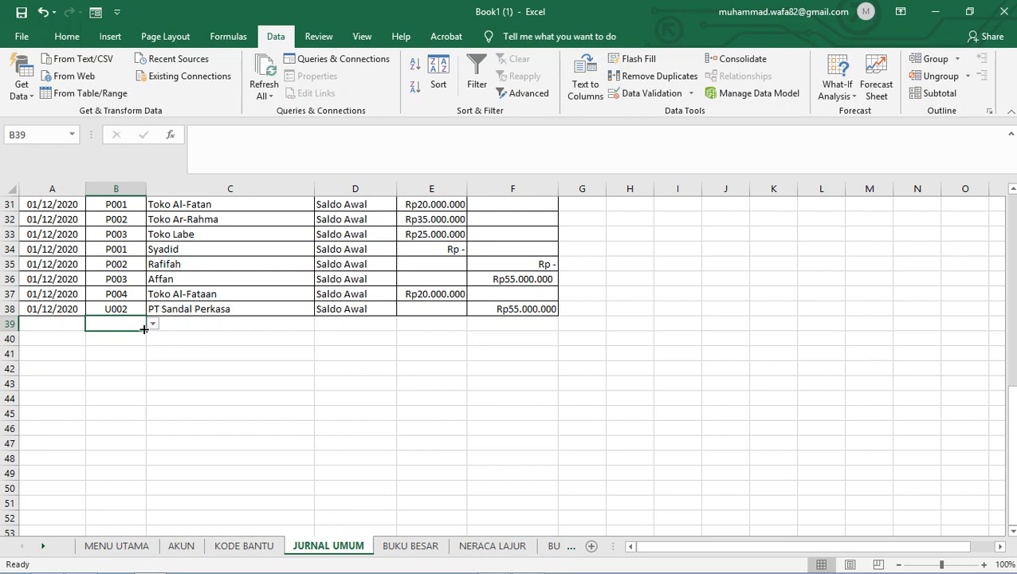
drag(145, 330, 151, 435)
- Insert a VLOOKUP function in C39 with B39 as its lookup value
click(237, 324)
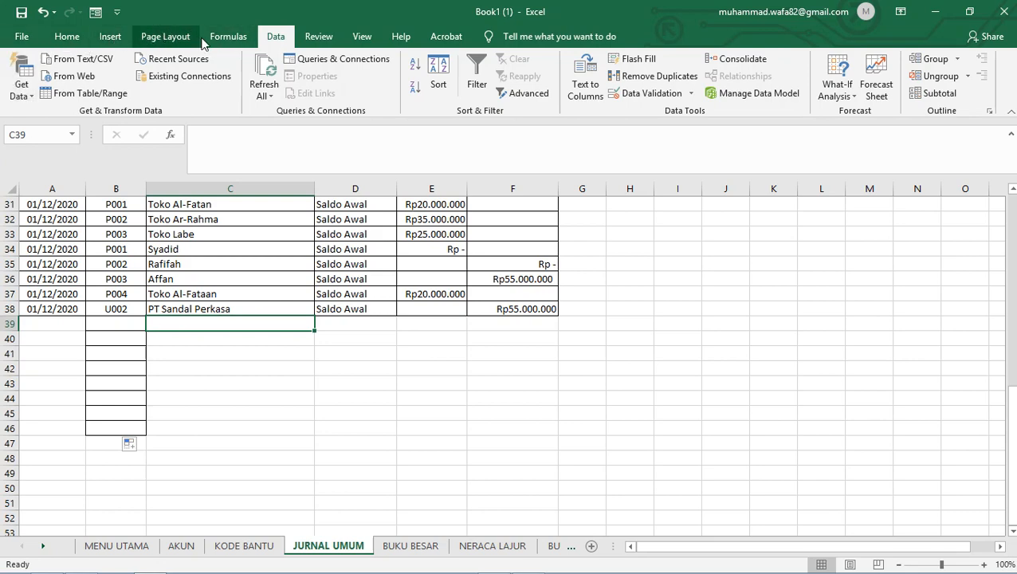
click(226, 35)
click(18, 76)
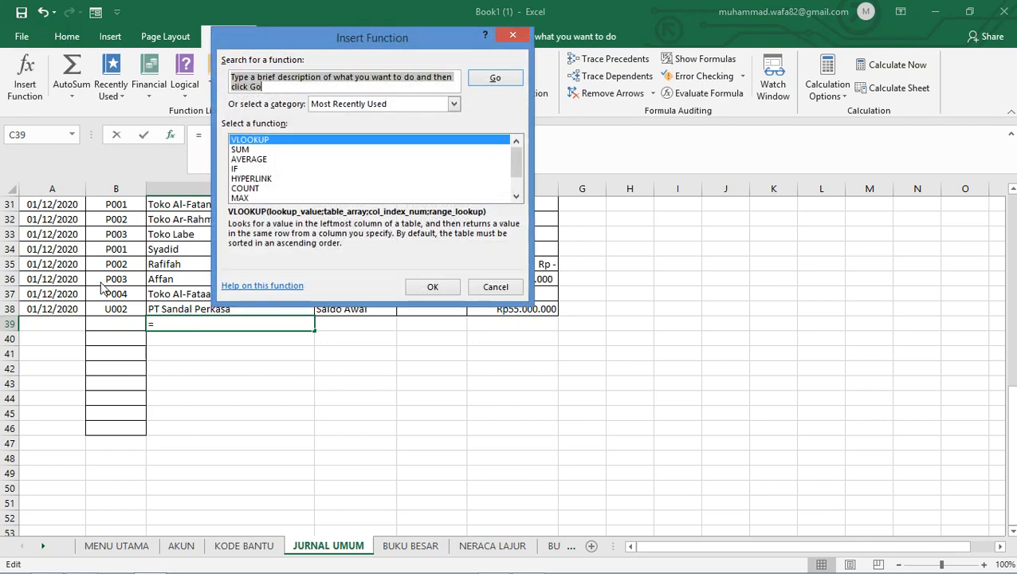
click(251, 140)
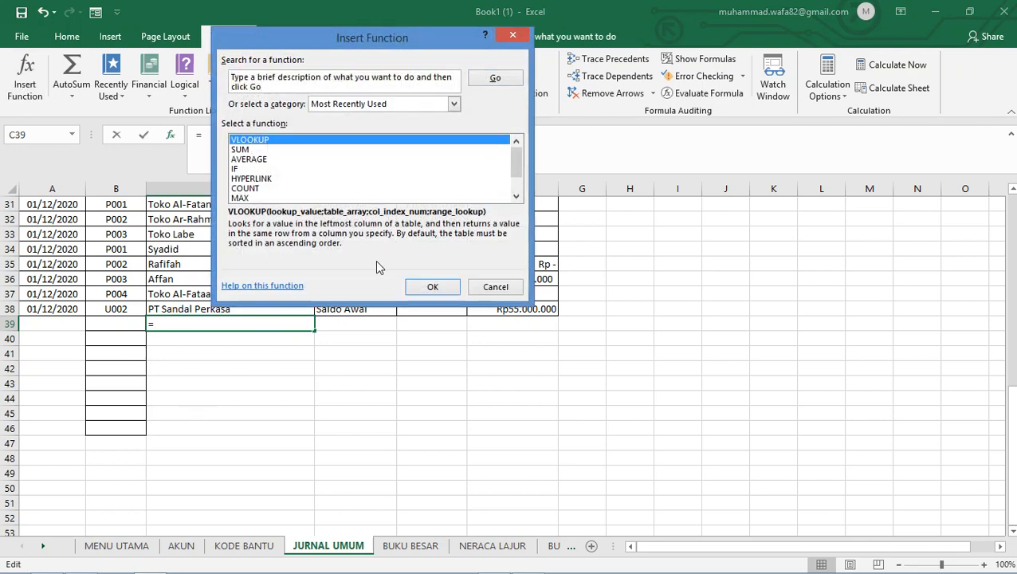
click(434, 287)
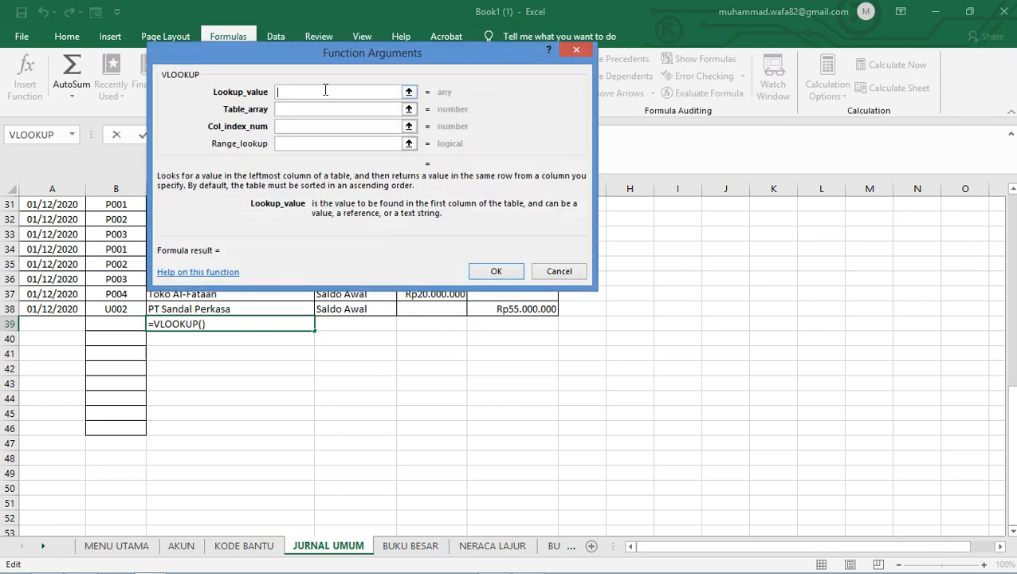
click(126, 321)
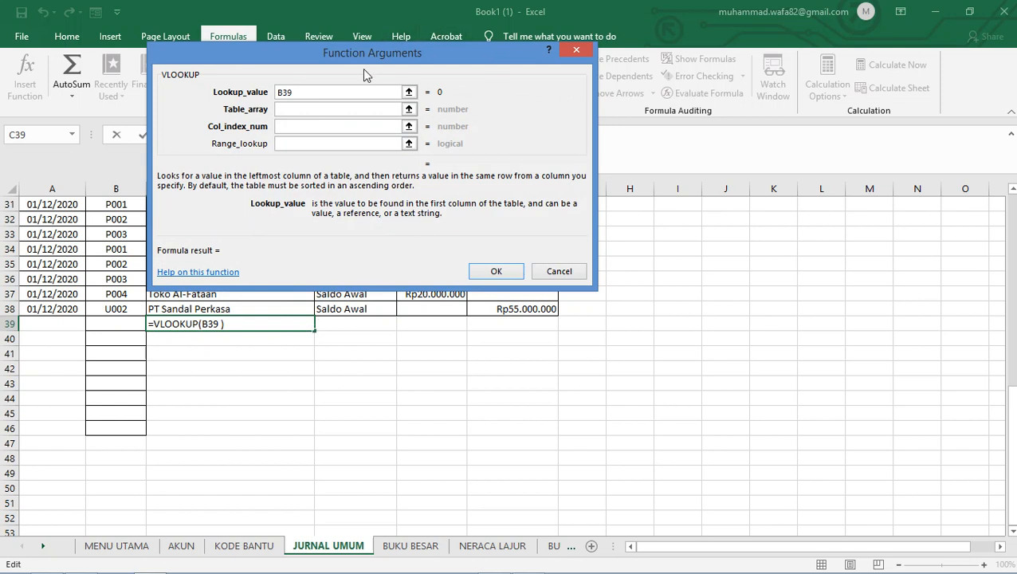
key(BackSpace)
- Set the VLOOKUP table array to the absolute range AKUN!$A$7:$B$38
click(376, 109)
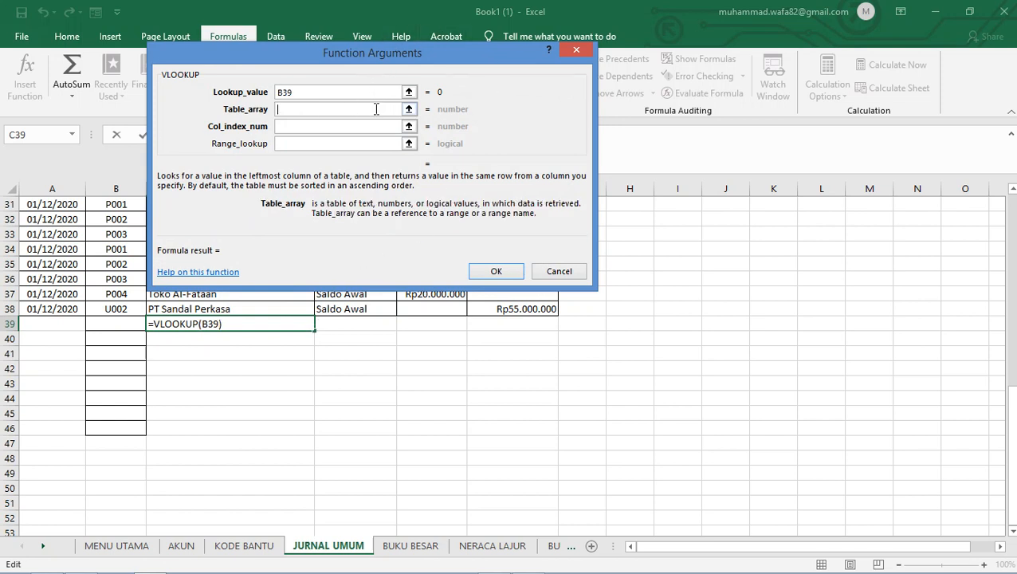
click(188, 547)
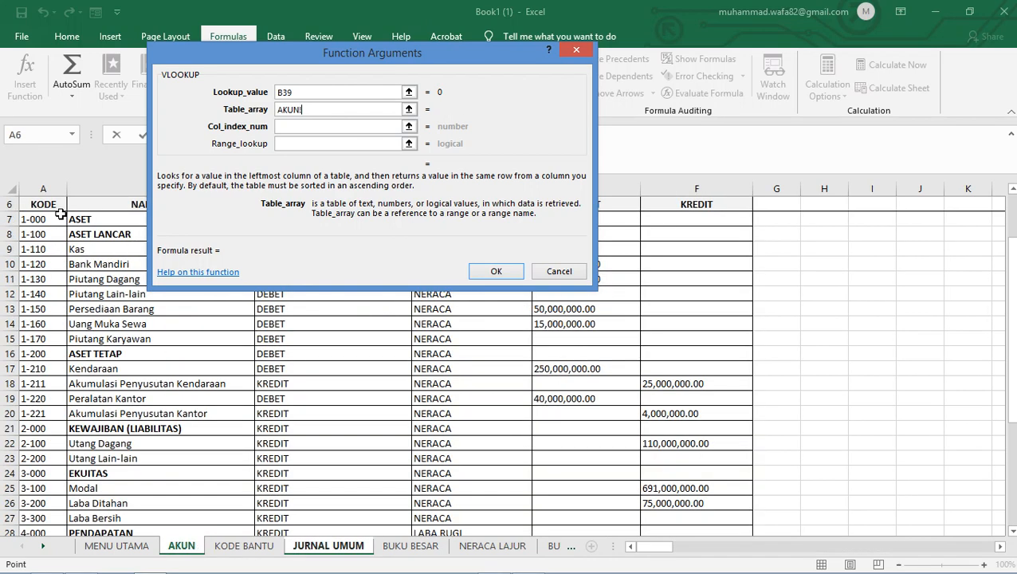
drag(48, 220, 189, 508)
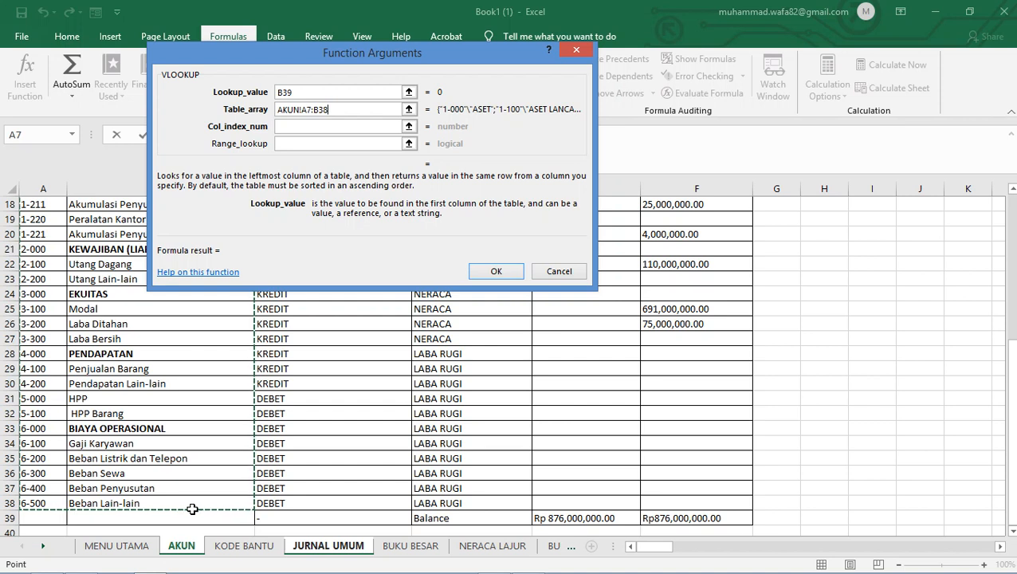
key(F4)
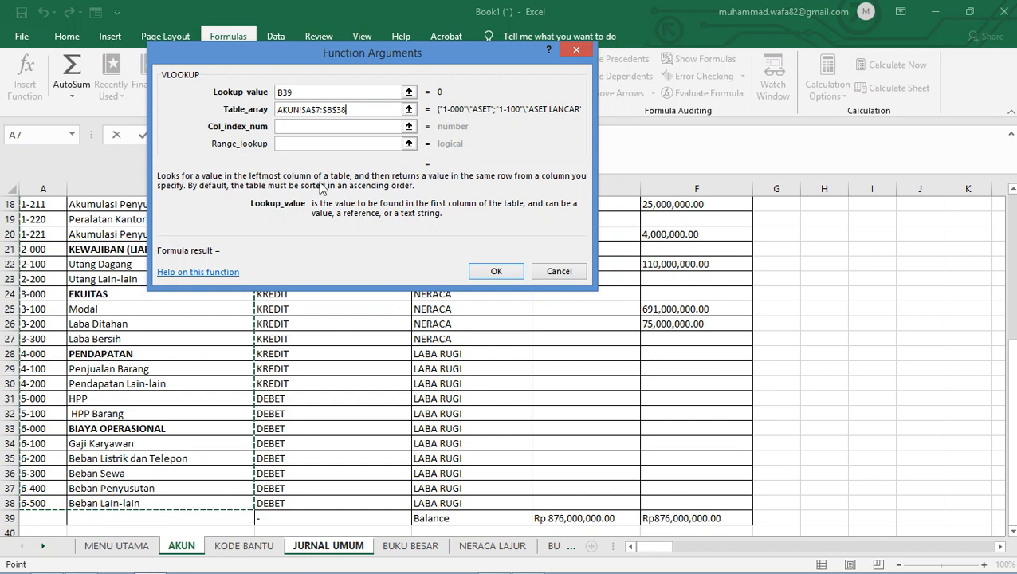
- Set the VLOOKUP column index to 2 and range lookup to FALSE, and enter the formula in C39
click(315, 125)
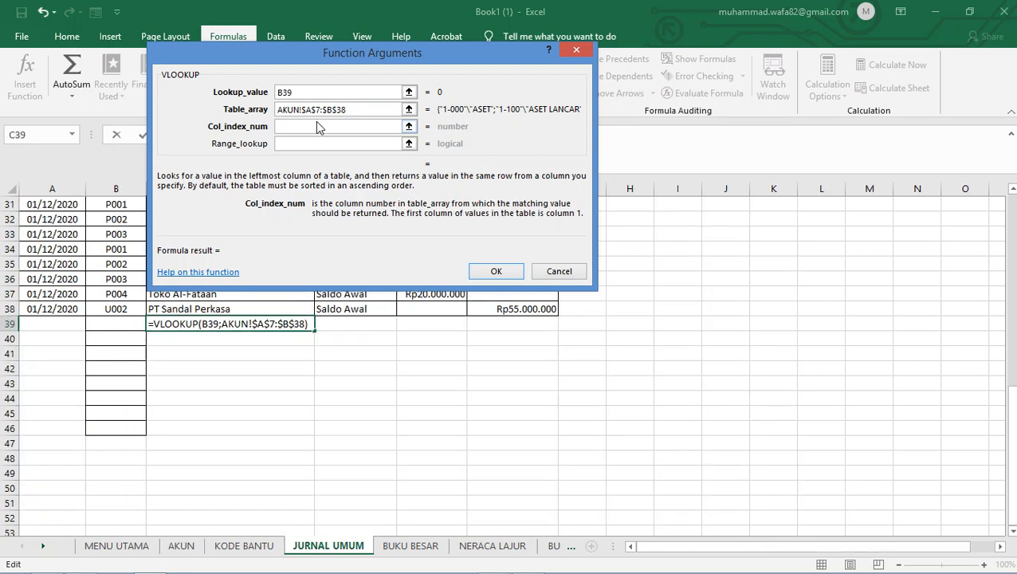
text(2)
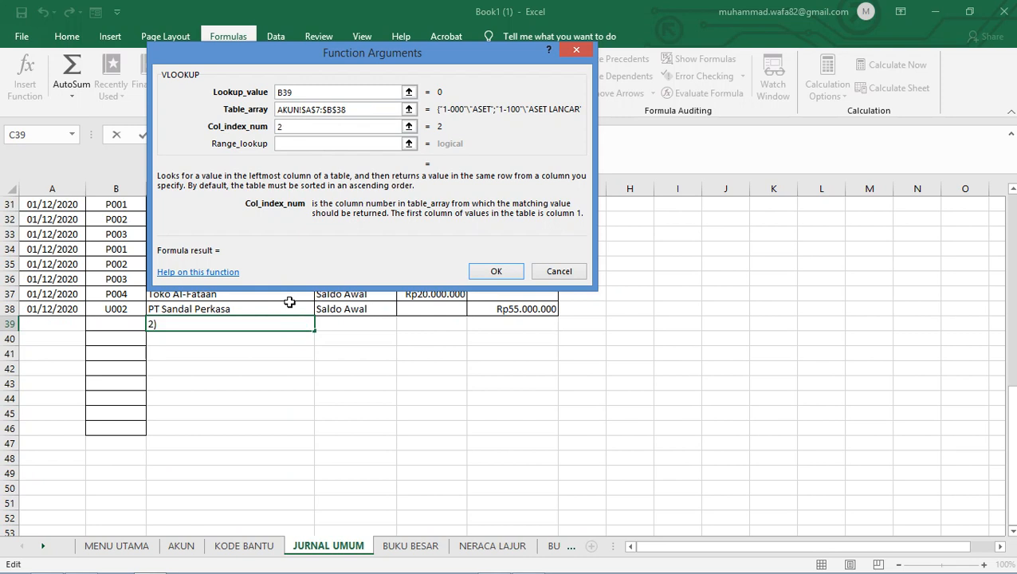
click(290, 144)
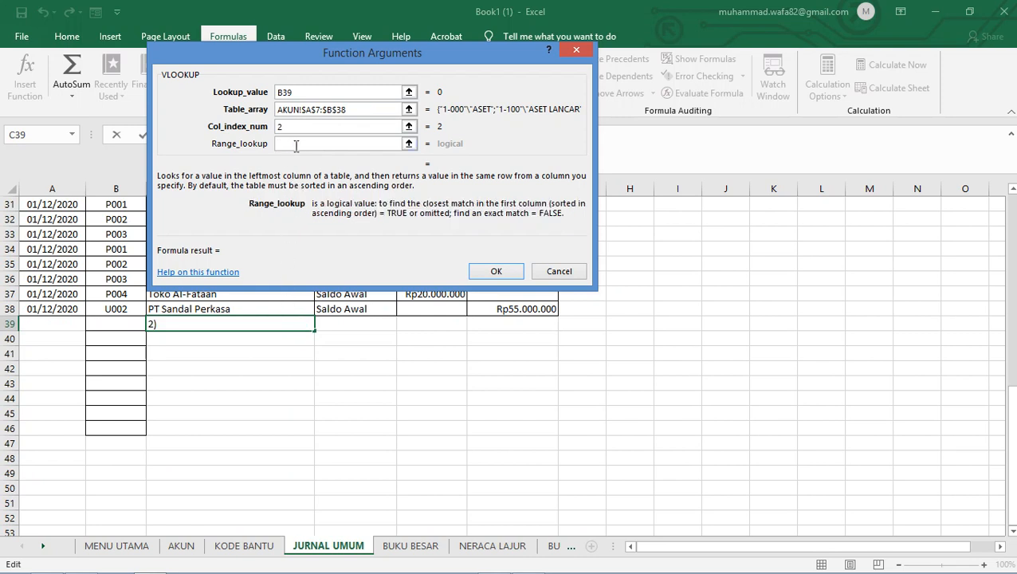
text(FALSE)
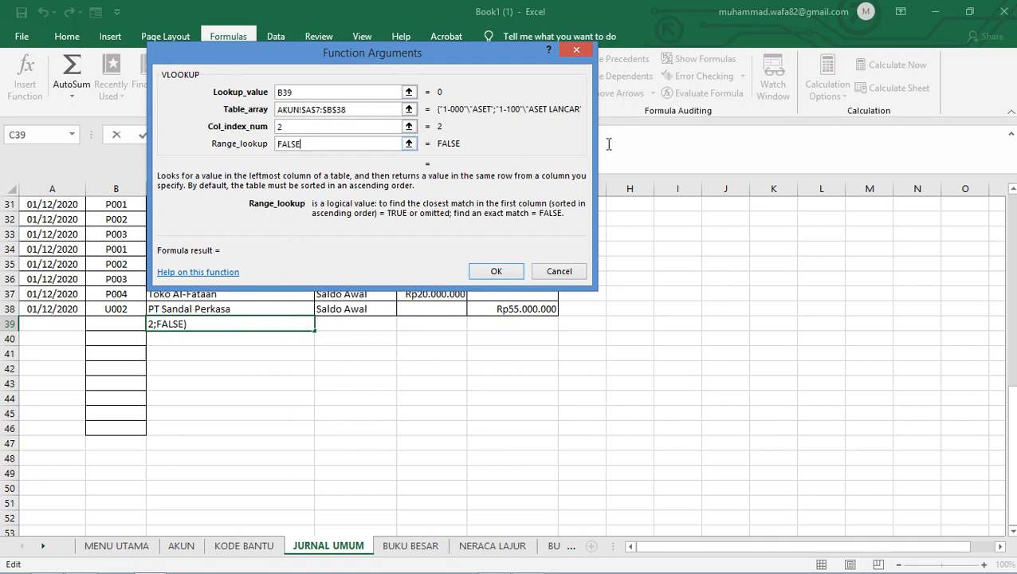
click(496, 271)
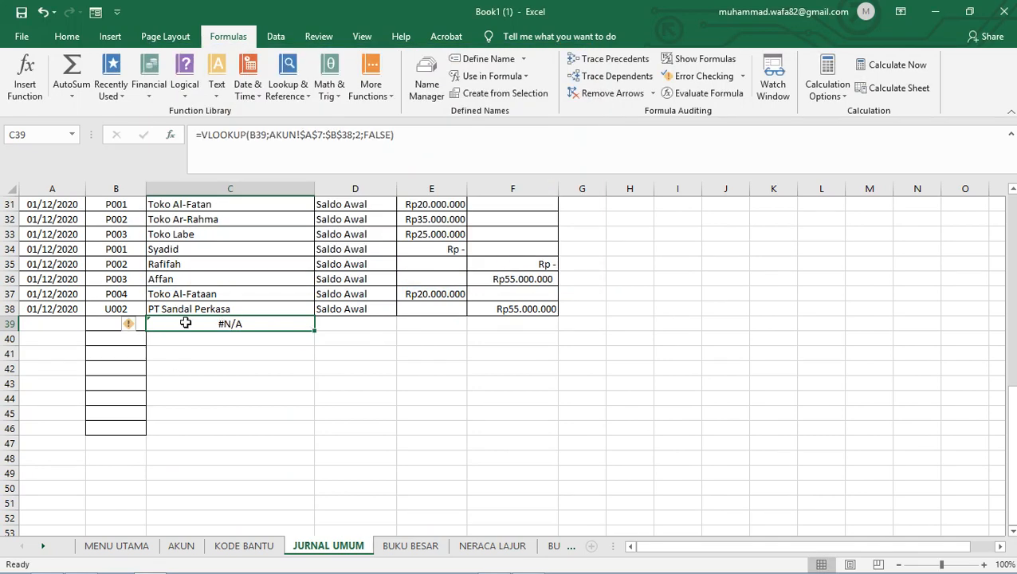
click(462, 411)
click(264, 322)
scroll(622, 291, up, 3)
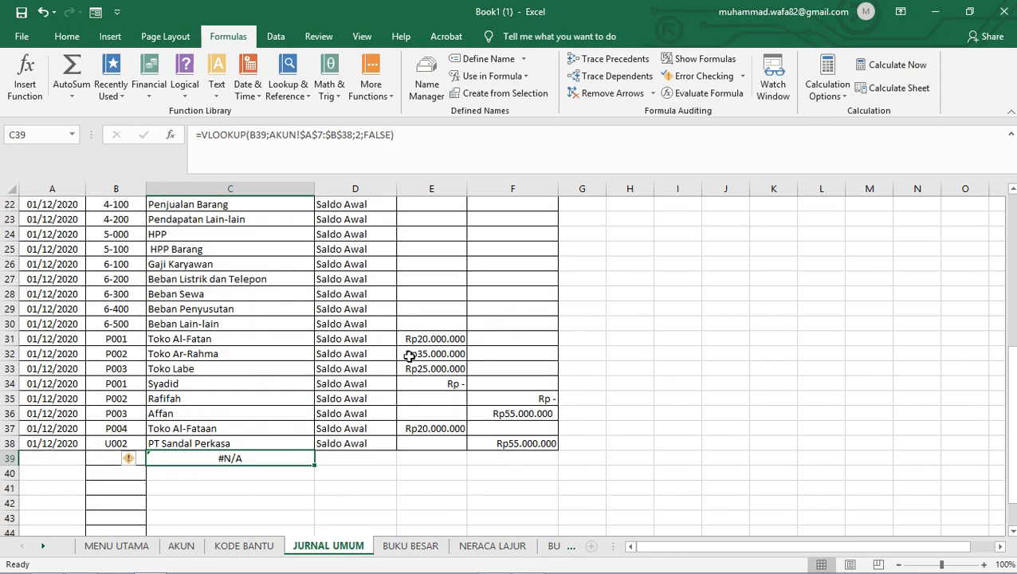
click(102, 457)
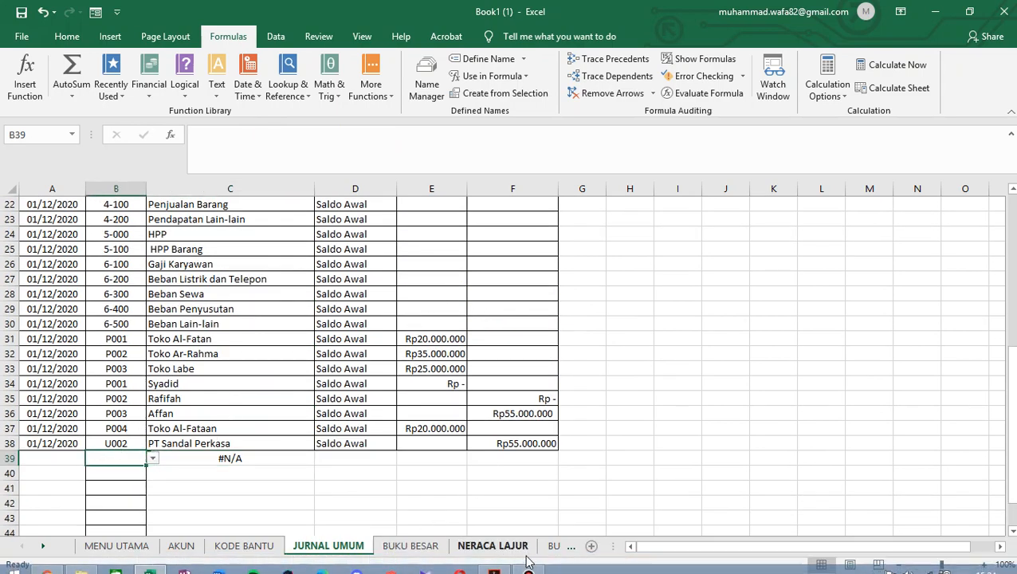
- Switch to TOPIK 02_JURNAL UMUM.pdf in Adobe Acrobat to read the TRANSAKSI table, and return to the Excel workbook
click(494, 569)
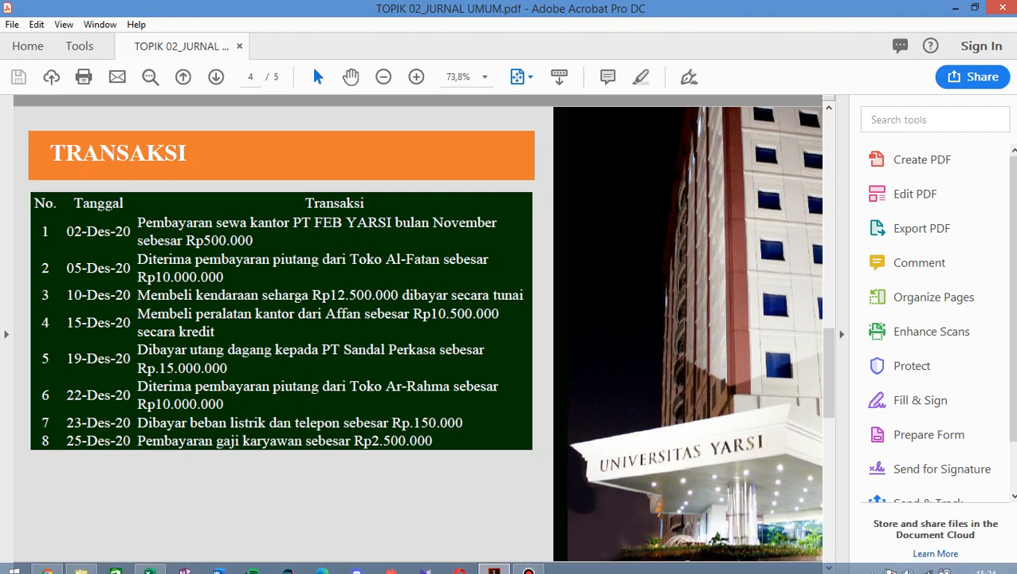
click(149, 559)
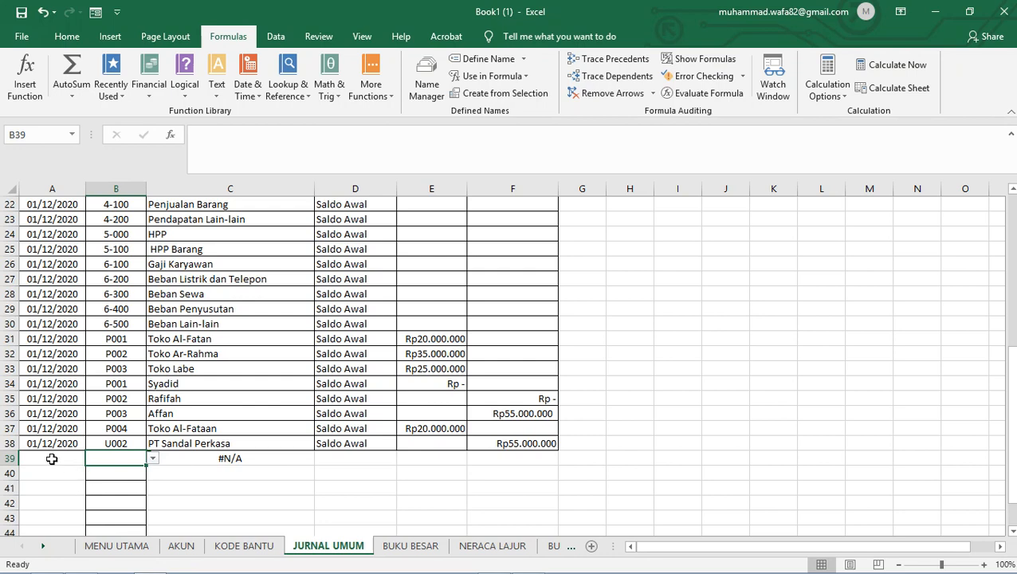
text(02)
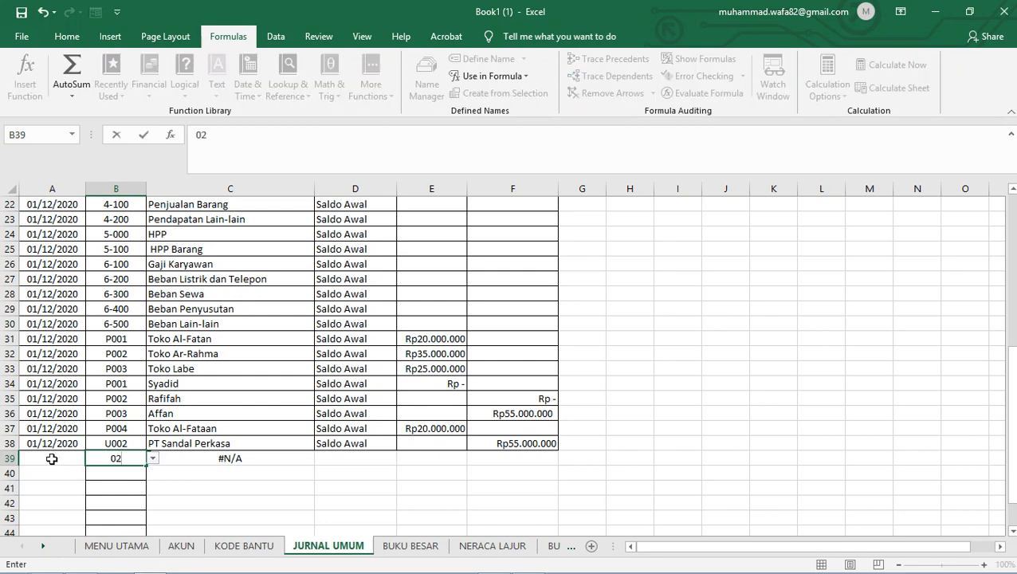
key(Return)
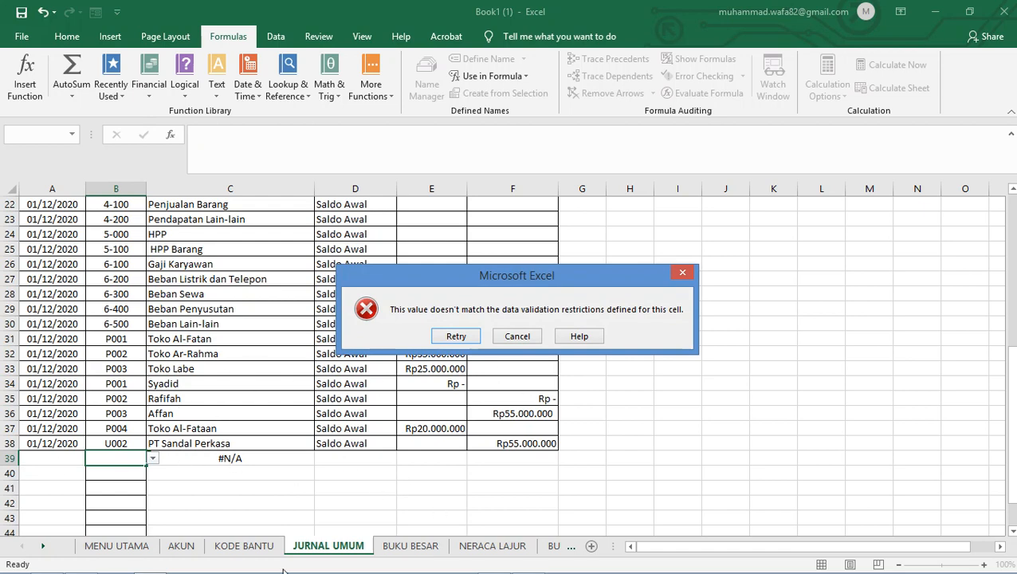
click(683, 272)
- Enter the date 02/12/2020 in A39 of JURNAL UMUM and center it in the cell
scroll(43, 463, down, 3)
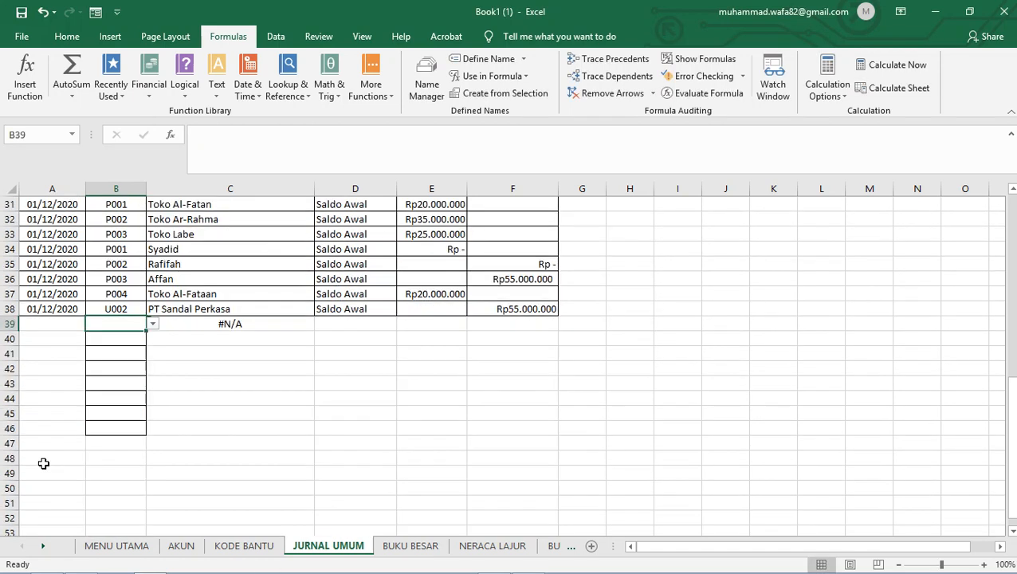
click(78, 327)
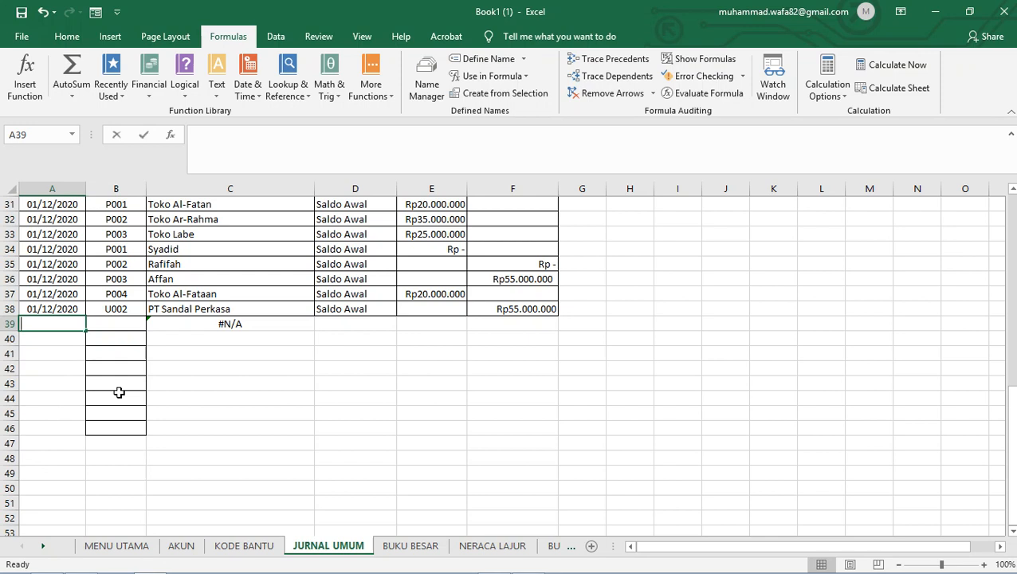
text(02/12/2020)
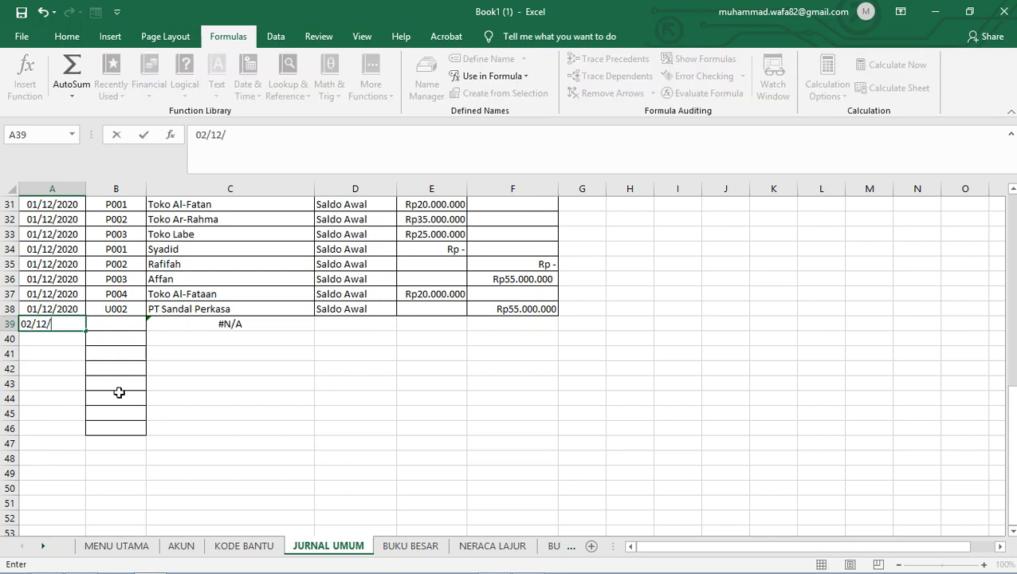
click(206, 386)
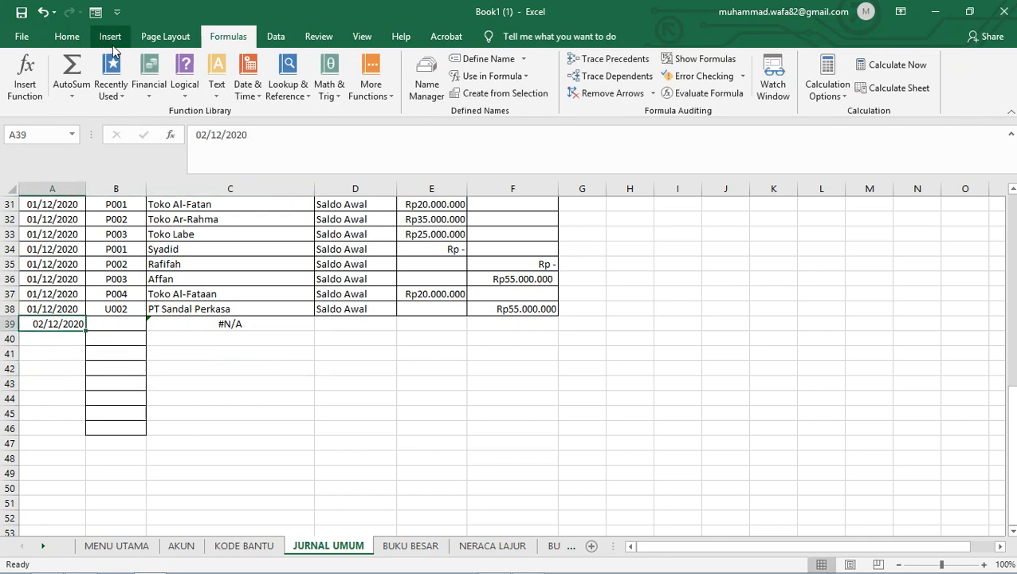
click(67, 36)
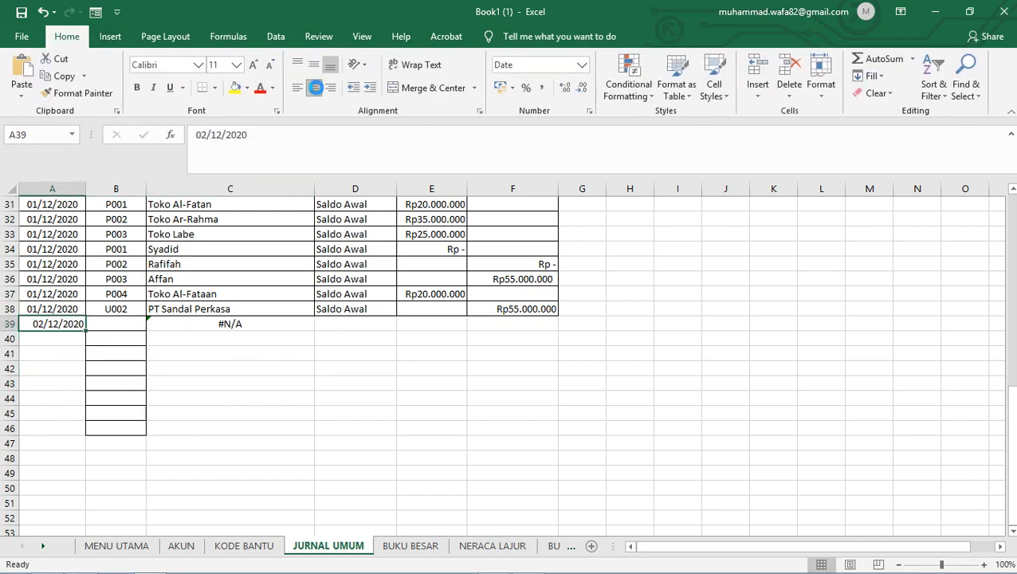
click(314, 88)
- Recheck the transaction list in the Adobe Acrobat PDF, and in Excel choose account code 6-300 from the validation list of B39
click(128, 325)
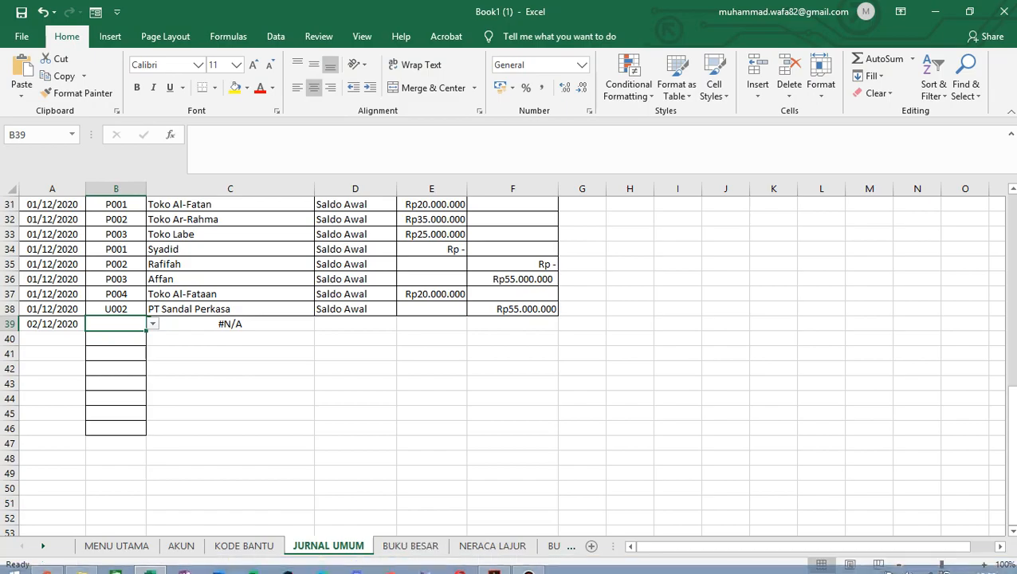
click(151, 561)
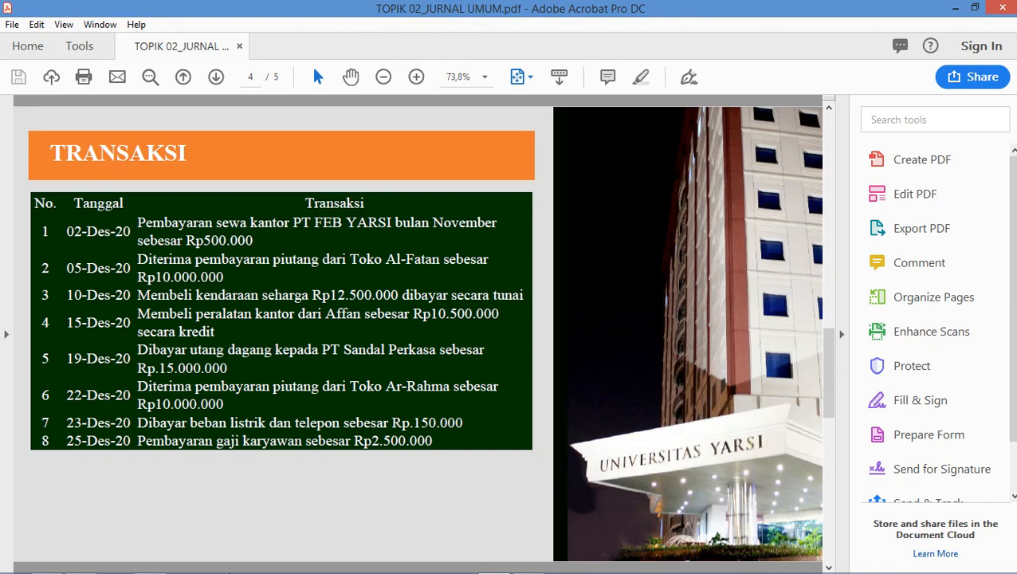
mouse_move(262, 550)
click(150, 563)
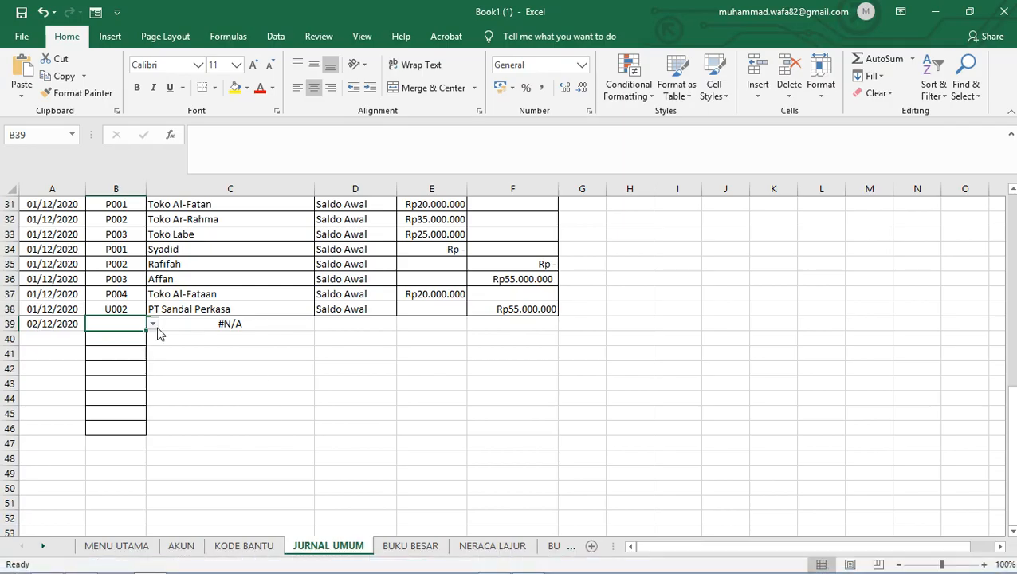
scroll(157, 333, up, 1)
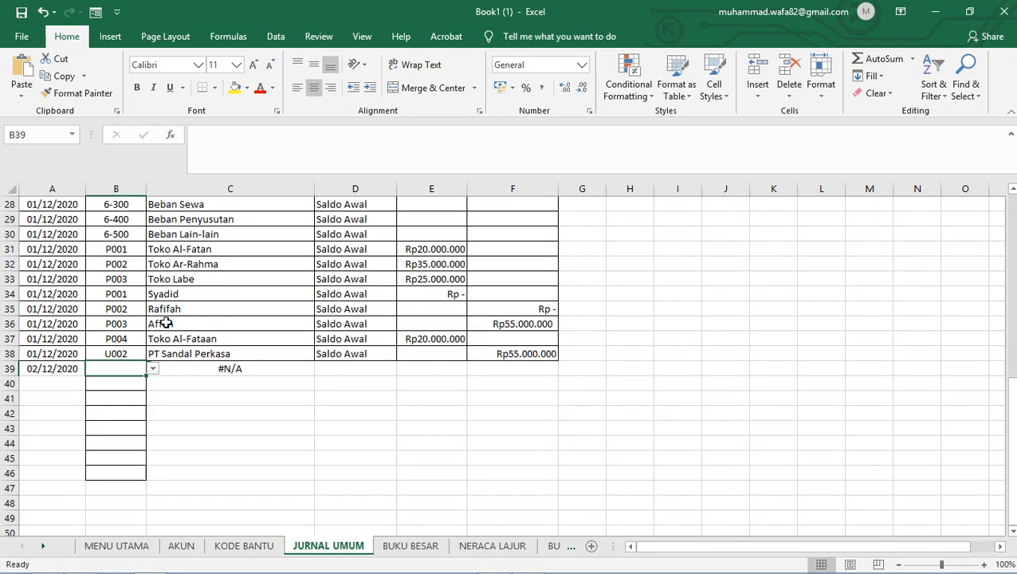
scroll(159, 324, up, 2)
click(126, 296)
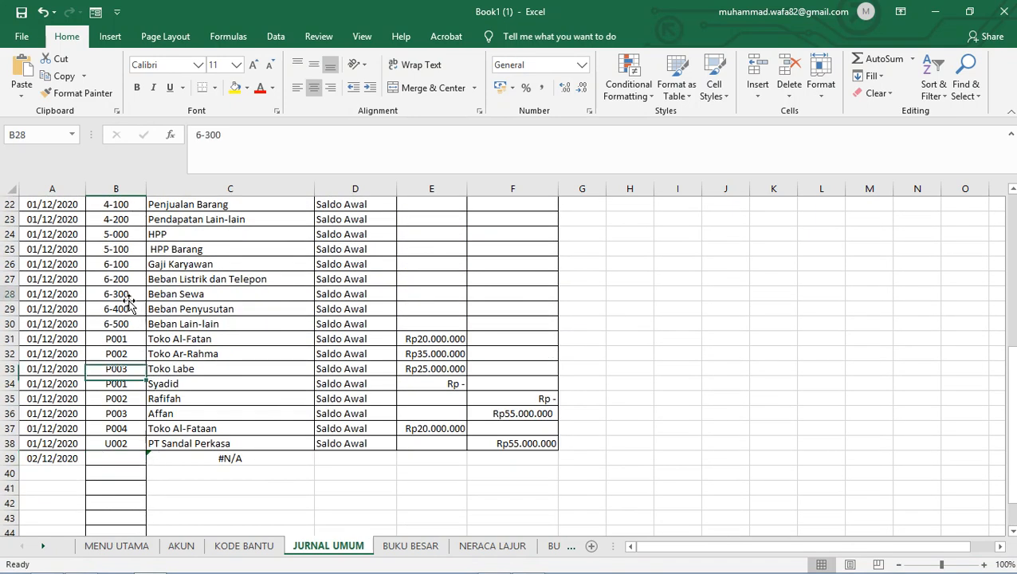
click(134, 458)
click(152, 458)
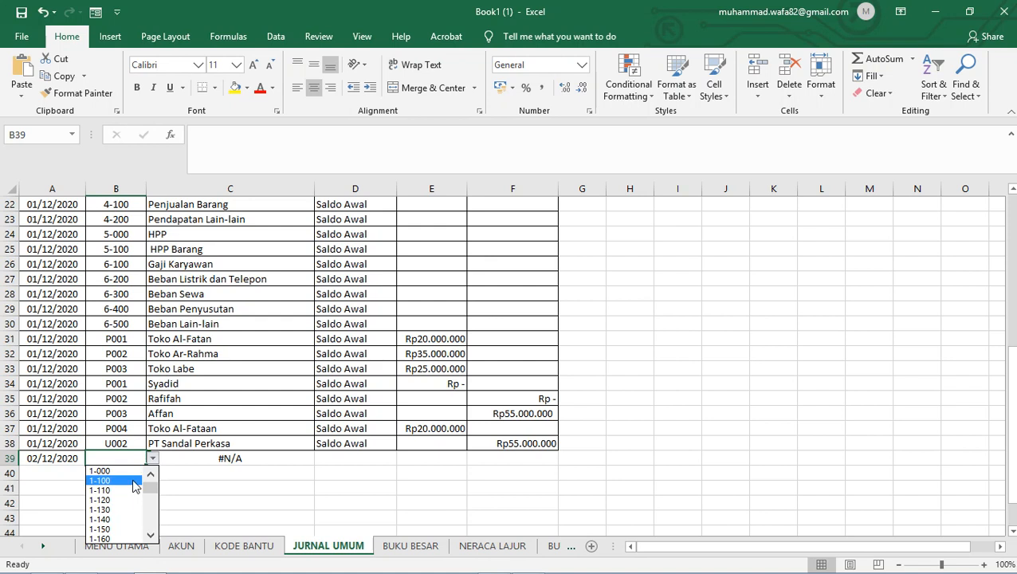
drag(149, 485, 152, 526)
click(100, 520)
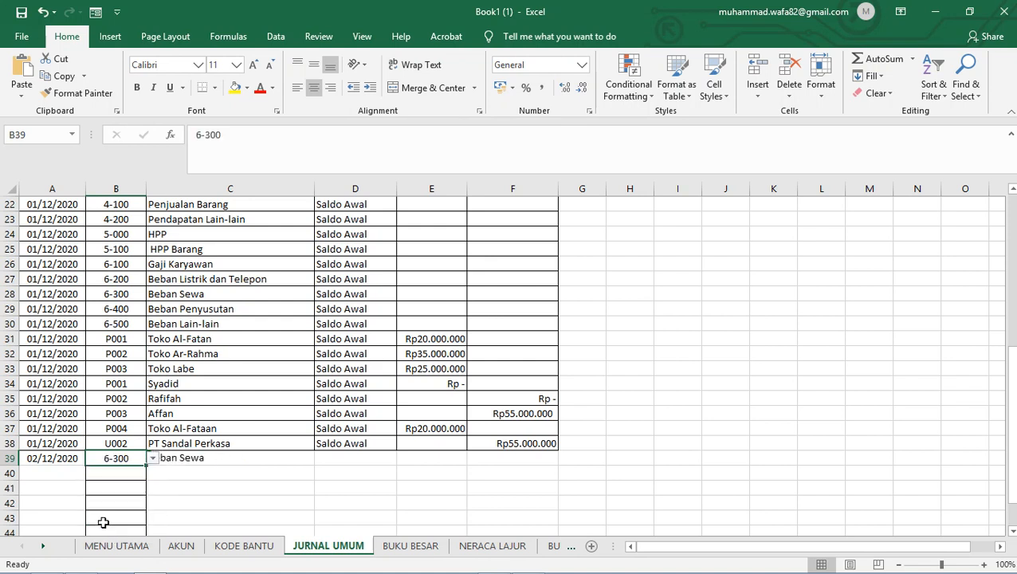
- Enter the description Pembayaran Sewa Kantor in D39 and widen column D to fit it
click(207, 459)
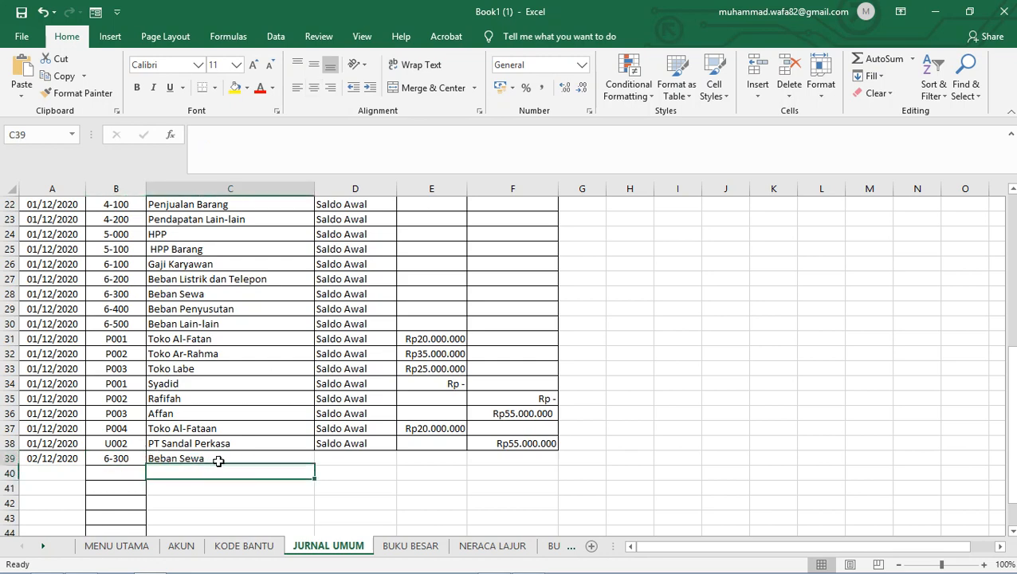
click(347, 457)
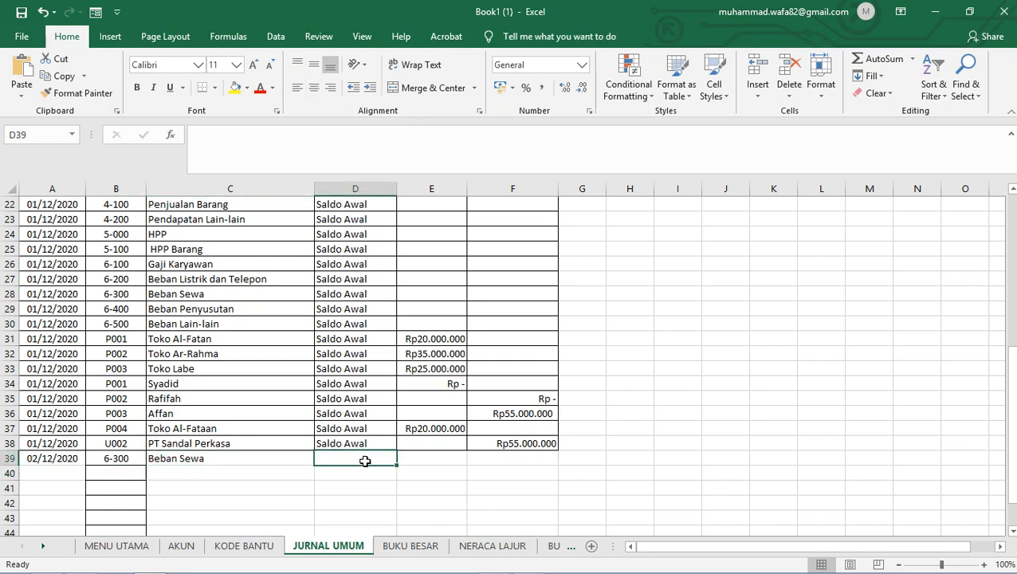
scroll(494, 443, up, 7)
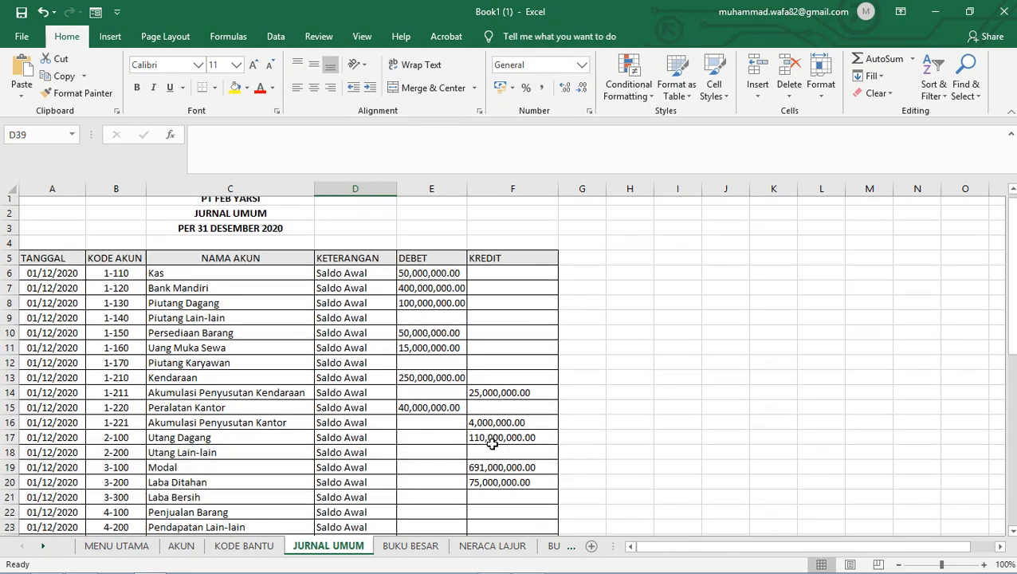
scroll(494, 443, down, 7)
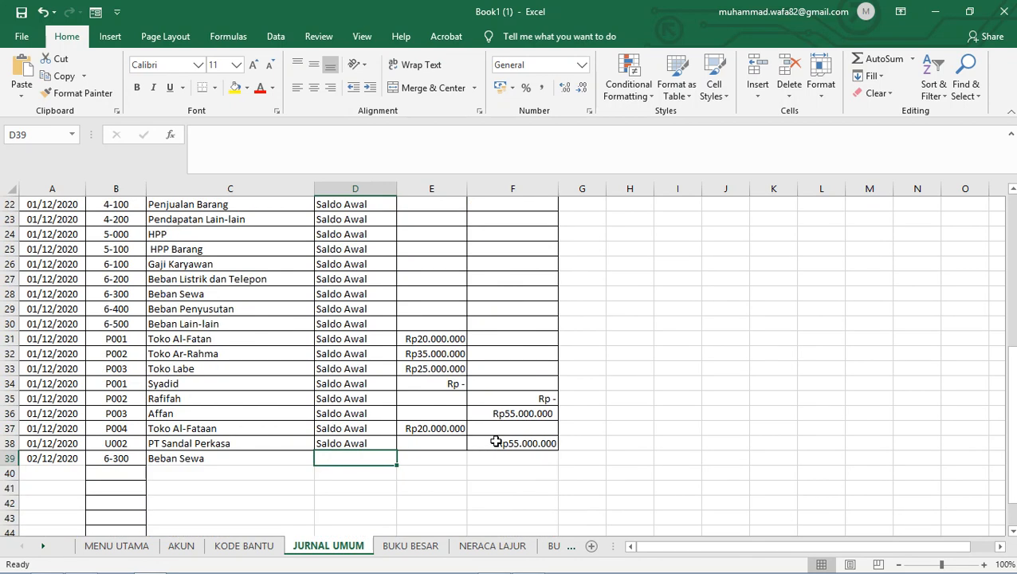
text(PEM)
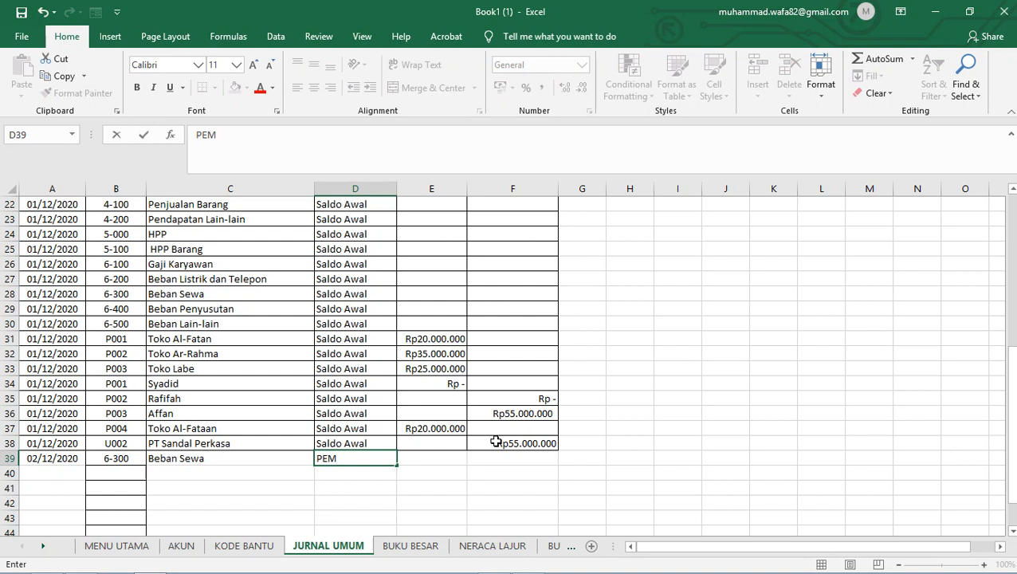
text(embayaran S)
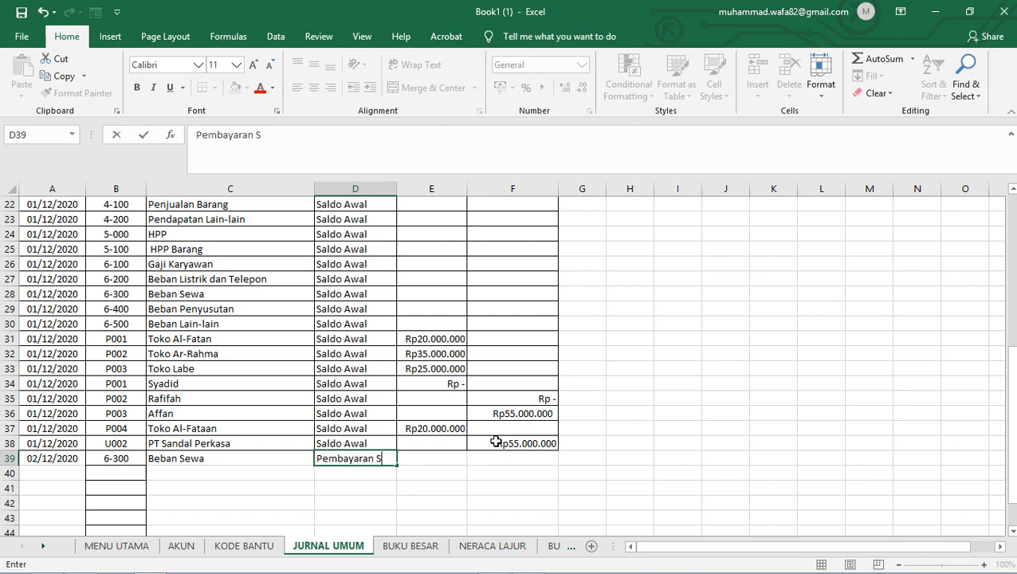
text(ewa Kantor)
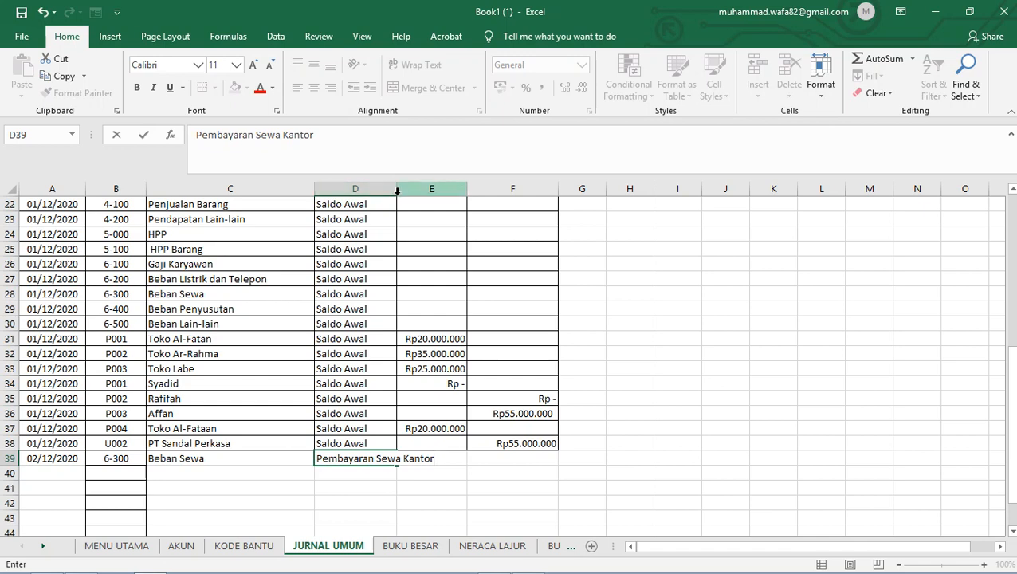
click(411, 193)
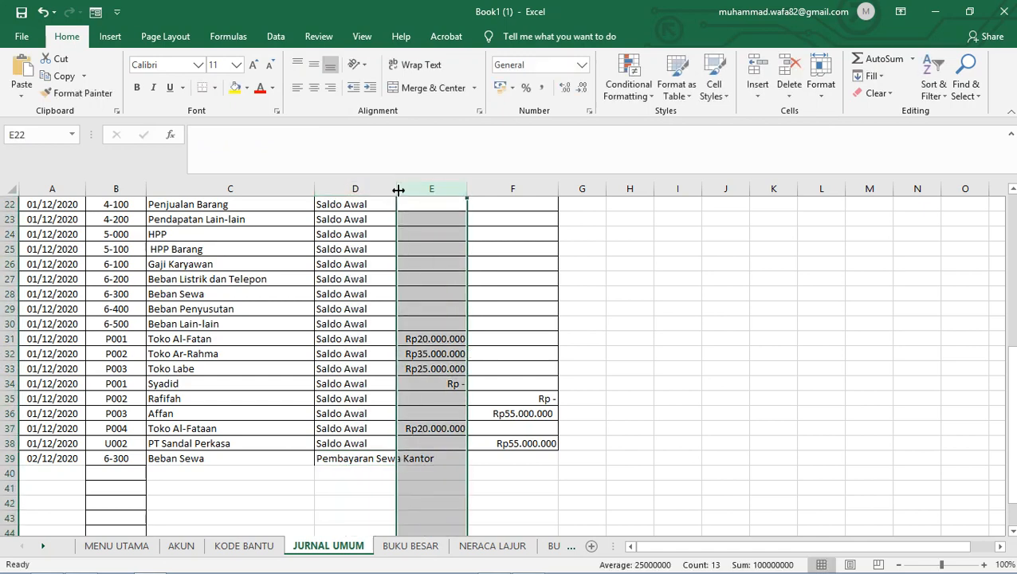
drag(397, 189, 460, 189)
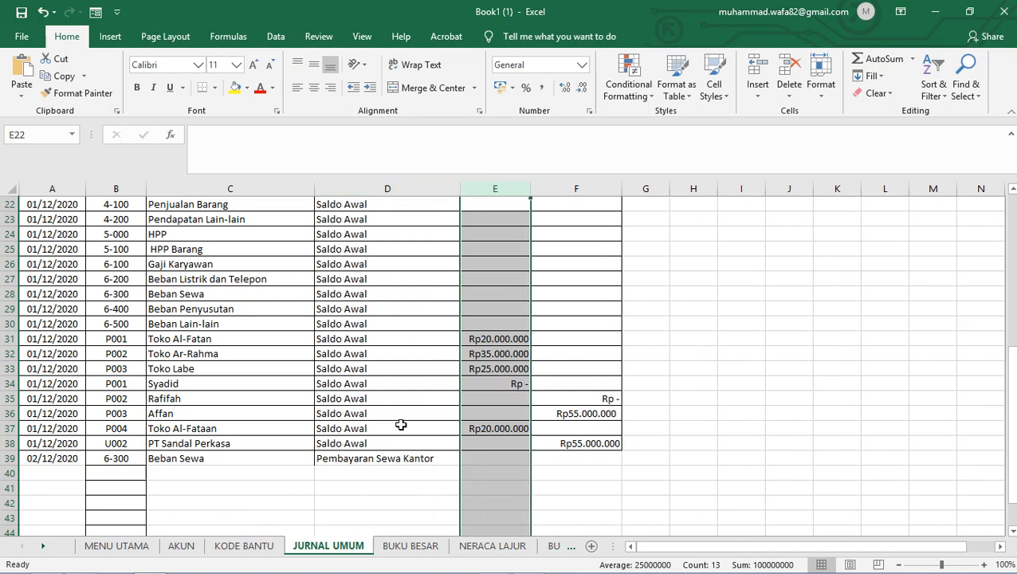
- Fill the description from D39 down to D40 and choose account code 1-110 in B40
click(342, 459)
drag(459, 465, 460, 478)
click(134, 472)
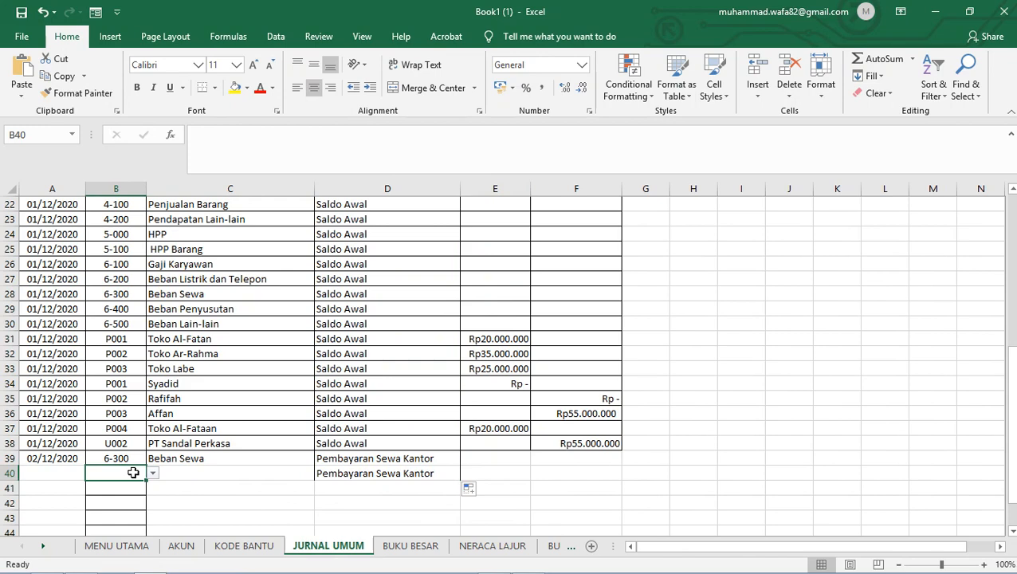
scroll(206, 385, up, 2)
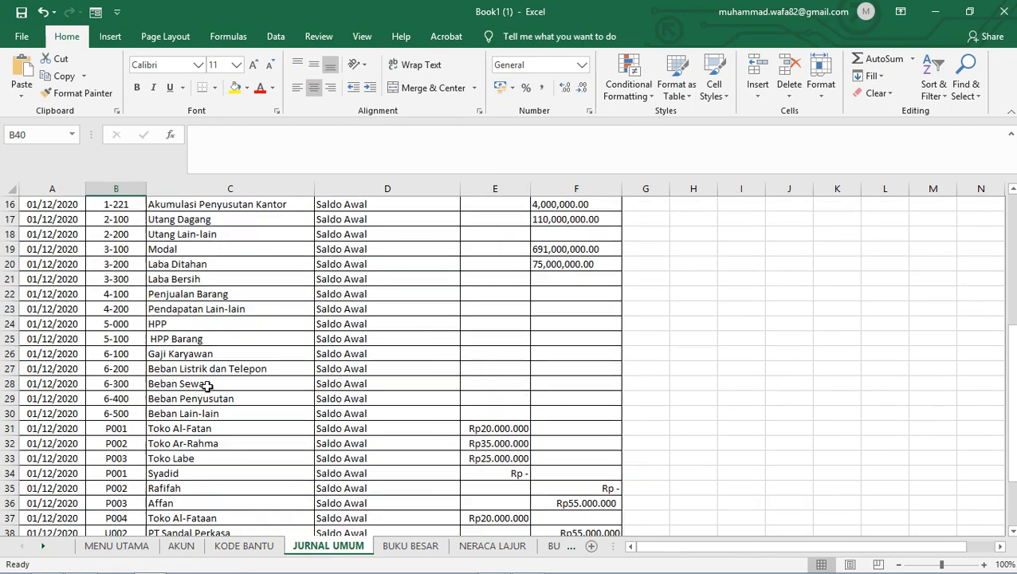
scroll(205, 385, up, 4)
scroll(205, 386, down, 6)
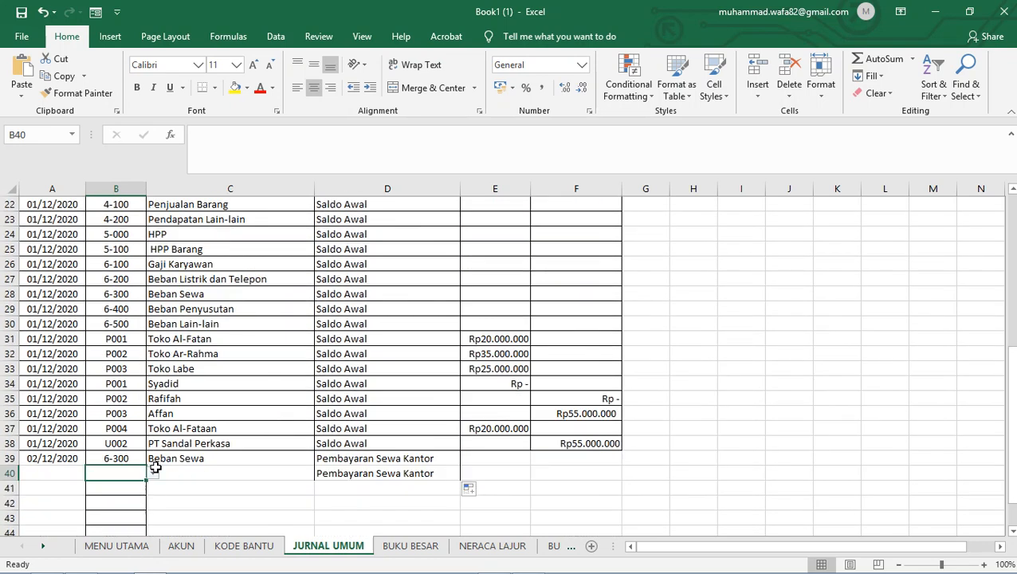
click(152, 474)
click(122, 505)
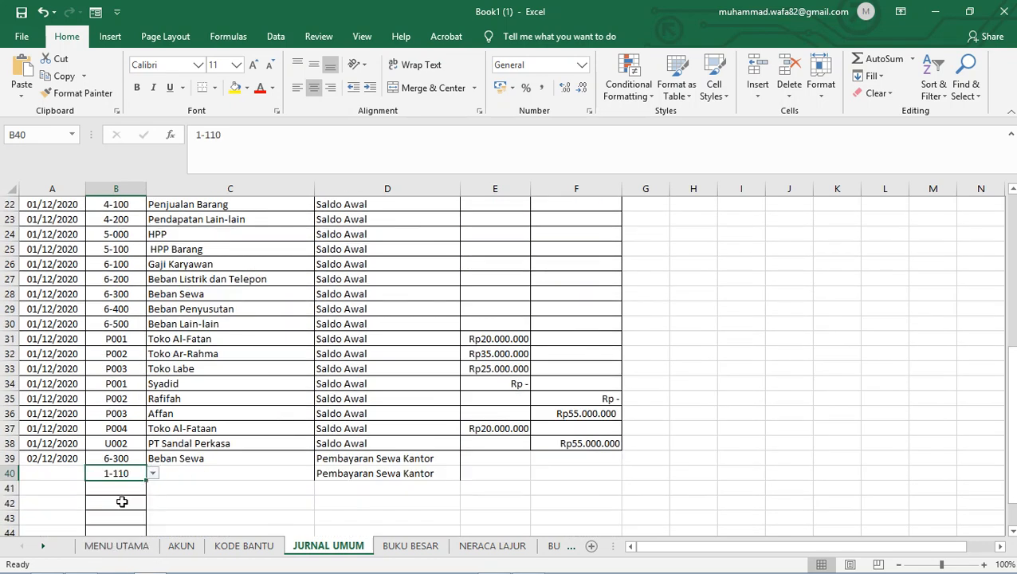
click(188, 474)
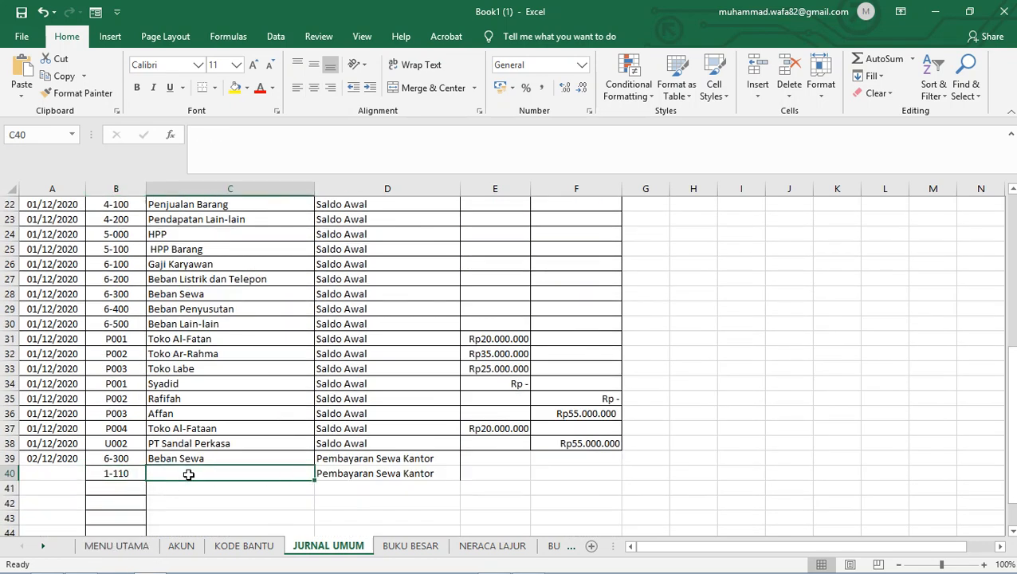
click(141, 475)
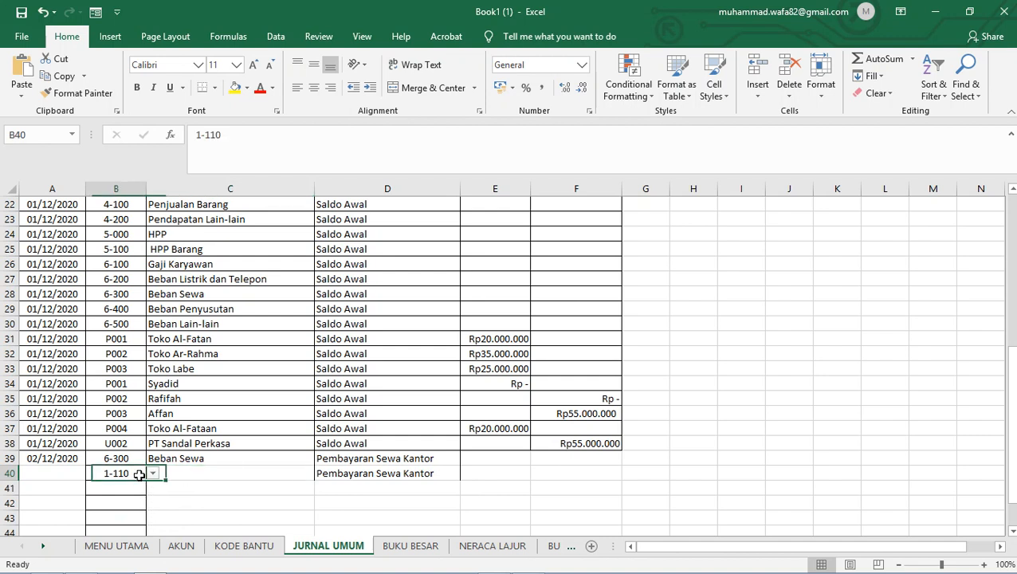
- Undo the account code choice in B40 and the description fill into D40
click(406, 474)
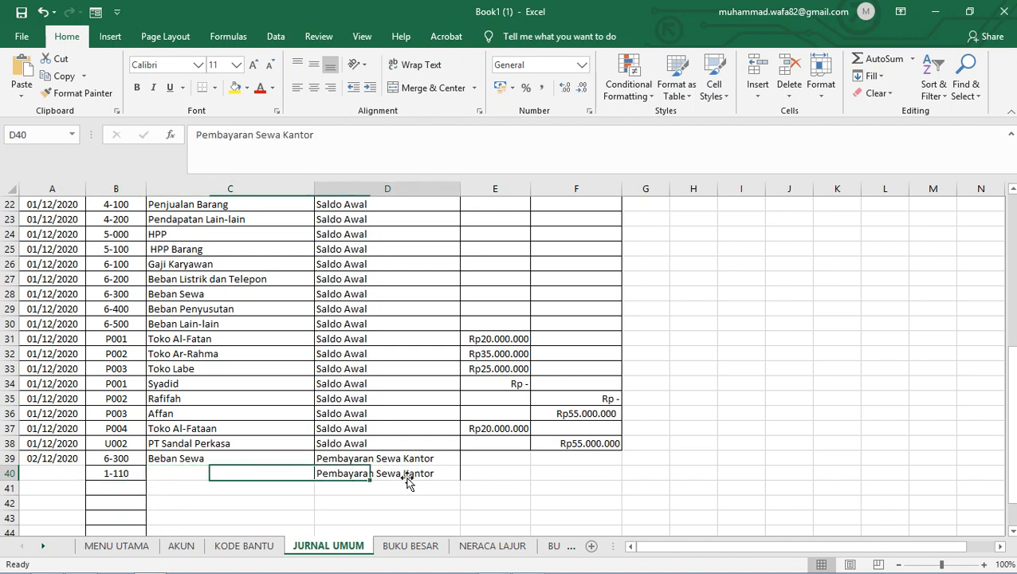
click(44, 13)
click(44, 13)
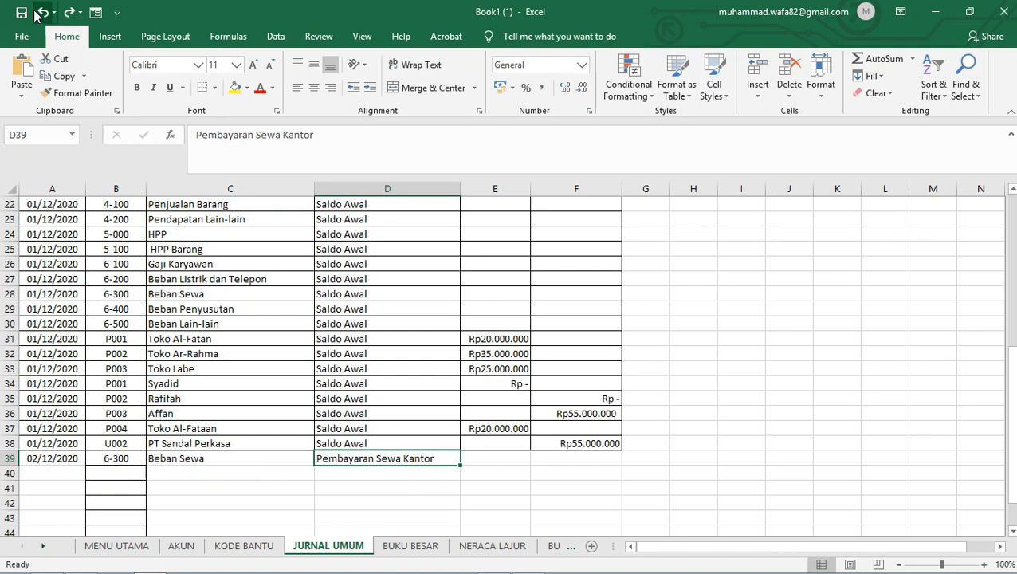
- Fill the date from A39 down to A40 as the next day in the series, 03/12/2020
click(132, 475)
click(53, 472)
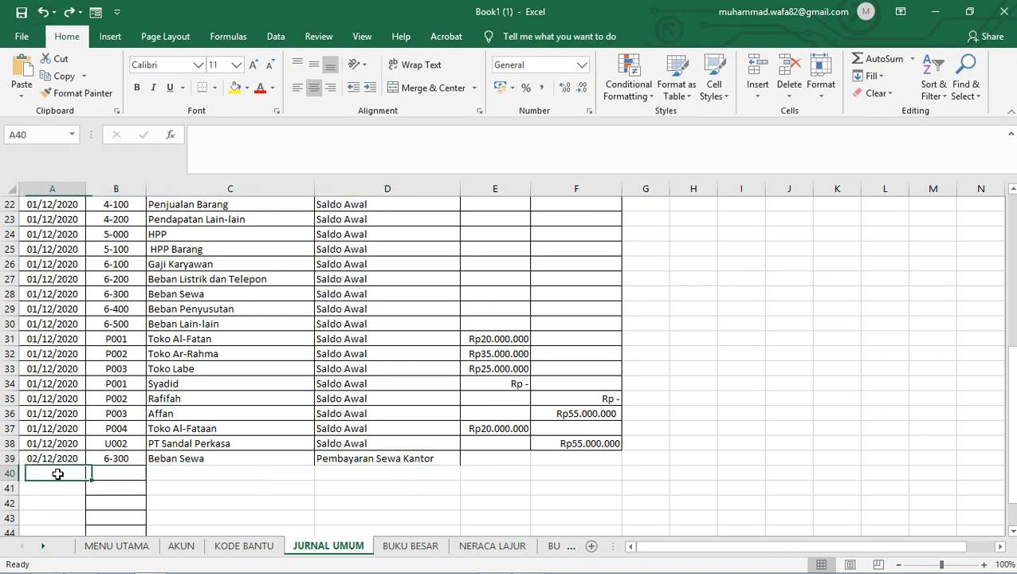
click(56, 459)
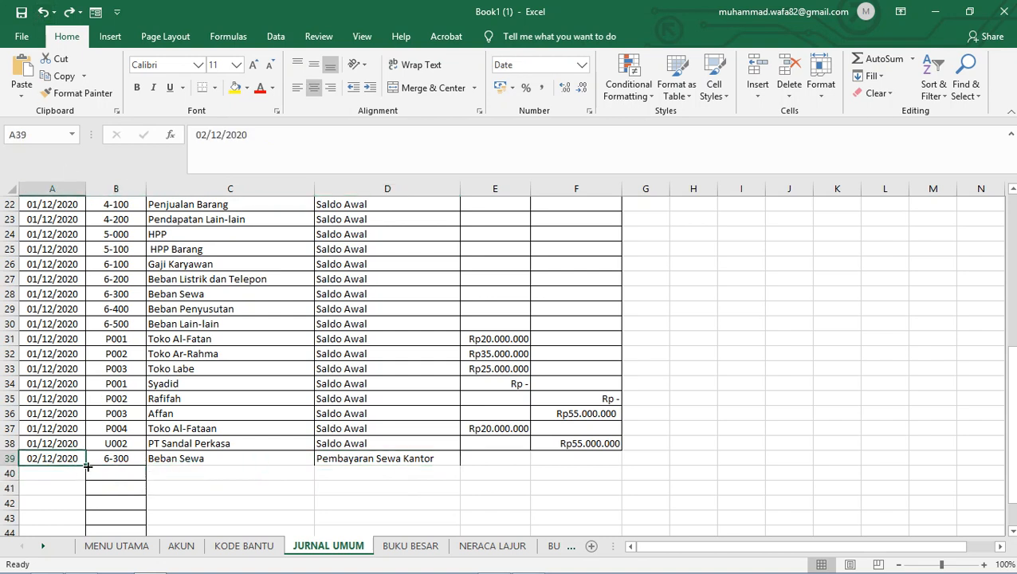
drag(86, 463, 85, 478)
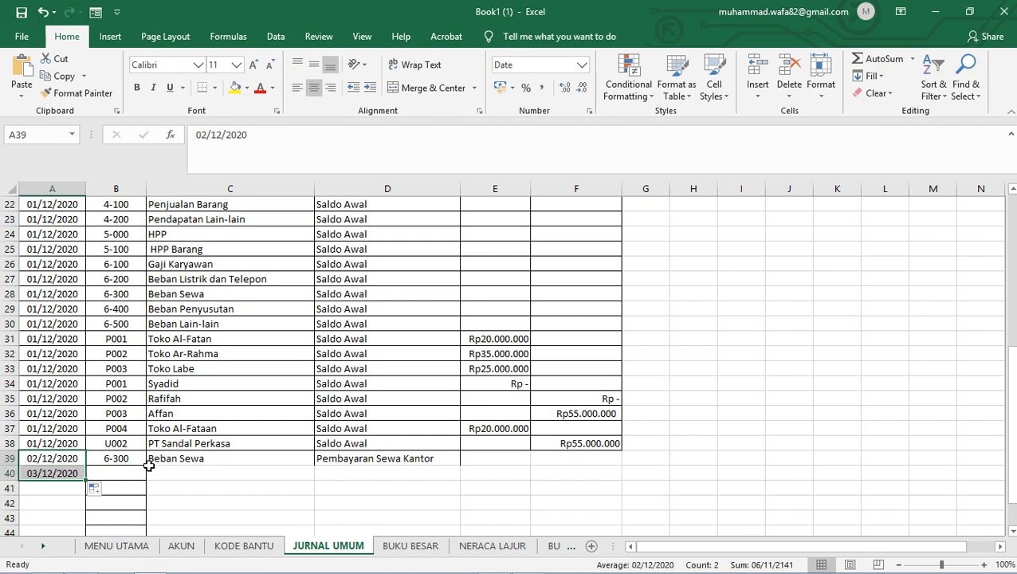
- Choose account code 1-100 from the validation list of B40
click(132, 478)
click(152, 474)
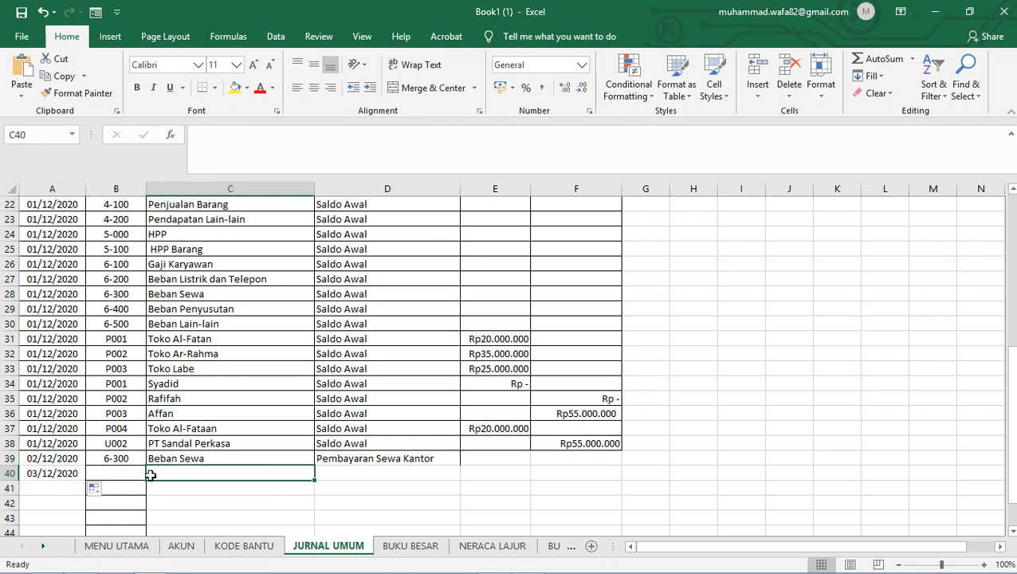
click(145, 476)
click(152, 473)
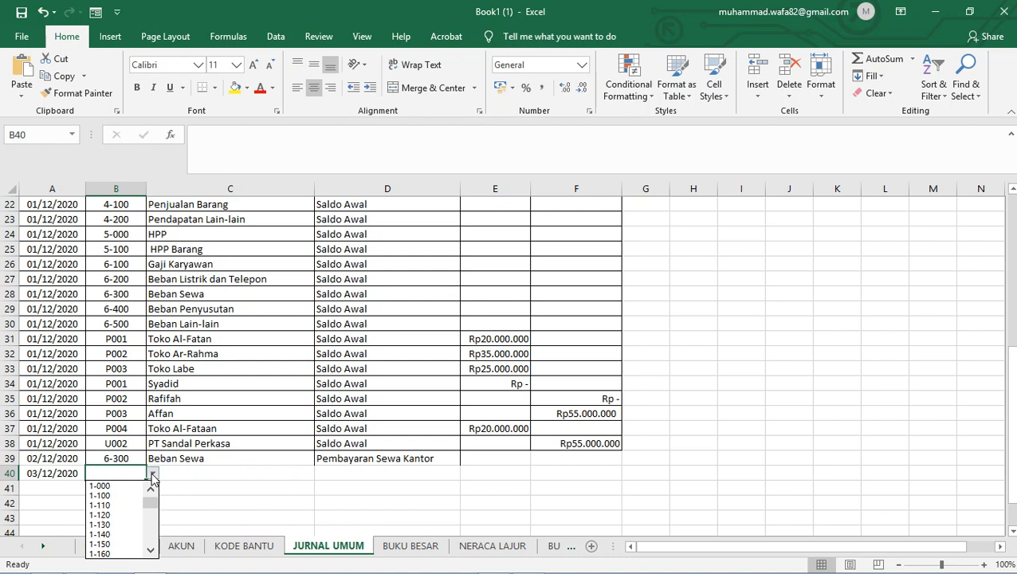
click(116, 496)
- Fill the VLOOKUP account-name formula from C39 down to C41
click(160, 473)
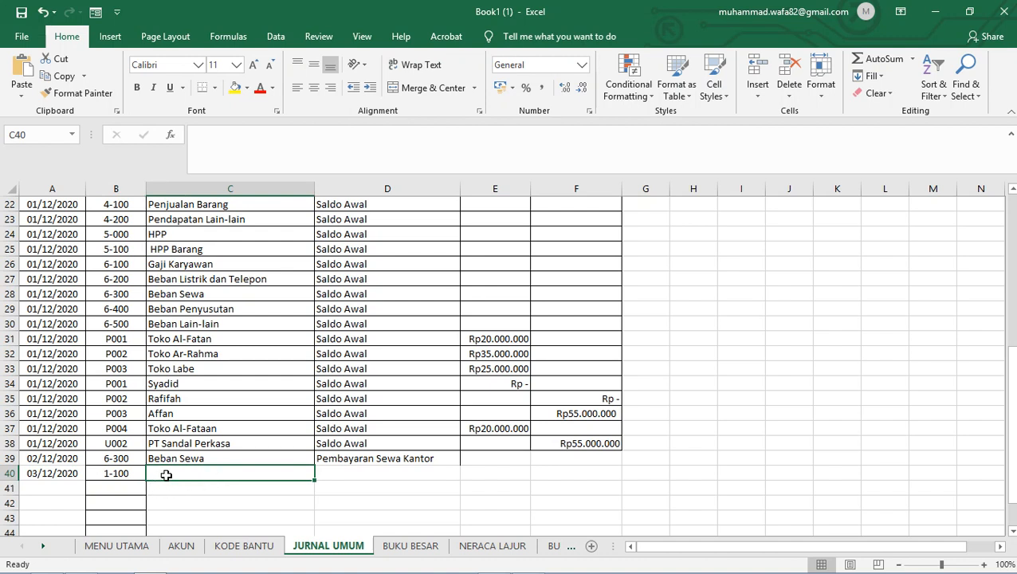
scroll(167, 474, down, 1)
mouse_move(313, 428)
mouse_down()
mouse_move(308, 487)
mouse_move(305, 431)
mouse_up()
click(307, 418)
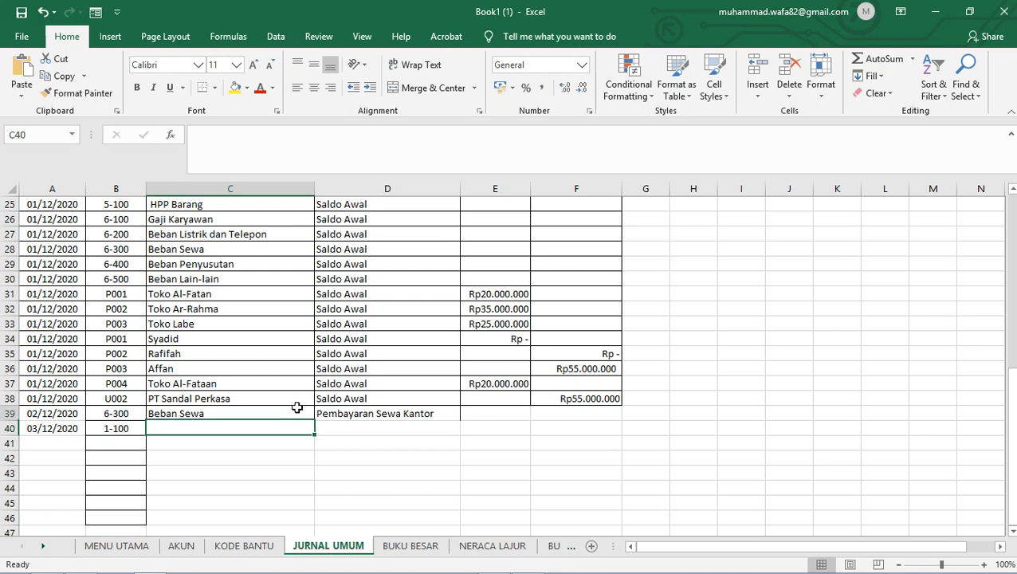
drag(313, 421, 312, 505)
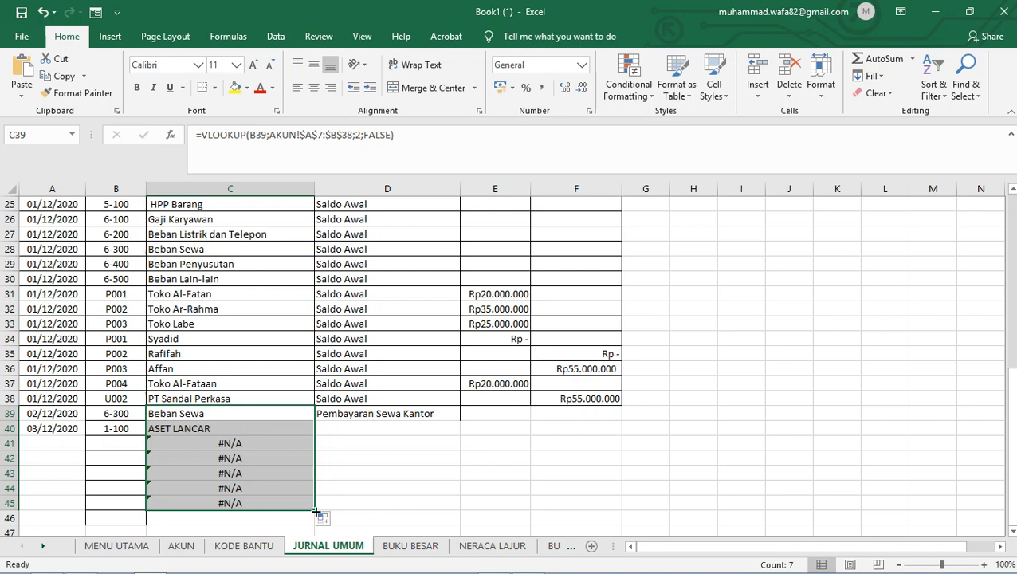
drag(313, 510, 312, 451)
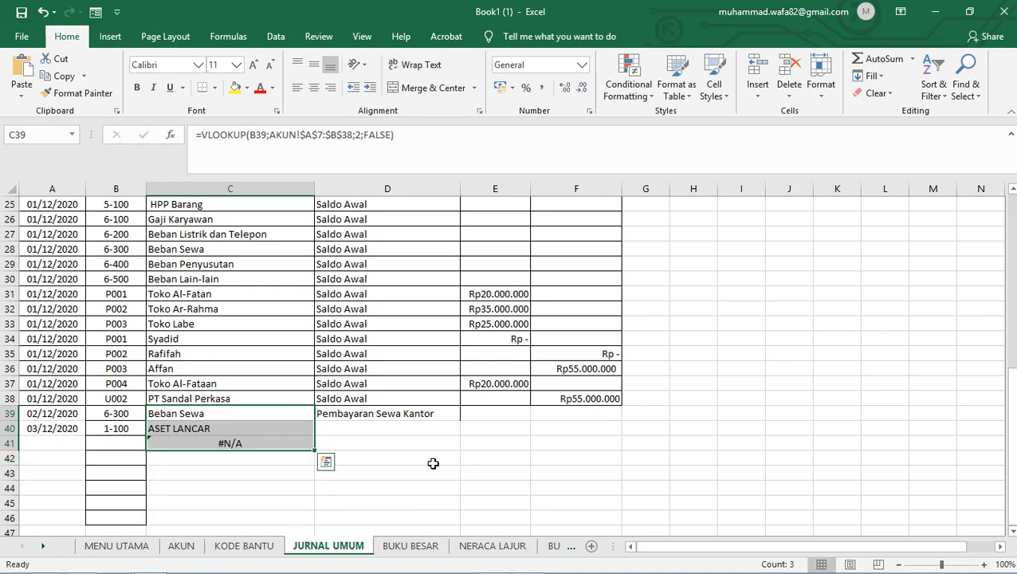
click(469, 478)
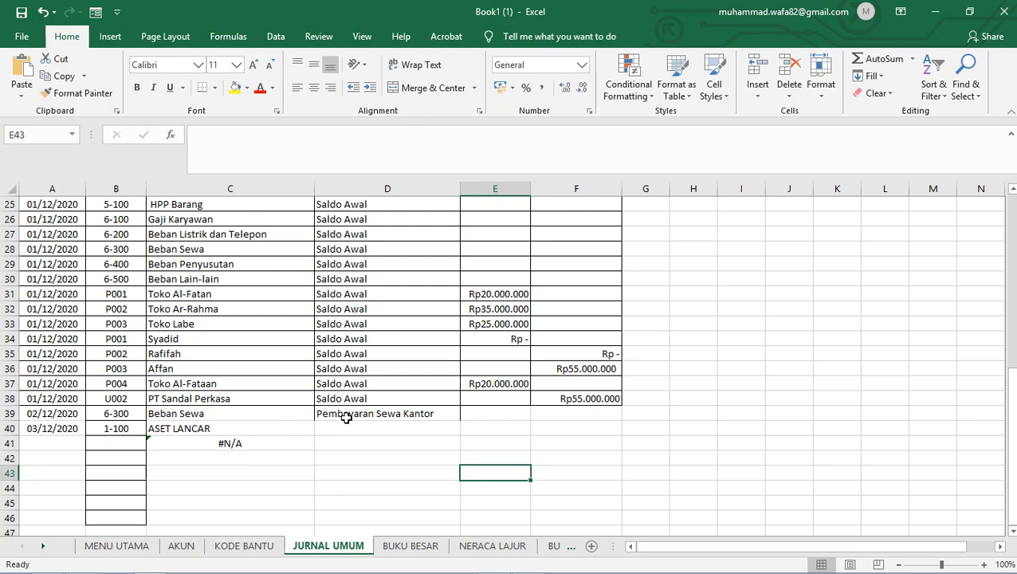
- Change the account code in B40 to 1-110 from its validation list
scroll(346, 418, up, 7)
scroll(348, 405, down, 3)
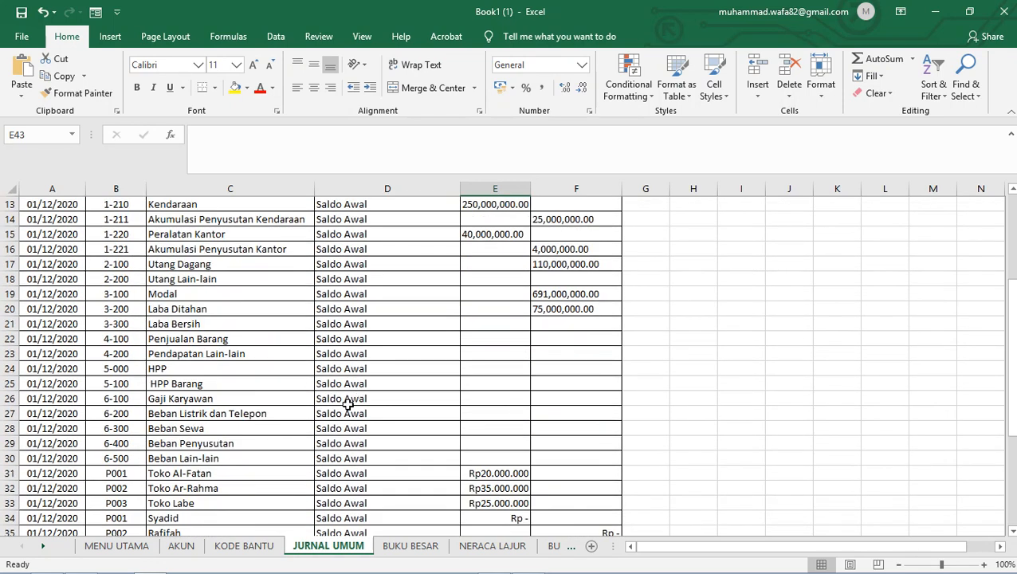
scroll(348, 405, down, 4)
click(131, 428)
click(153, 429)
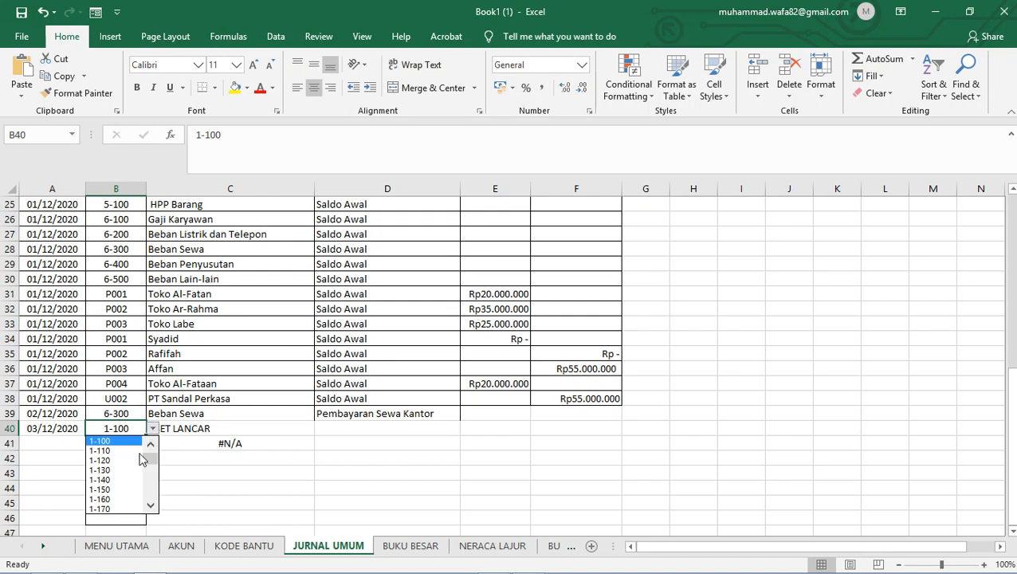
click(131, 450)
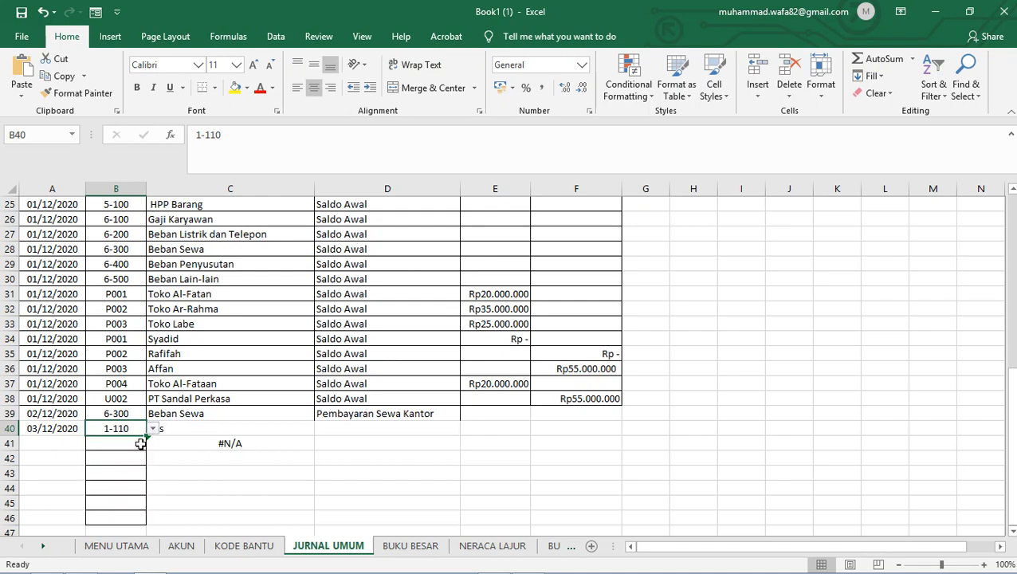
click(278, 426)
- Fill the description Pembayaran Sewa Kantor from D39 down to D40
click(365, 431)
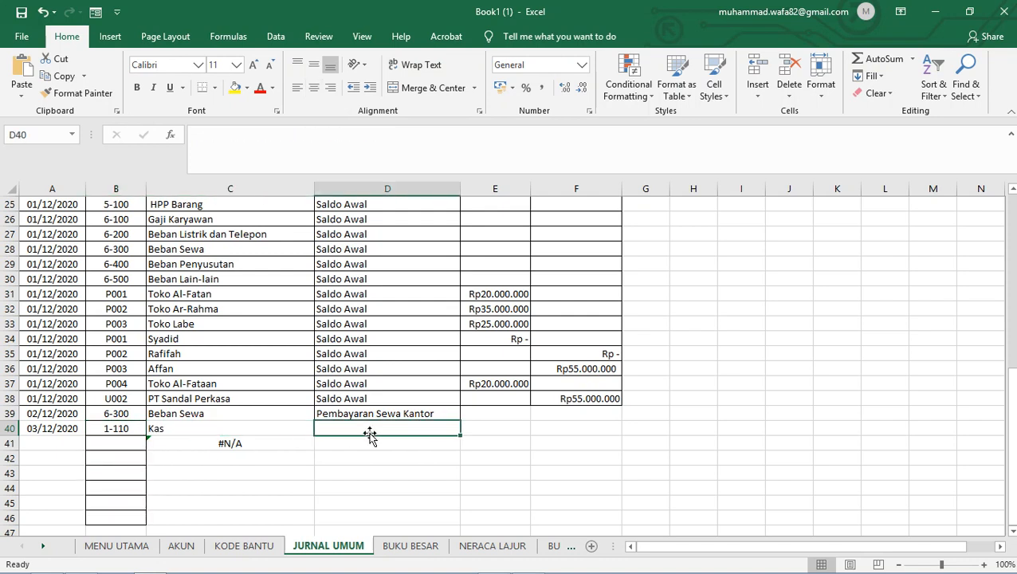
click(458, 419)
drag(461, 420, 460, 433)
- Check the office rent transaction in the Adobe Acrobat PDF and enter Rp500.000 as its debit in E39 in Excel
click(484, 416)
mouse_move(386, 565)
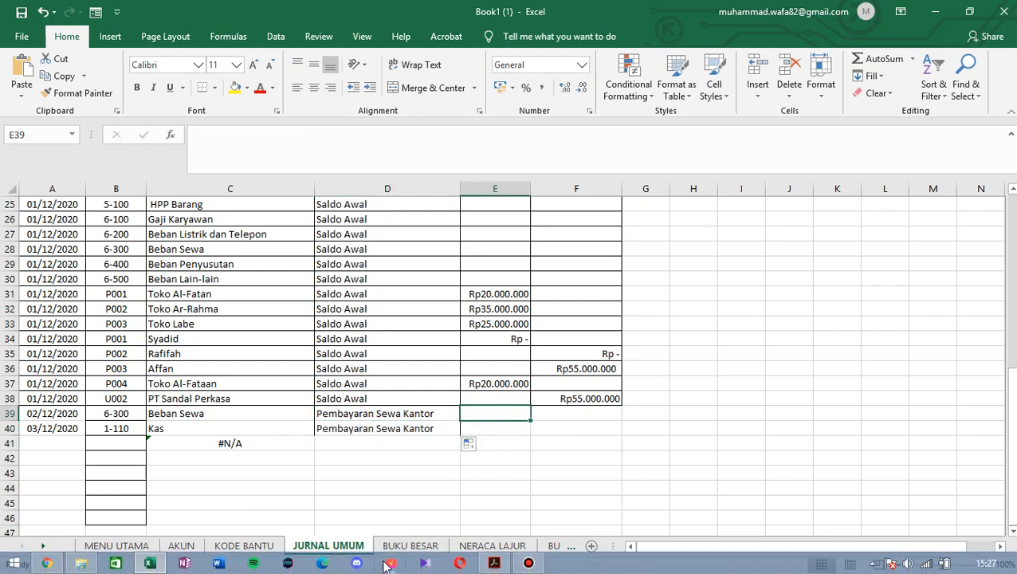
click(494, 563)
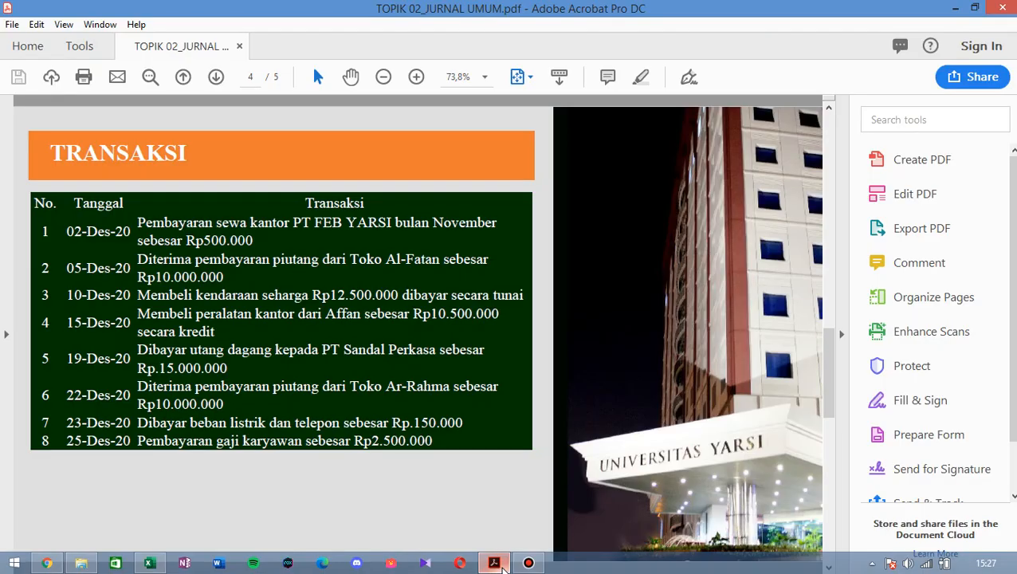
click(149, 563)
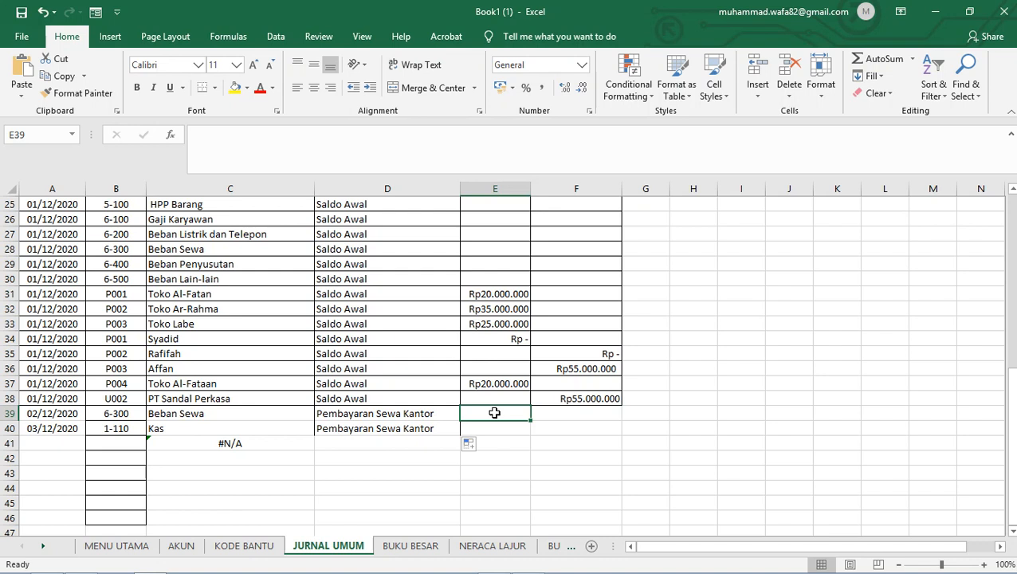
text(rp -)
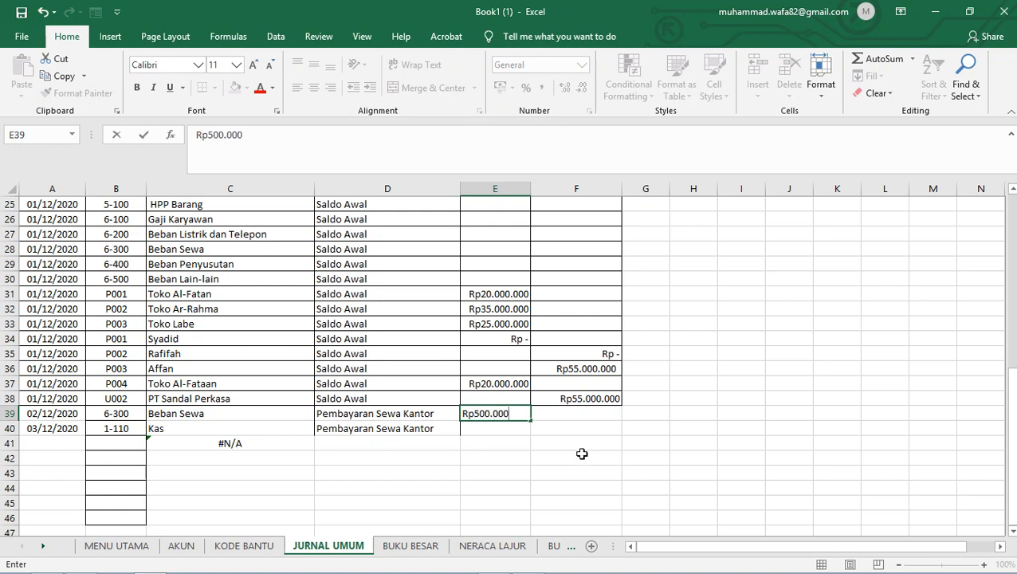
click(545, 426)
- Copy the Rp500.000 amount from E39 into F40 as the credit of the Kas row
click(513, 410)
key(ctrl+c)
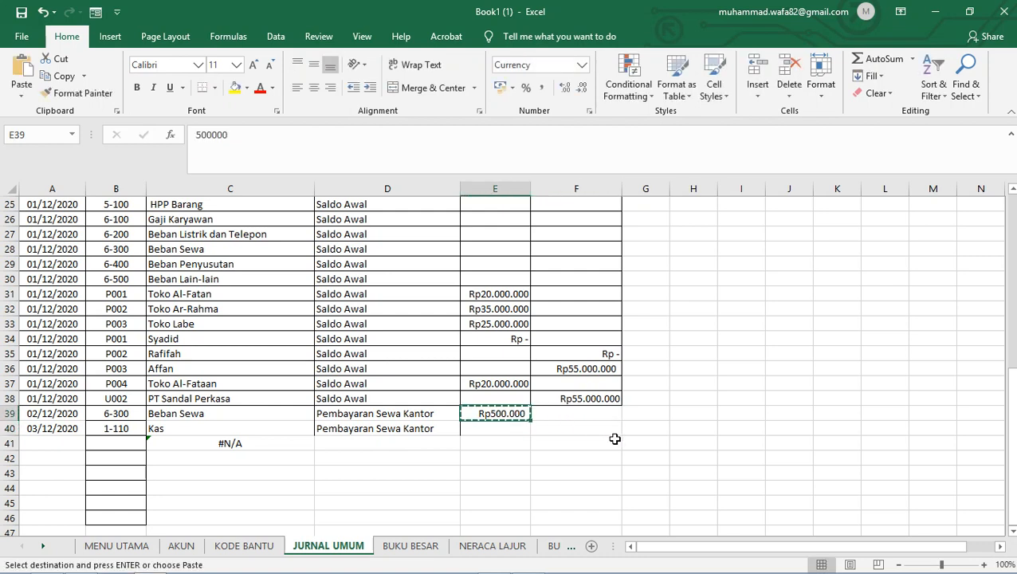
click(583, 429)
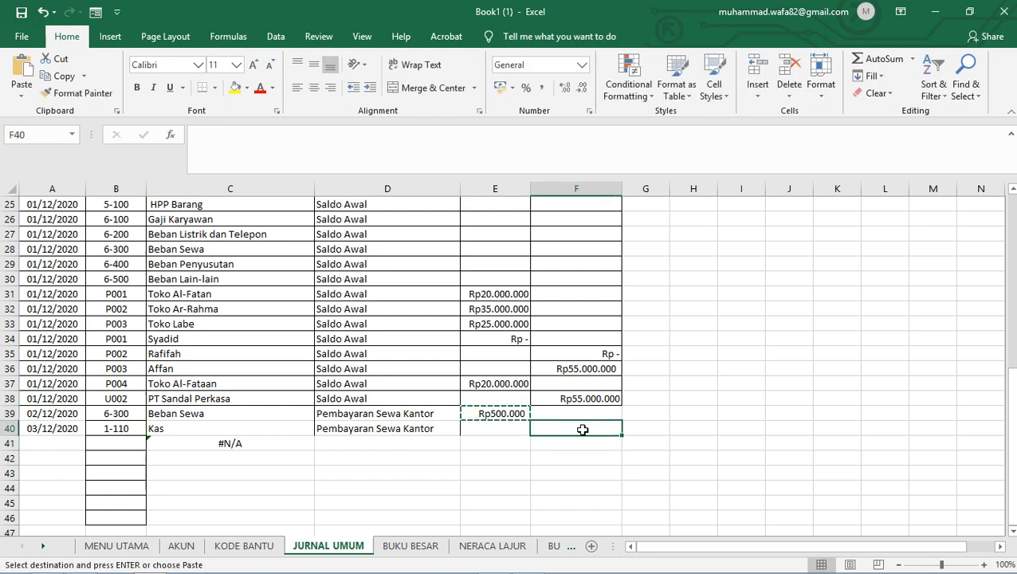
key(ctrl+v)
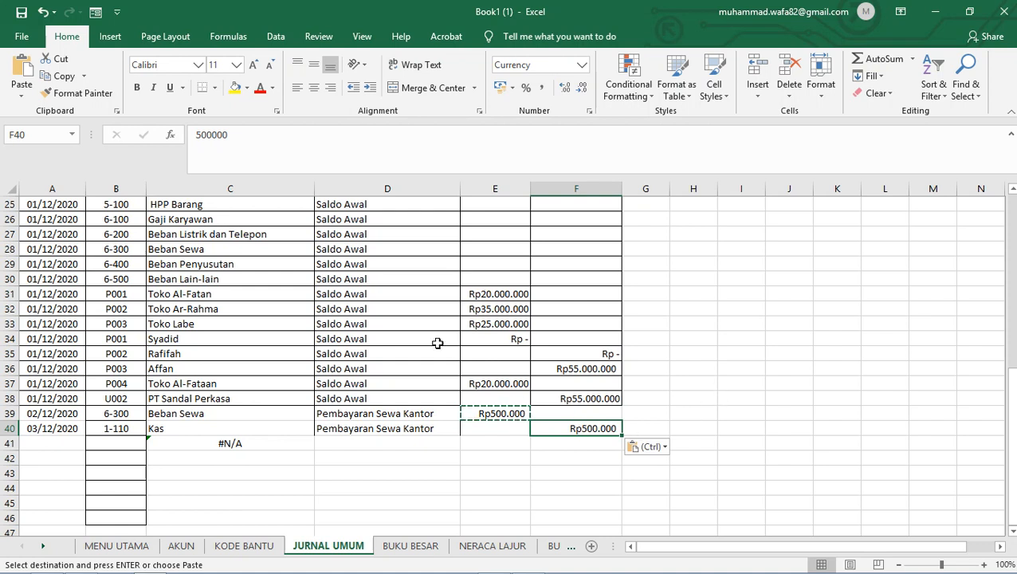
- Correct the date in A40 to 02/12/2020
mouse_move(413, 565)
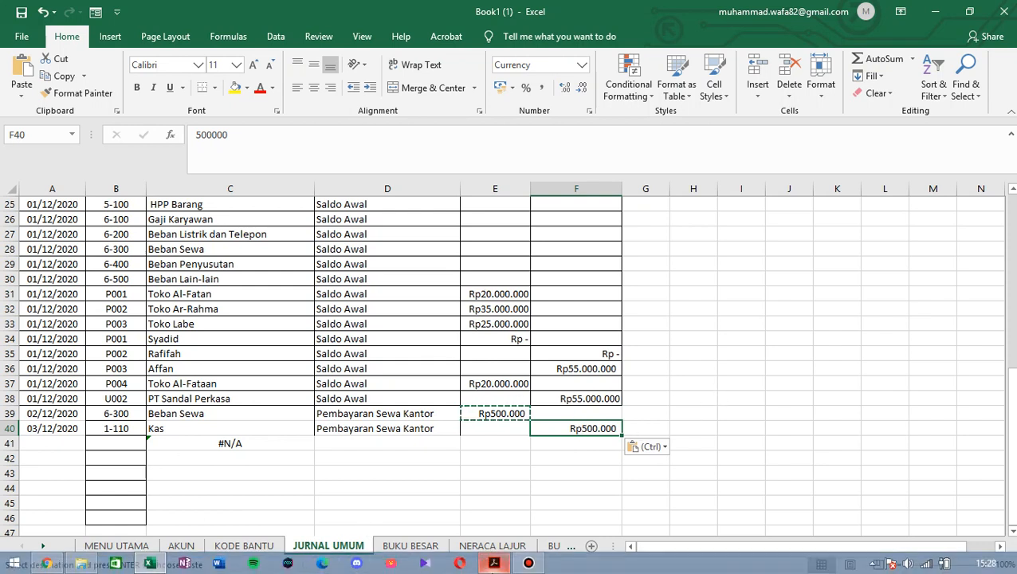
click(41, 430)
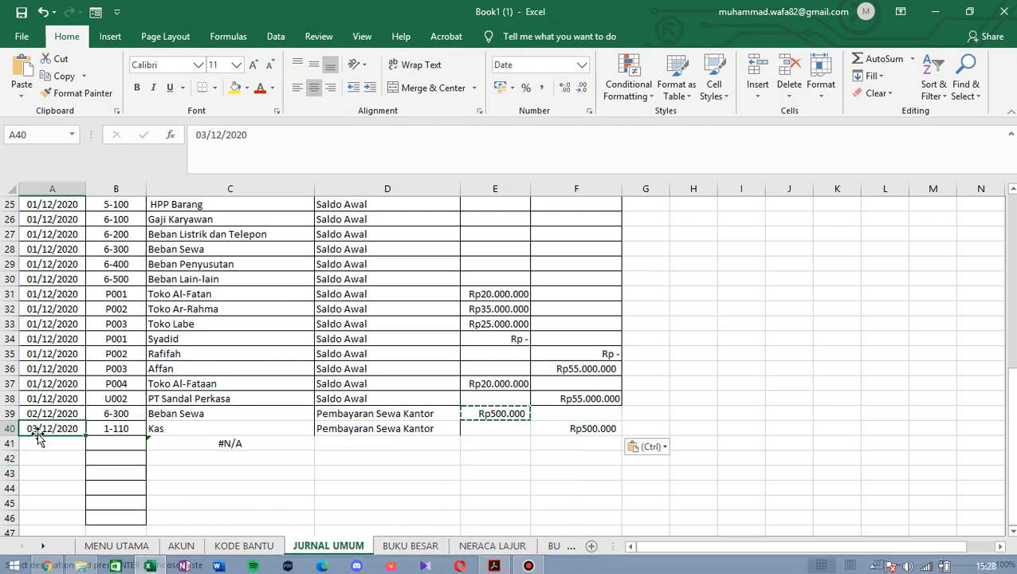
double_click(38, 428)
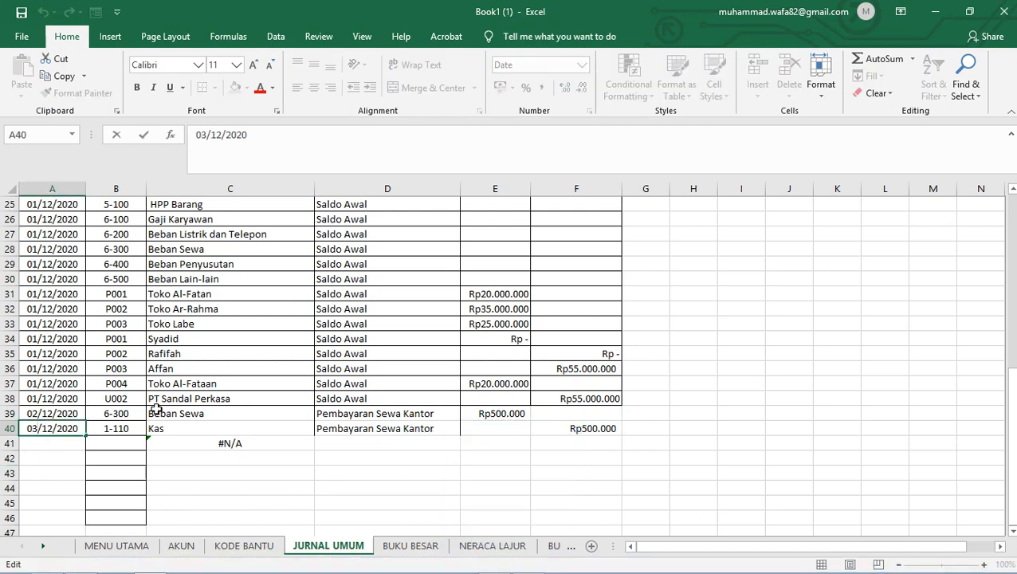
key(BackSpace)
text(2)
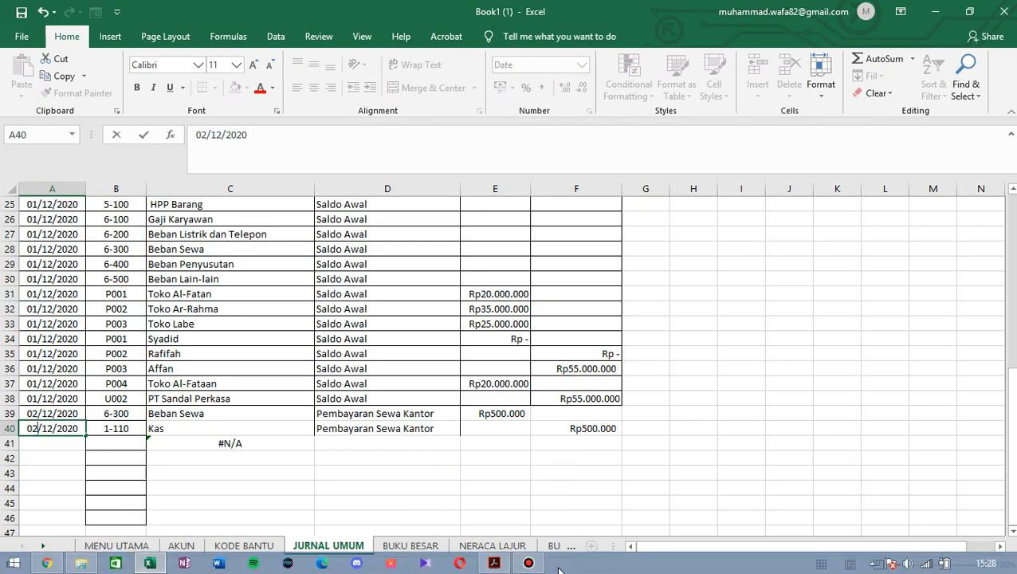
- Check the second transaction in the Adobe Acrobat PDF, then in Excel enter its date 05/12/2020 in A41 and centre it
click(494, 567)
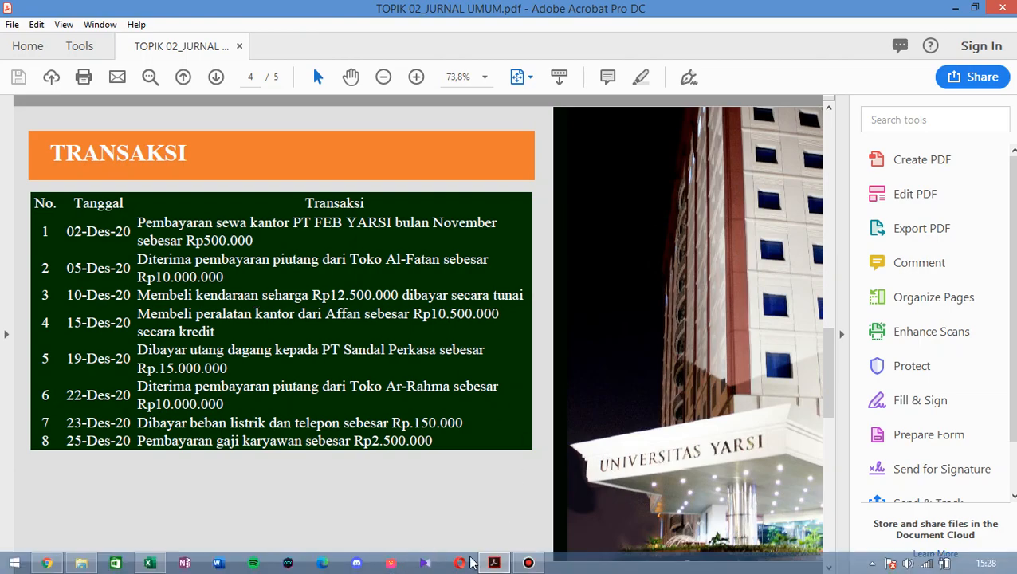
click(501, 566)
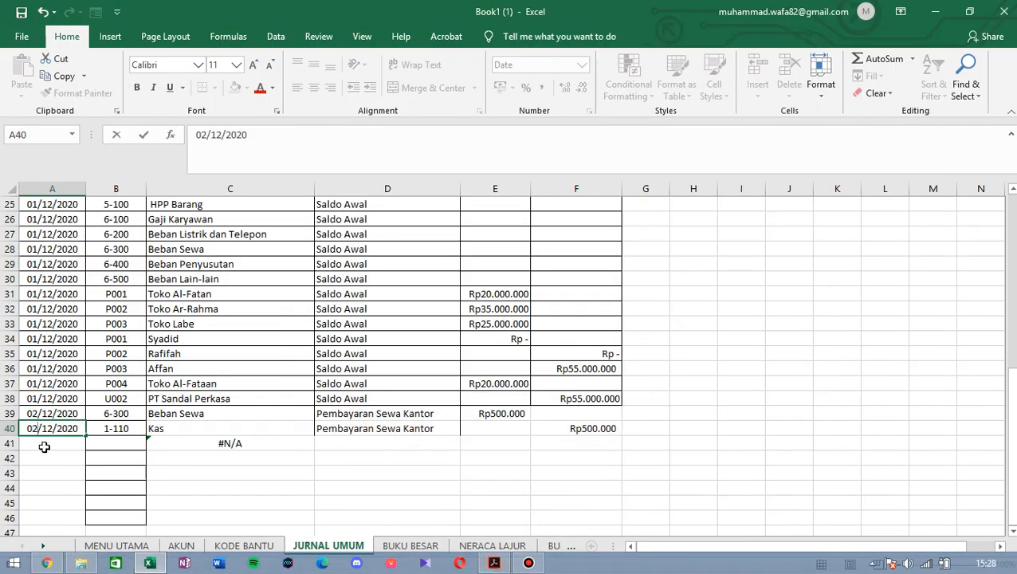
click(45, 444)
text(05)
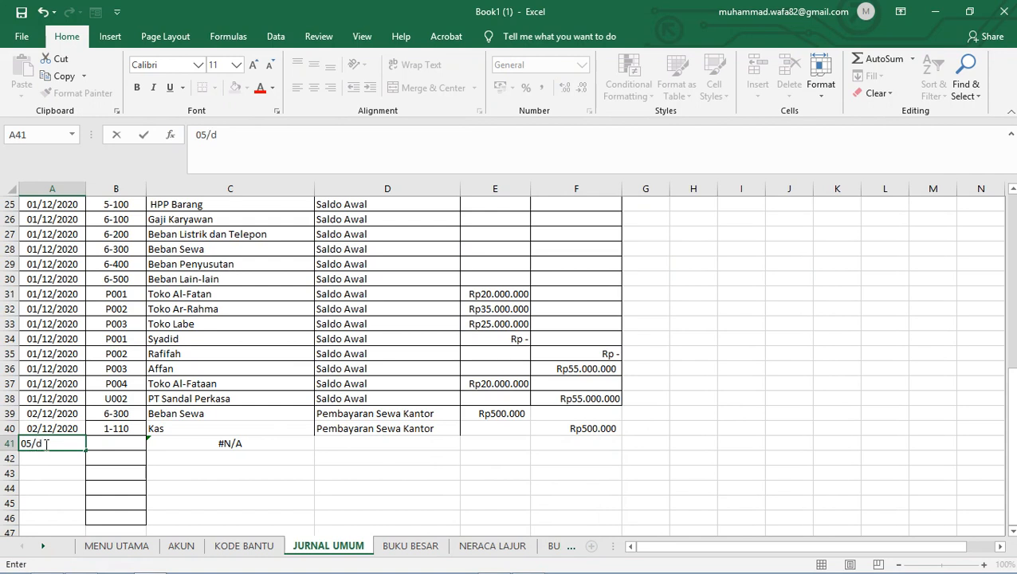
text(/12/2020)
click(112, 441)
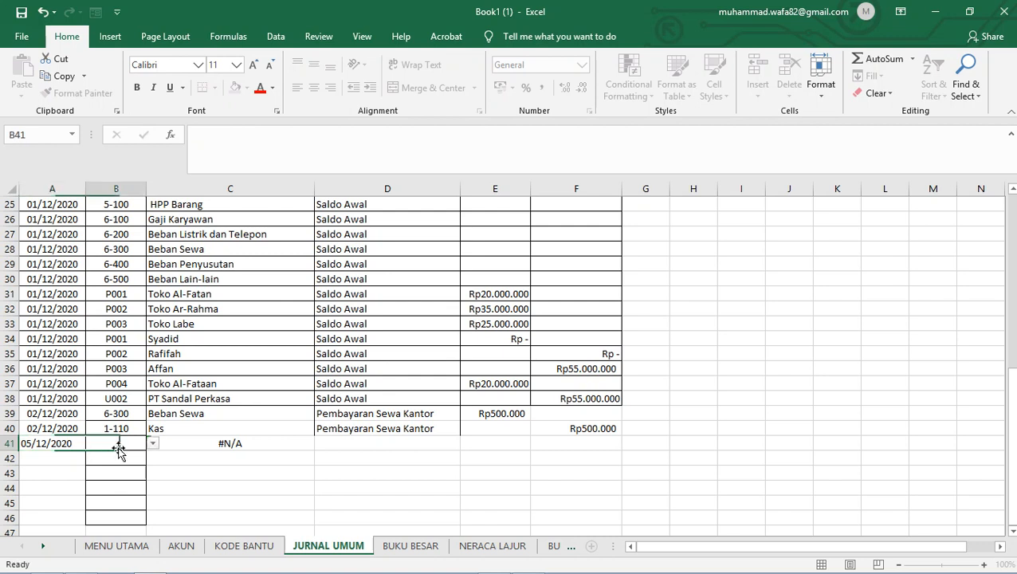
click(37, 444)
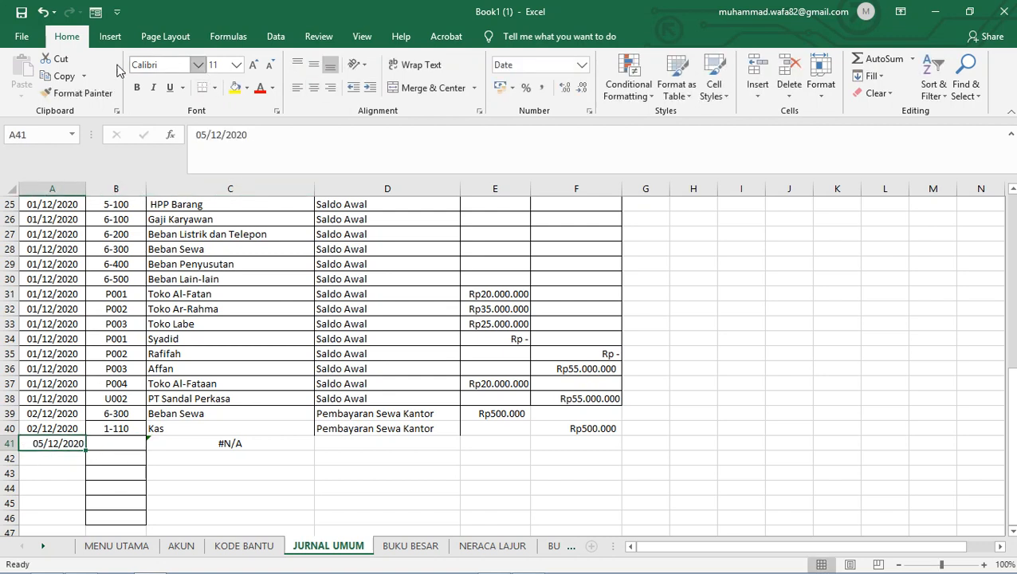
click(315, 89)
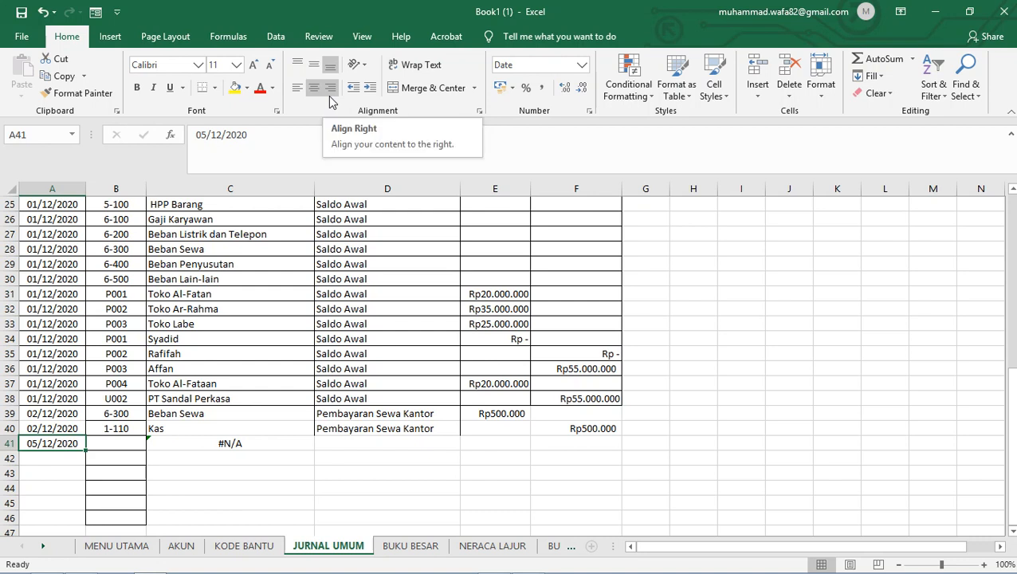
- Choose account code 1-110 from the validation list of B41
click(122, 444)
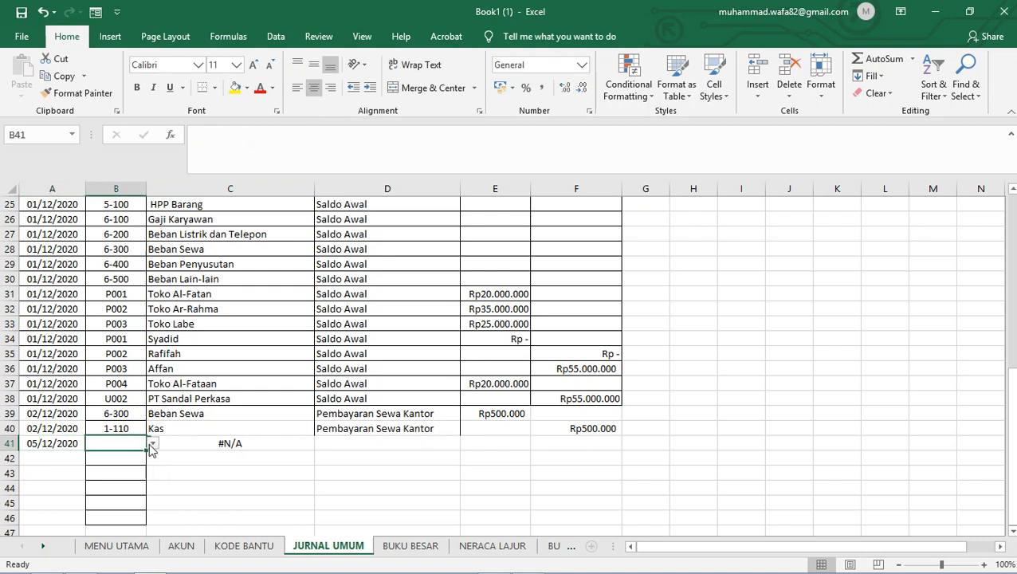
click(152, 443)
click(119, 475)
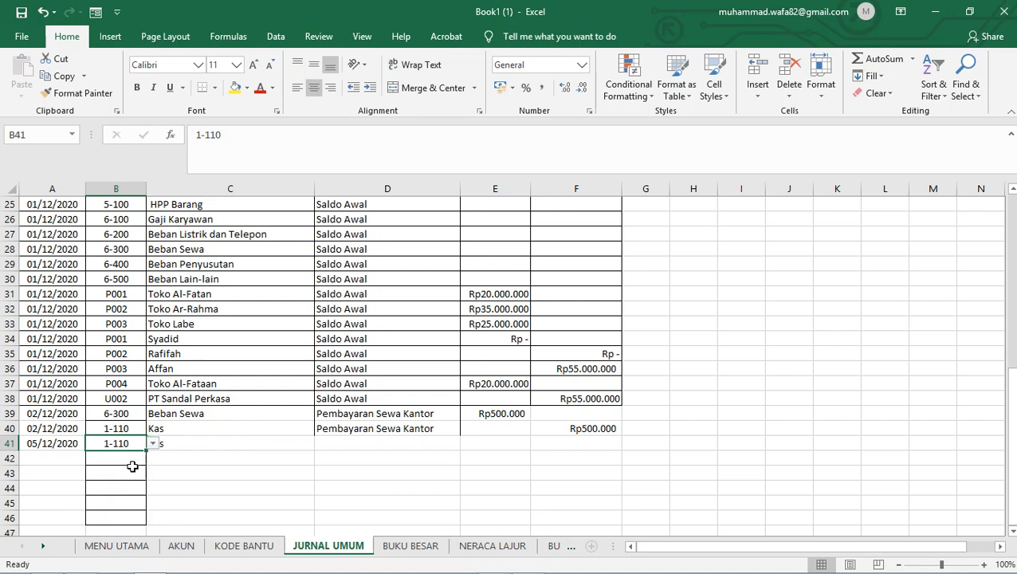
- Fill the VLOOKUP account-name formula from C41 down to C46
click(271, 476)
click(225, 443)
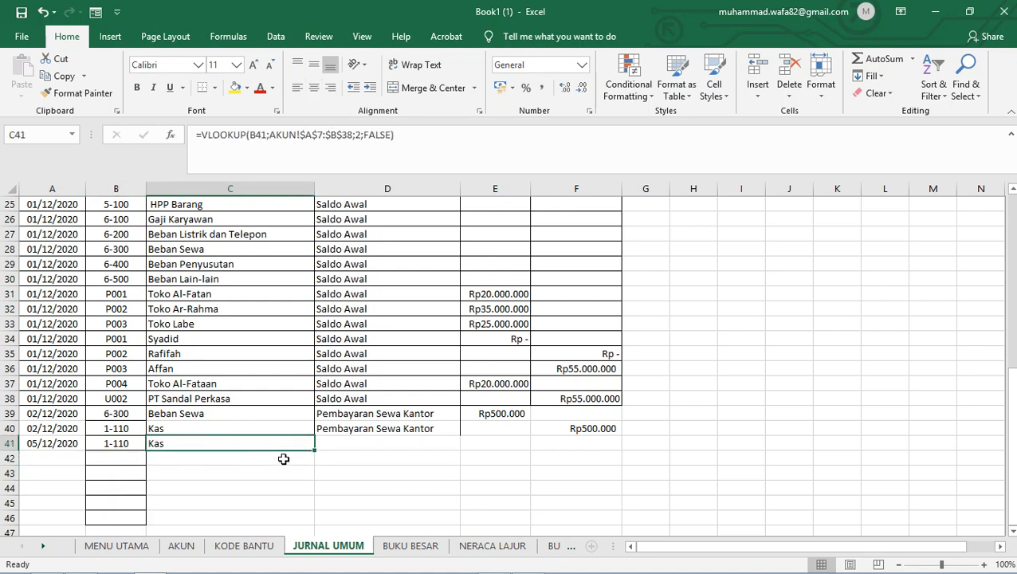
drag(314, 452, 309, 527)
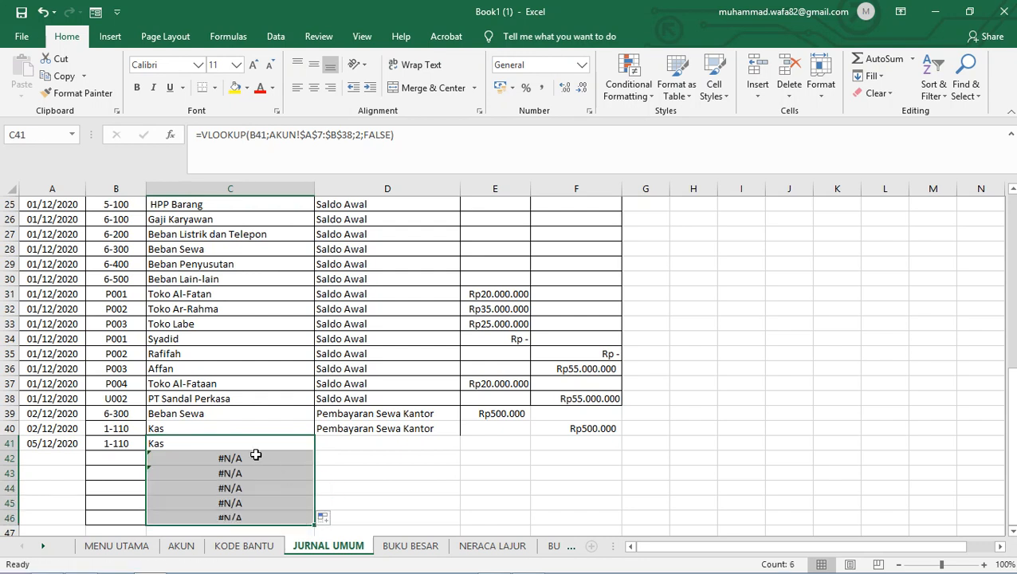
- Enter the description Penerimaan Piutang in D41
click(336, 444)
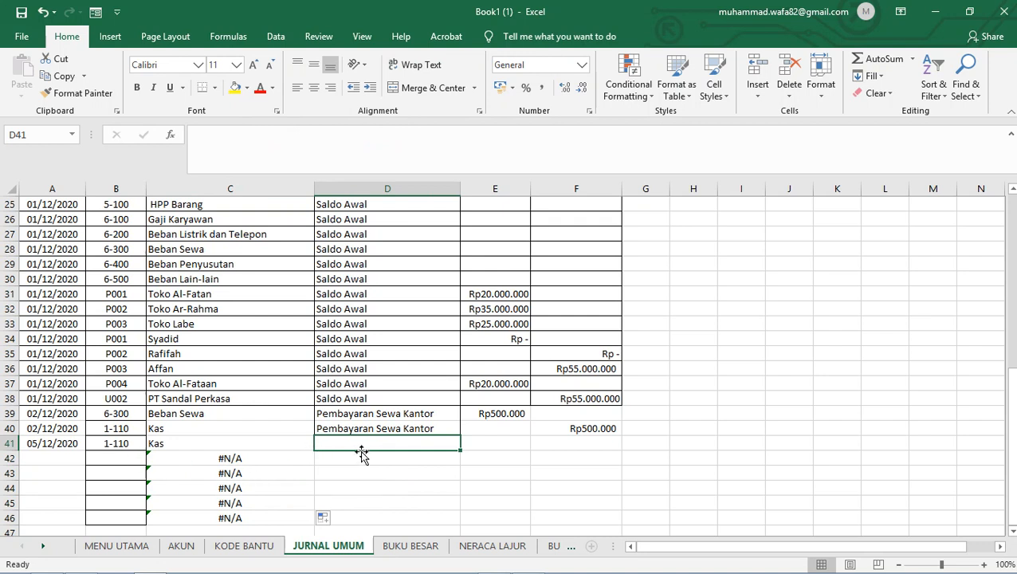
text(P)
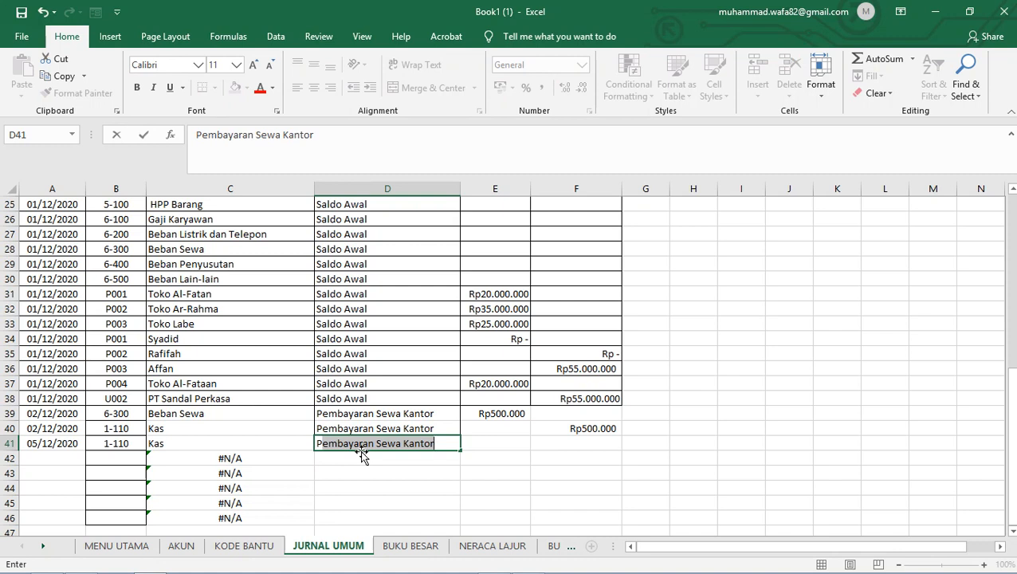
key(BackSpace)
text(Penerimaan P)
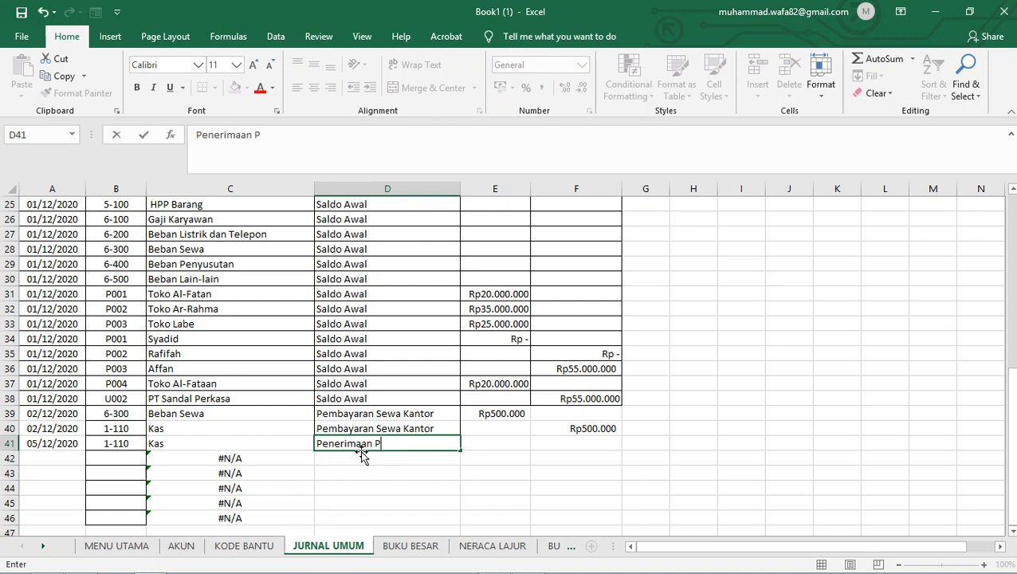
text(iutang)
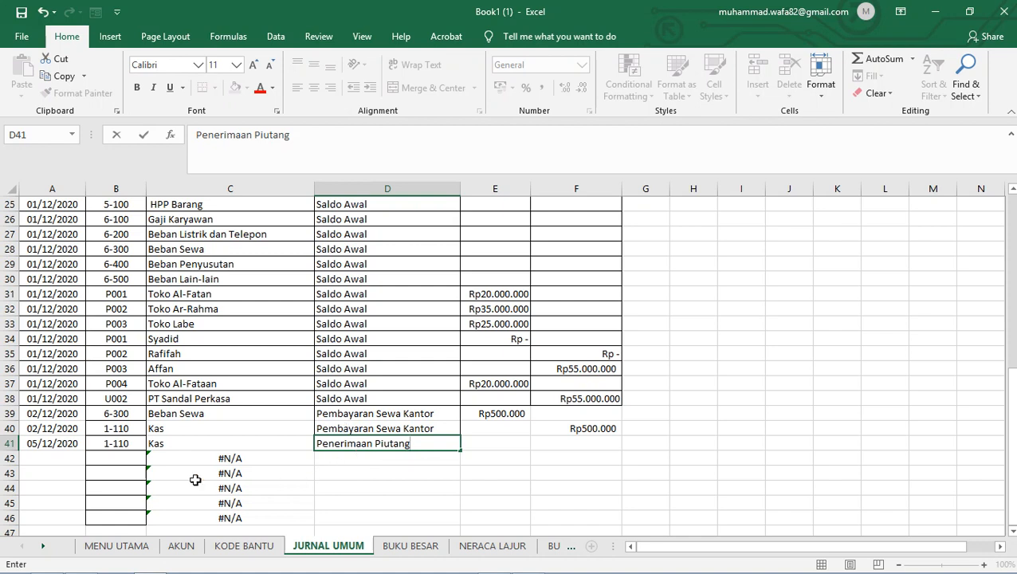
click(119, 460)
- Fill the date from A41 into A42 and correct it to 05/12/2020
click(44, 455)
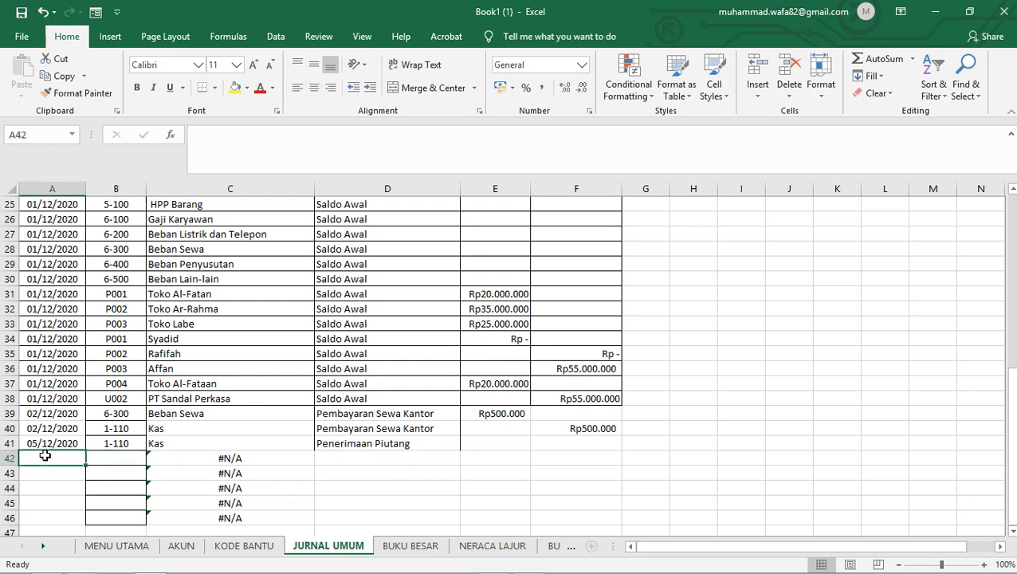
click(83, 443)
drag(83, 450, 81, 462)
click(38, 455)
double_click(38, 455)
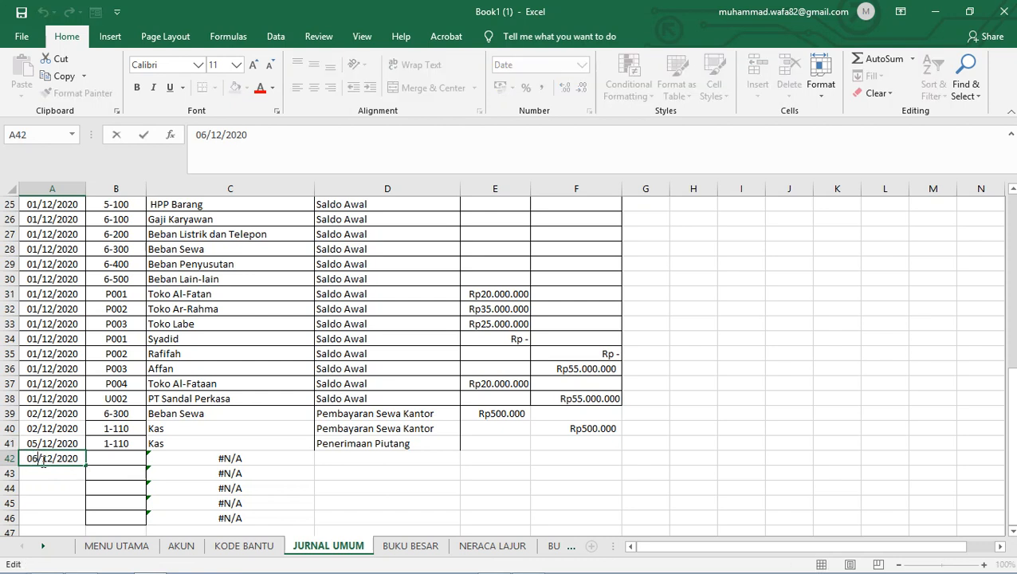
key(BackSpace)
text(6)
drag(74, 478, 67, 482)
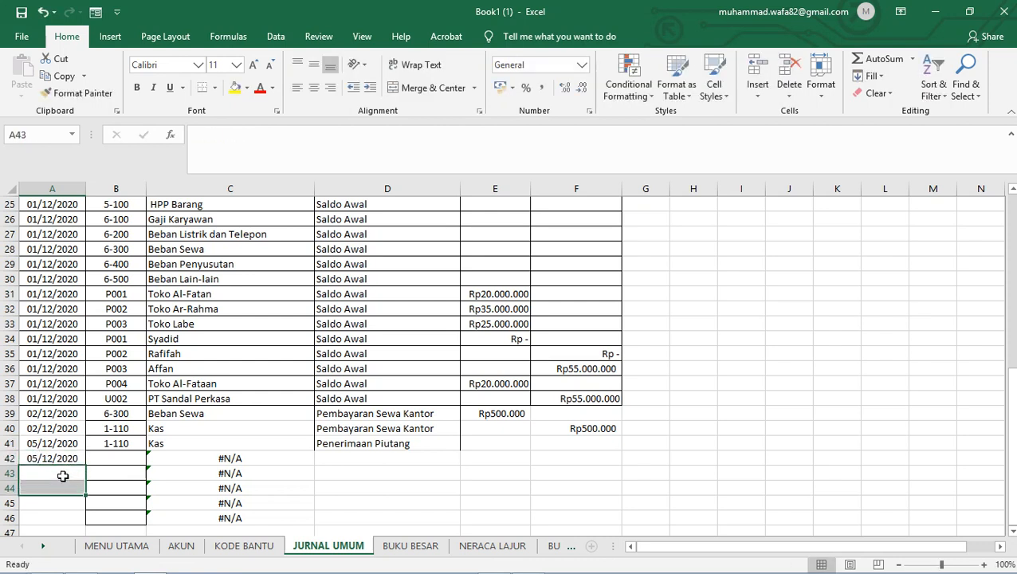
- Copy the date in A42 to A43
click(67, 457)
key(ctrl+c)
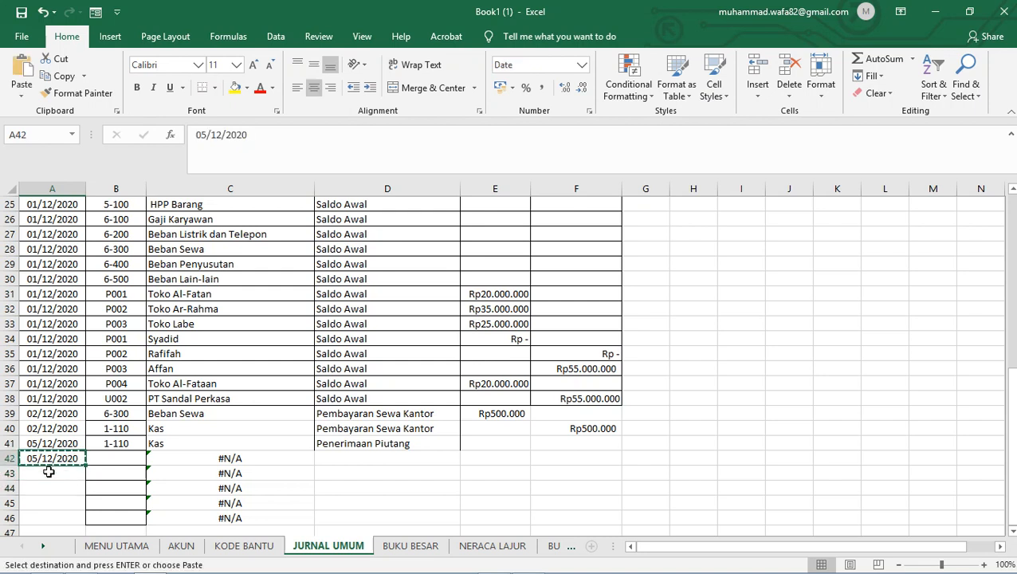
click(48, 470)
key(ctrl+v)
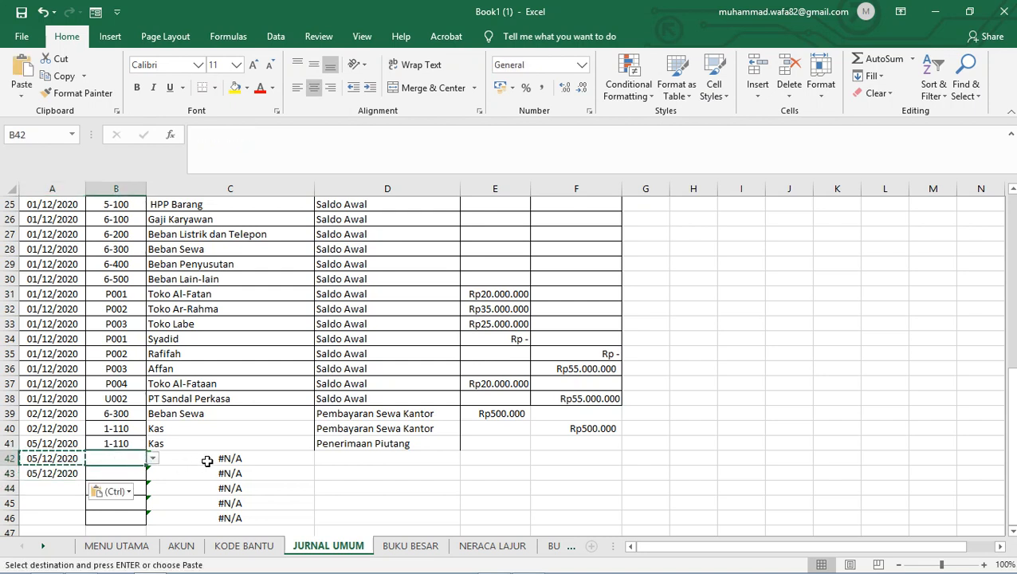
click(402, 490)
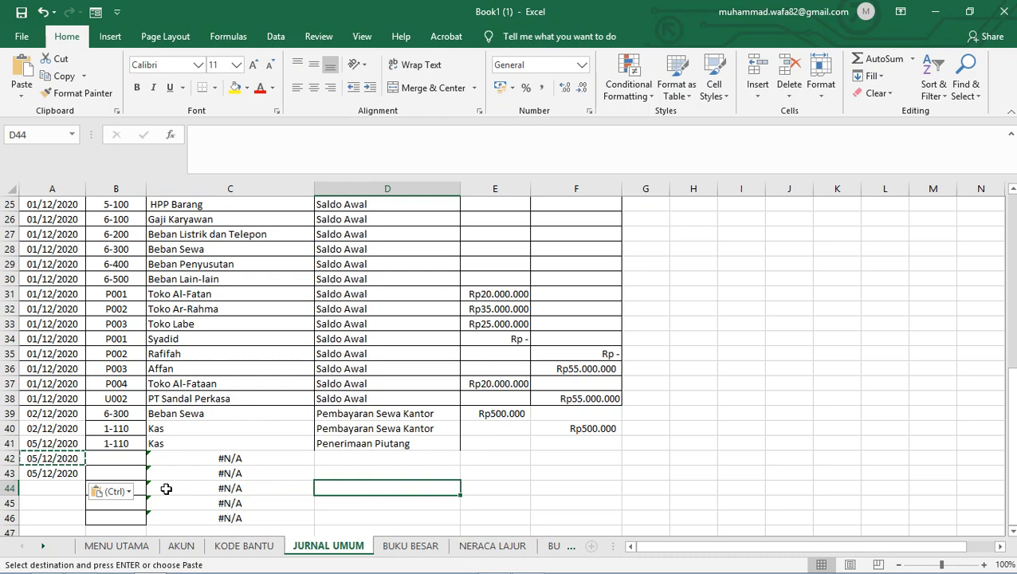
- Choose account code 1-130 from the validation list of B42
double_click(122, 460)
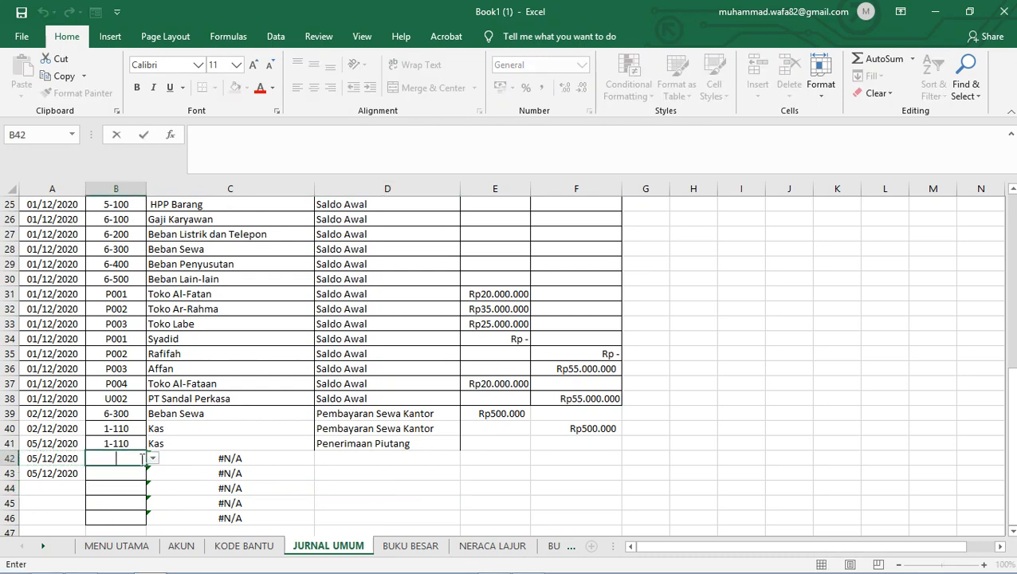
click(152, 459)
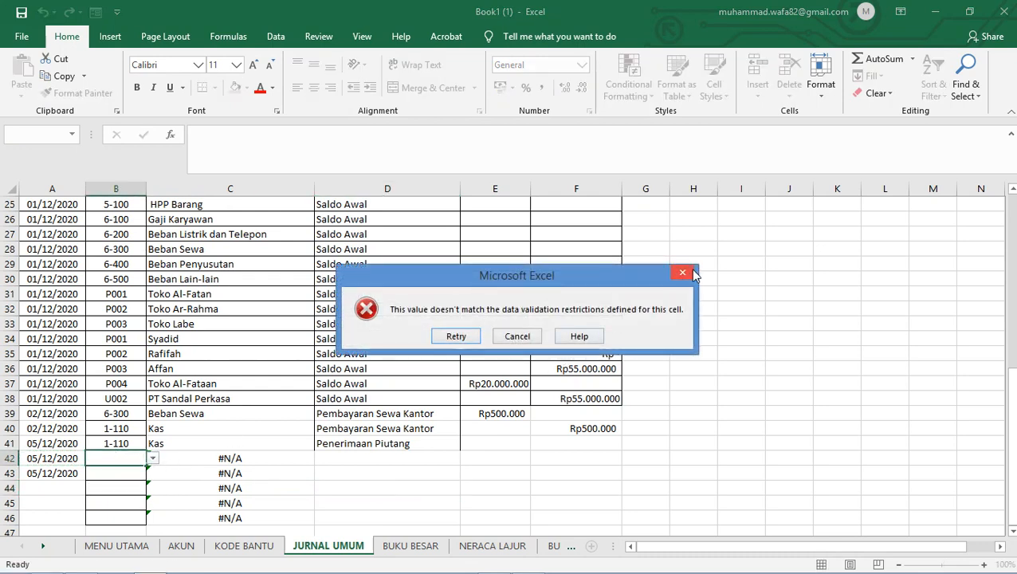
click(684, 273)
click(152, 459)
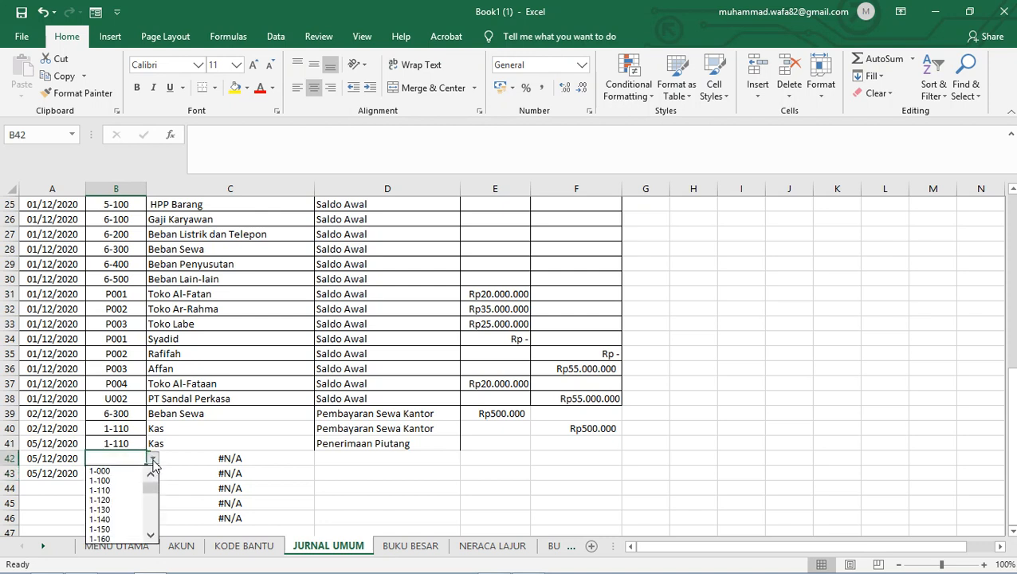
click(115, 510)
click(307, 459)
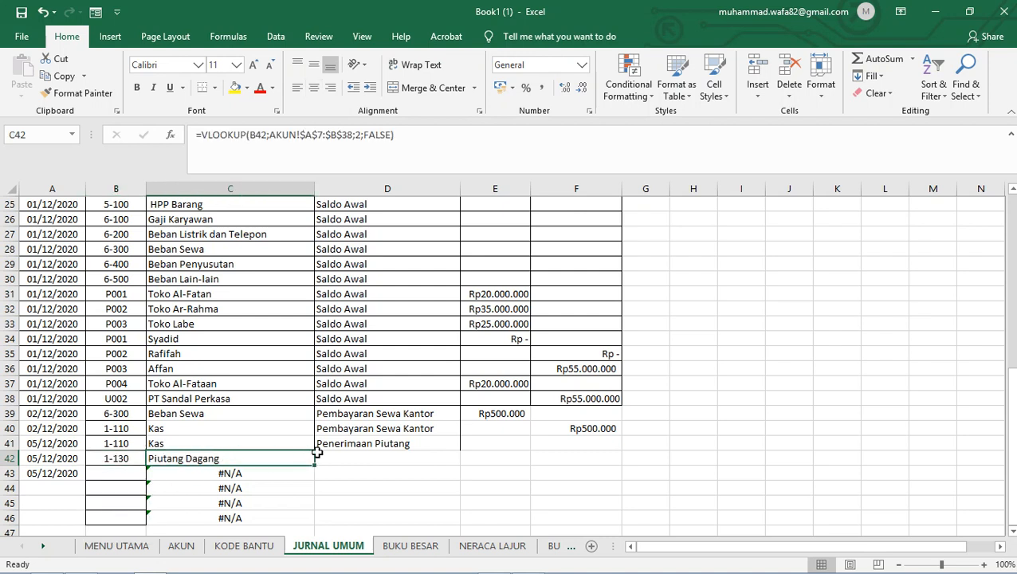
- Fill the description Penerimaan Piutang from D41 down to D43
click(378, 452)
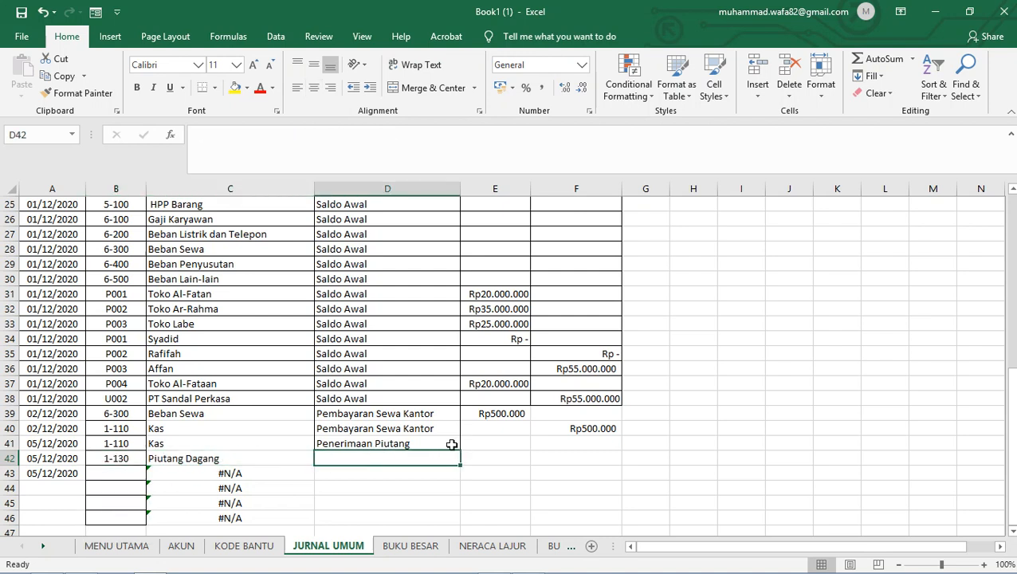
click(453, 446)
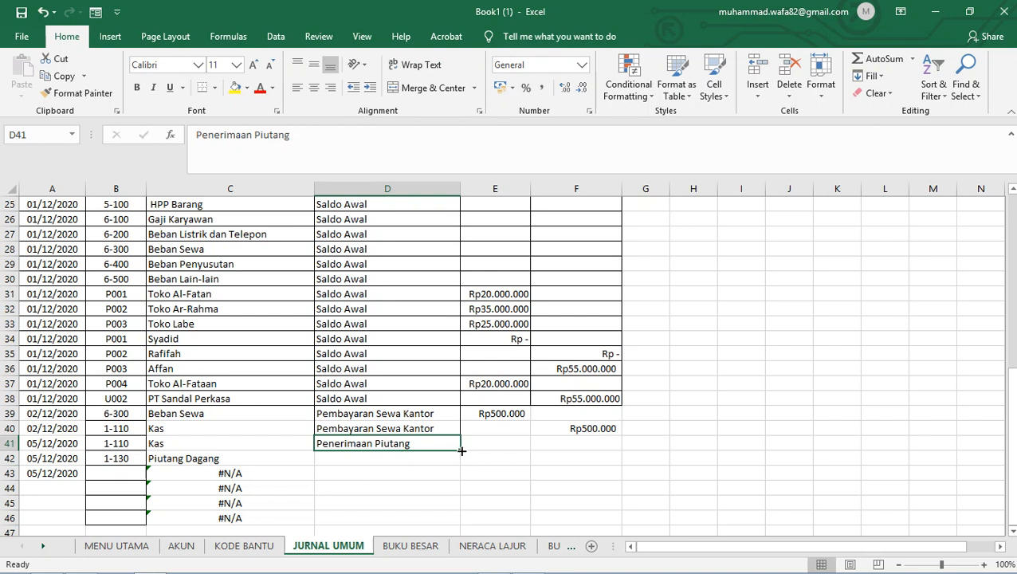
drag(462, 450, 455, 476)
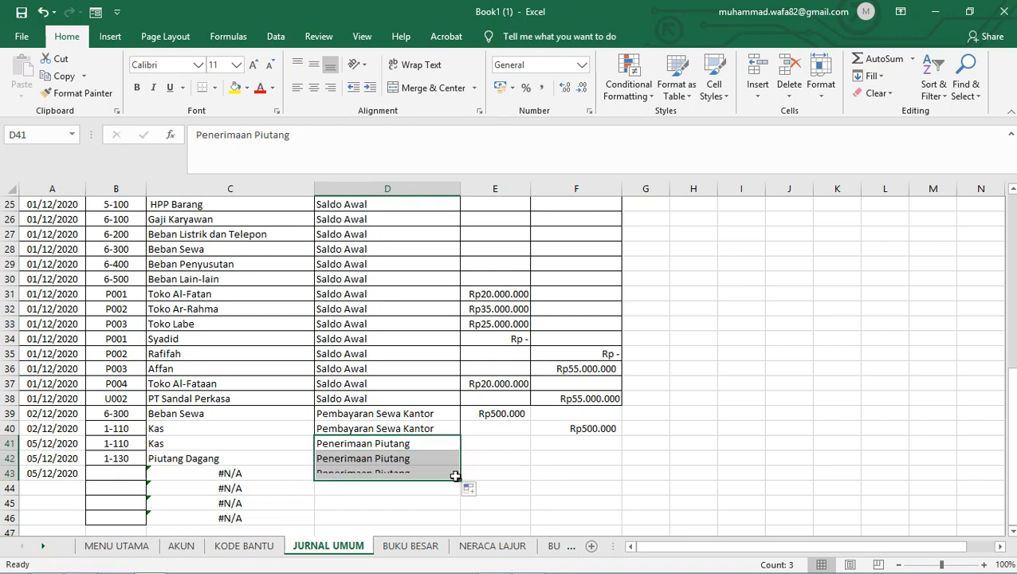
click(222, 471)
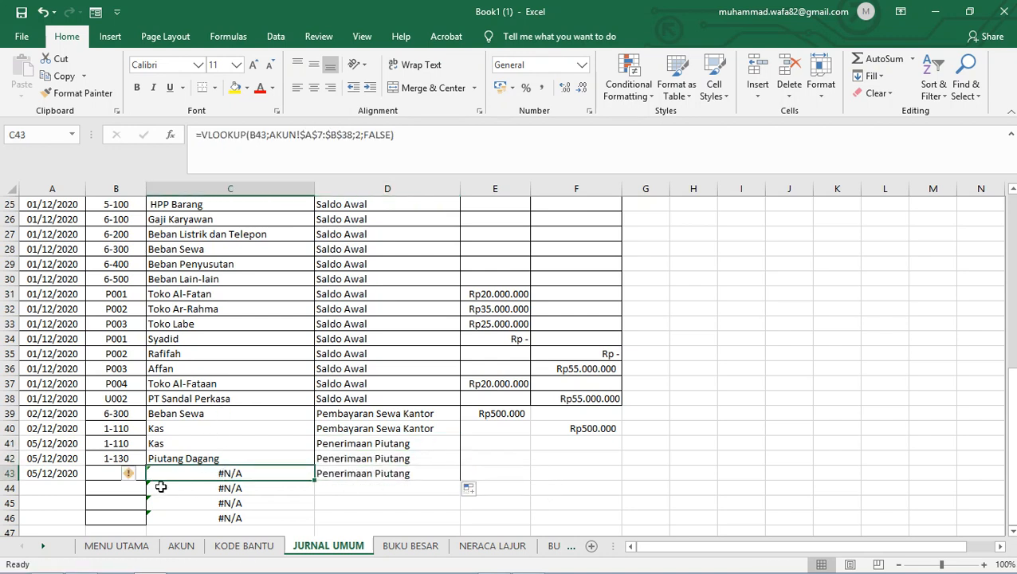
click(104, 475)
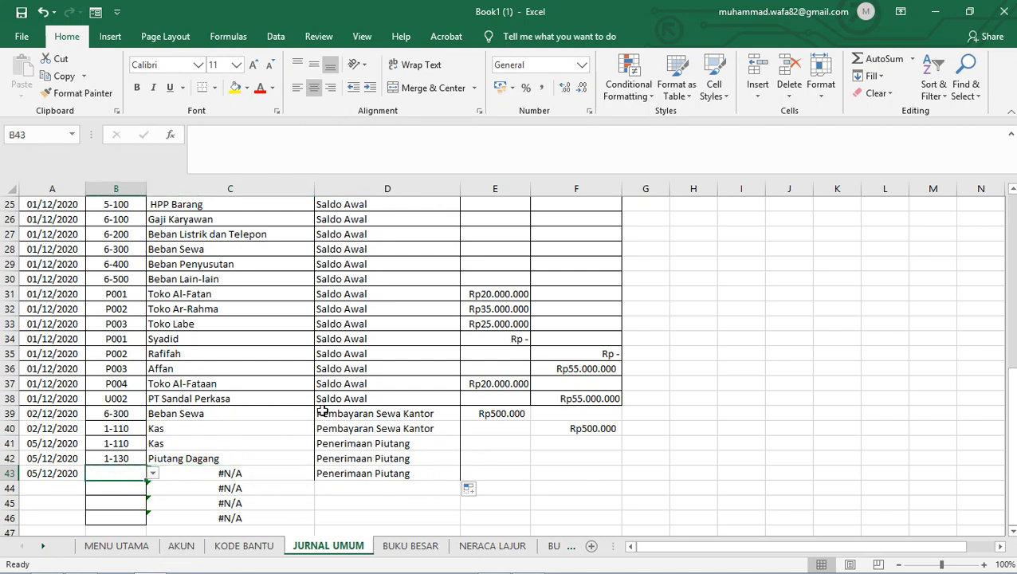
- Enter Rp10.000.000 as the debit amount for Kas in E41
click(481, 442)
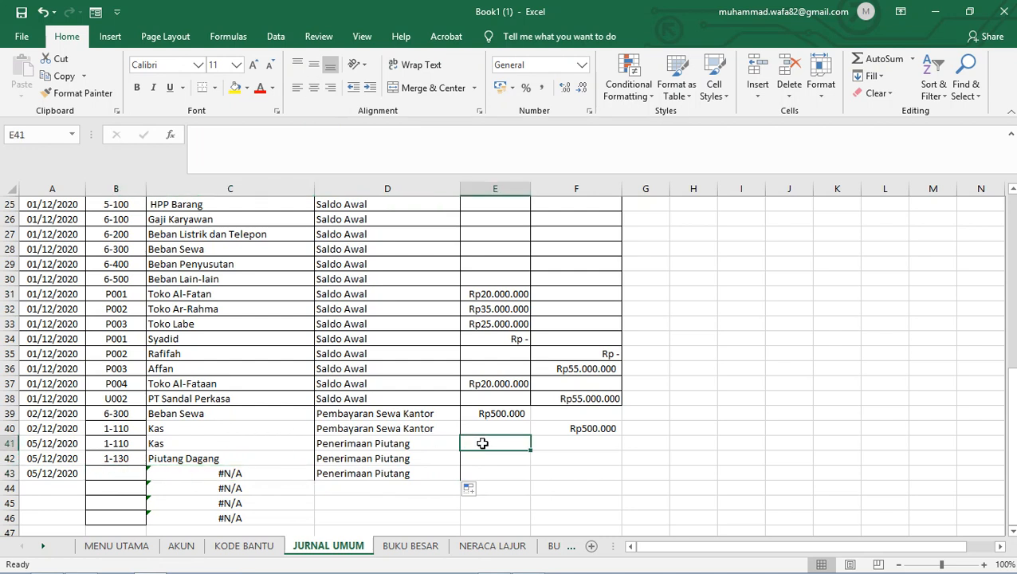
text(Rp -)
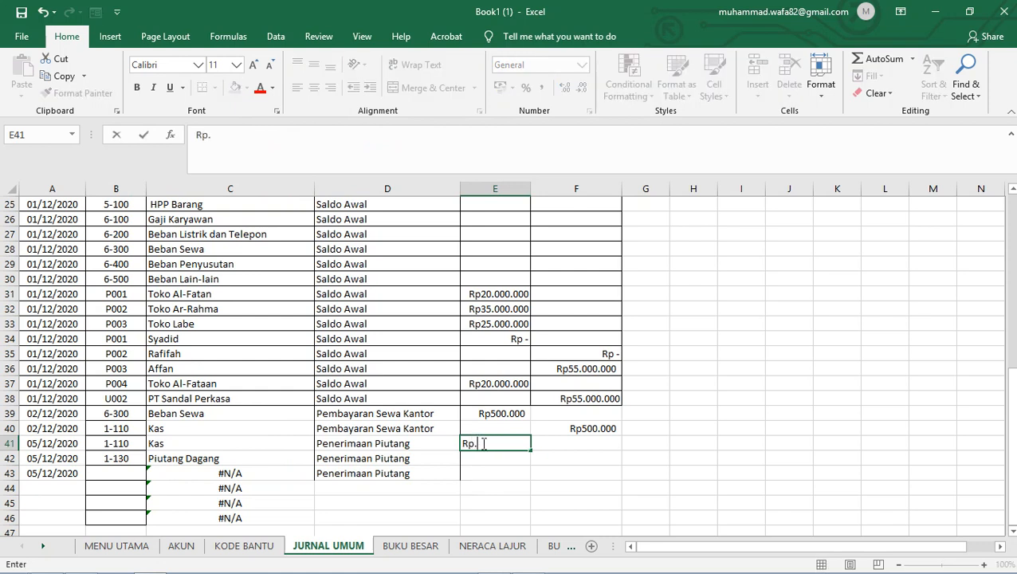
text(10.000.0)
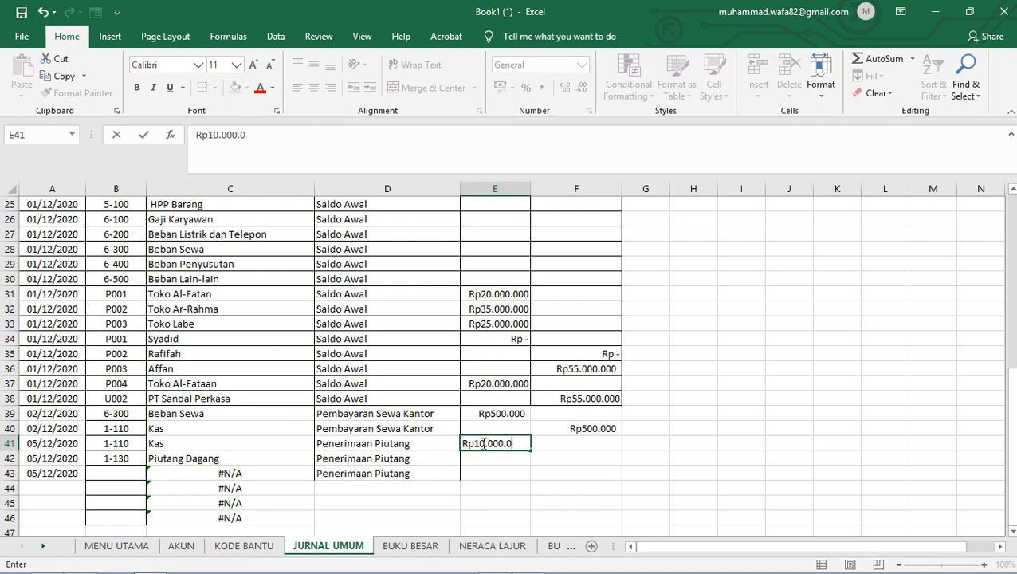
text(00)
click(630, 459)
- Copy the debit amount in E41 to F42 as the credit for Piutang Dagang
click(516, 446)
key(ctrl+c)
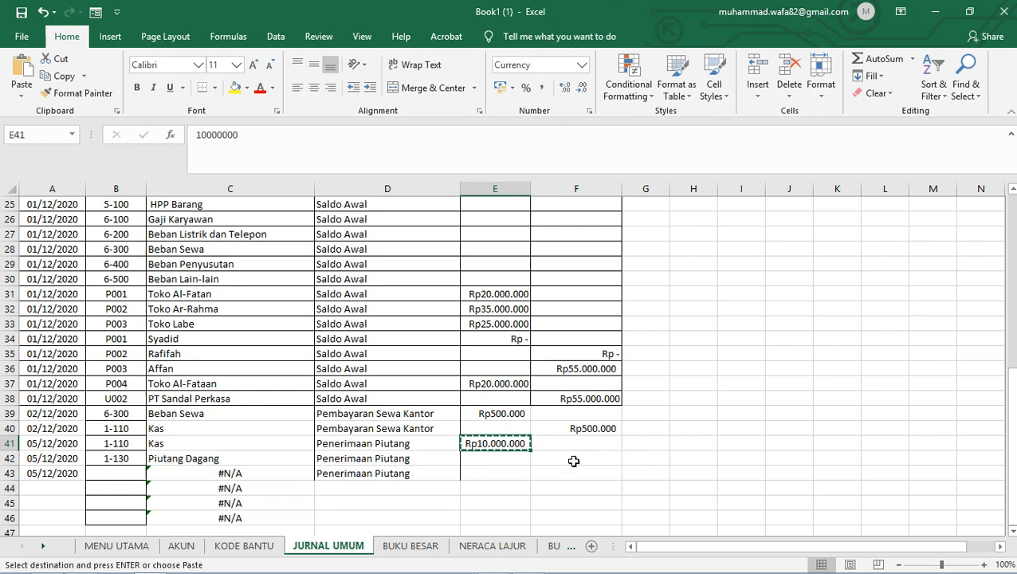
click(574, 461)
key(ctrl+v)
click(821, 445)
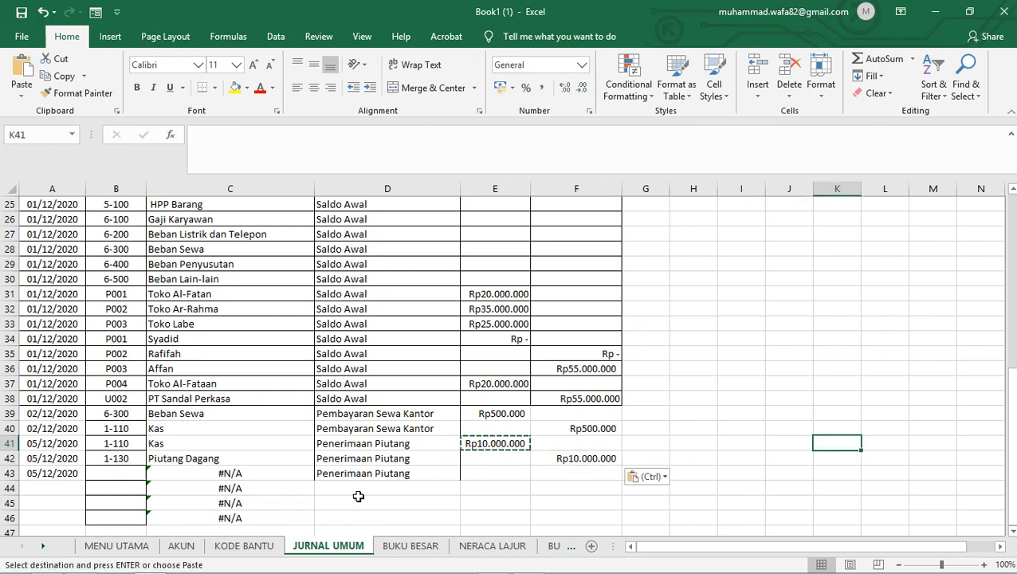
click(224, 476)
click(110, 473)
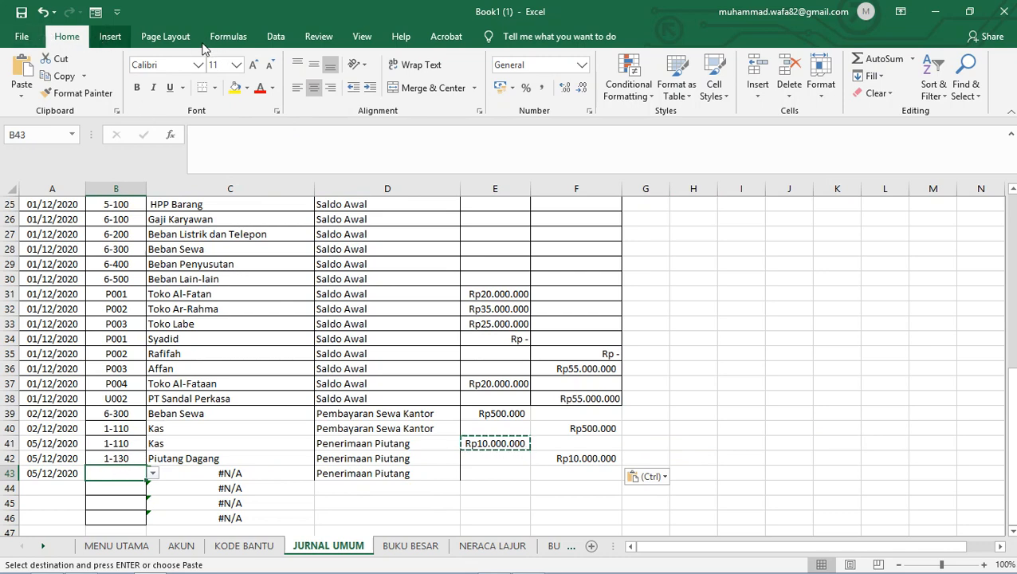
click(108, 39)
click(165, 36)
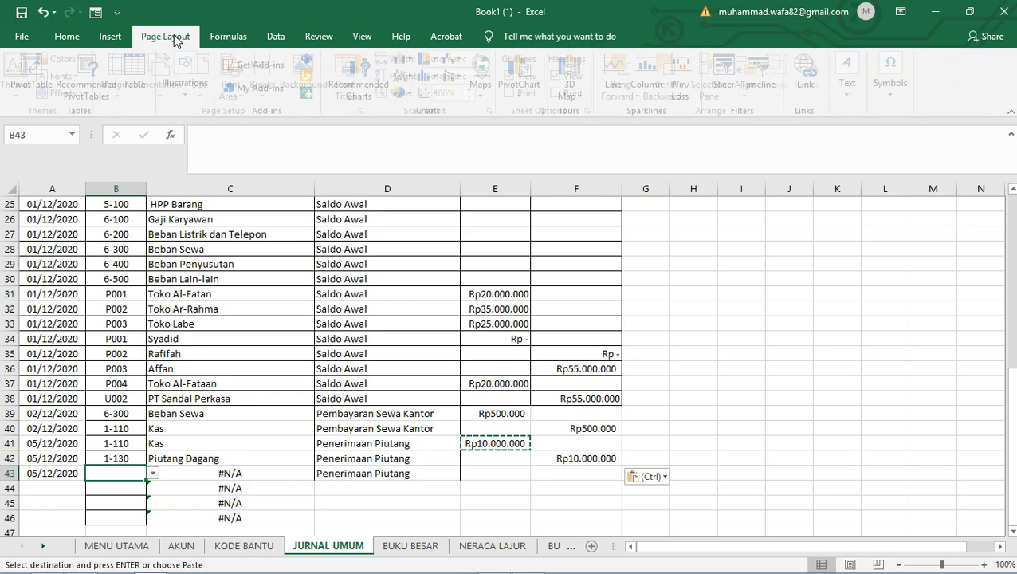
click(109, 37)
double_click(108, 474)
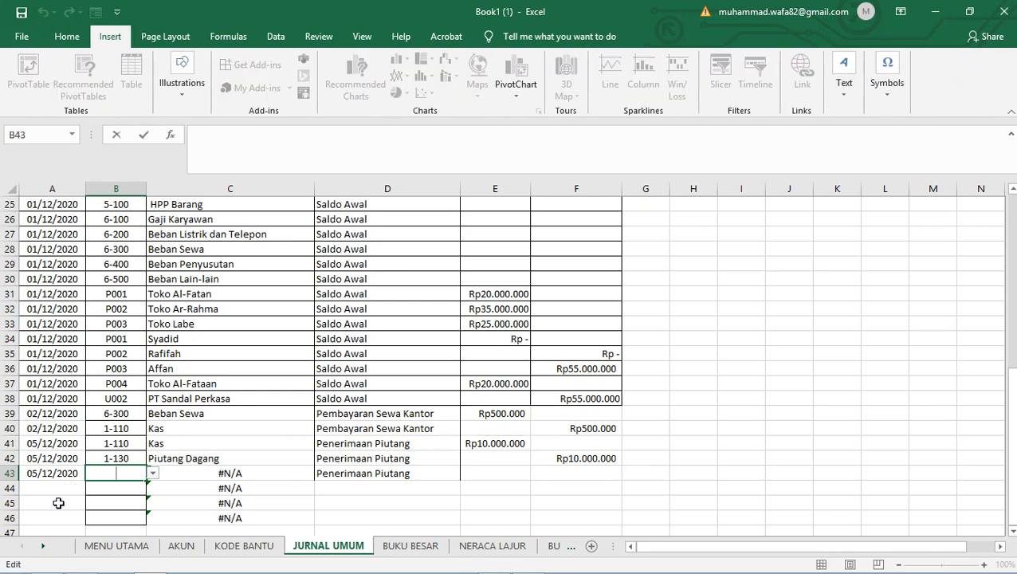
click(59, 503)
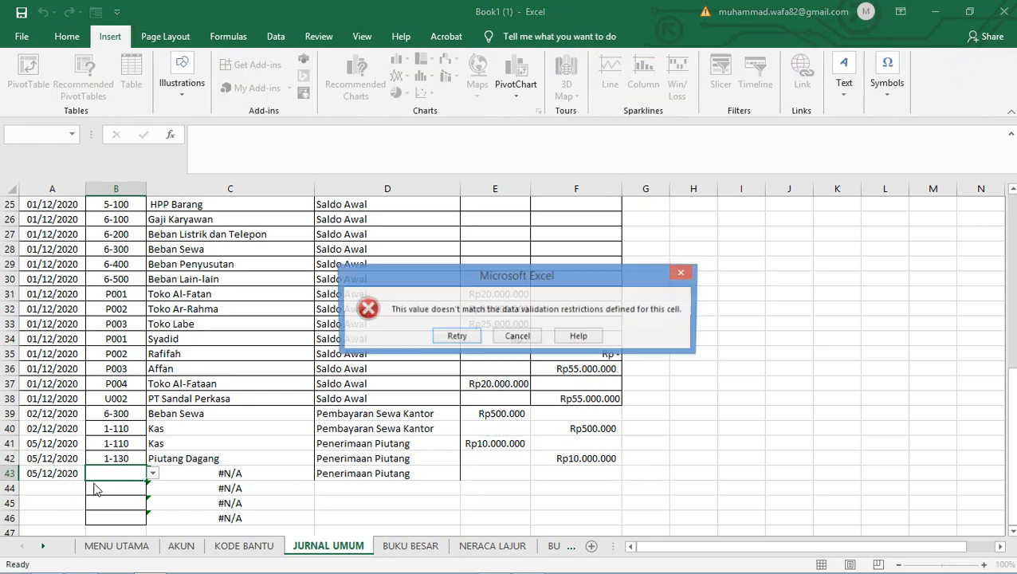
click(678, 272)
click(116, 456)
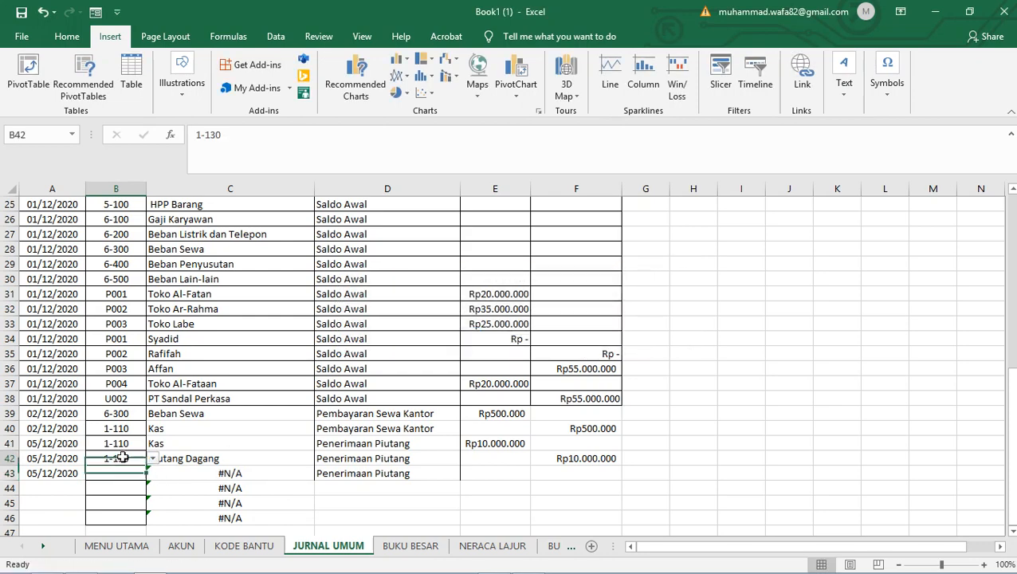
click(130, 483)
click(124, 471)
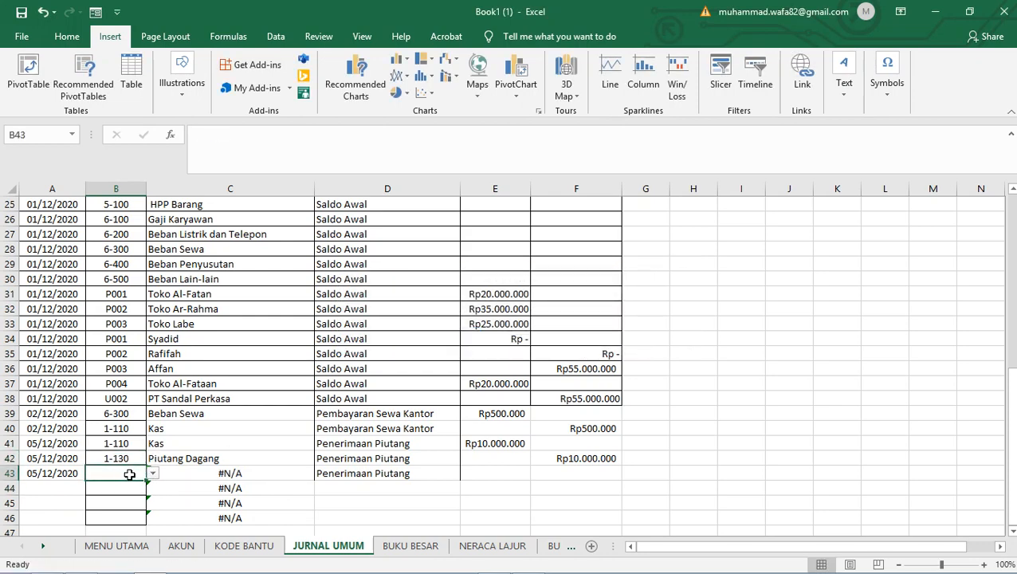
click(151, 475)
click(152, 474)
click(276, 36)
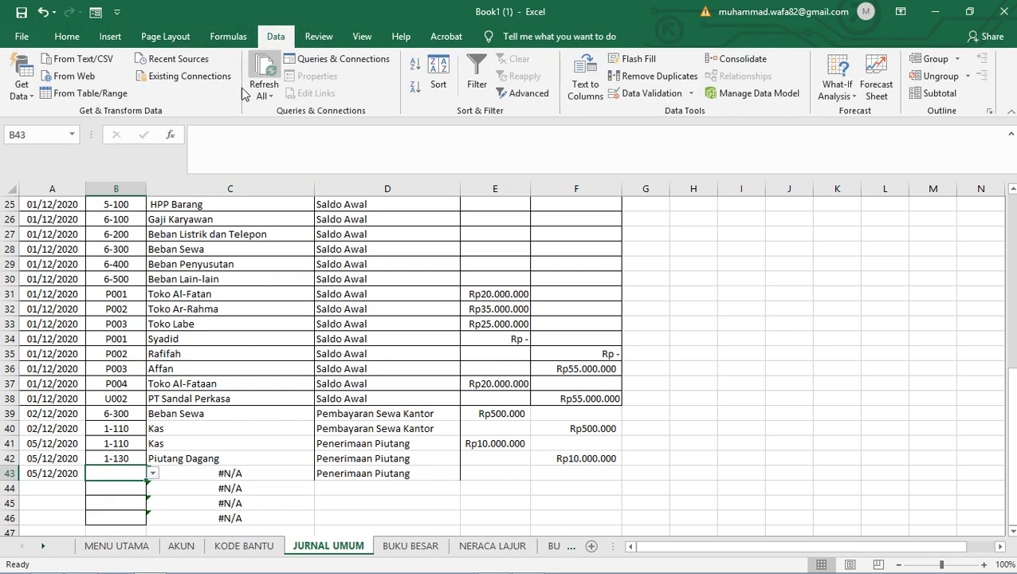
- Try to enter helper code P001 in B43 by hand
click(116, 459)
click(125, 477)
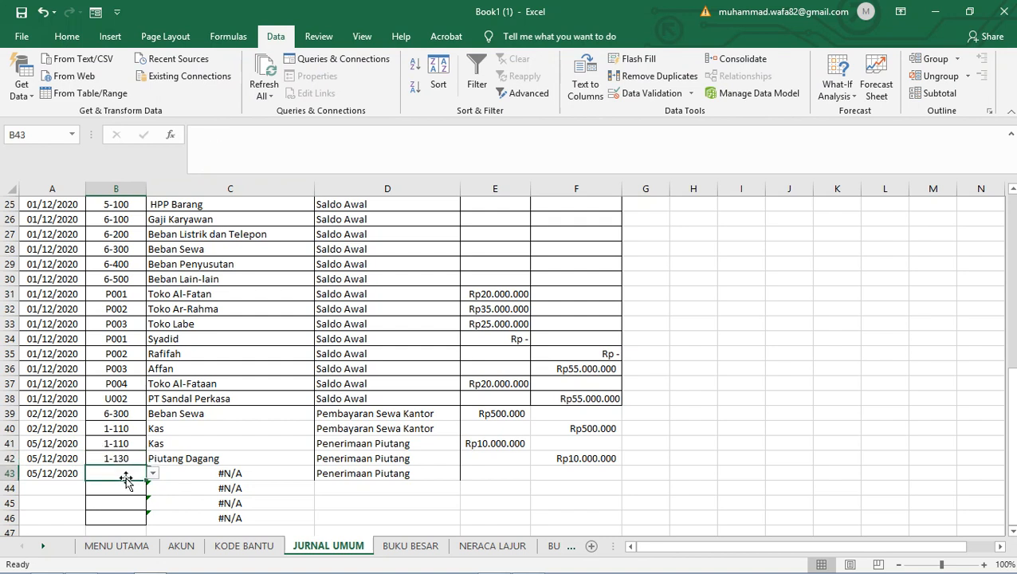
click(153, 475)
click(155, 477)
text(P)
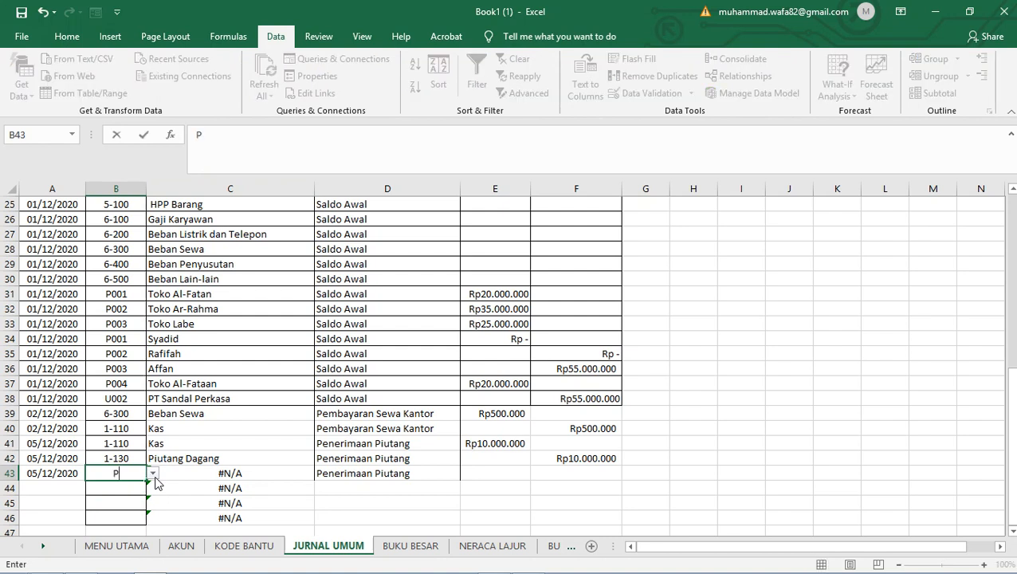
text(001)
click(228, 36)
click(151, 38)
click(110, 36)
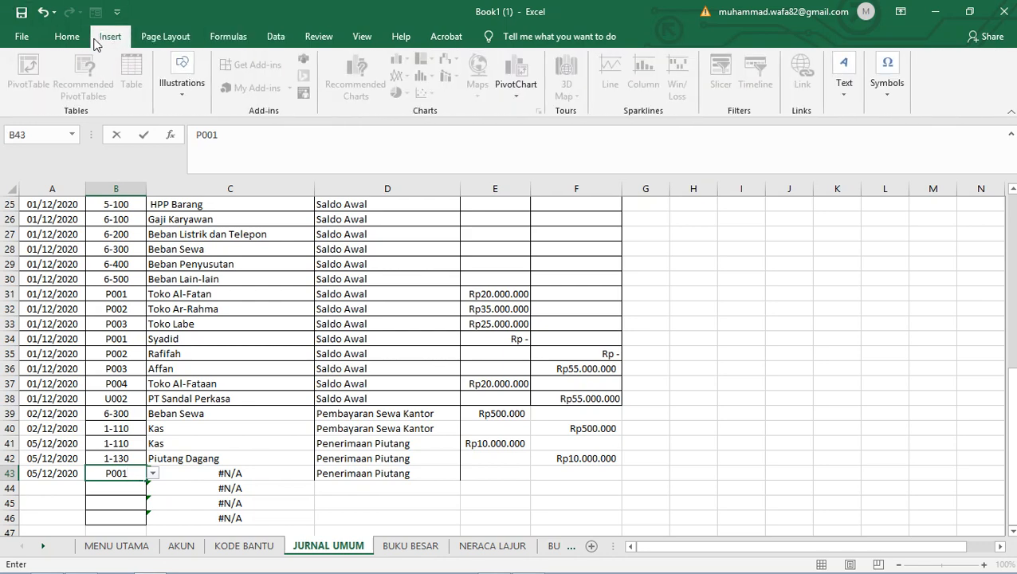
click(68, 37)
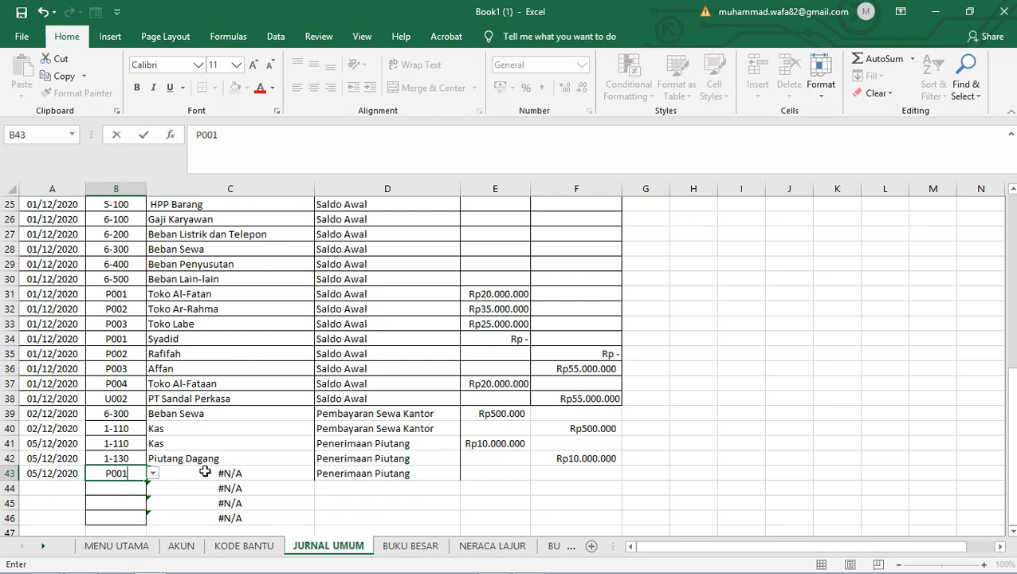
click(188, 475)
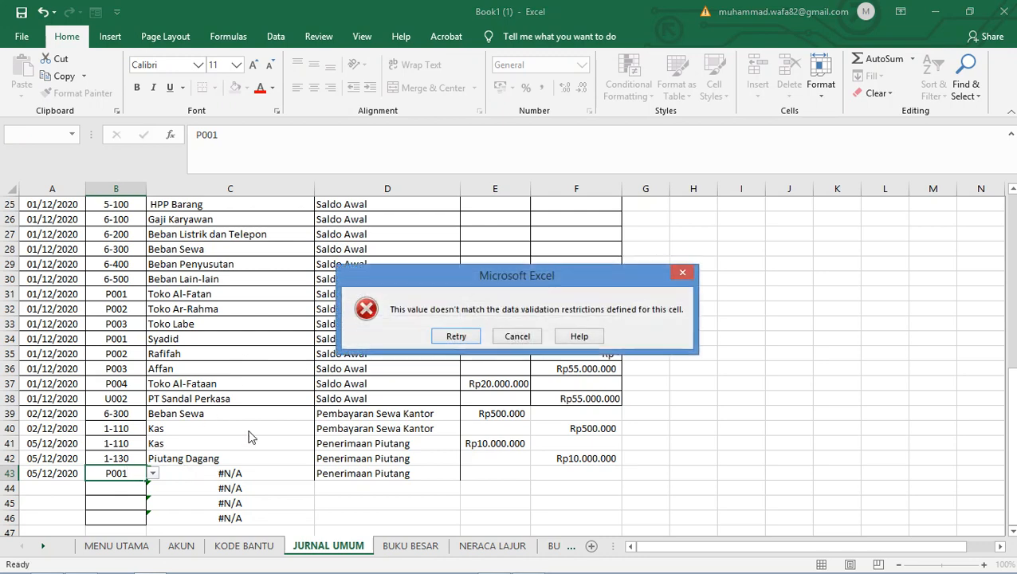
click(517, 335)
click(125, 486)
click(126, 471)
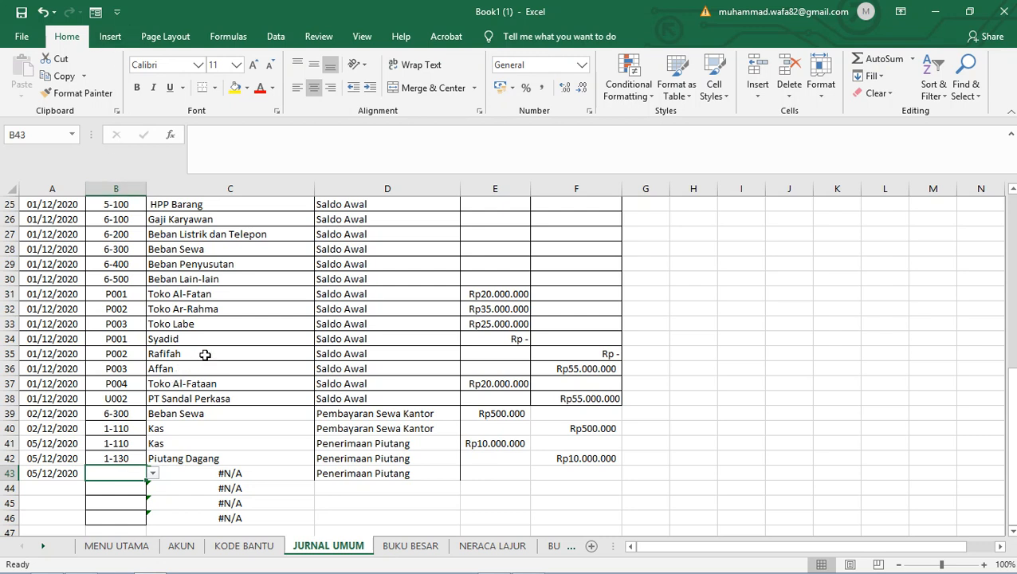
double_click(98, 472)
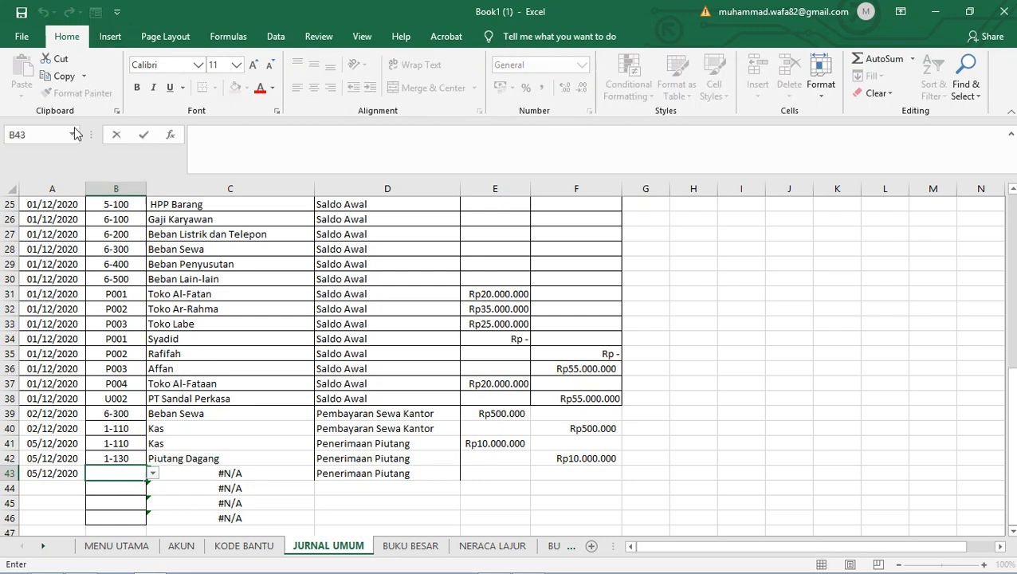
click(190, 546)
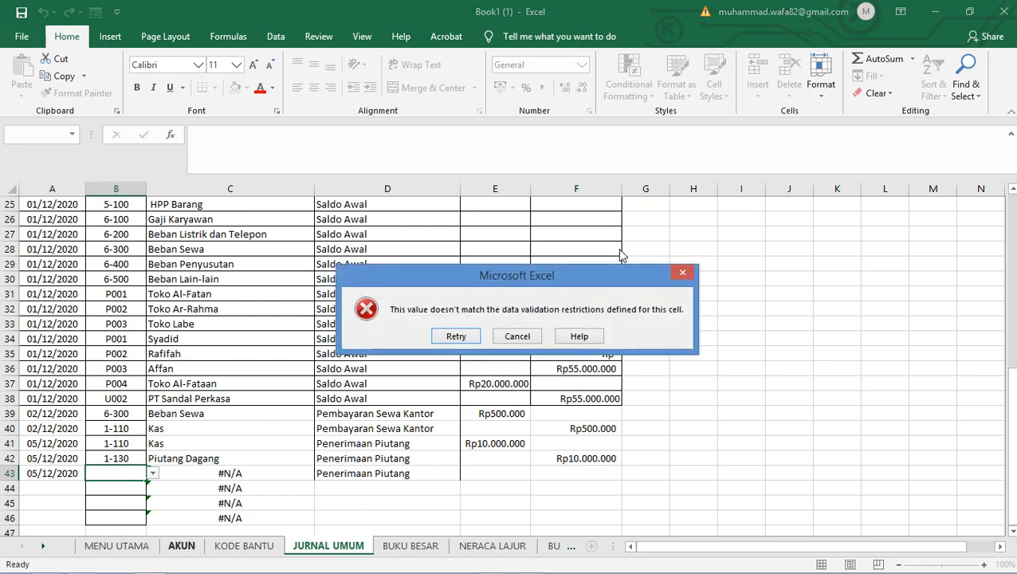
click(682, 274)
click(685, 268)
click(129, 472)
text(d)
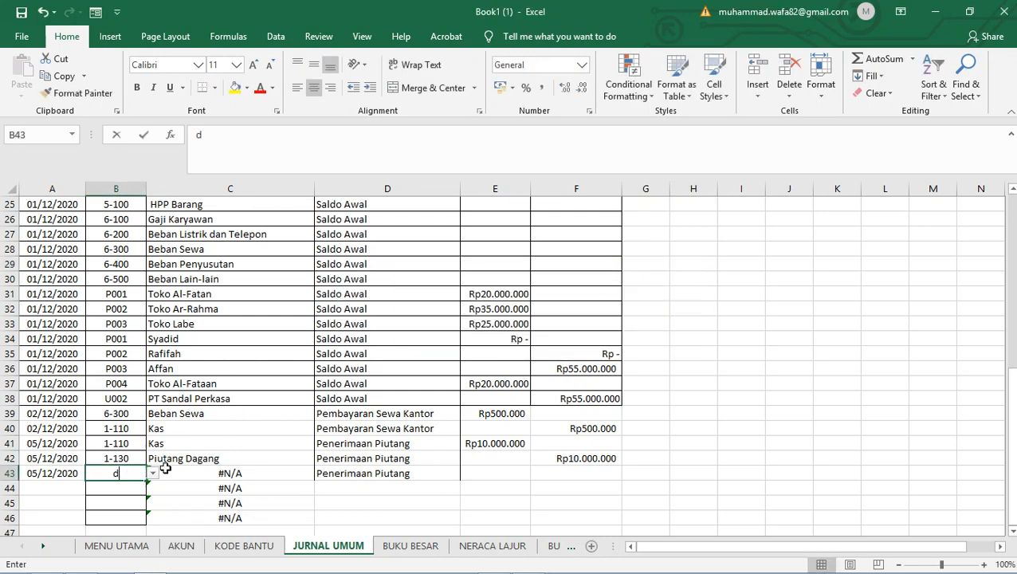
key(Return)
click(684, 273)
- Change the list validation source of B43 from the account-code range to the helper-code named range
click(271, 38)
click(669, 94)
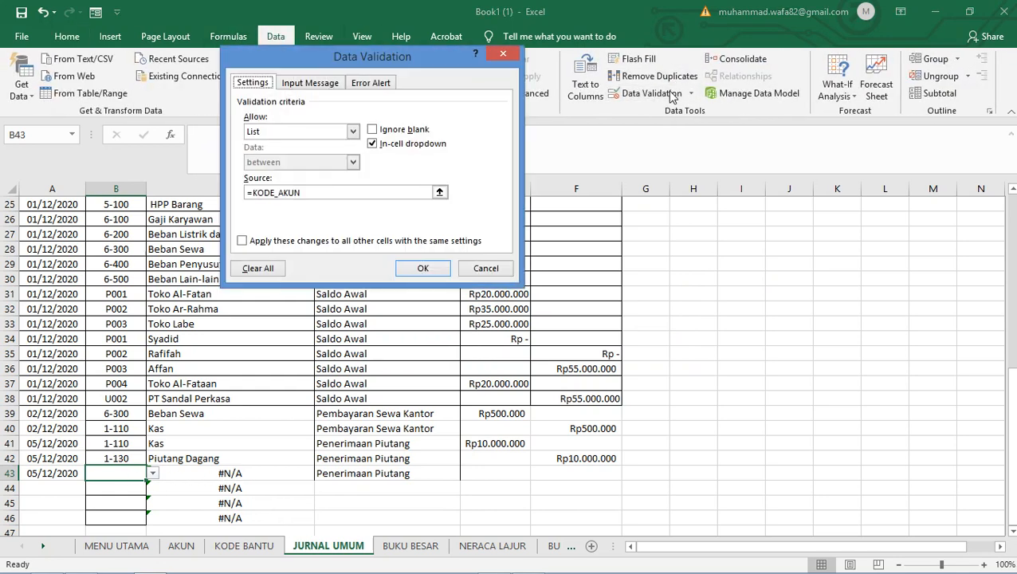
click(308, 192)
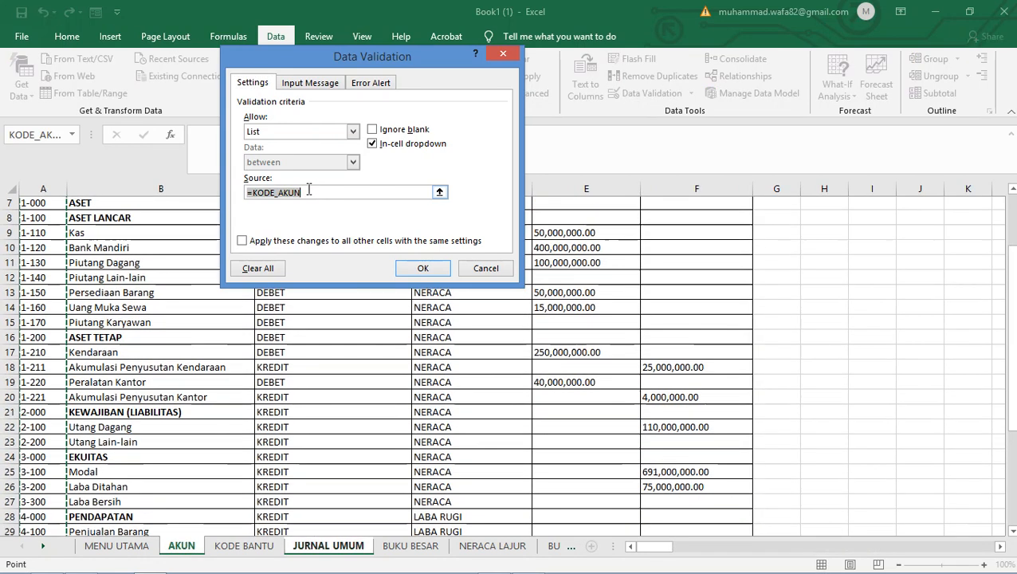
drag(301, 193, 288, 189)
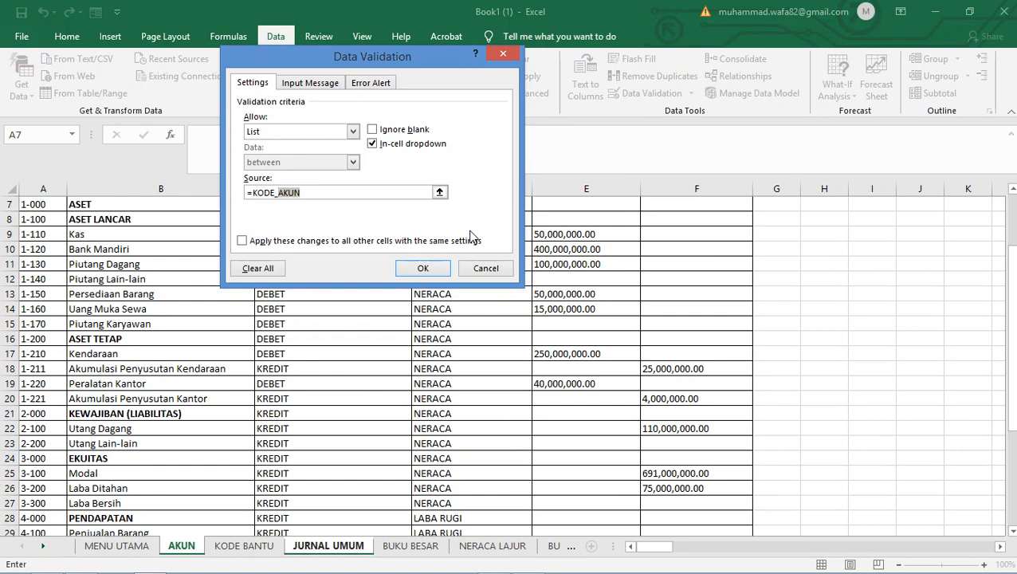
text(ba)
key(Return)
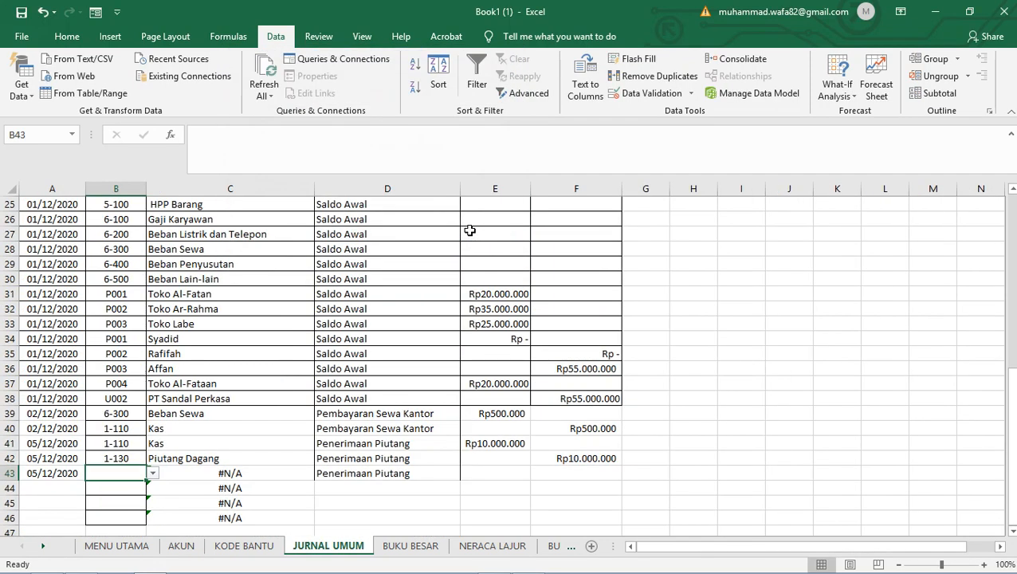
- Choose helper code PK001 from the validation list of B43
click(152, 474)
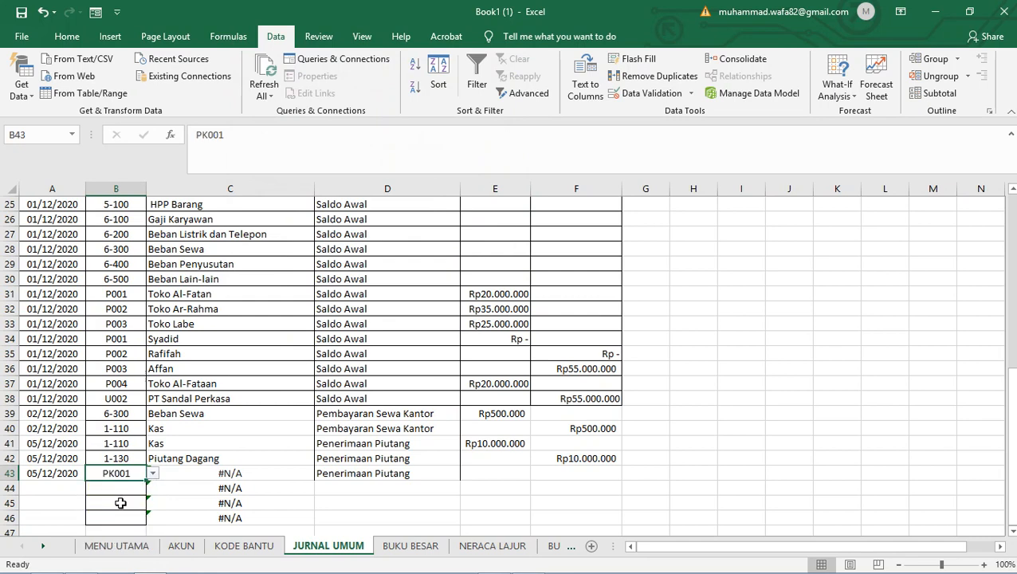
click(123, 504)
scroll(226, 392, up, 7)
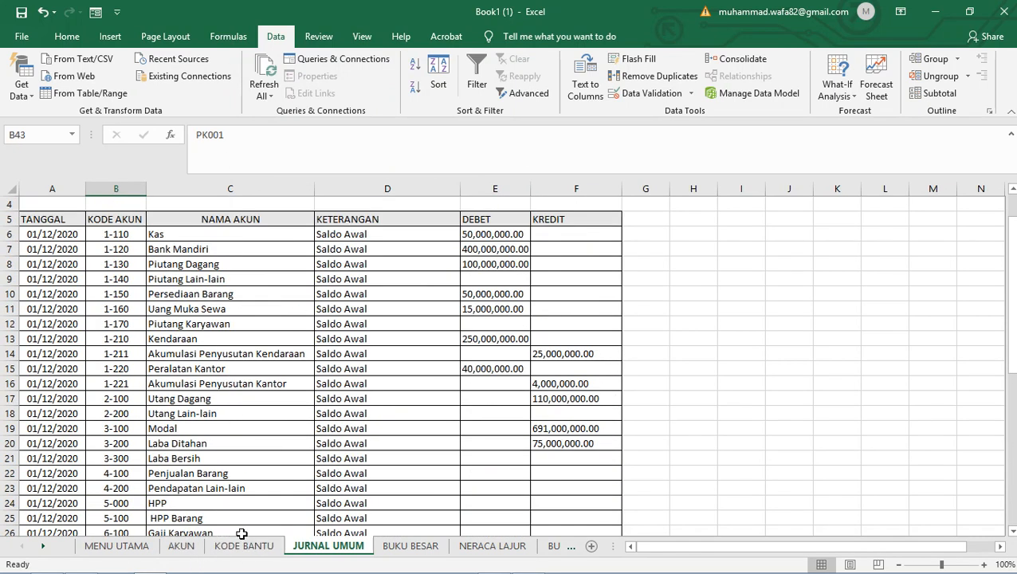
- Check the codes on the KODE BANTU sheet and set B43 in JURNAL UMUM to P001 from its validation list
click(239, 550)
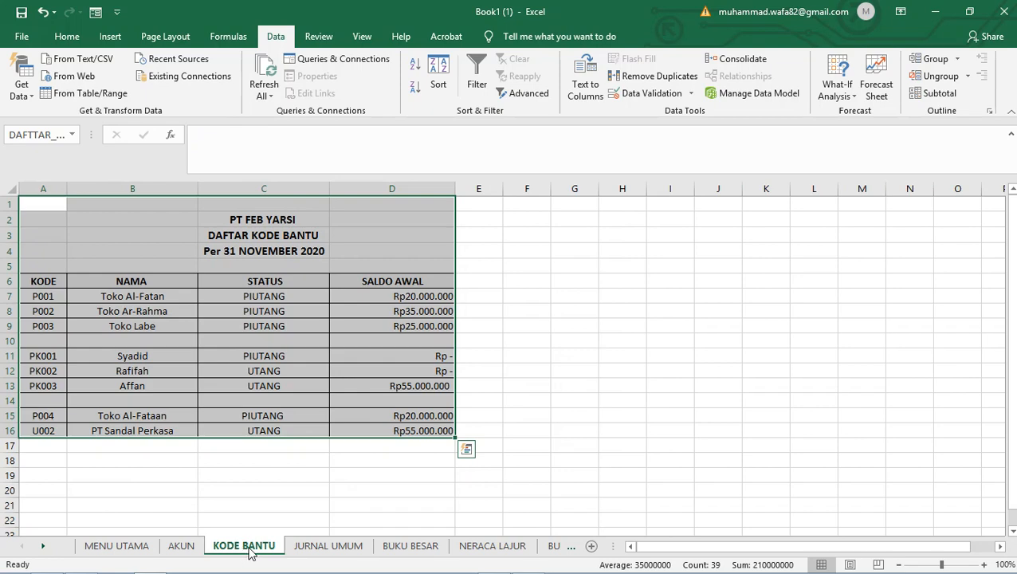
click(331, 547)
scroll(184, 457, down, 4)
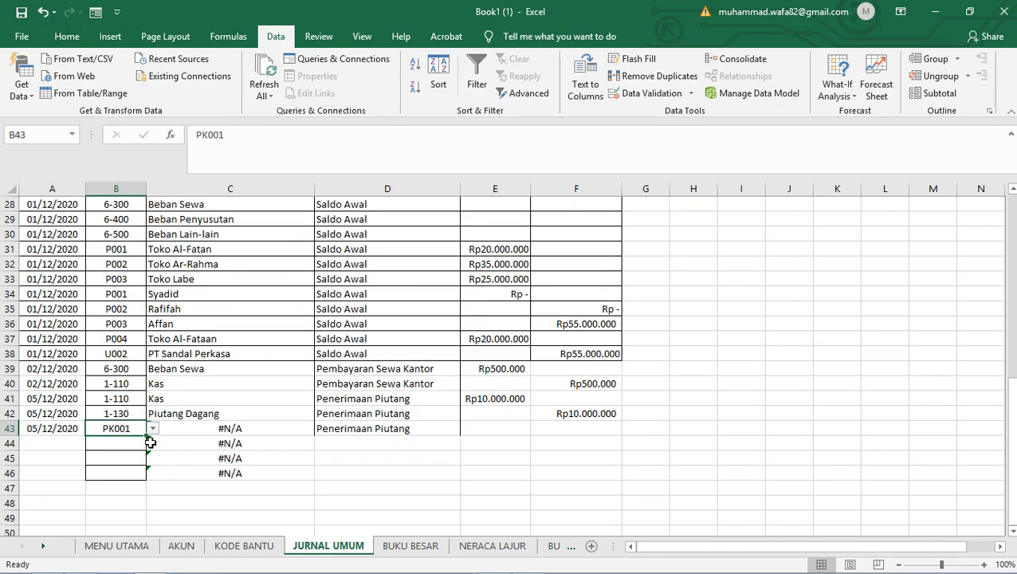
click(152, 428)
scroll(115, 471, down, 1)
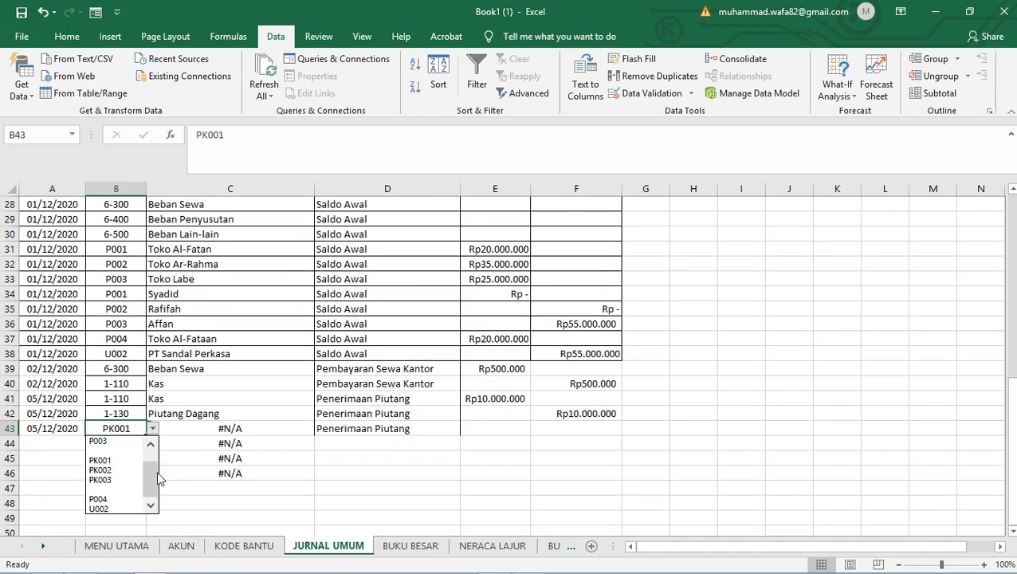
scroll(116, 478, up, 1)
click(111, 441)
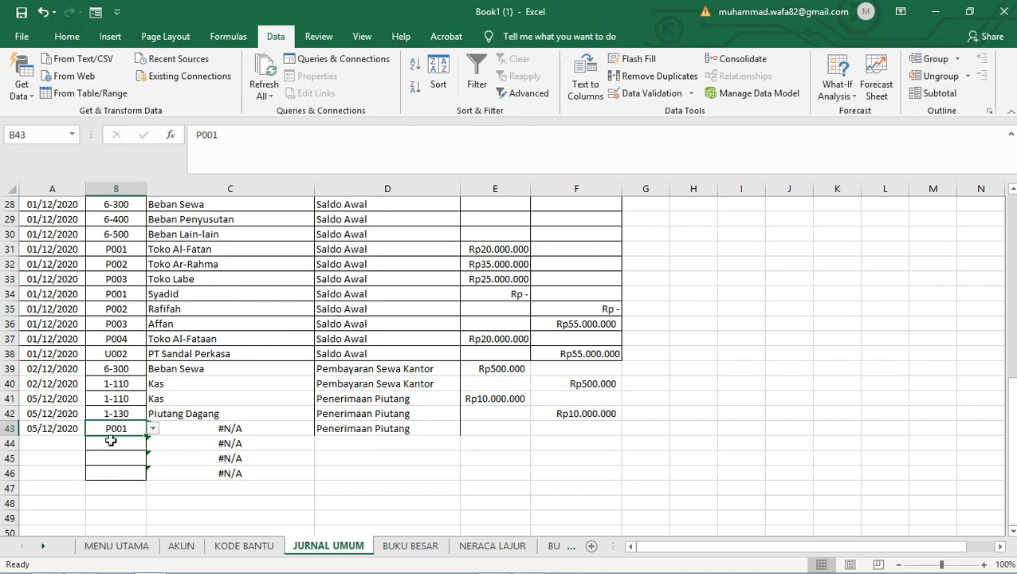
- Try to replace the AKUN sheet name in the VLOOKUP formula of C43 with the named range DAFTTAR_BANTU
click(223, 430)
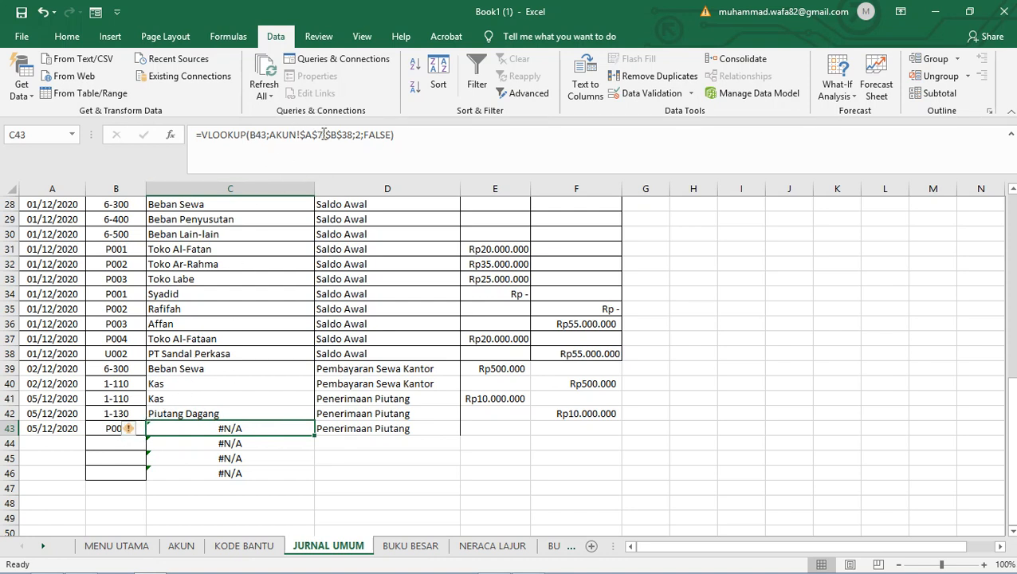
double_click(279, 134)
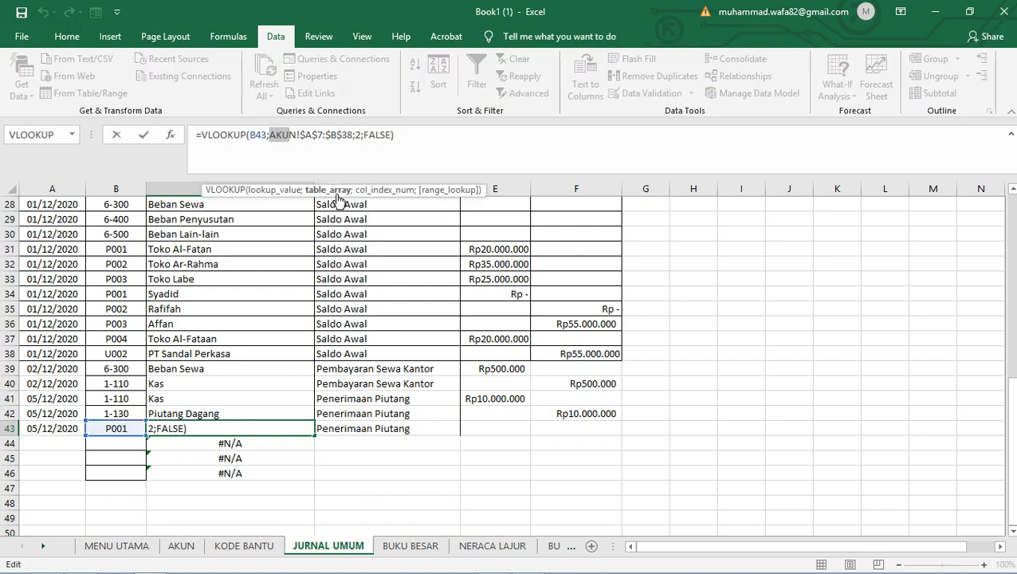
click(271, 137)
text(Ak)
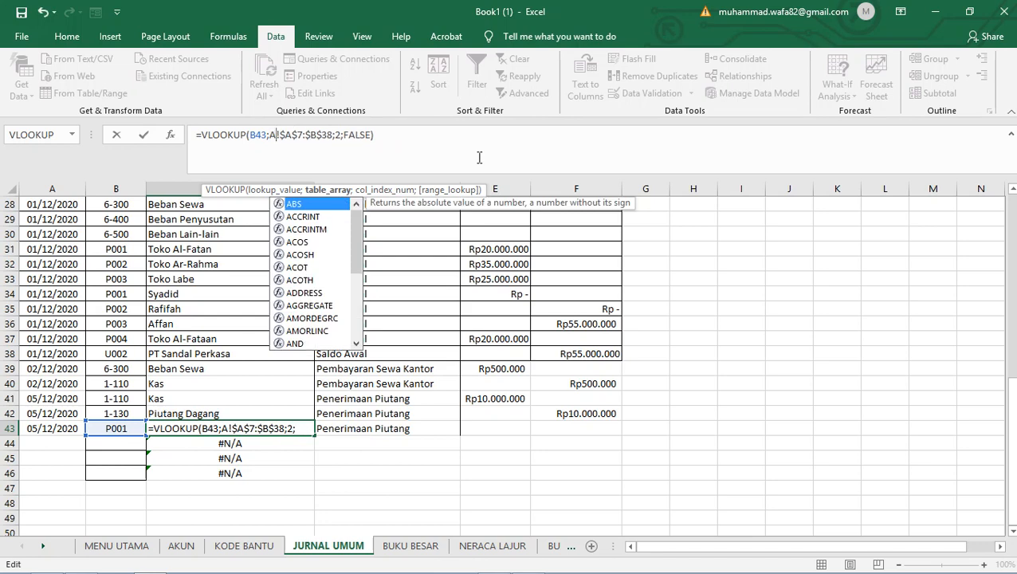
key(BackSpace)
key(BackSpace)
text(DAF)
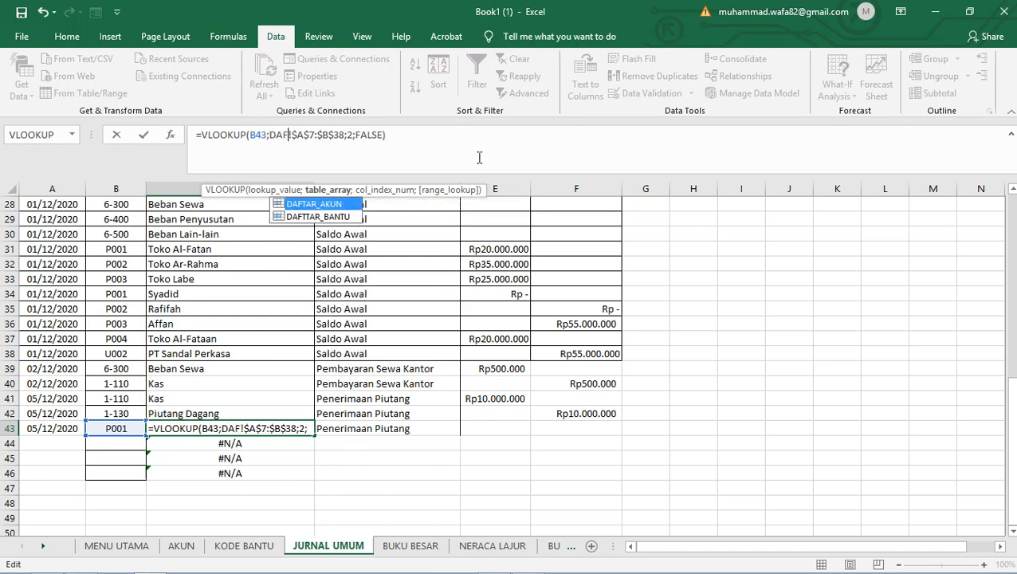
key(Down)
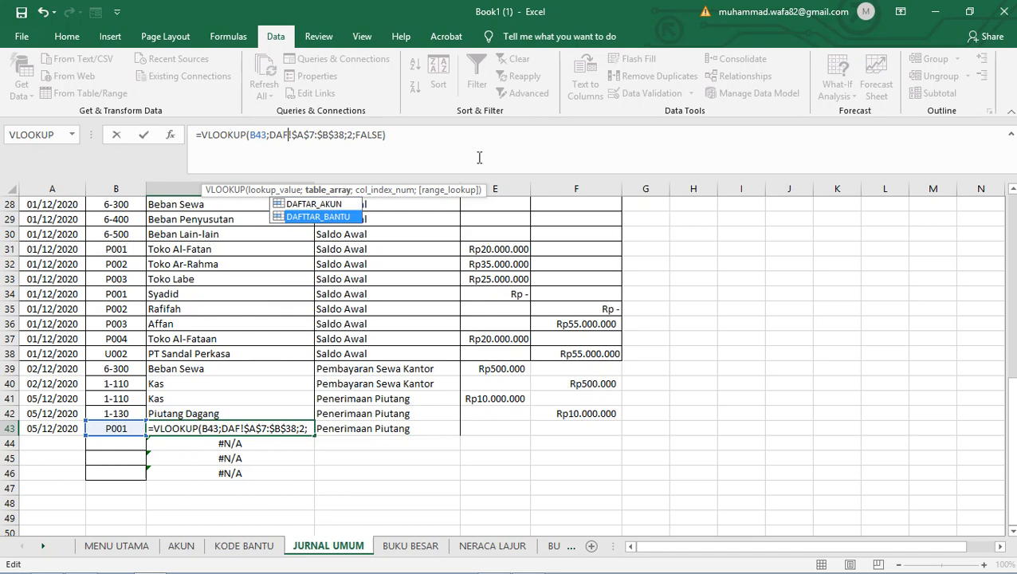
key(Return)
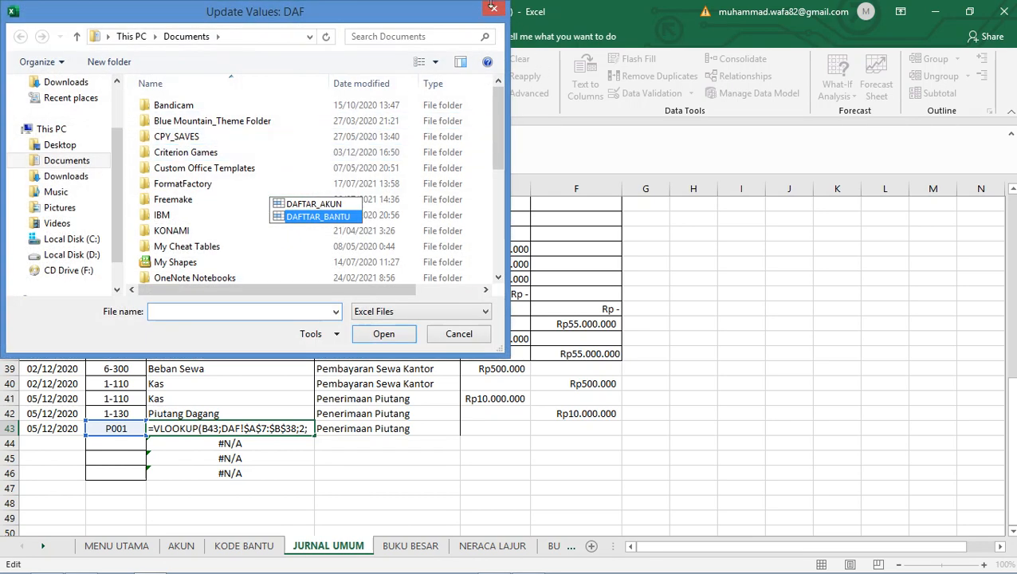
click(492, 7)
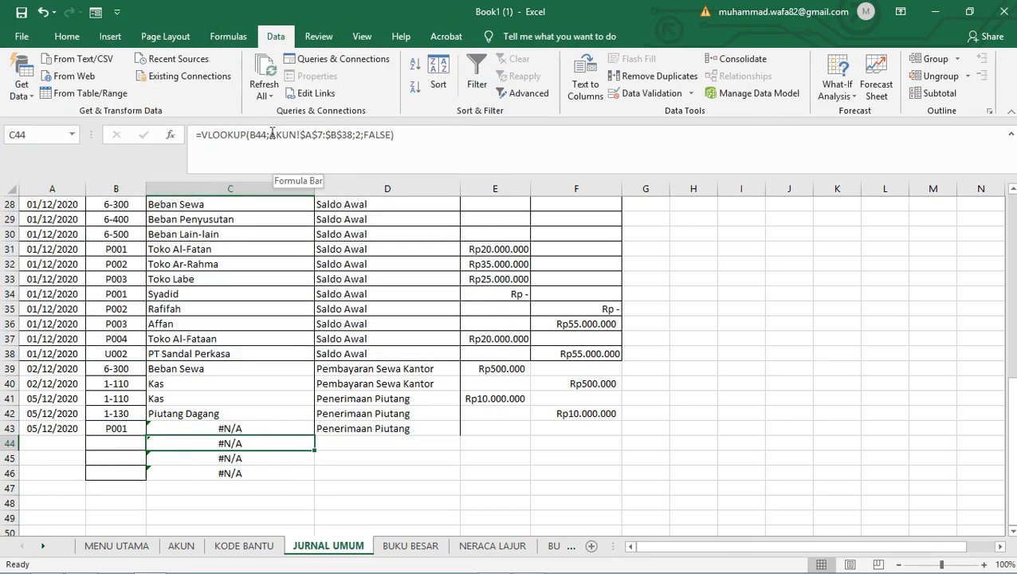
- Replace the whole table array of the VLOOKUP in C44 with the named range DAFTTAR_BANTU
click(275, 135)
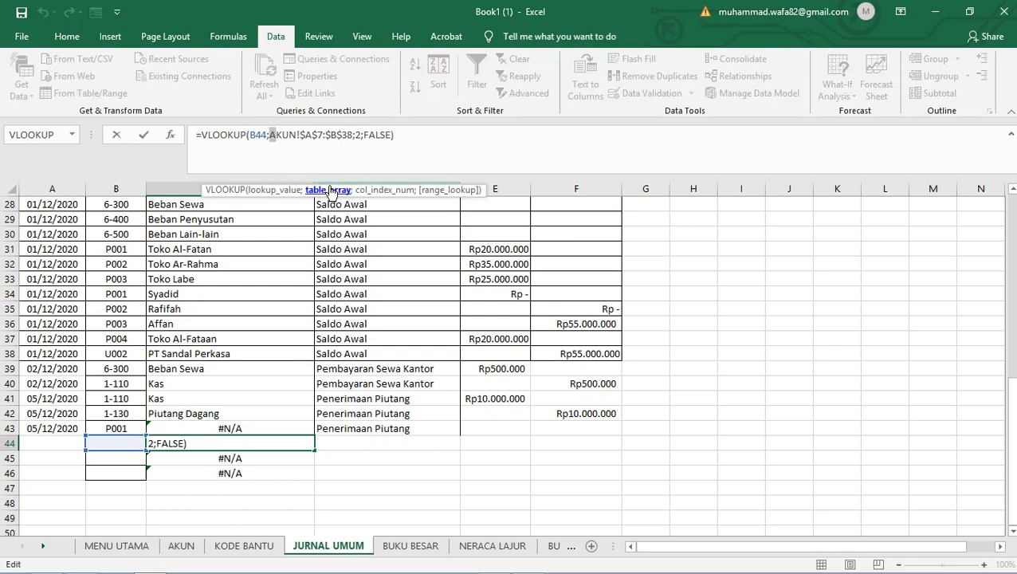
click(333, 192)
text(daf)
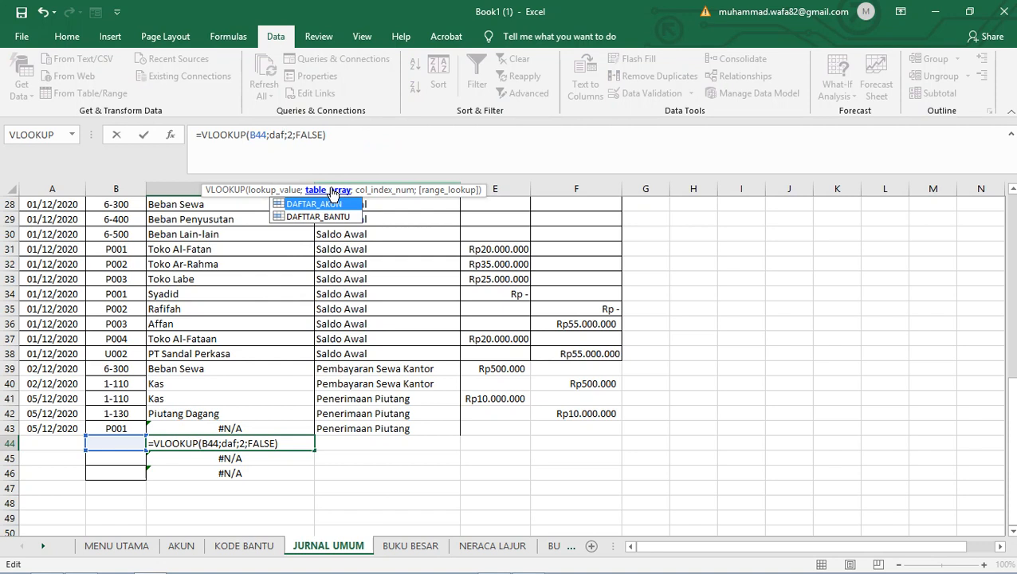
double_click(330, 217)
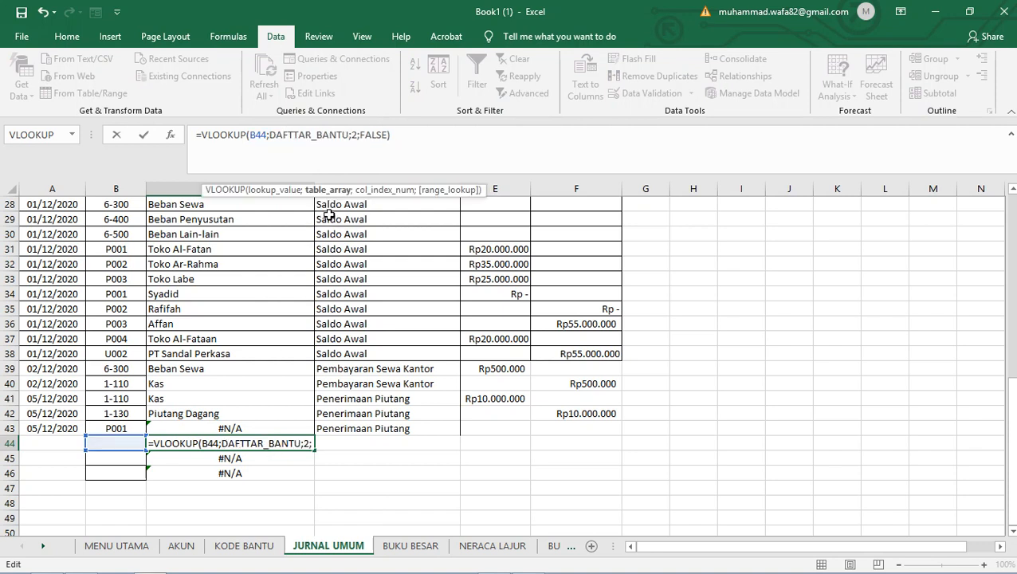
key(ctrl+Return)
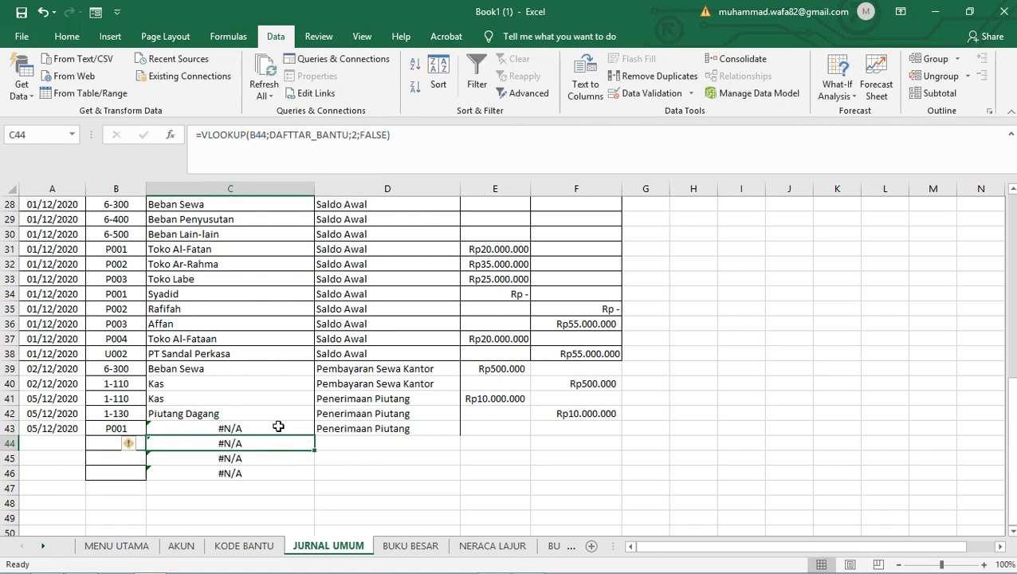
- Try to replace the DAF sheet reference in C43's VLOOKUP formula with the named range DAFTTAR_BANTU
click(279, 426)
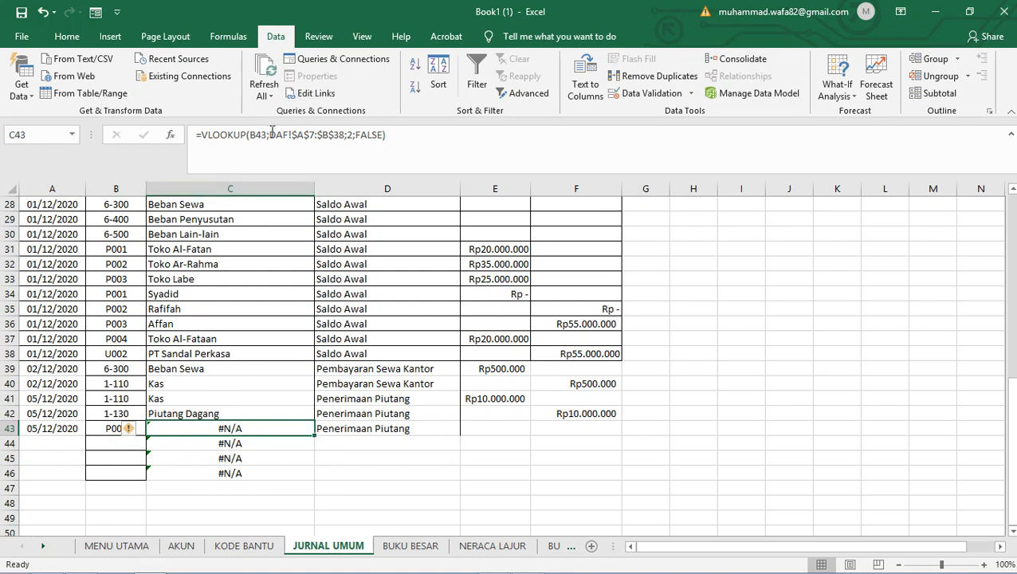
drag(271, 135, 288, 135)
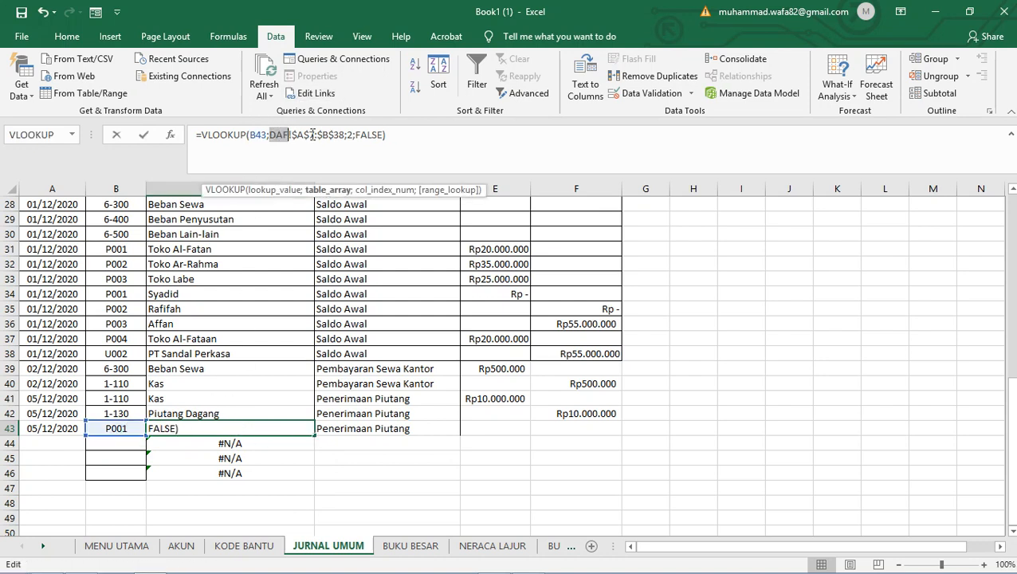
text(daftar)
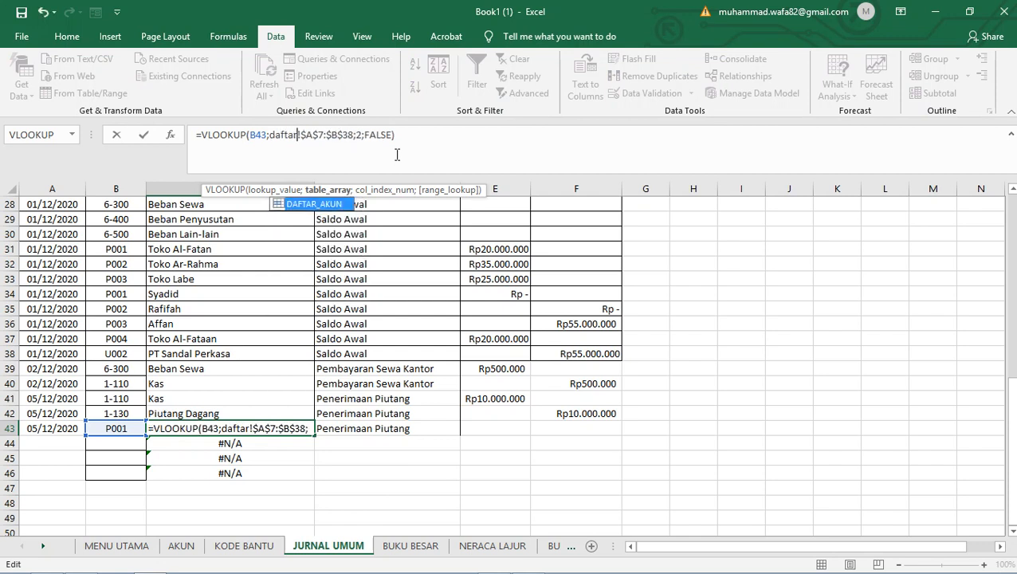
text(_)
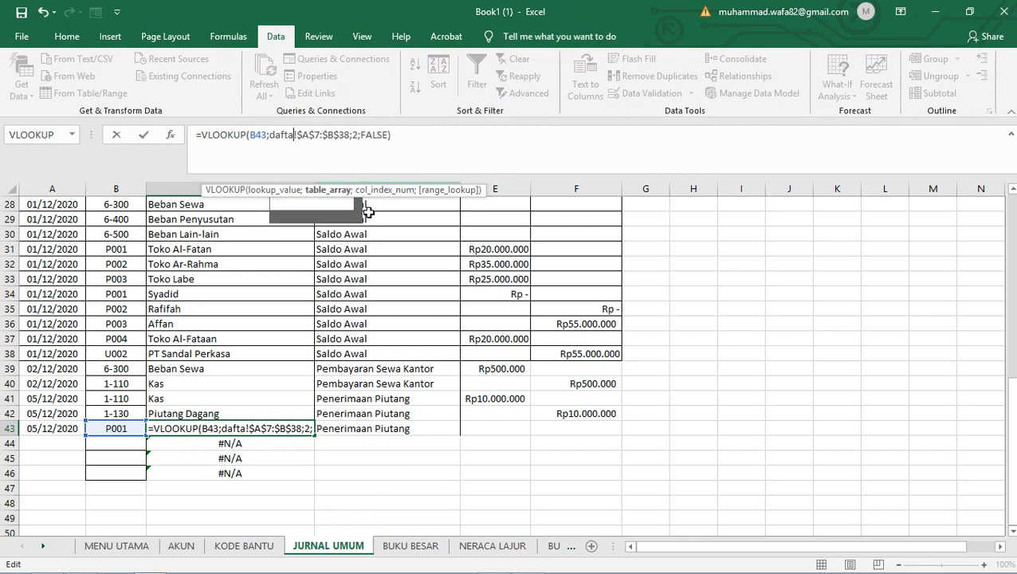
double_click(336, 215)
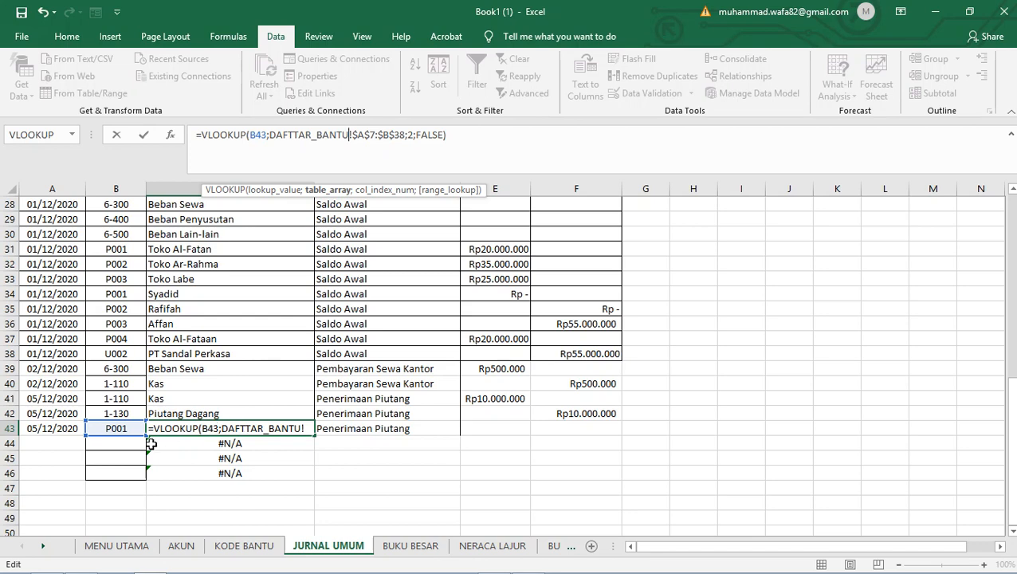
key(Return)
click(494, 10)
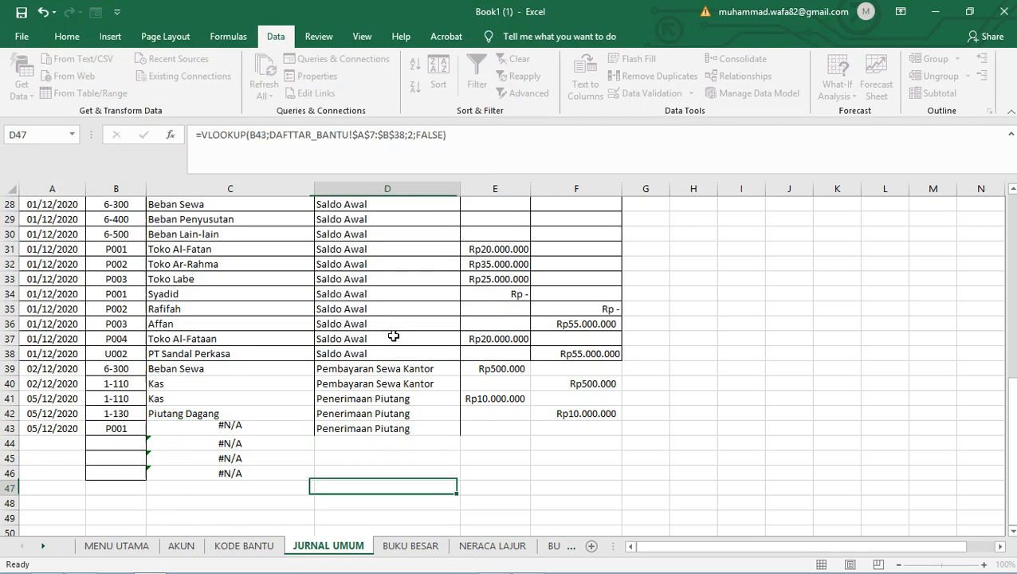
- Try helper code P002 from the validation list of B43 to test the VLOOKUP in C43
click(247, 427)
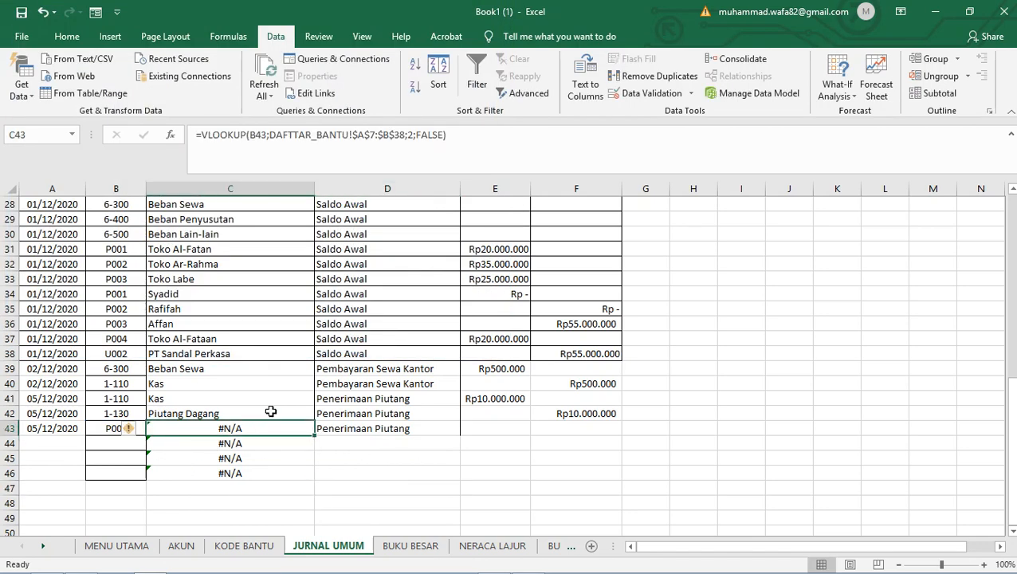
click(140, 428)
click(153, 429)
click(124, 444)
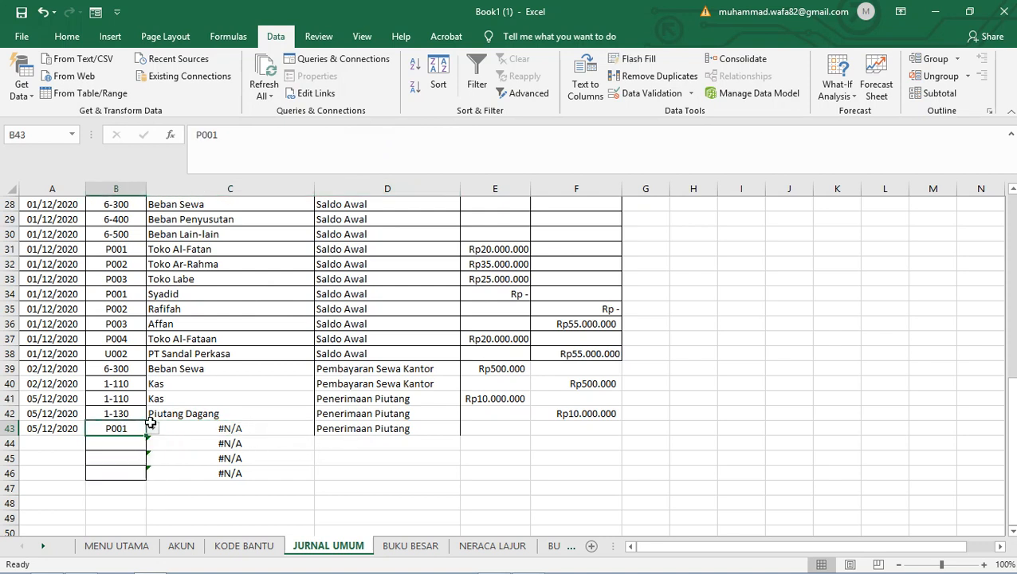
click(154, 432)
click(125, 453)
click(217, 425)
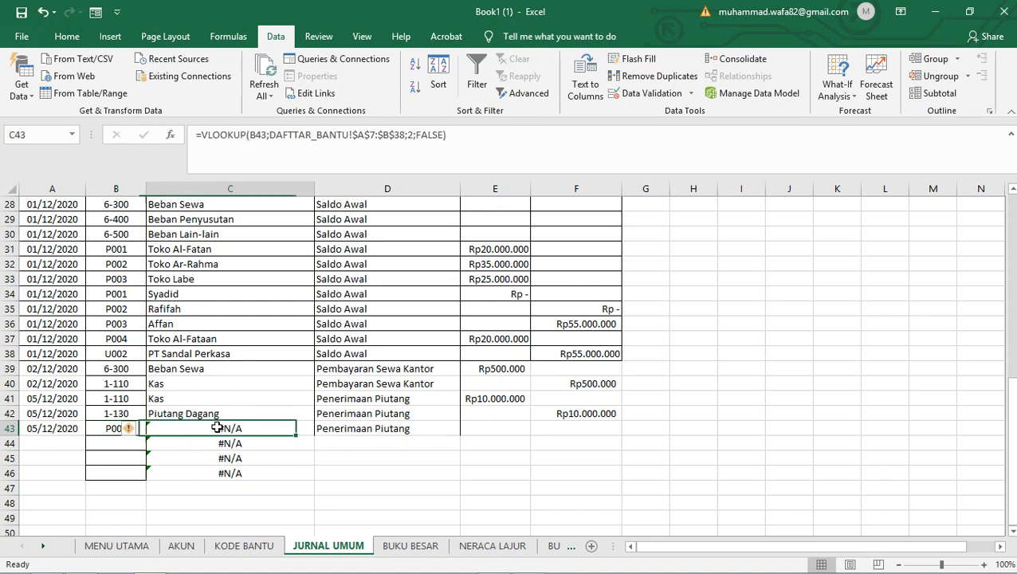
- Try to correct the spelling of the table reference in C43's VLOOKUP formula to DAFTAR_BANTU
click(293, 135)
key(BackSpace)
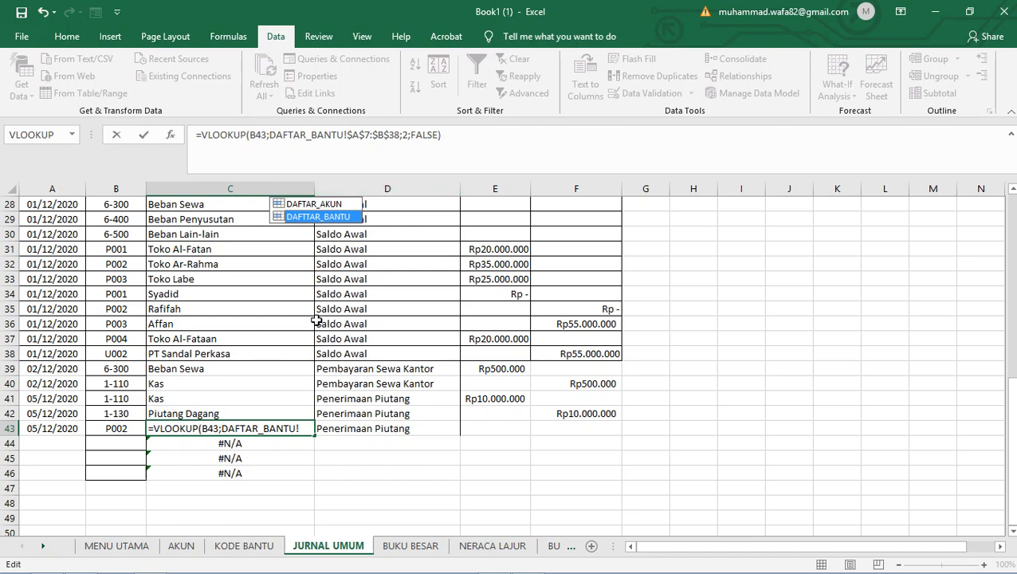
click(244, 545)
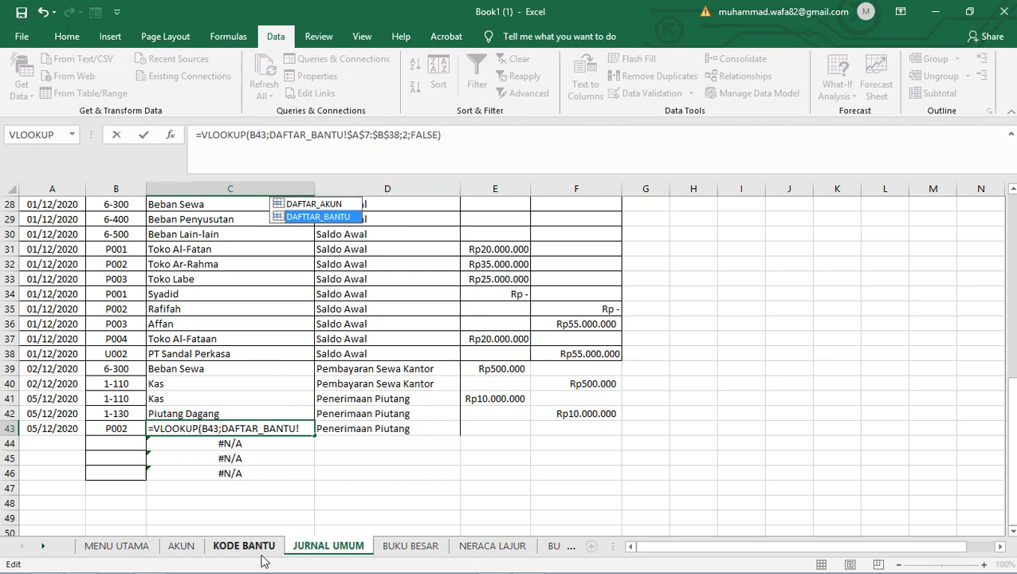
click(494, 9)
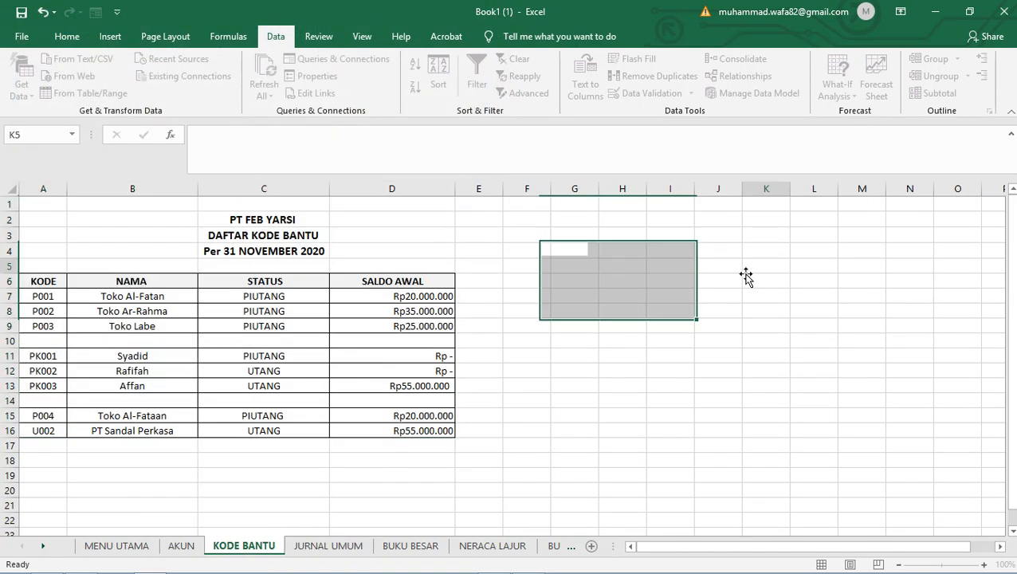
- Define the named range DAFTAR_BANTU for cells A1:D16 on the KODE BANTU sheet
drag(43, 206, 442, 430)
click(35, 134)
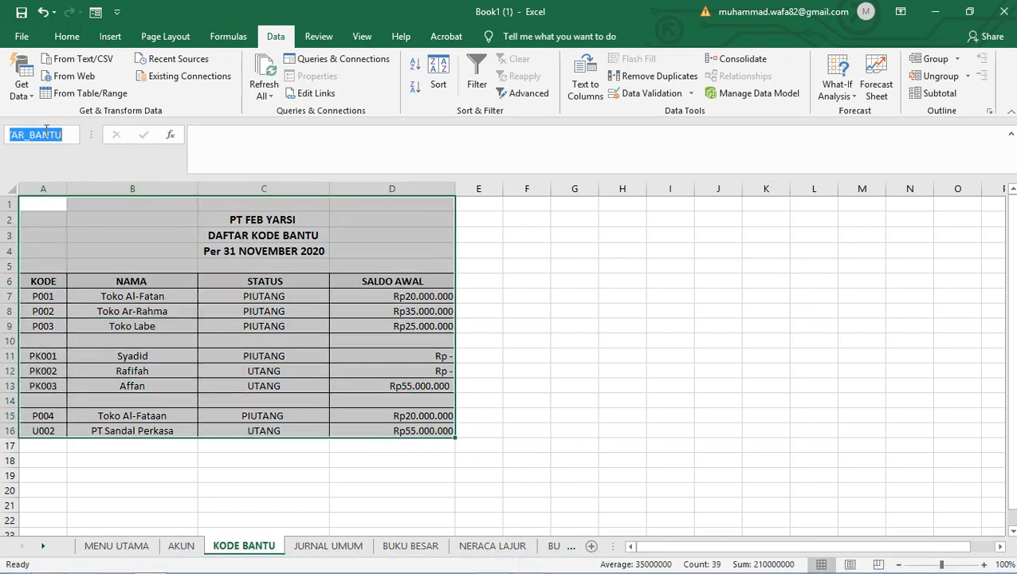
click(34, 134)
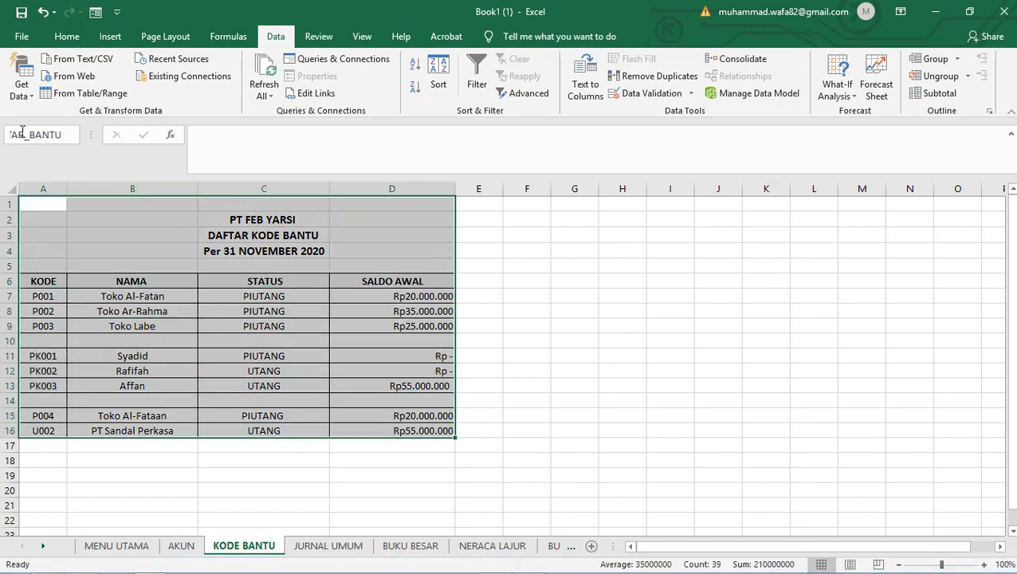
key(Left)
key(Left)
key(Delete)
key(Return)
- Replace the whole table array of the VLOOKUP in C43 of JURNAL UMUM with the named range DAFTAR_BANTU
click(309, 545)
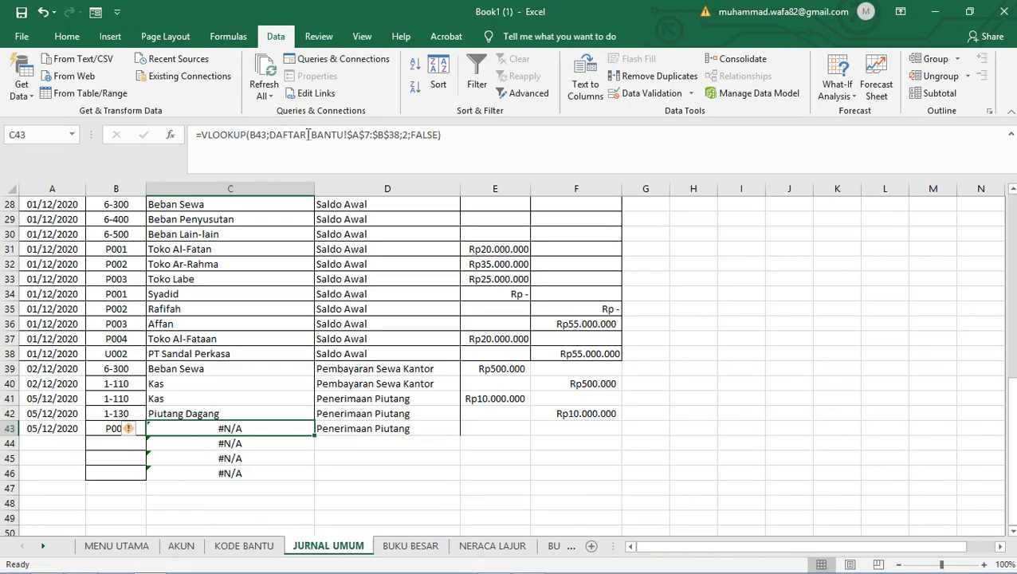
click(274, 135)
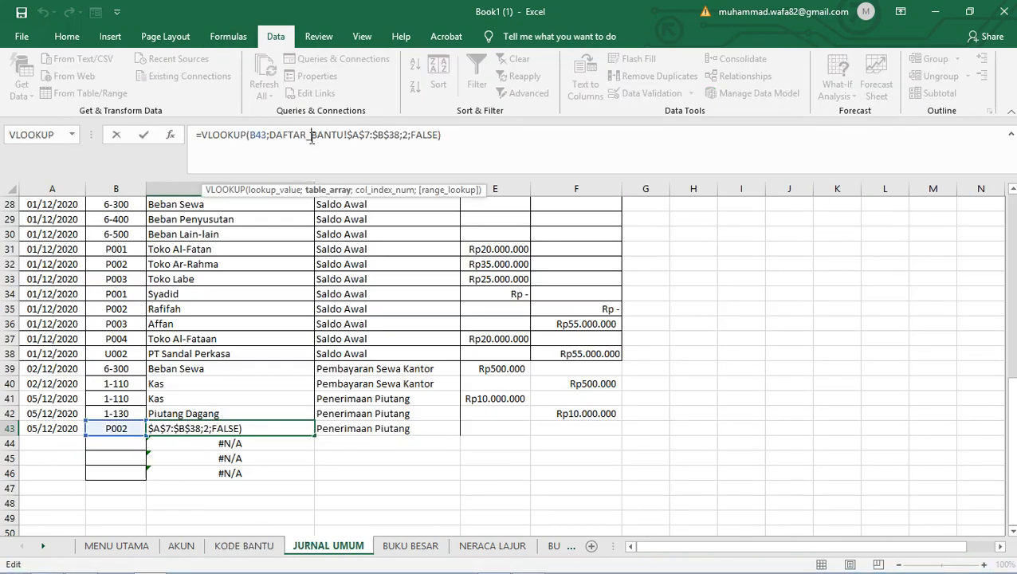
click(326, 191)
text(daf)
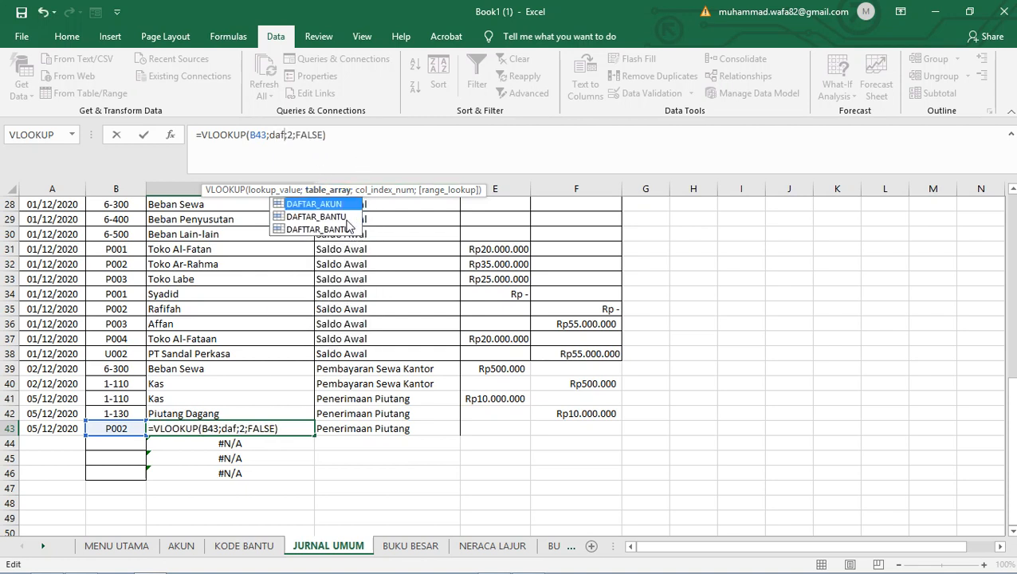
click(347, 220)
double_click(327, 218)
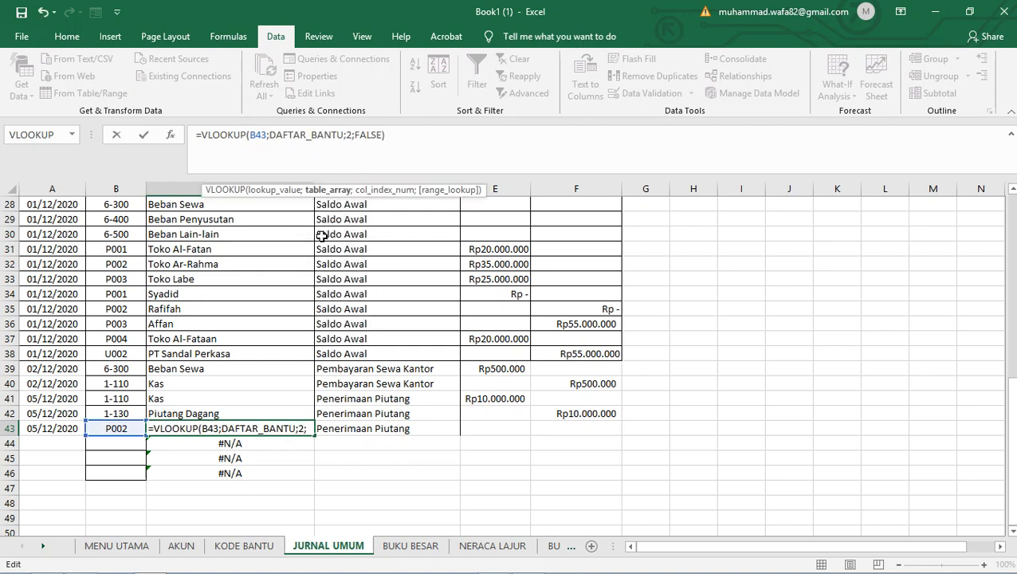
click(364, 499)
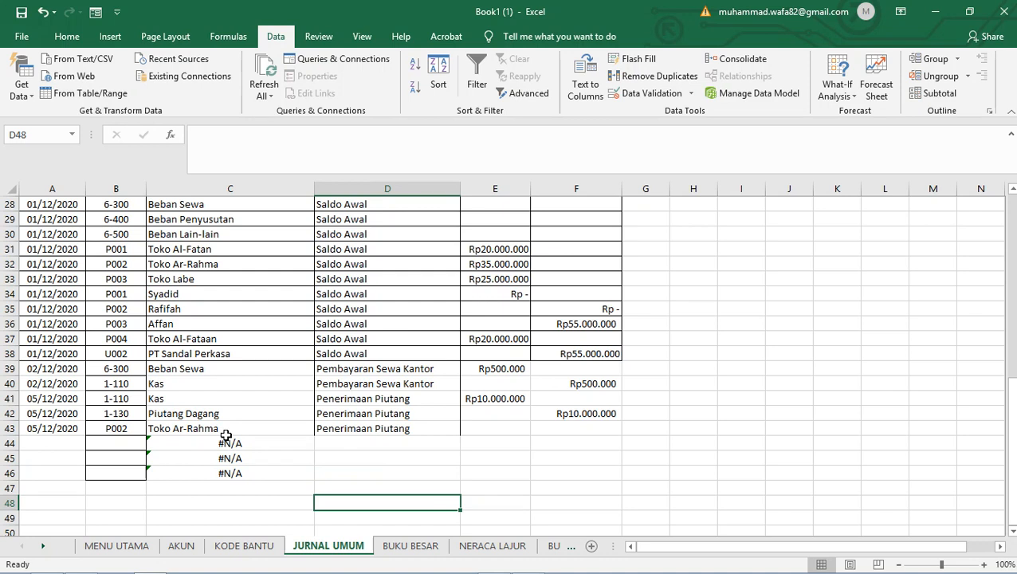
- Set helper code B43 to P001 from its validation list
click(142, 427)
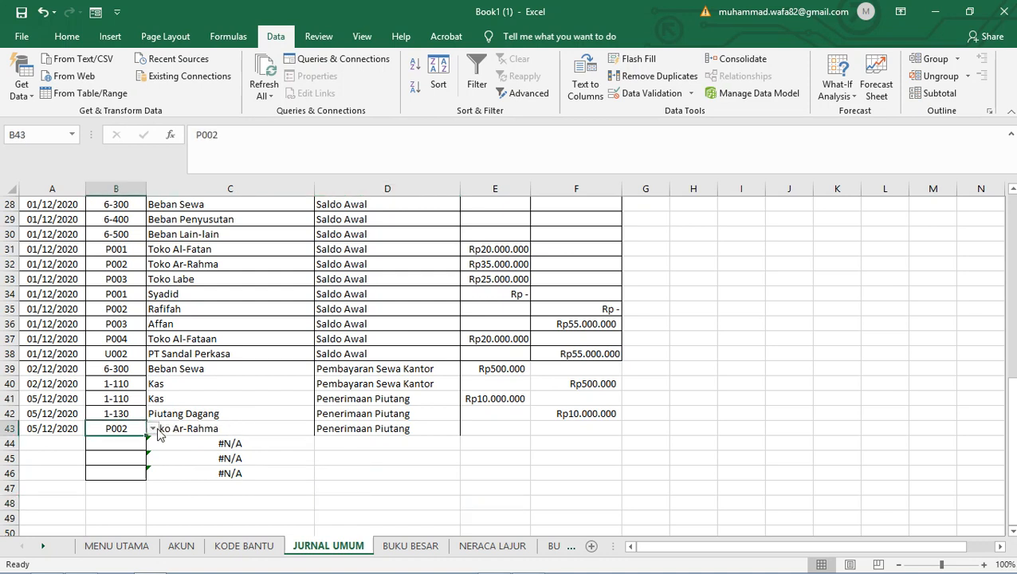
click(152, 428)
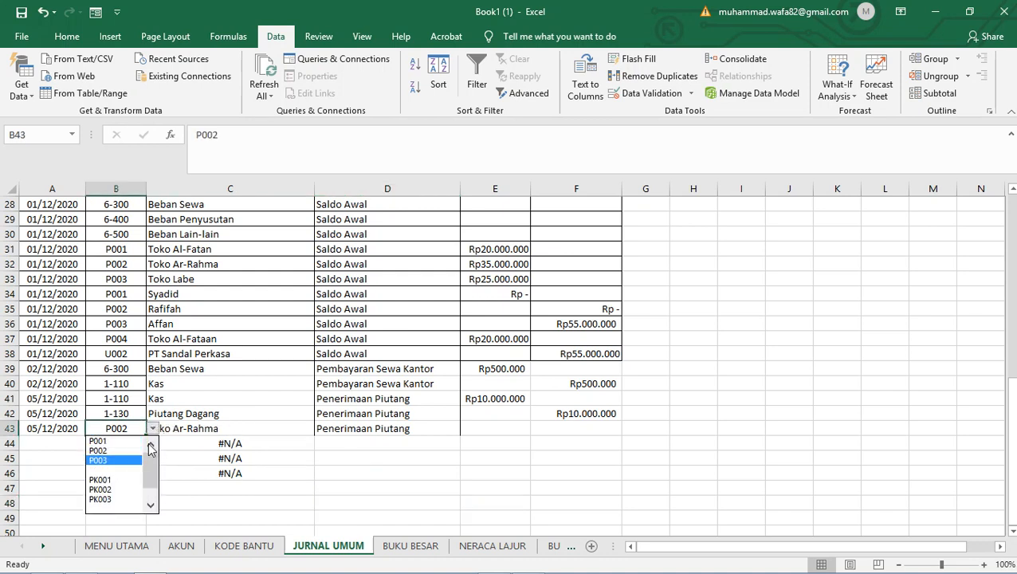
click(127, 441)
click(431, 441)
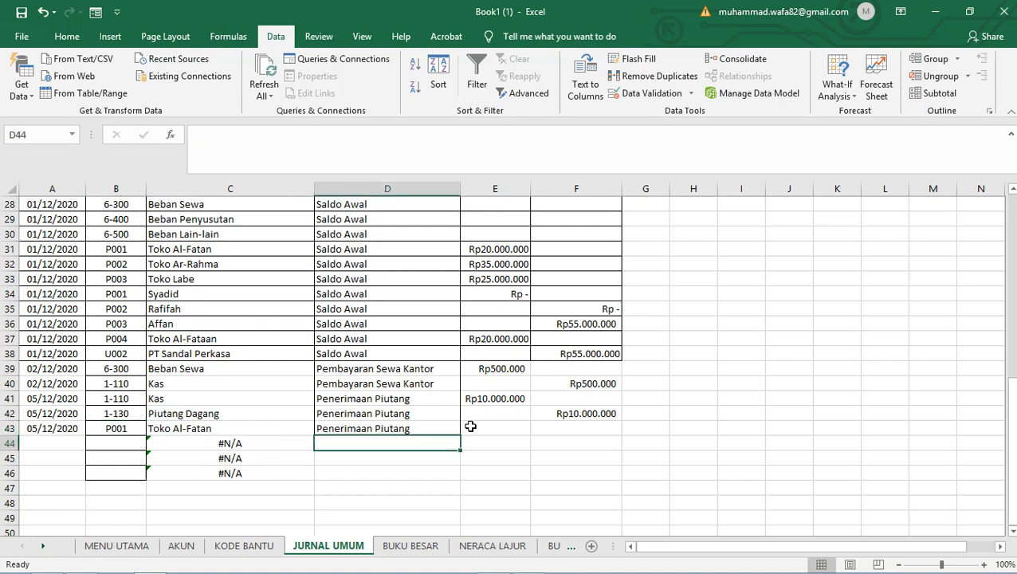
- Copy the Rp10.000.000 credit amount from F42 into F43
click(565, 434)
click(579, 413)
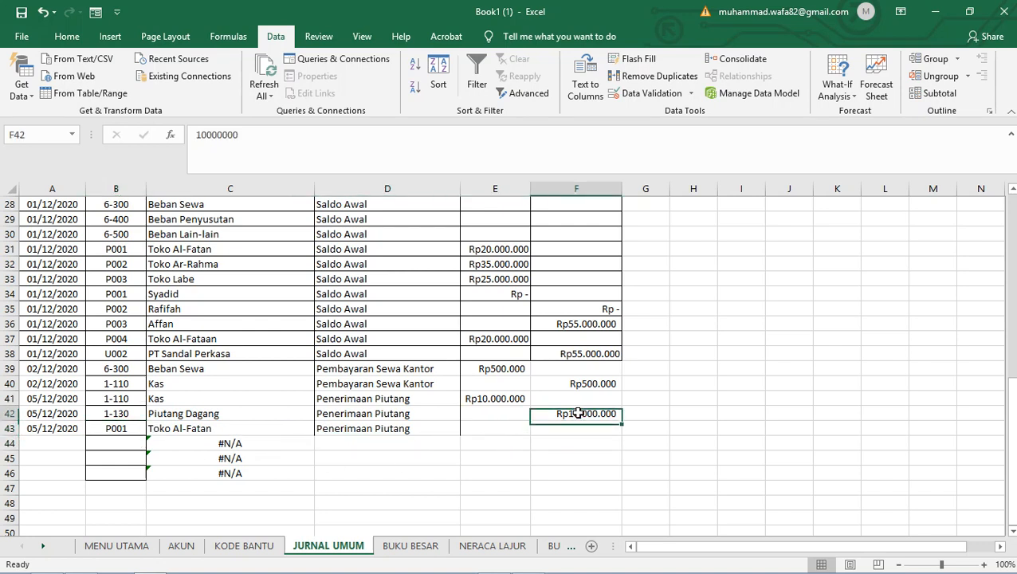
key(ctrl+c)
click(572, 428)
key(ctrl+v)
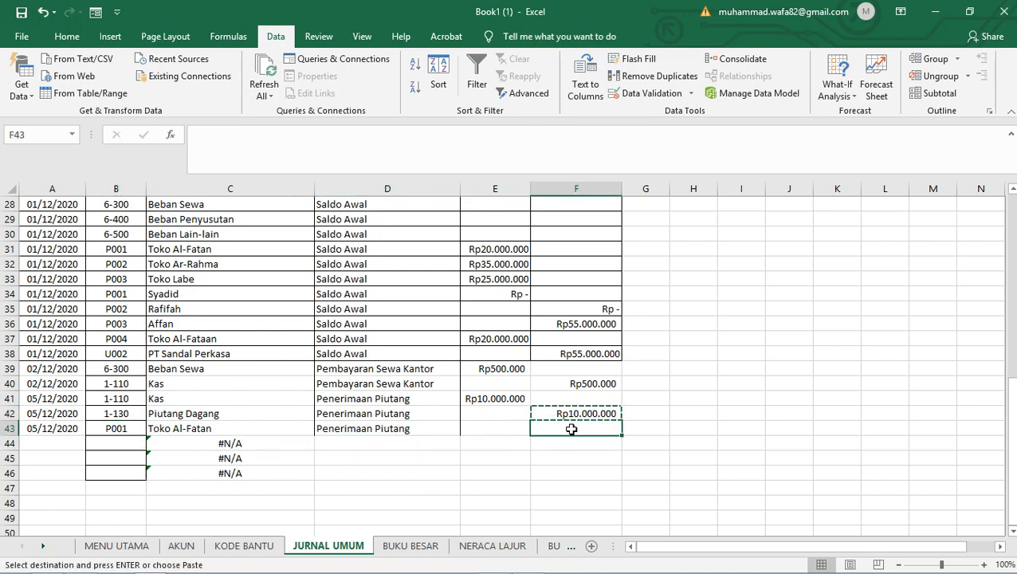
click(757, 387)
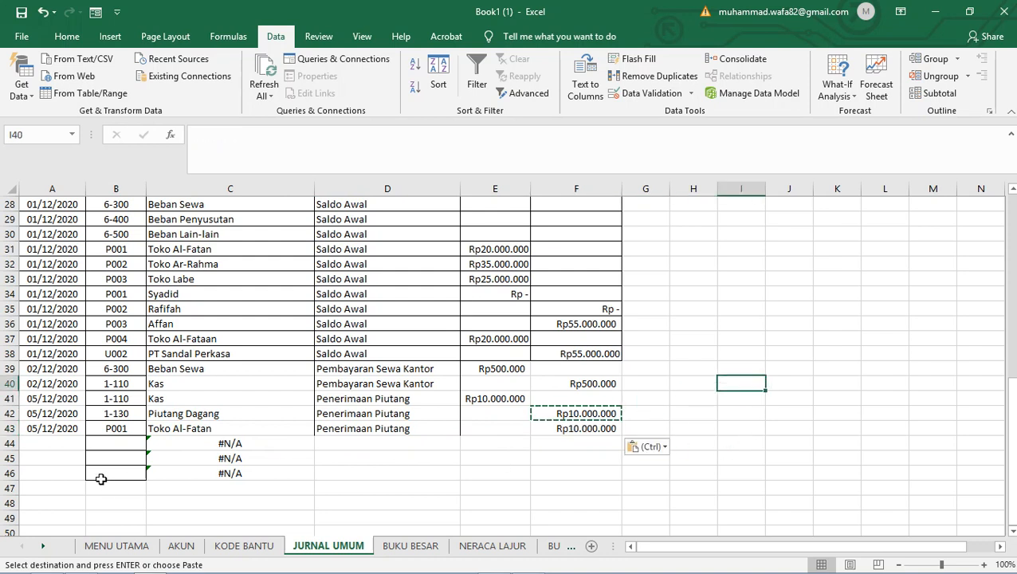
- Check the third transaction in the PDF in Acrobat and enter its date 10/12/2020 in A44 of JURNAL UMUM in Excel
click(92, 440)
mouse_move(461, 568)
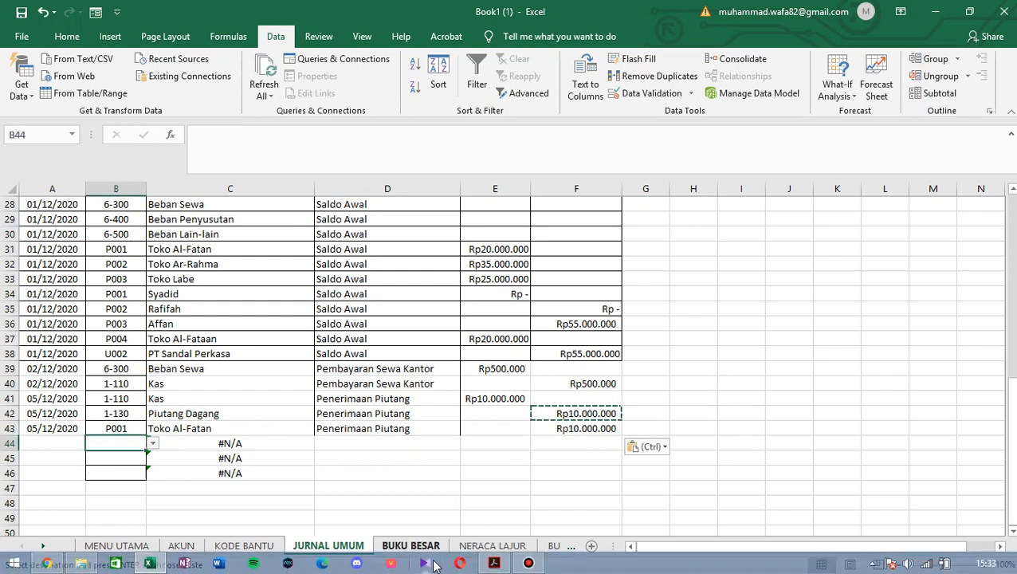
click(494, 563)
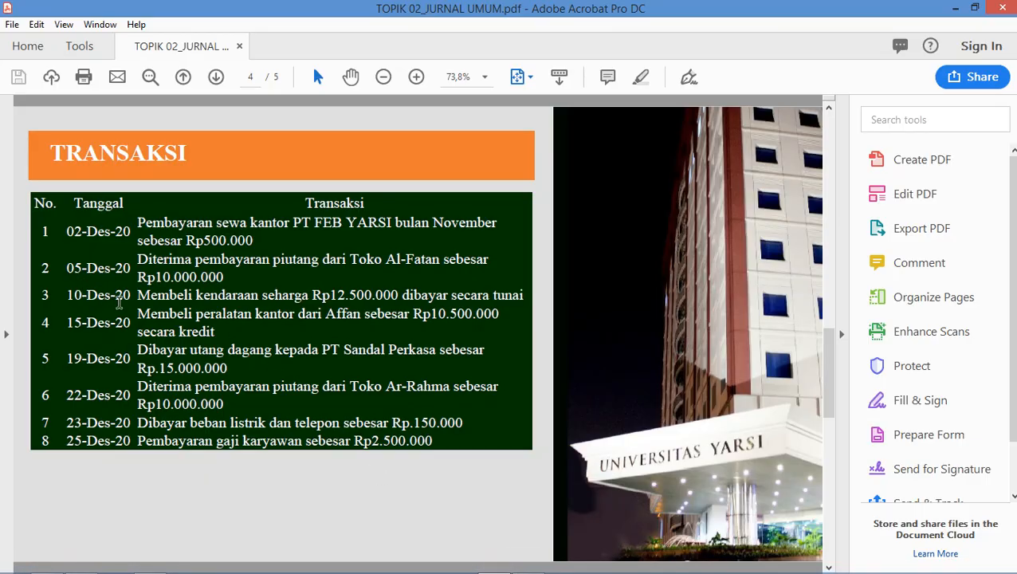
mouse_move(366, 567)
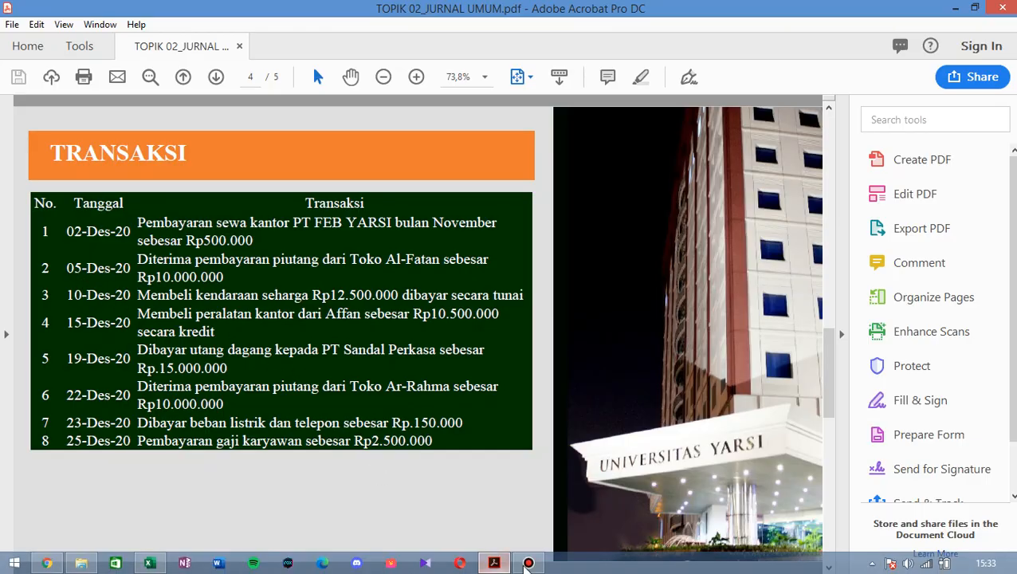
click(151, 563)
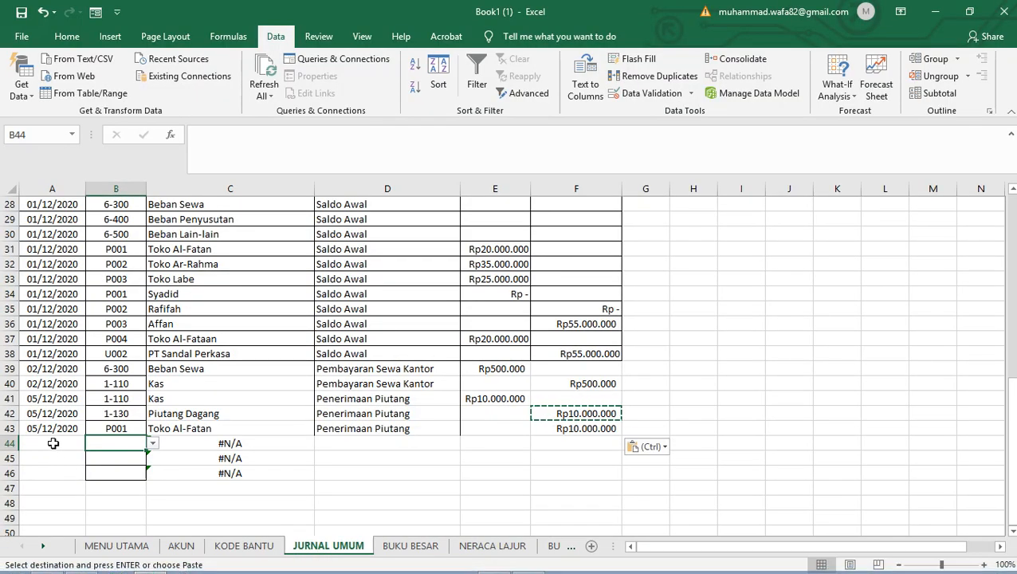
click(52, 442)
text(10)
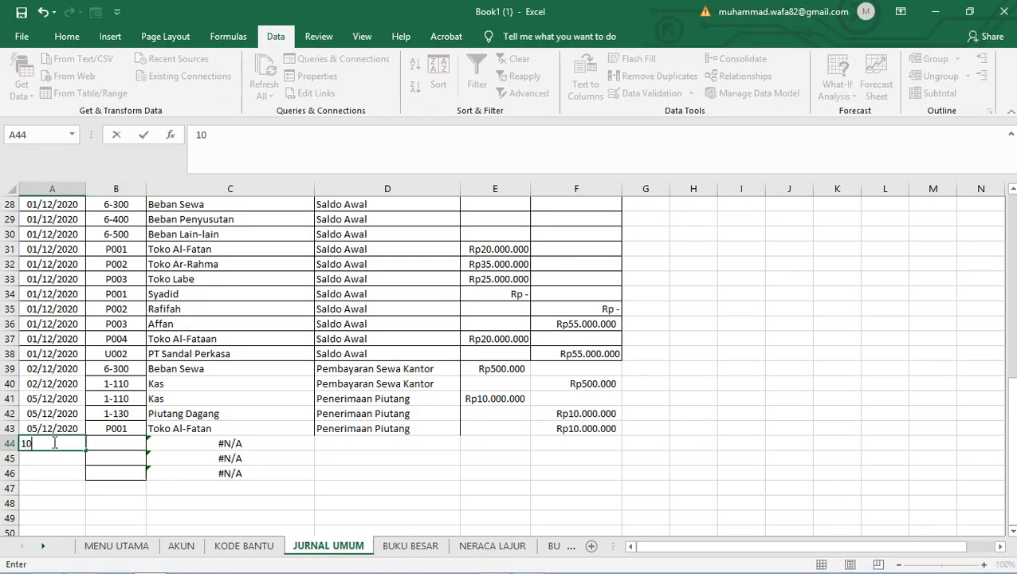
text(/12/2020)
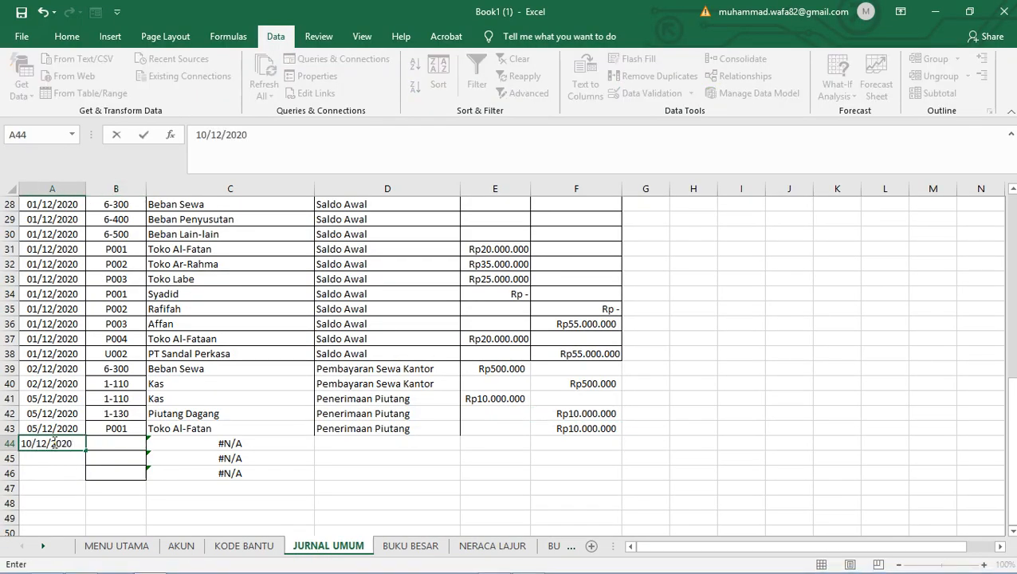
click(159, 474)
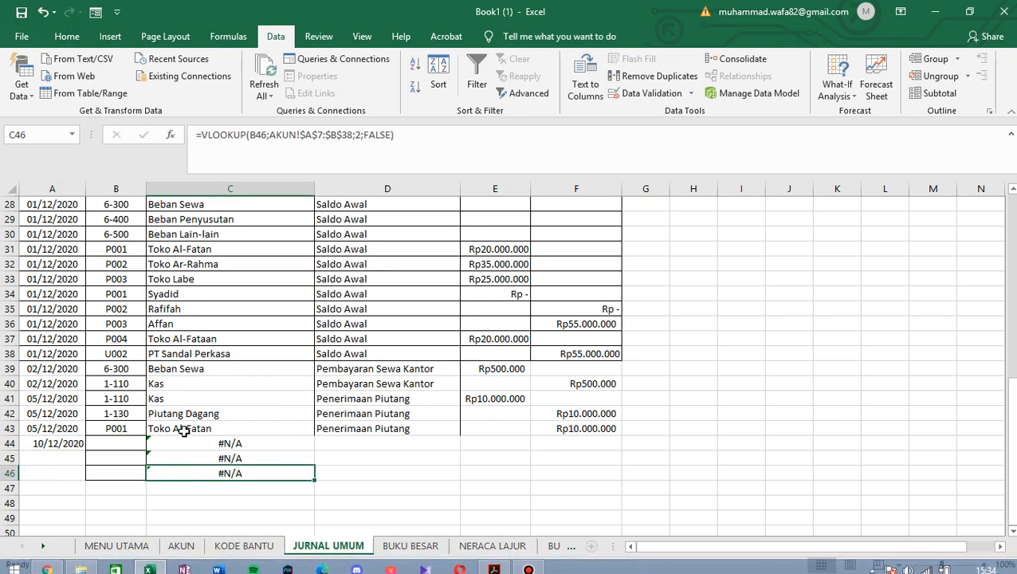
- Inspect the VLOOKUP formula in C44 and review the 10 December vehicle purchase in the PDF in Acrobat
click(44, 445)
click(220, 443)
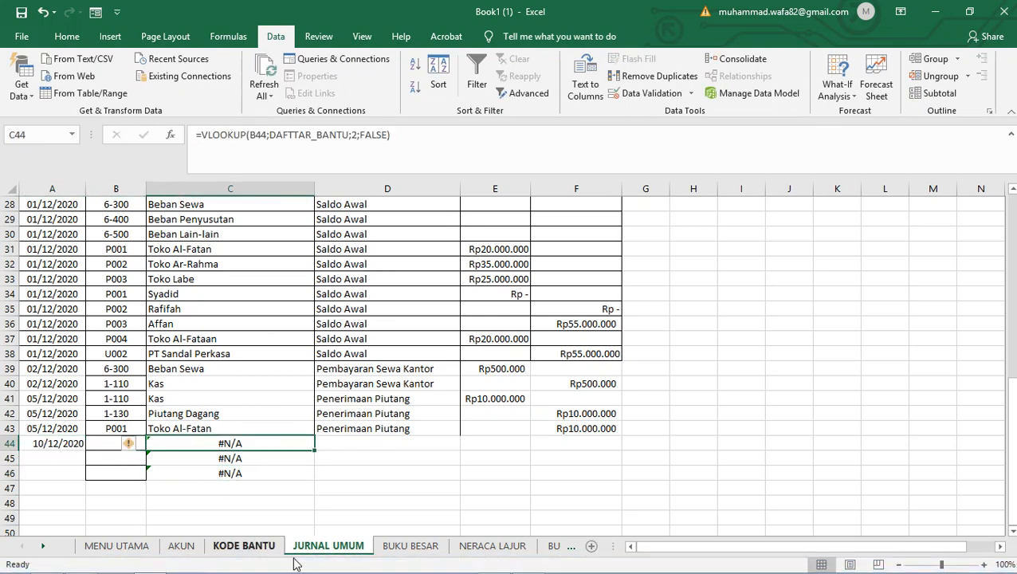
click(102, 443)
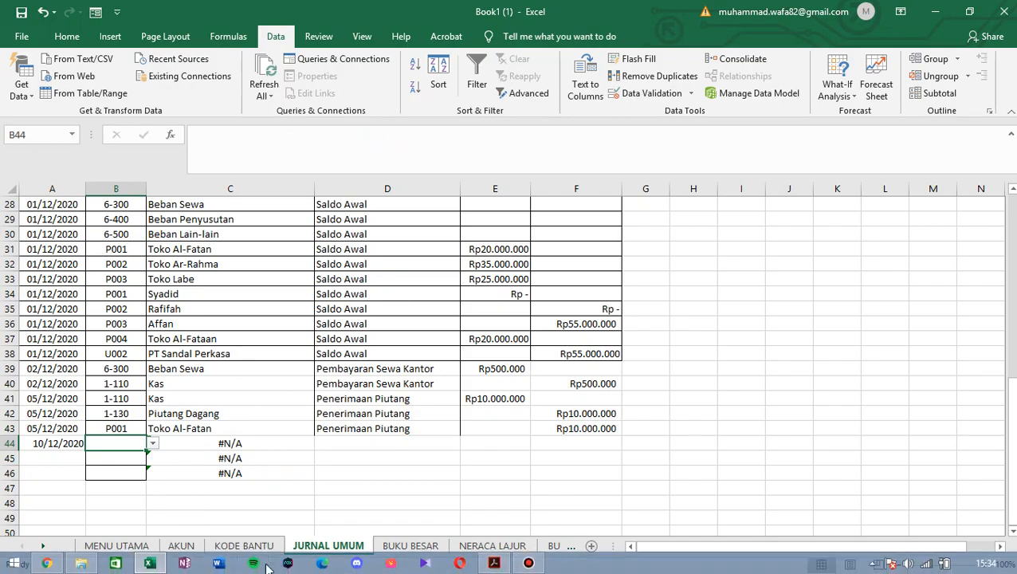
click(149, 563)
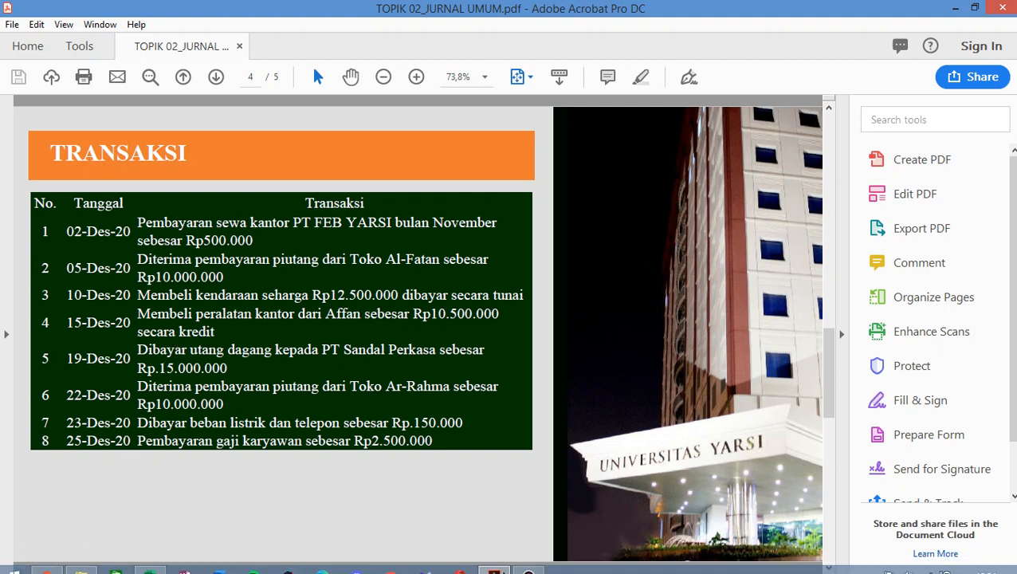
- Switch back to the journal workbook in Excel and set account code B44 to 1-210 from its validation list
click(492, 562)
click(489, 564)
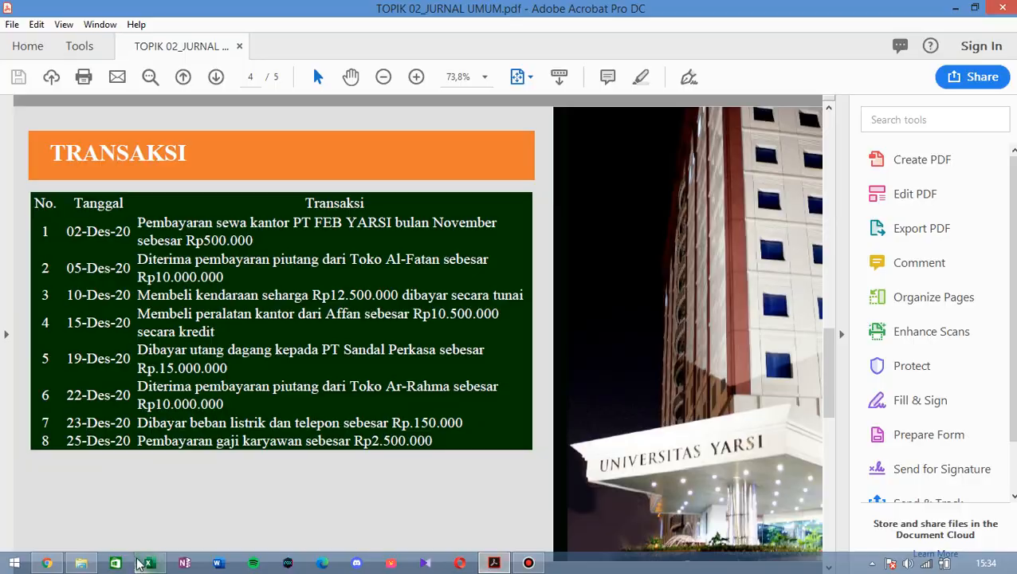
click(146, 565)
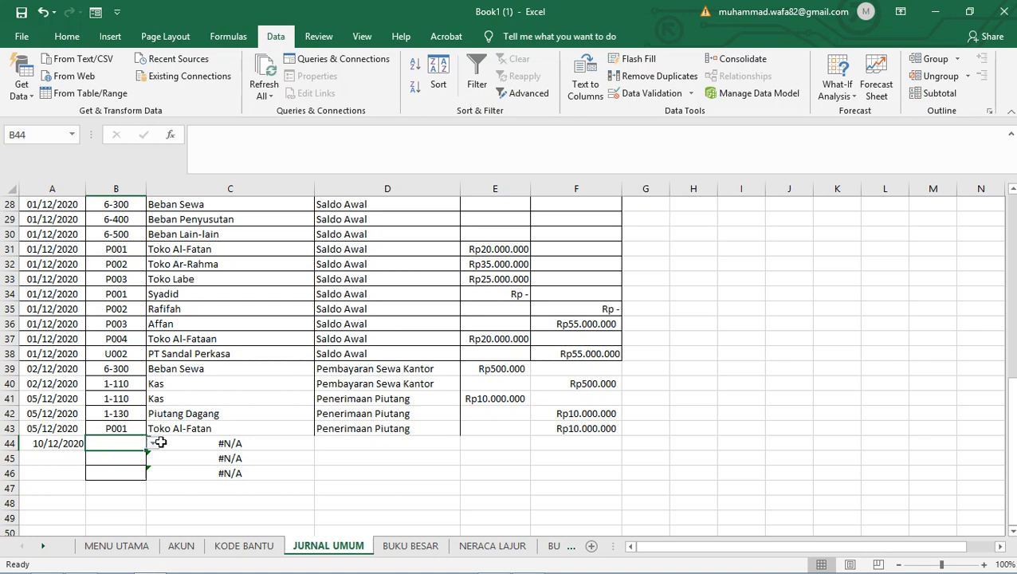
click(153, 444)
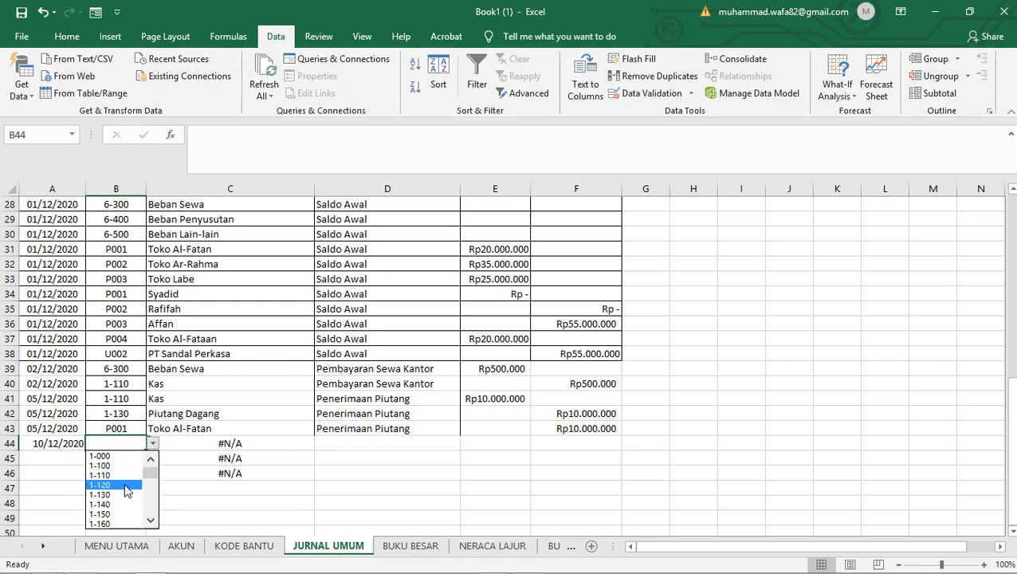
click(151, 521)
click(151, 521)
click(151, 521)
click(151, 522)
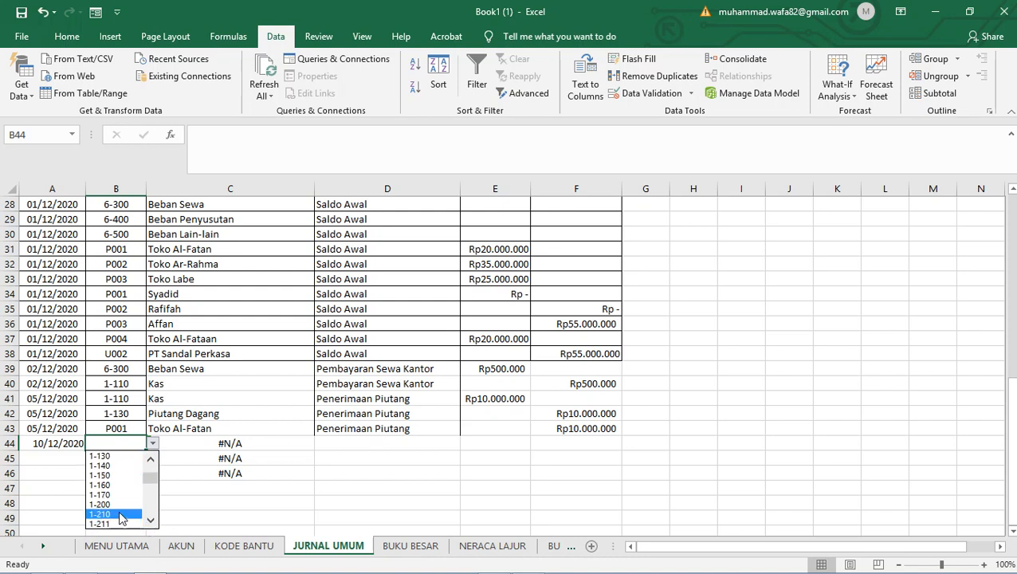
click(121, 515)
- Replace the DAFTTAR_BANTU table array in C44's VLOOKUP formula with the named range DAFTAR_AKUN
click(181, 443)
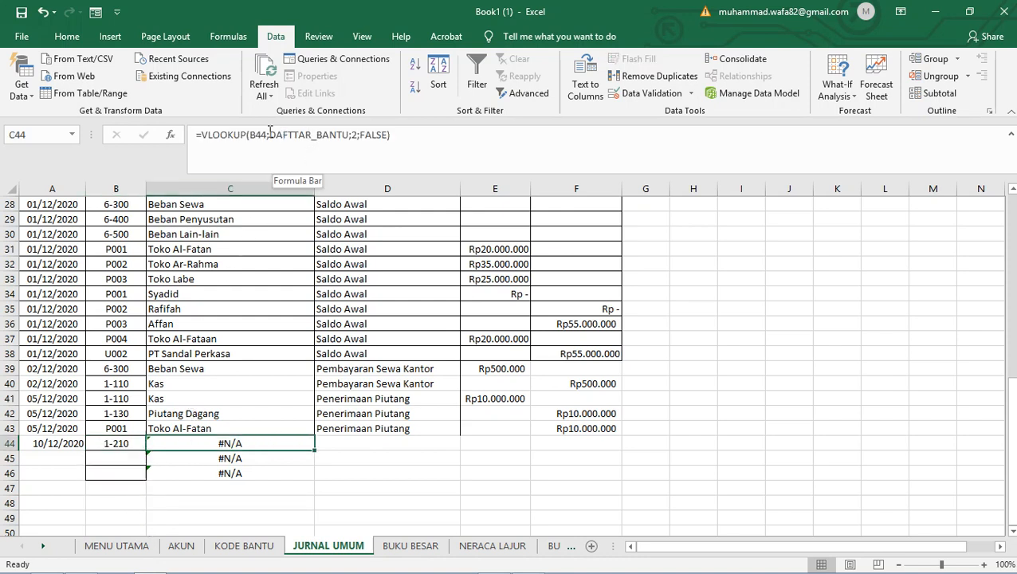
drag(270, 135, 349, 135)
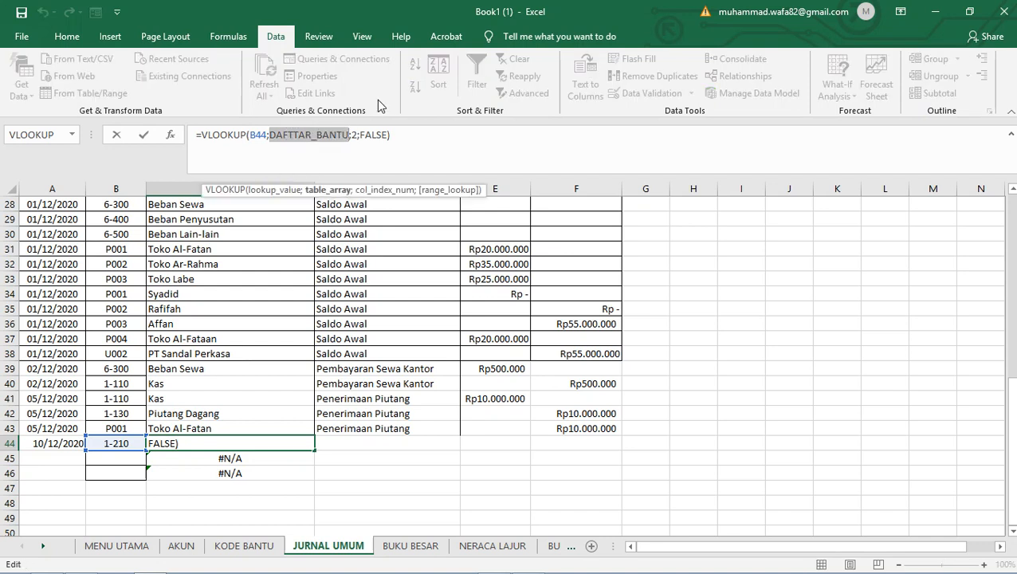
key(BackSpace)
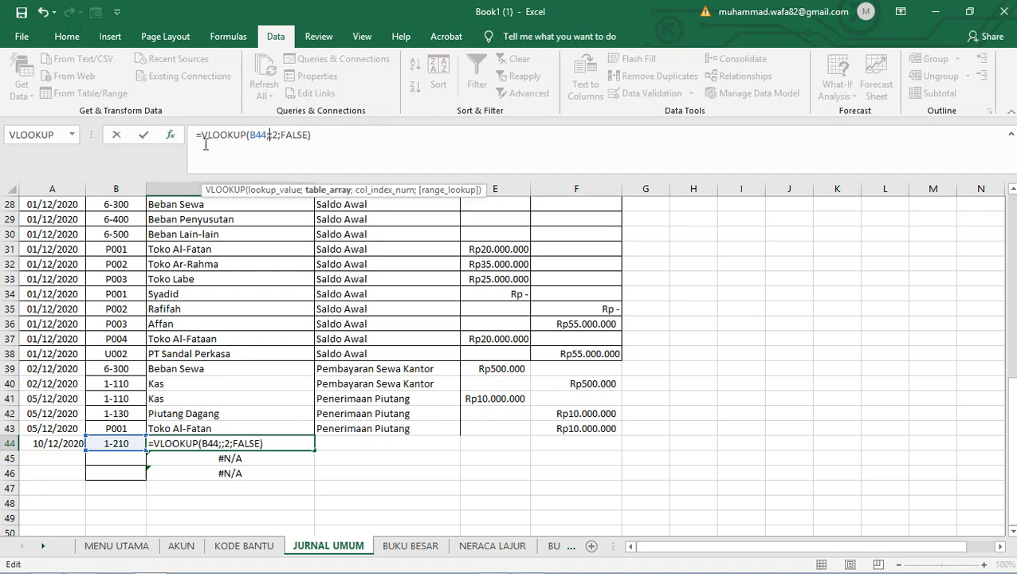
text(da)
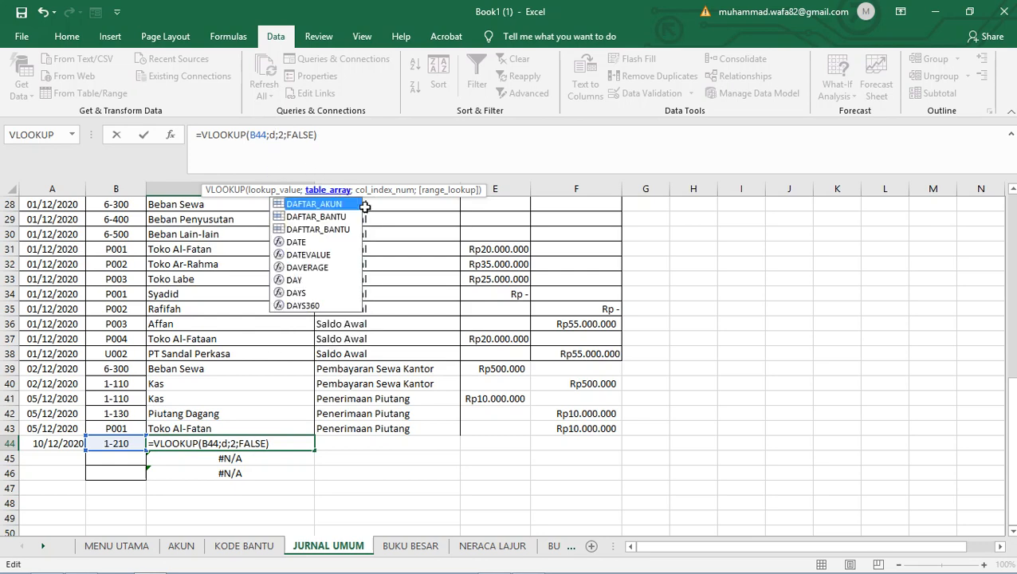
double_click(344, 205)
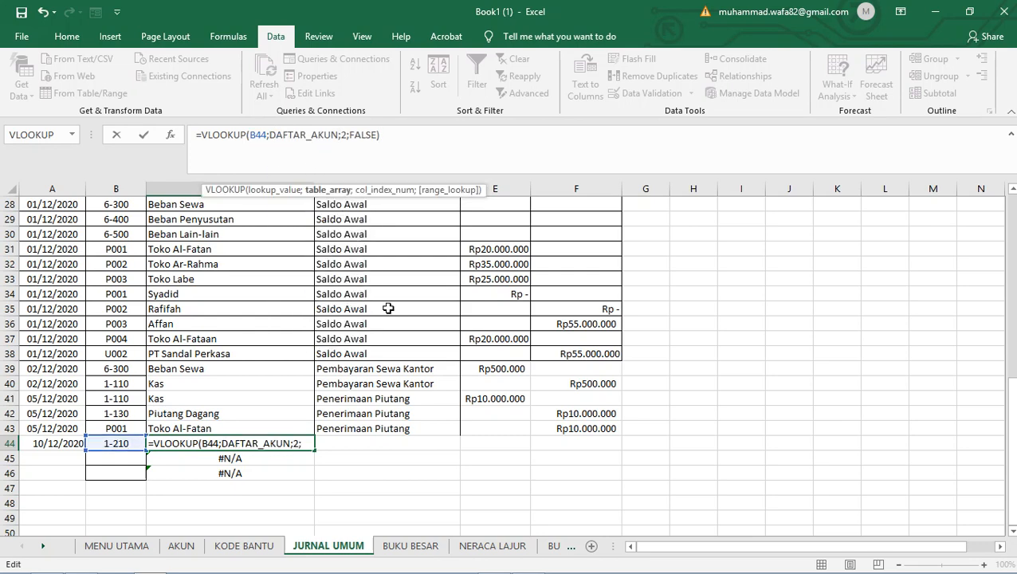
click(322, 475)
click(198, 443)
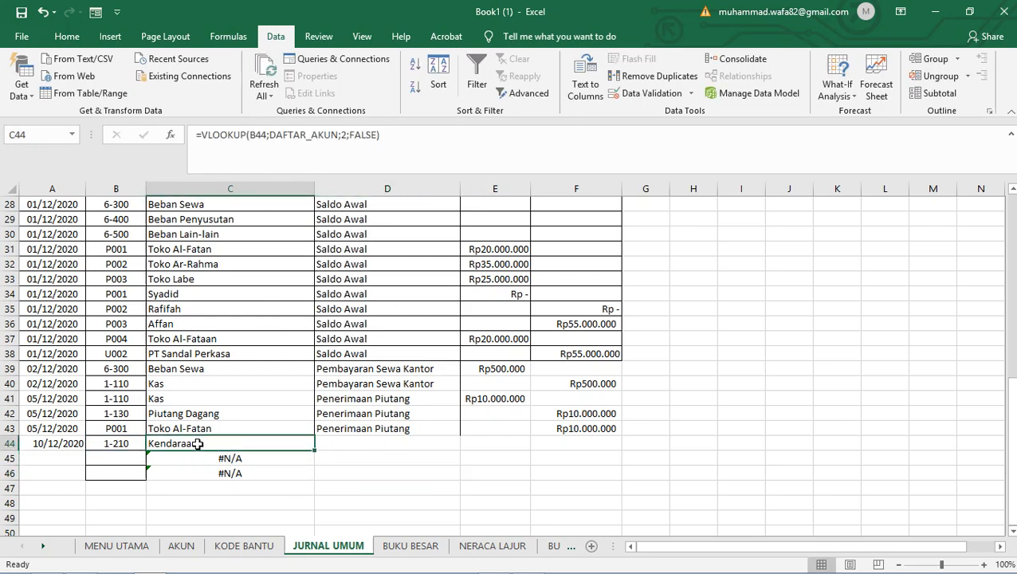
- Fill the VLOOKUP formula in C46 down column C into the empty journal rows below
click(133, 460)
click(255, 474)
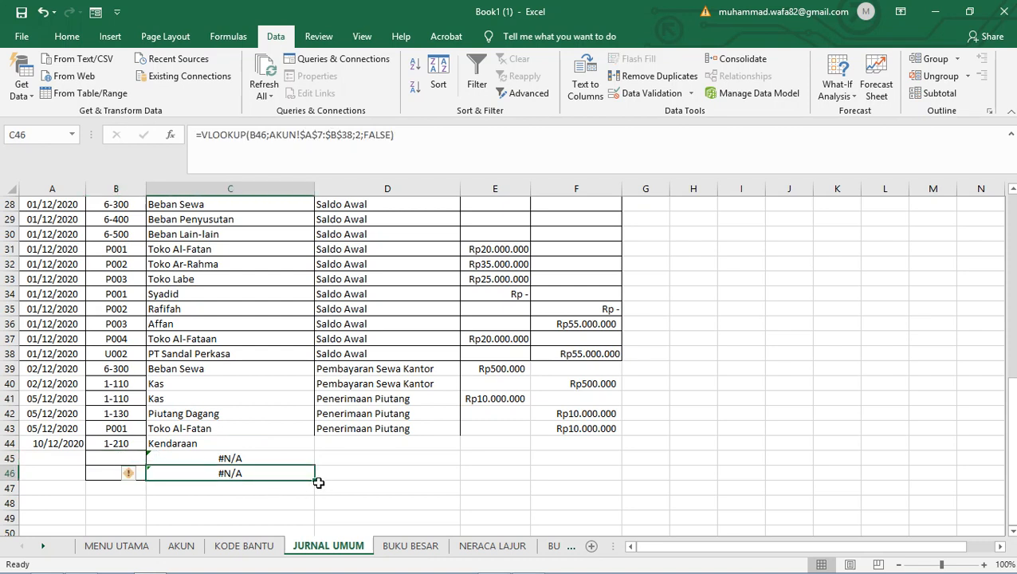
drag(314, 477, 318, 532)
click(132, 481)
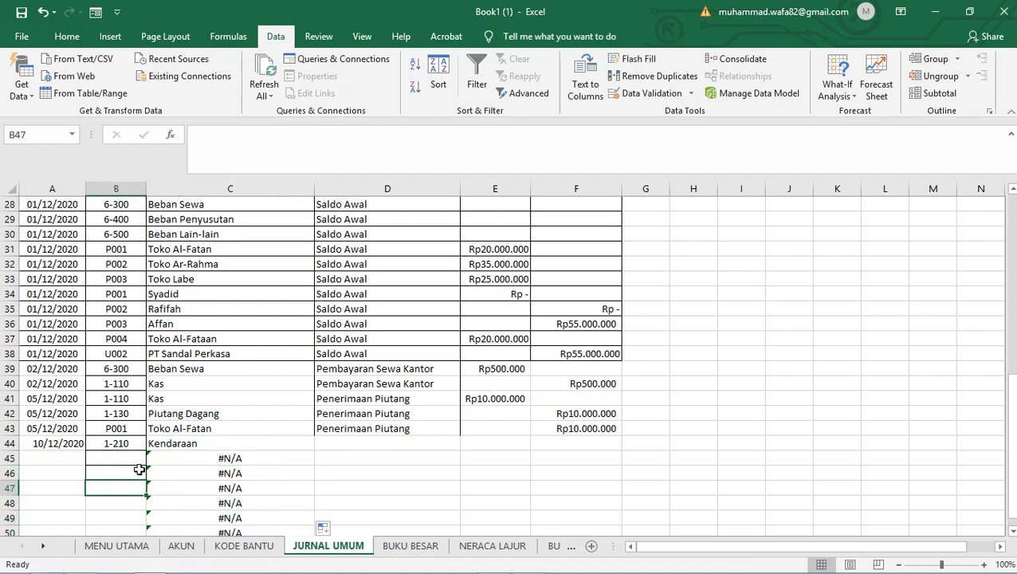
click(132, 474)
click(126, 455)
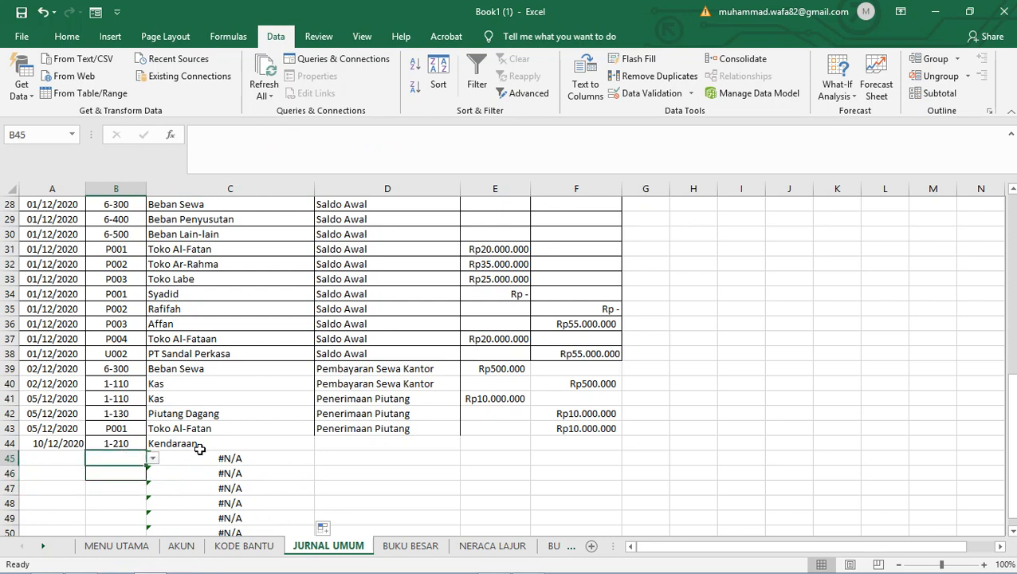
- Enter the description "Pembelian Kendaraan Operasional" in D44 for the vehicle purchase
click(351, 444)
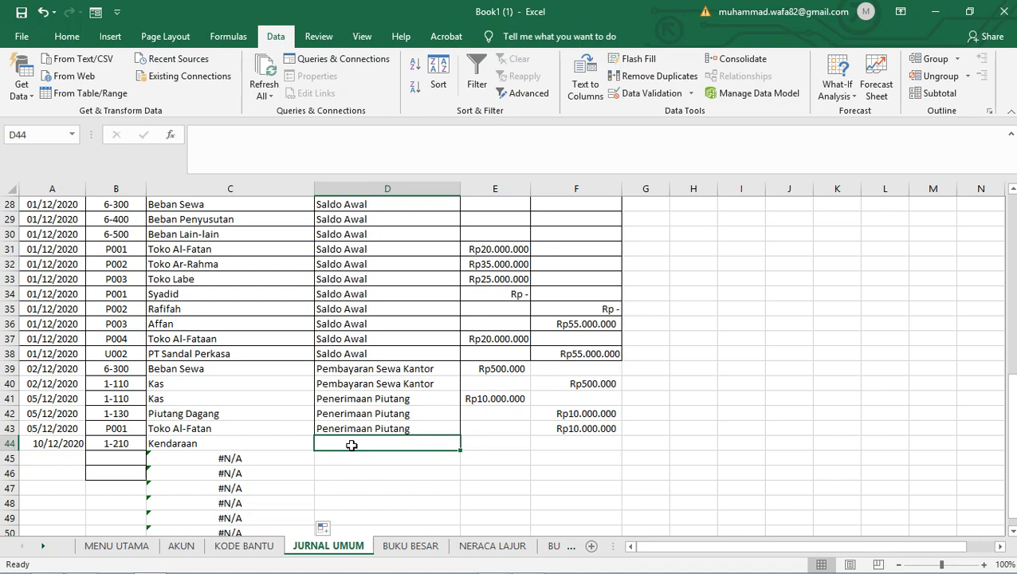
text(Pe)
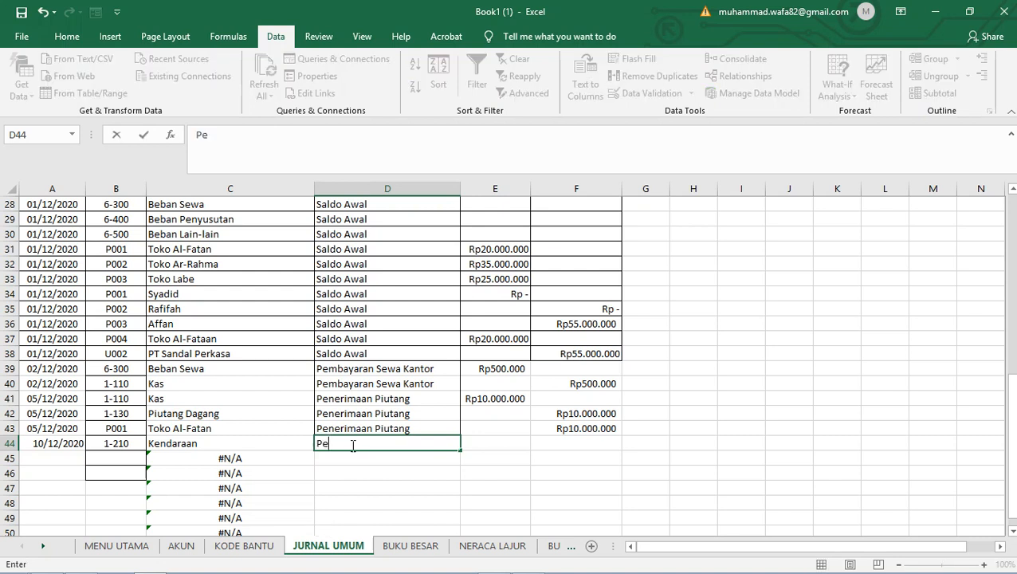
text(mbelian)
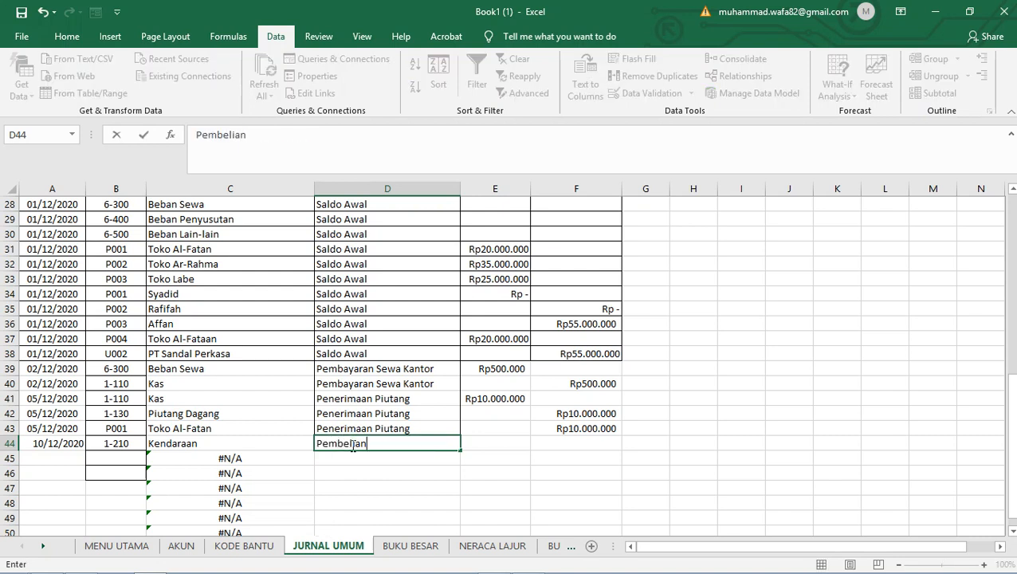
text( Kendaraan Ope)
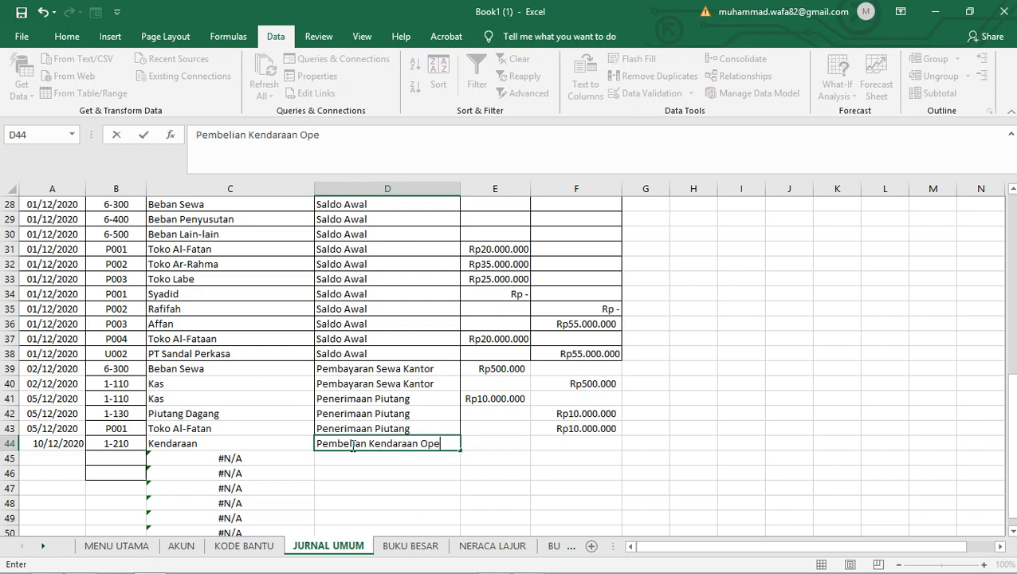
text(rasional)
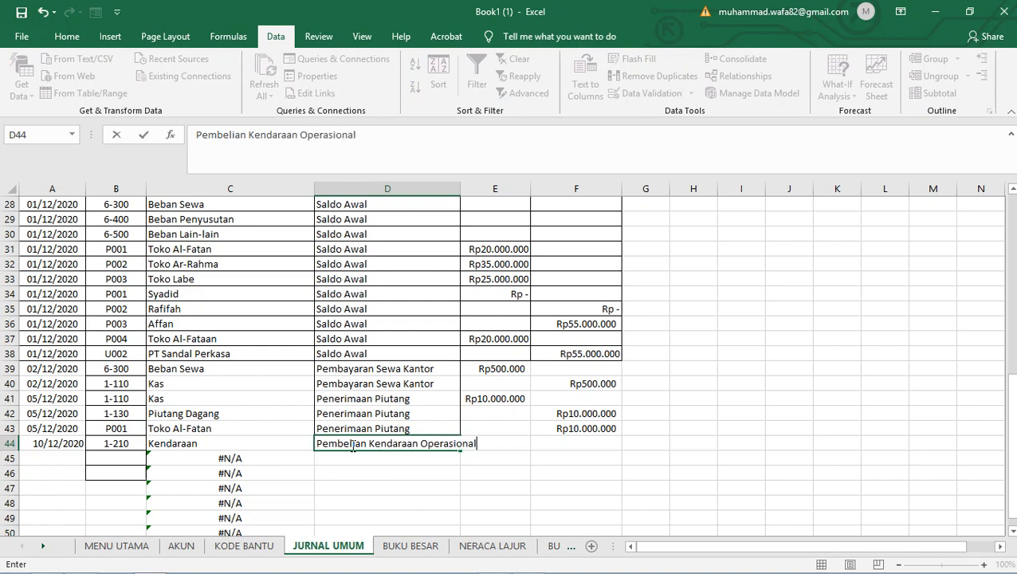
- Widen column D so that the full vehicle purchase description fits in its cell
click(461, 191)
drag(459, 195, 497, 195)
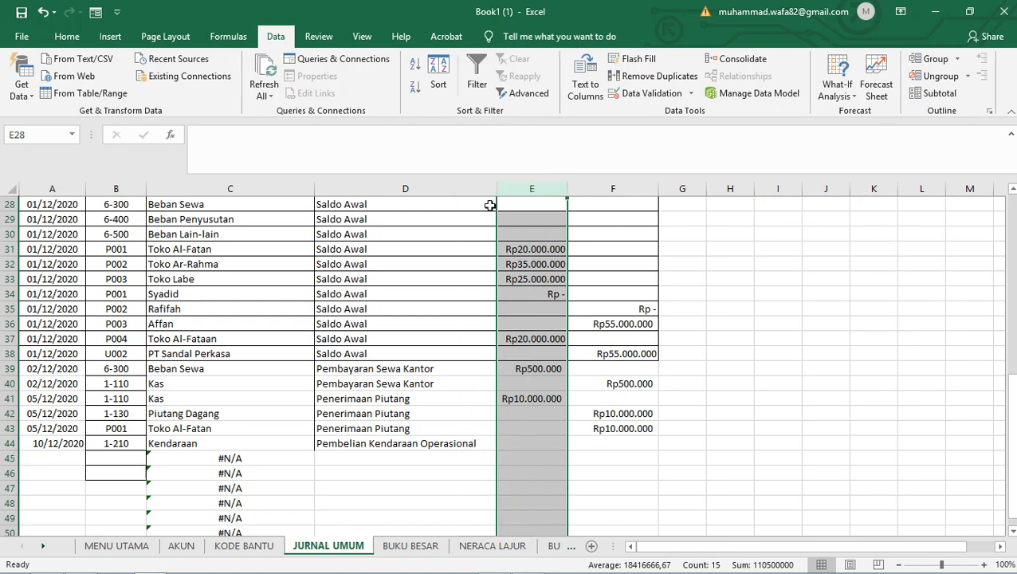
click(730, 338)
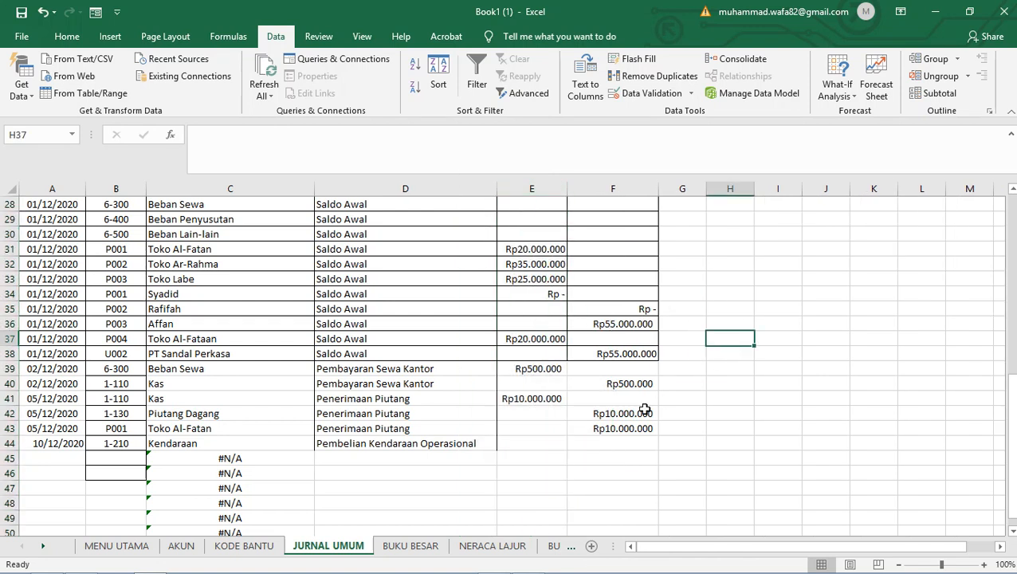
- Enter the debit amount Rp12.500.000 for the Kendaraan account in E44
click(126, 457)
click(63, 460)
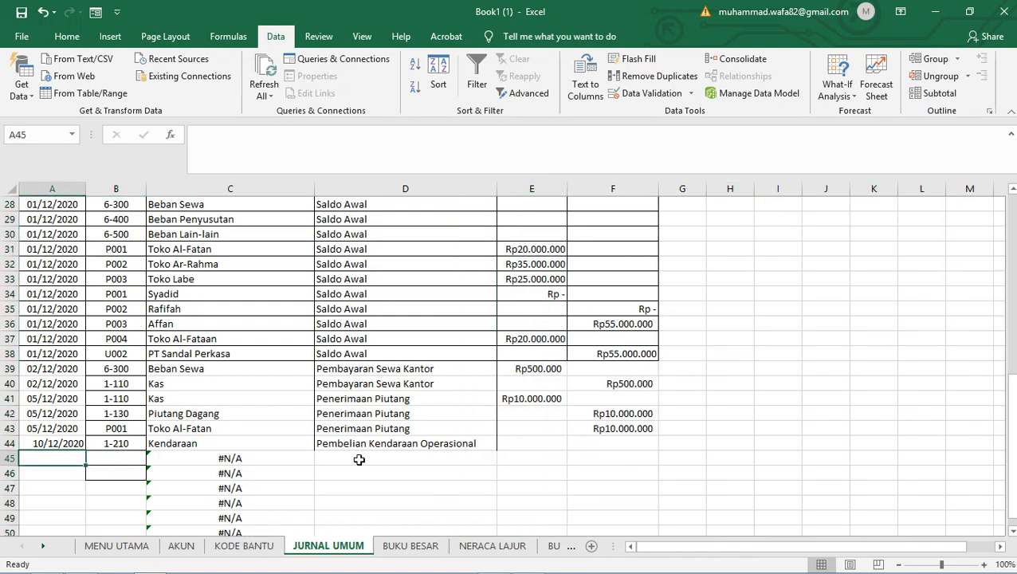
click(520, 444)
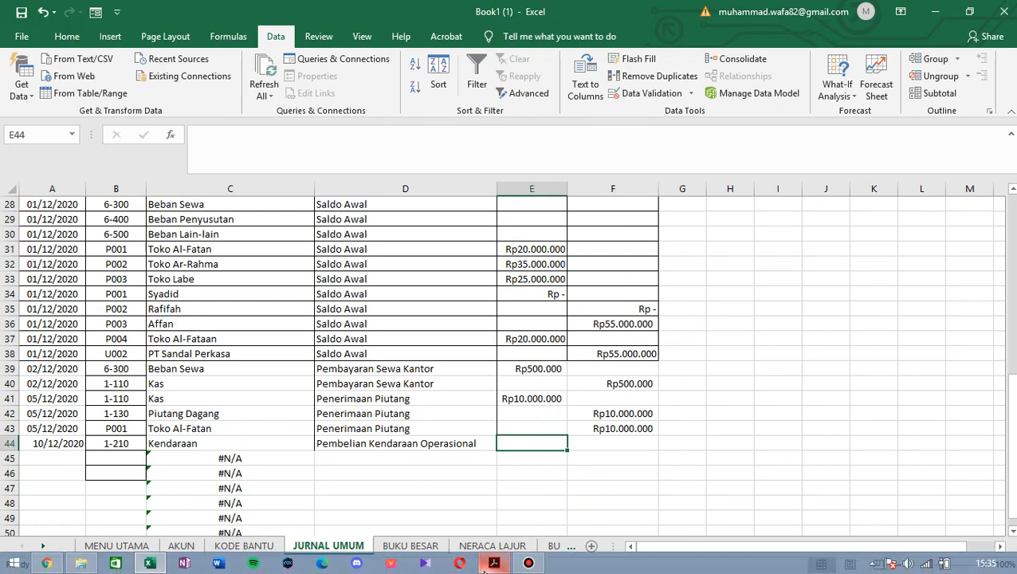
mouse_move(485, 571)
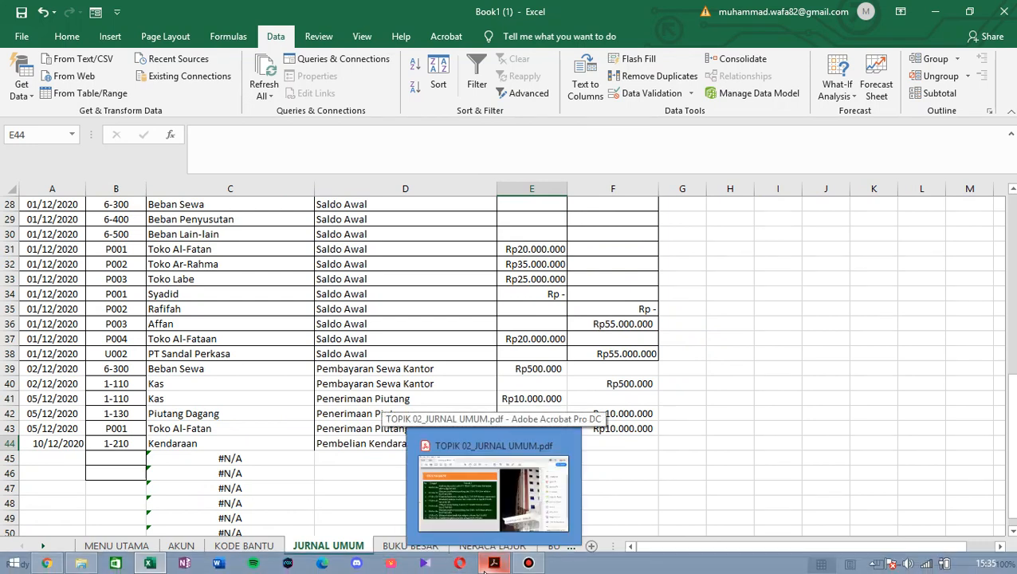
text(R)
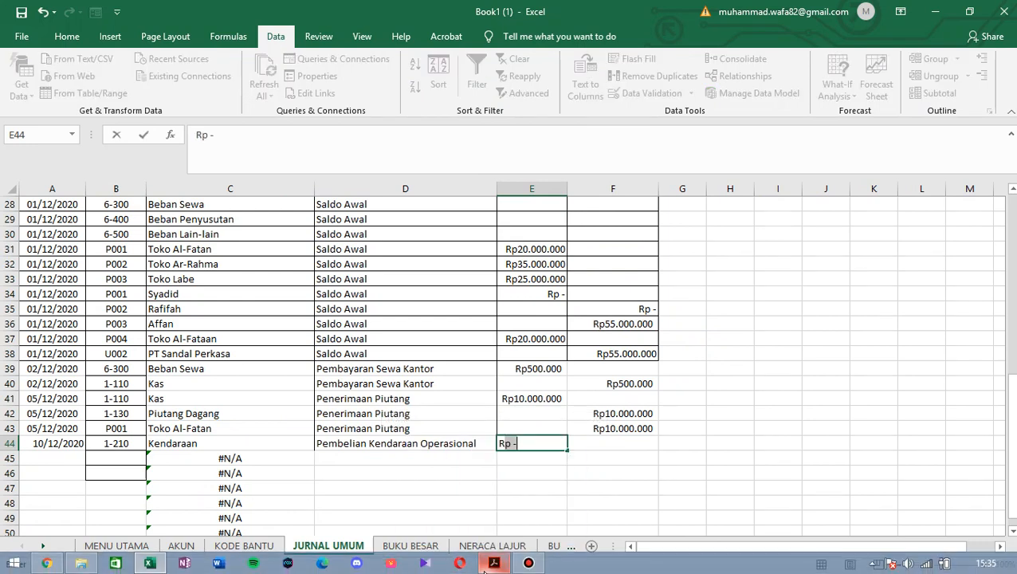
text(p12.500.000)
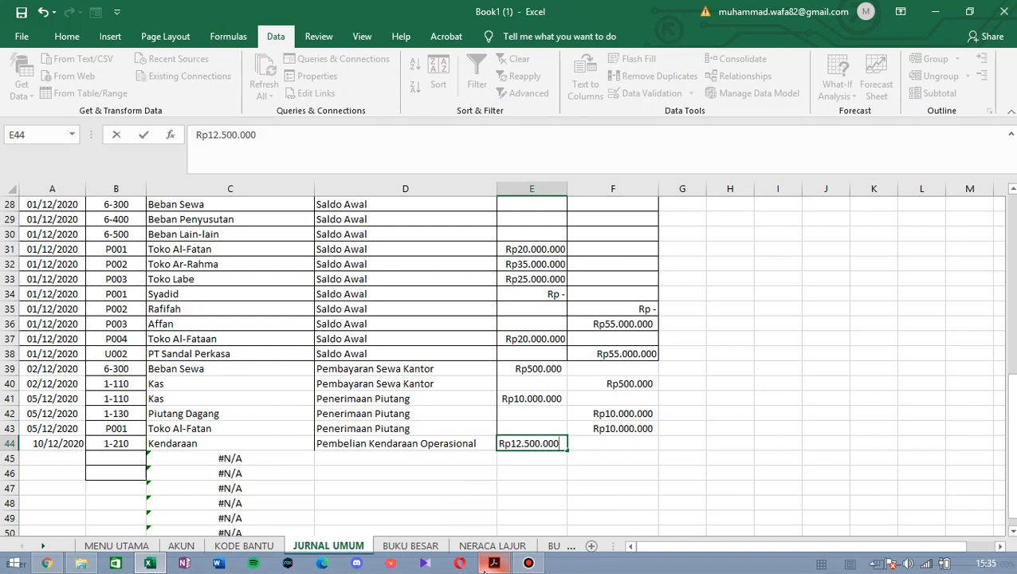
- Set account code B45 to 1-110 from its validation list for the cash side of the vehicle purchase
click(170, 457)
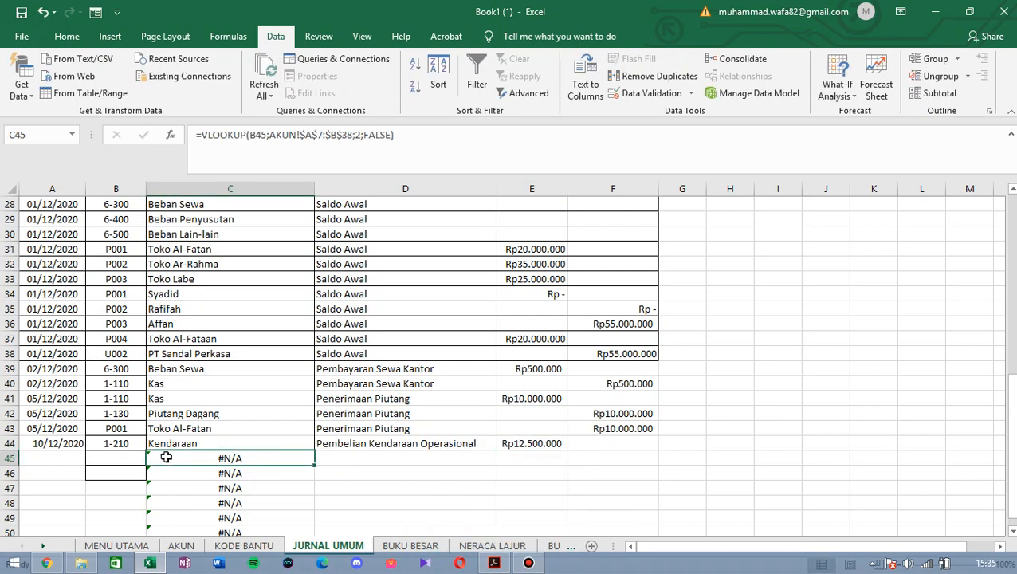
click(113, 458)
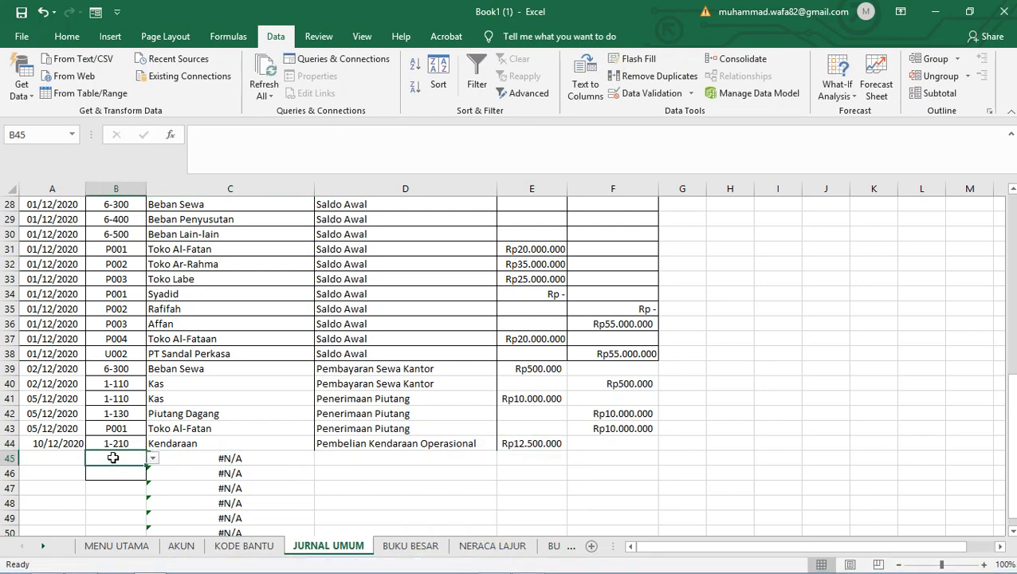
click(153, 459)
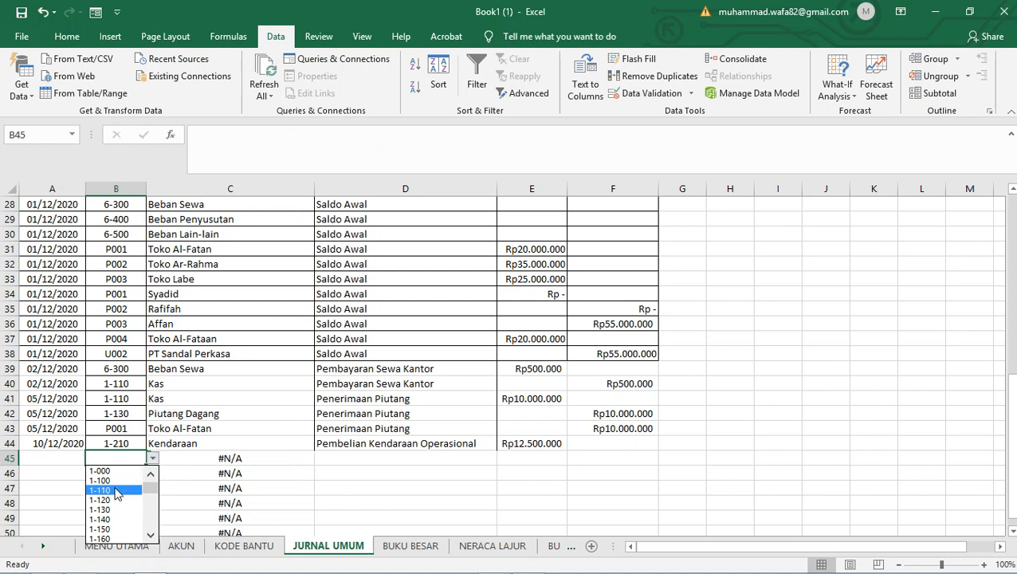
click(116, 491)
click(236, 459)
- Fill the description "Pembelian Kendaraan Operasional" from D44 down into D45
click(368, 466)
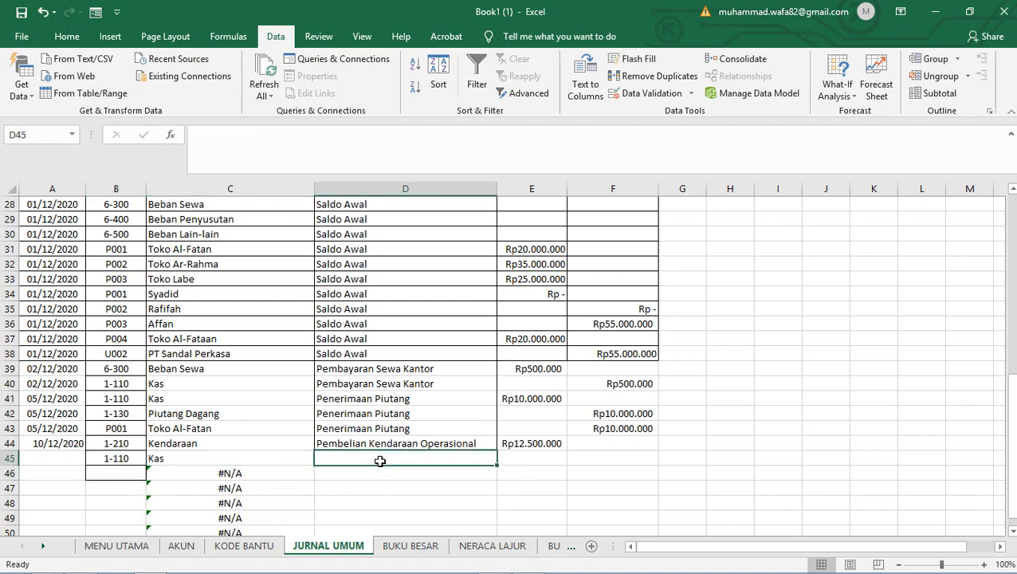
click(456, 443)
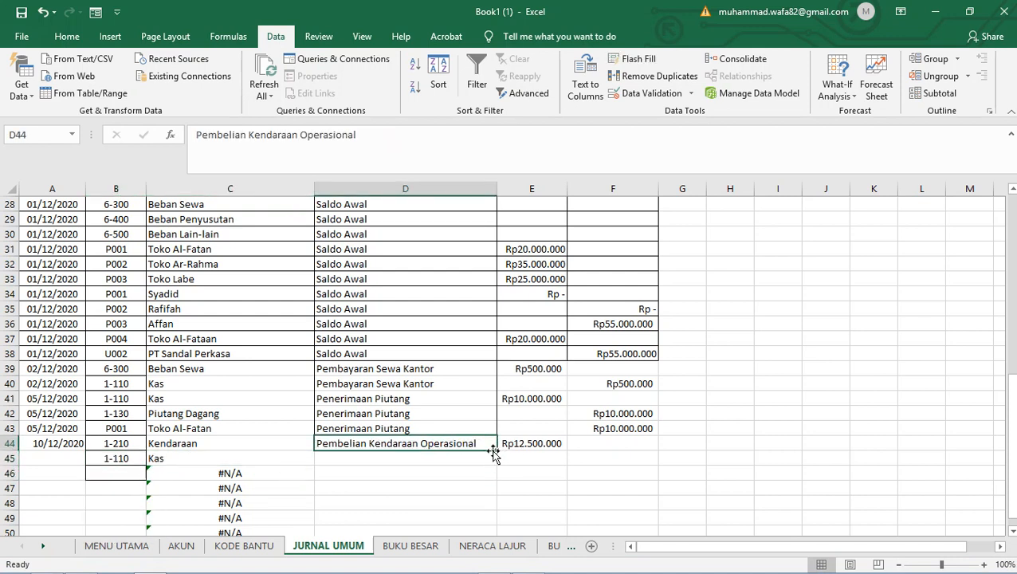
drag(494, 451, 514, 462)
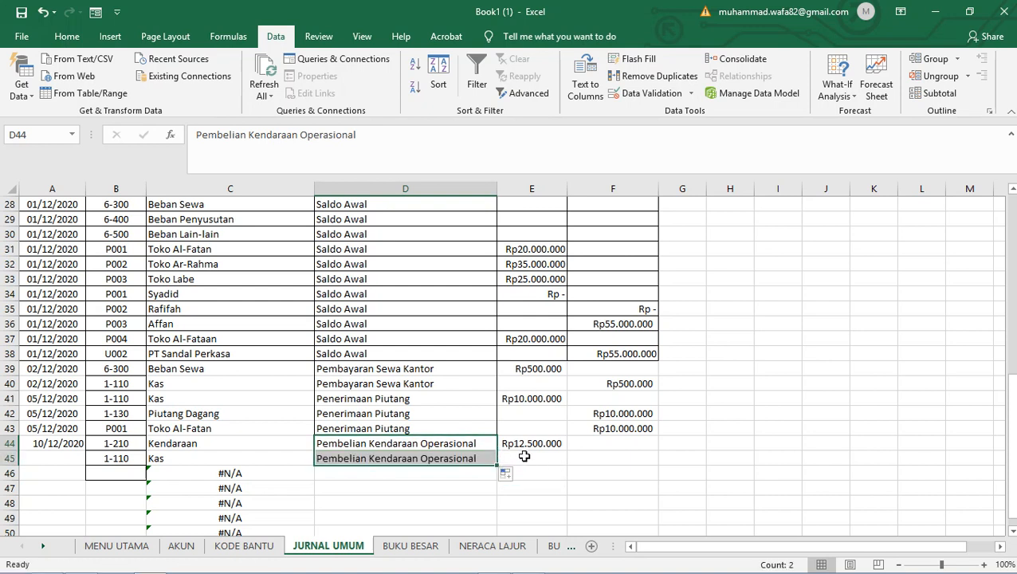
- Copy the Rp12.500.000 debit amount from E44 into F45 as the cash credit
click(525, 457)
click(611, 458)
click(549, 443)
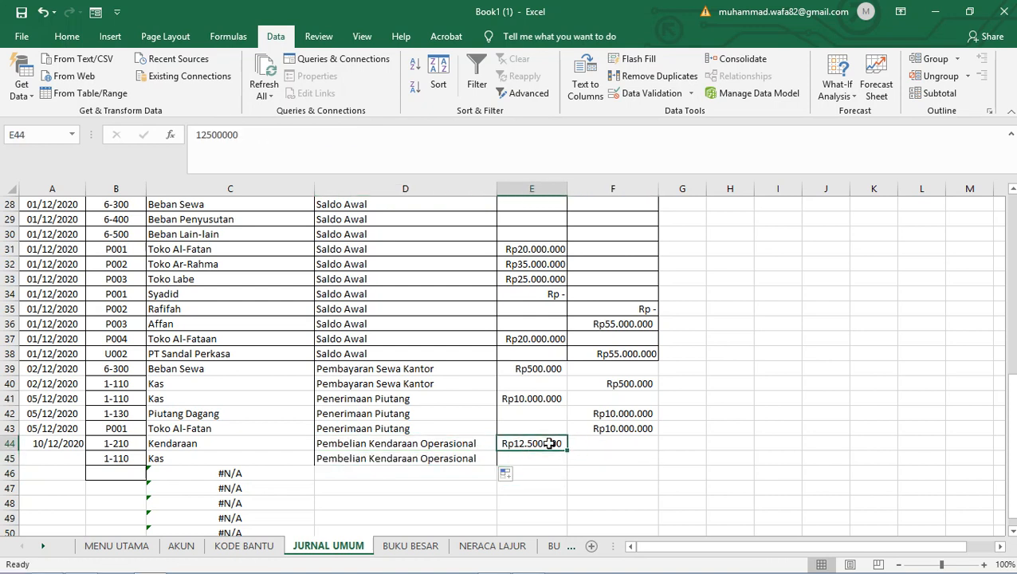
key(ctrl+c)
click(626, 459)
key(ctrl+v)
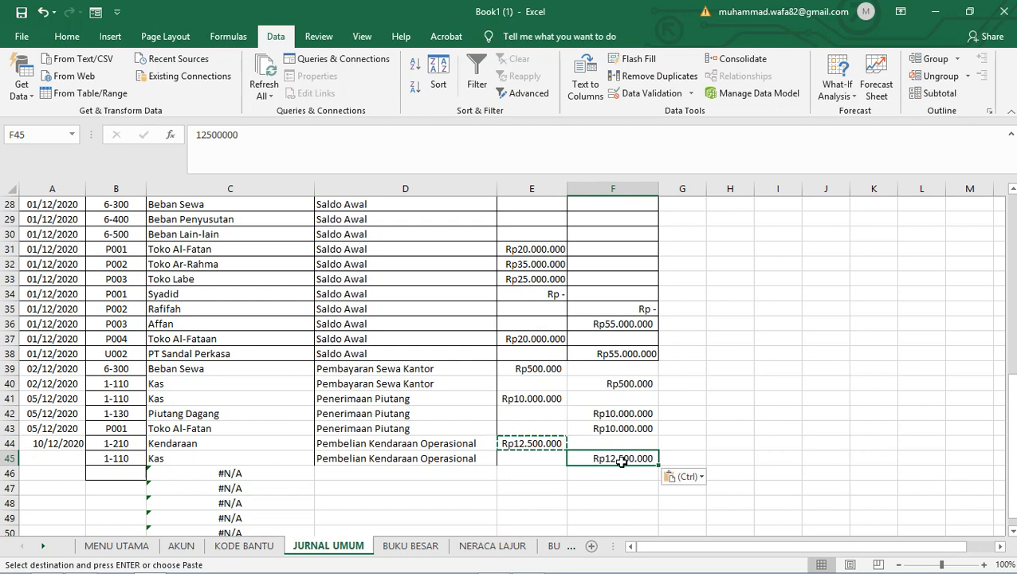
click(254, 469)
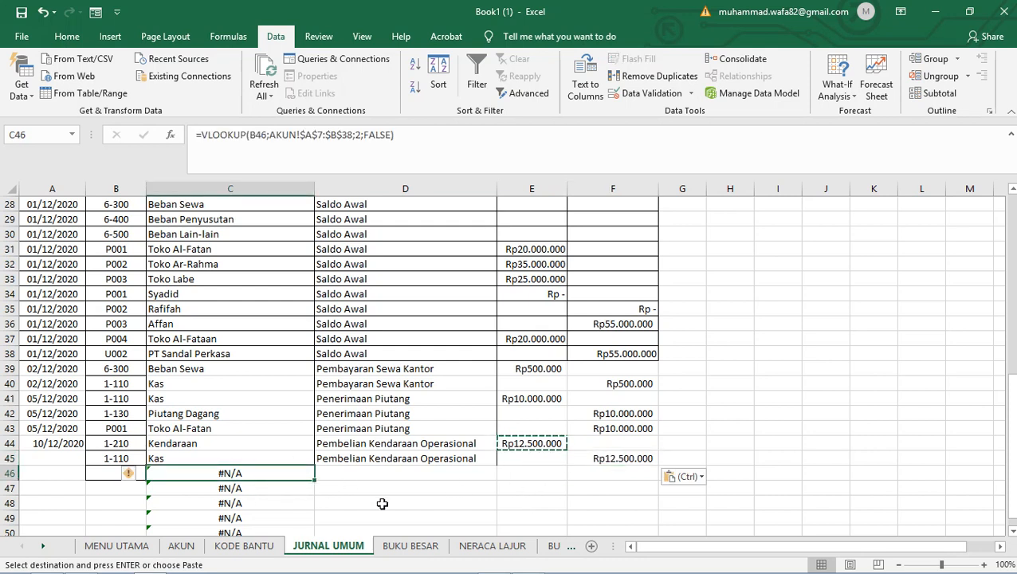
click(105, 475)
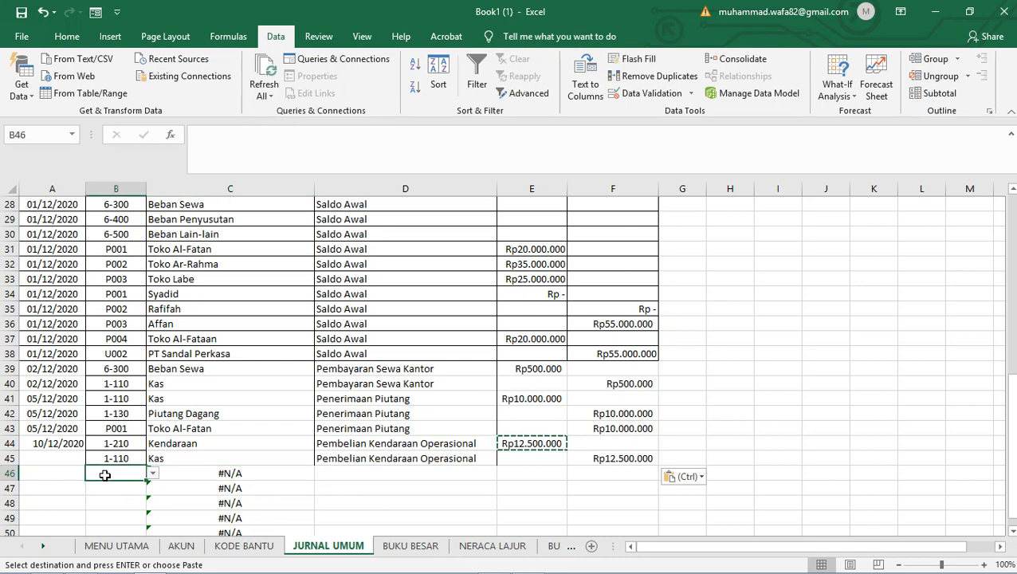
- Enter the date 10/12/2020 in A45 for the cash side of the vehicle purchase
click(60, 459)
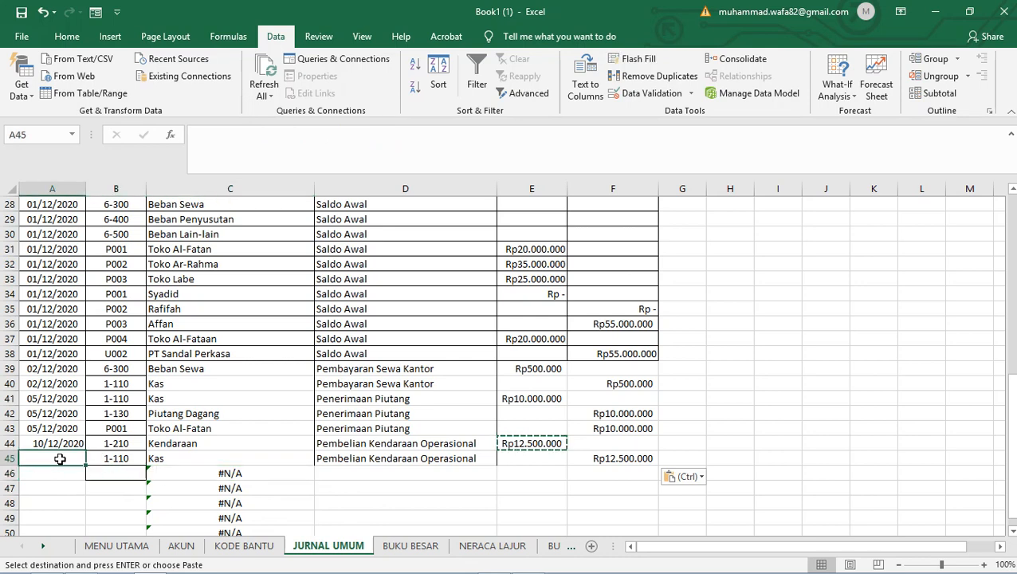
text(10/1)
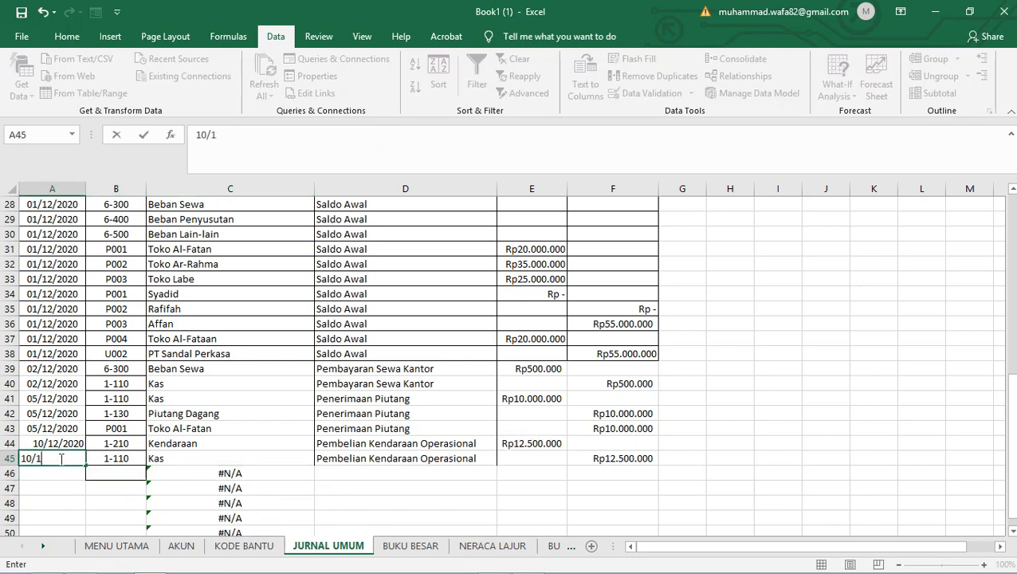
text(2/2020)
click(116, 471)
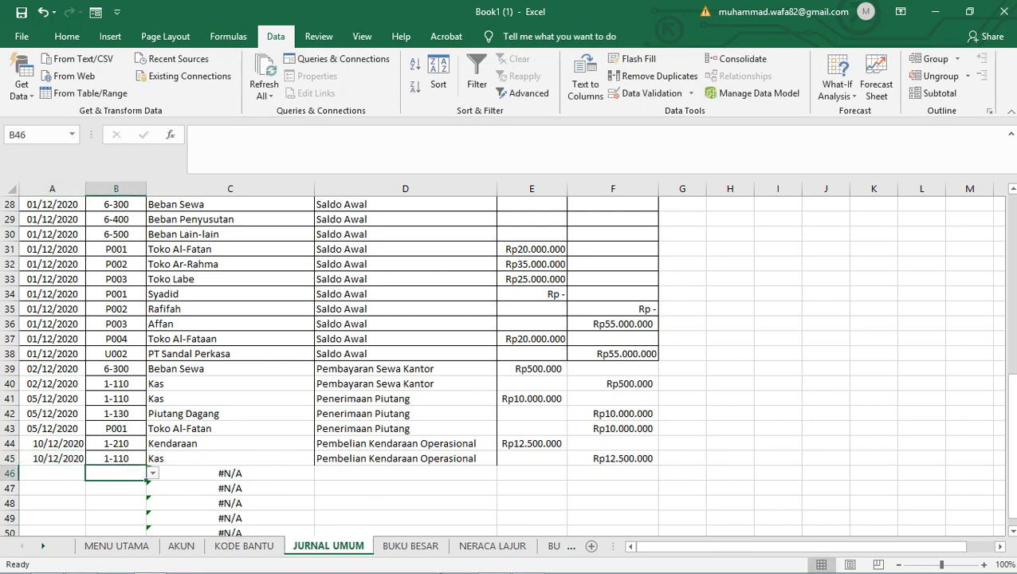
- Switch to the PDF in Acrobat to read the 15 December transaction, and return to the Excel workbook
click(151, 564)
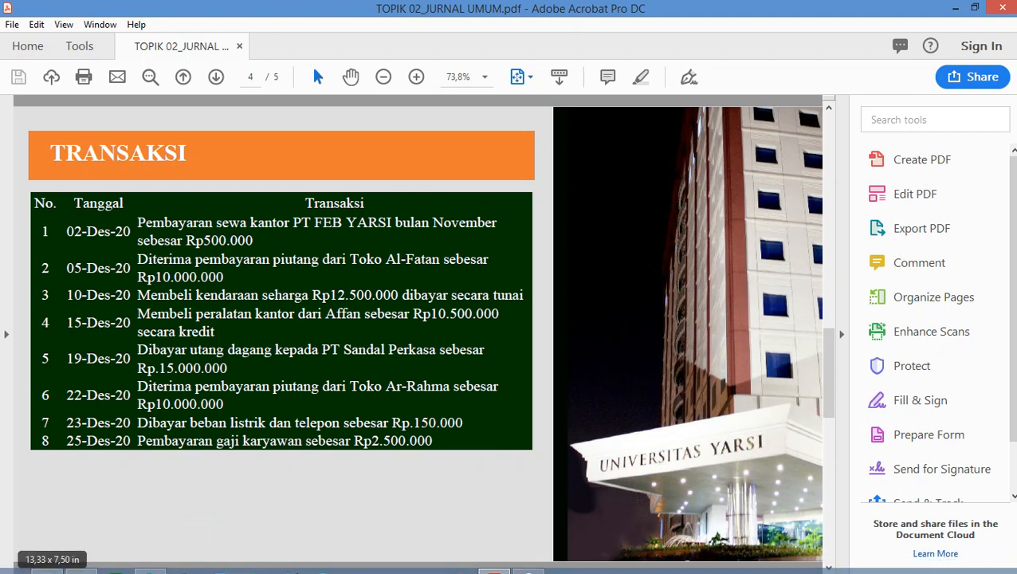
click(495, 563)
click(496, 564)
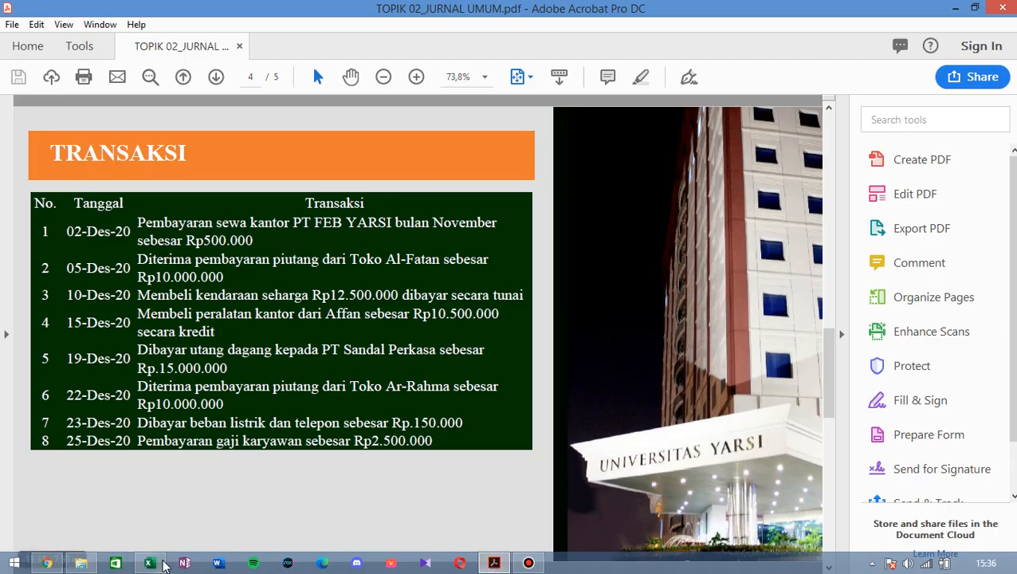
click(149, 564)
click(162, 563)
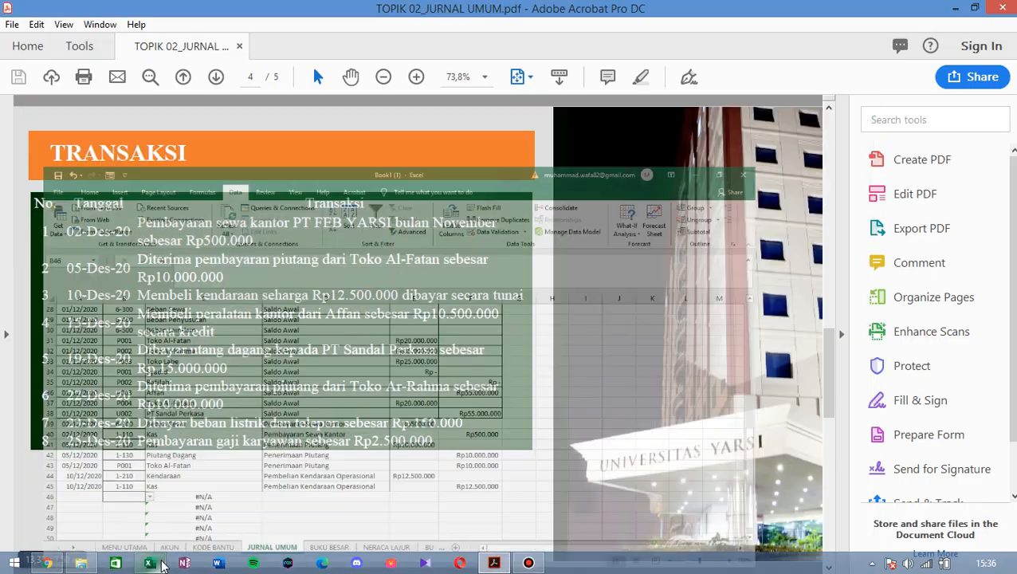
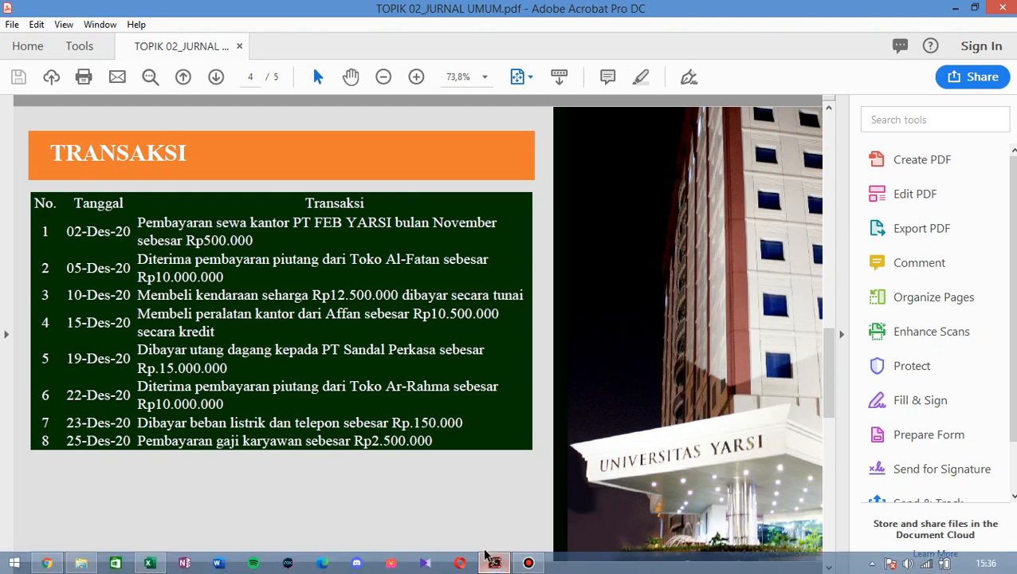
click(495, 563)
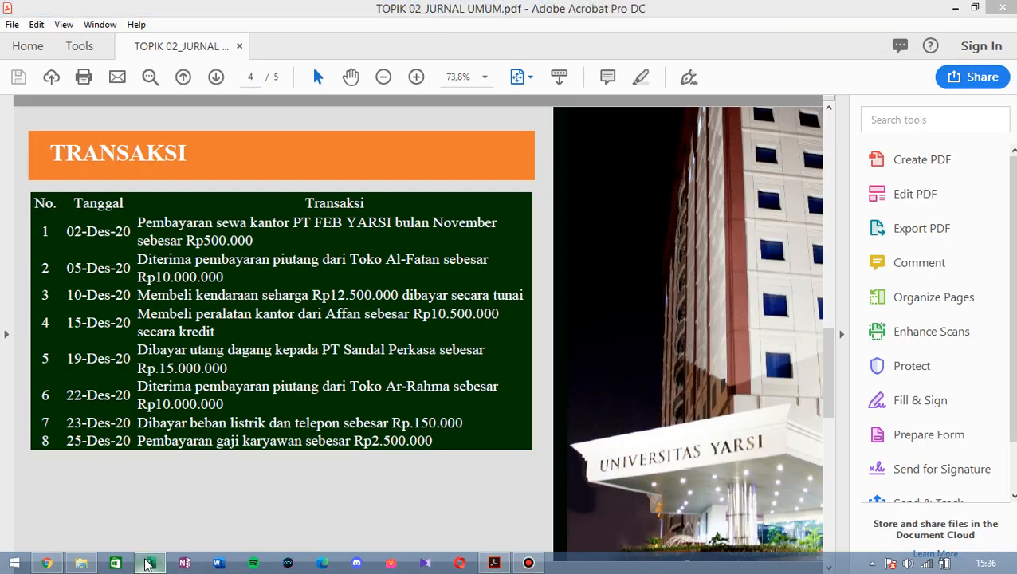
click(160, 563)
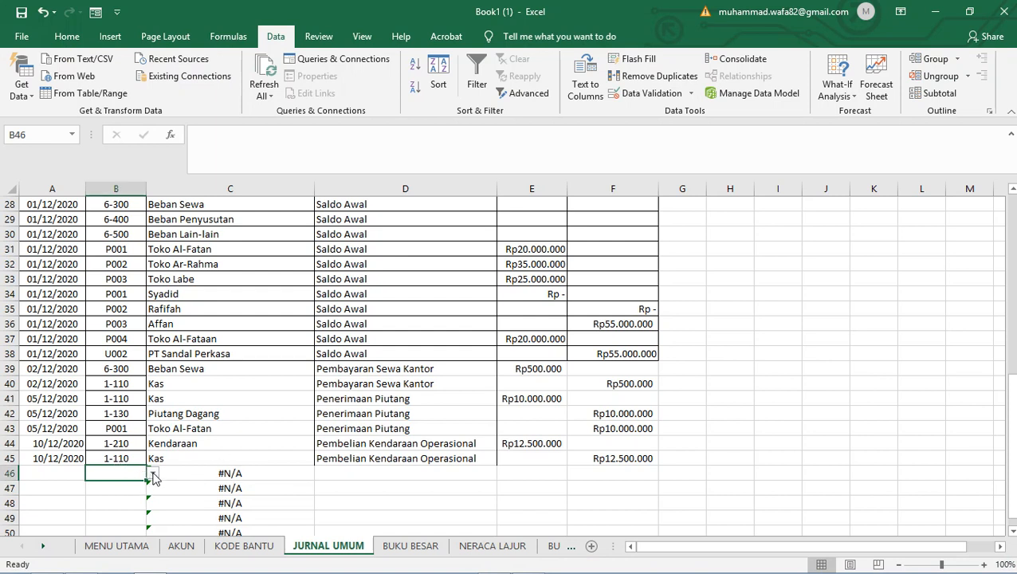
- Set account code B46 to 1-220 from its validation list for the office equipment purchase
click(153, 474)
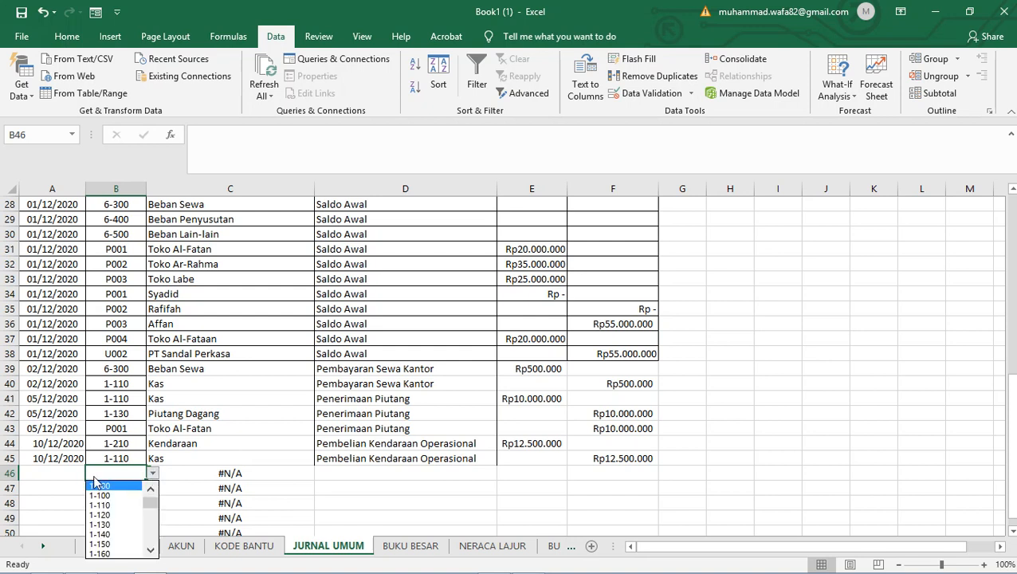
click(151, 551)
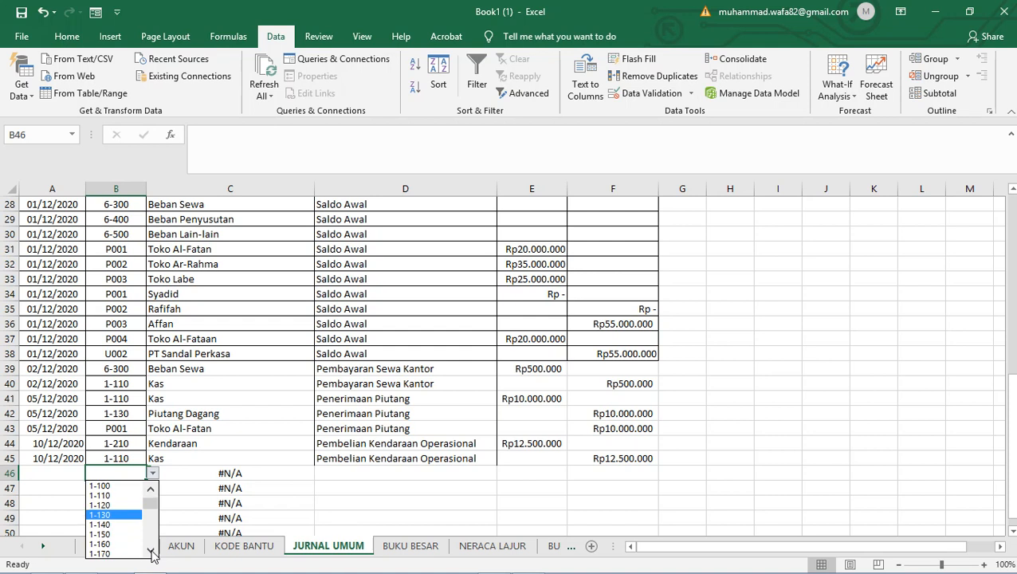
click(151, 551)
click(151, 552)
click(151, 552)
click(150, 552)
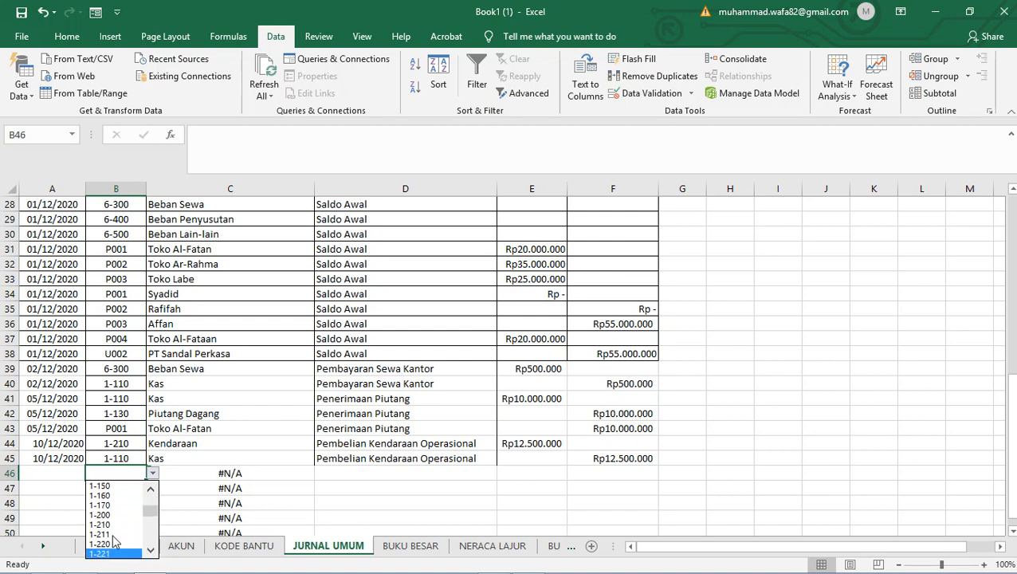
click(105, 552)
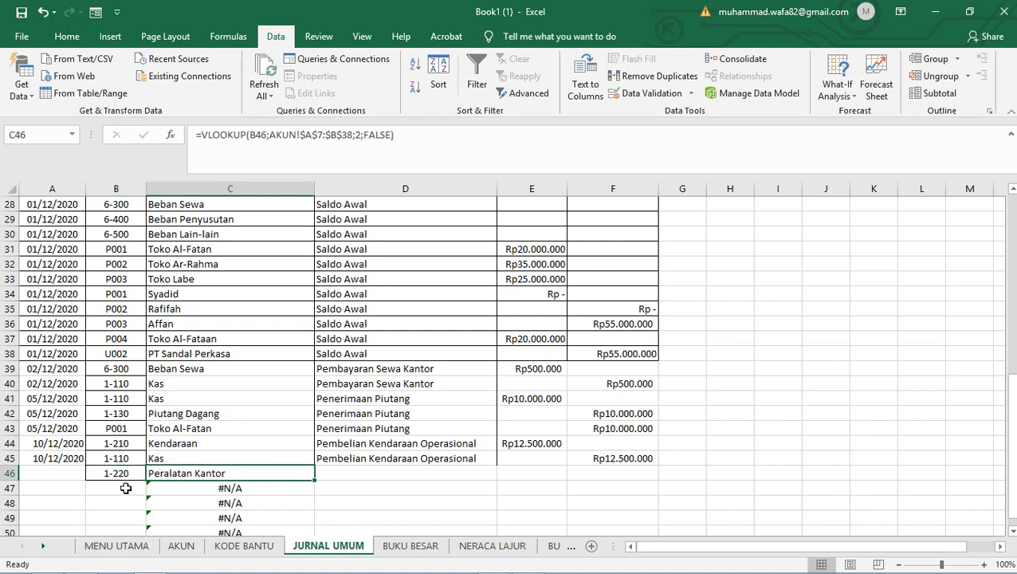
- Enter the date 15/12/2020 in A46 for the Peralatan Kantor row
click(64, 476)
text(15)
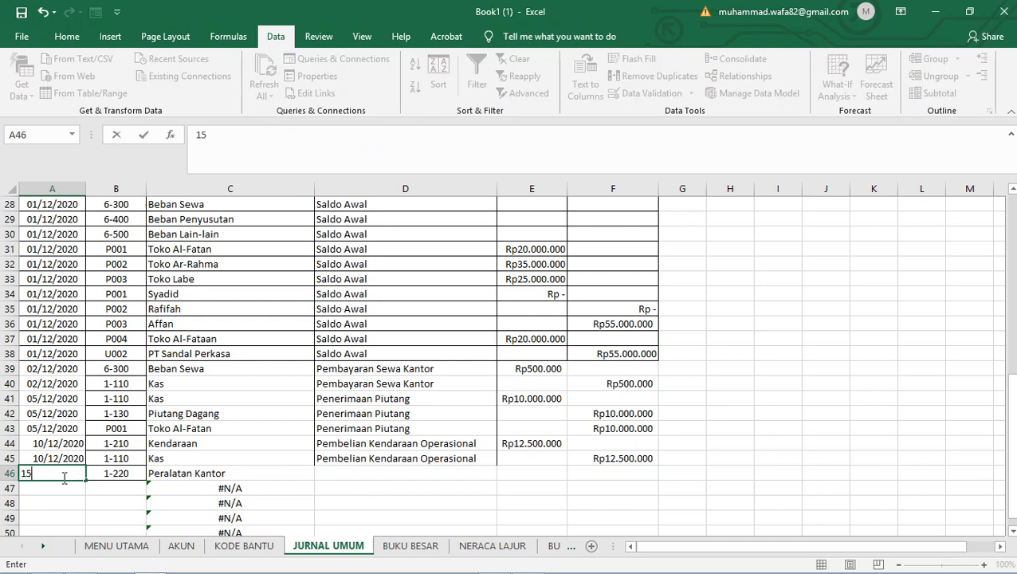
text(.12/)
key(BackSpace)
key(BackSpace)
key(BackSpace)
key(BackSpace)
key(BackSpace)
text(/12/2020)
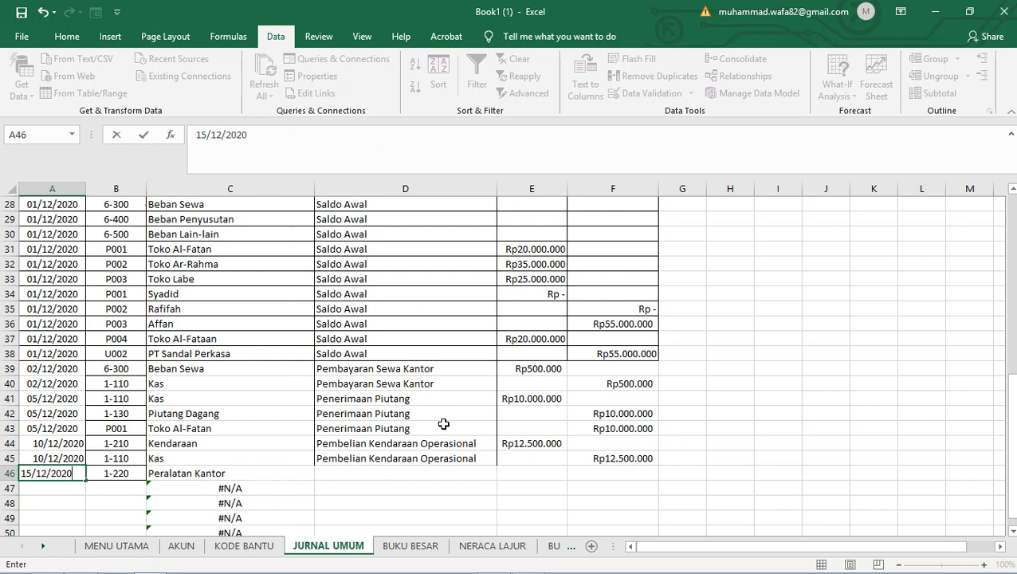
- Enter the description "Pembelian Peralatan Kantor" in D46
click(420, 473)
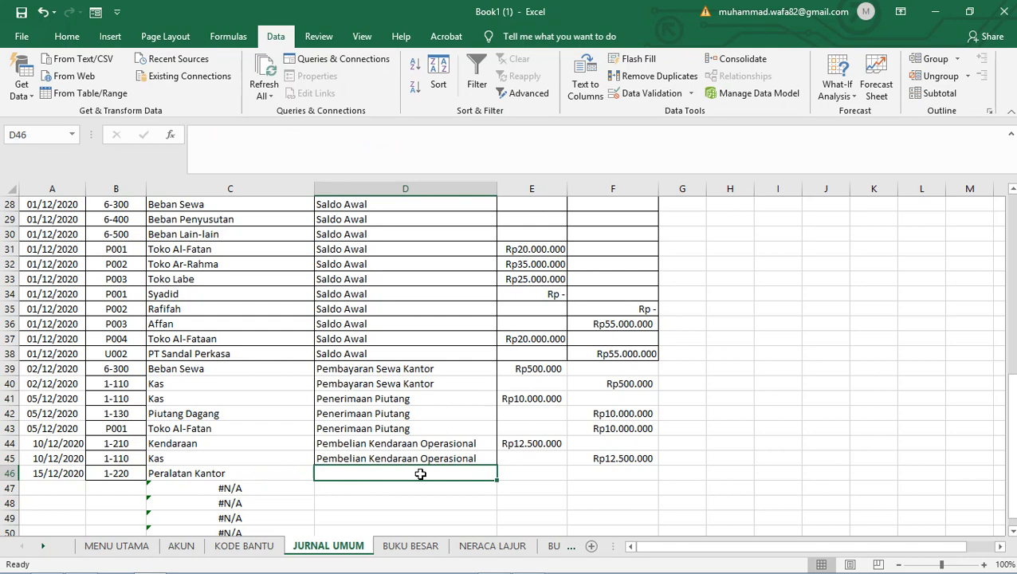
text(Pemb)
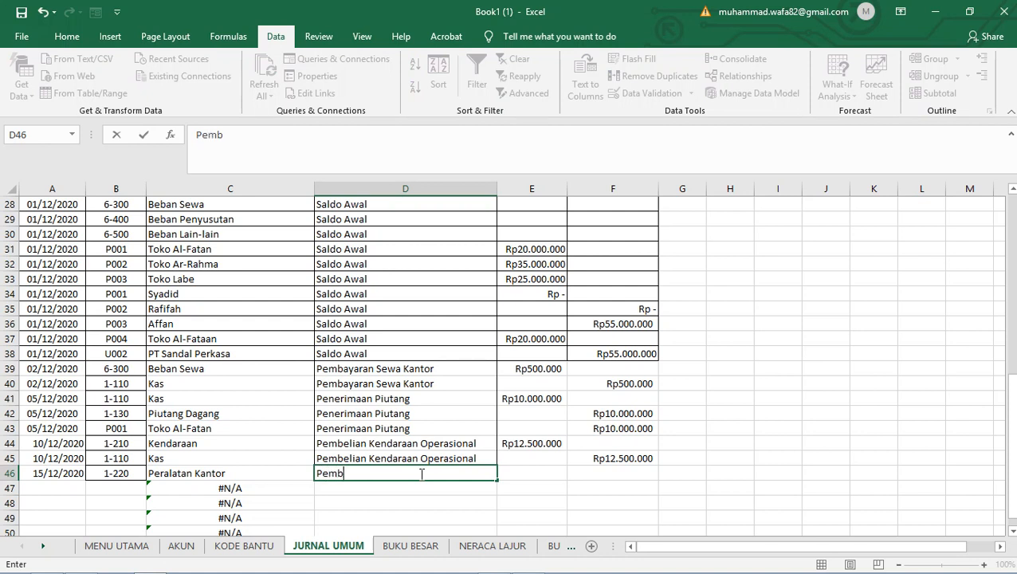
text(elian )
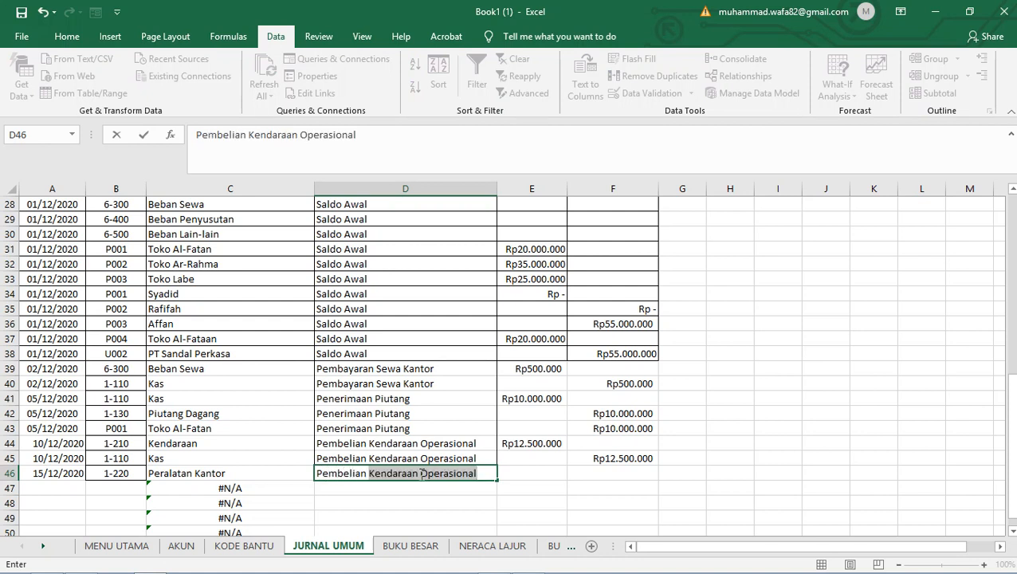
text(Peralata)
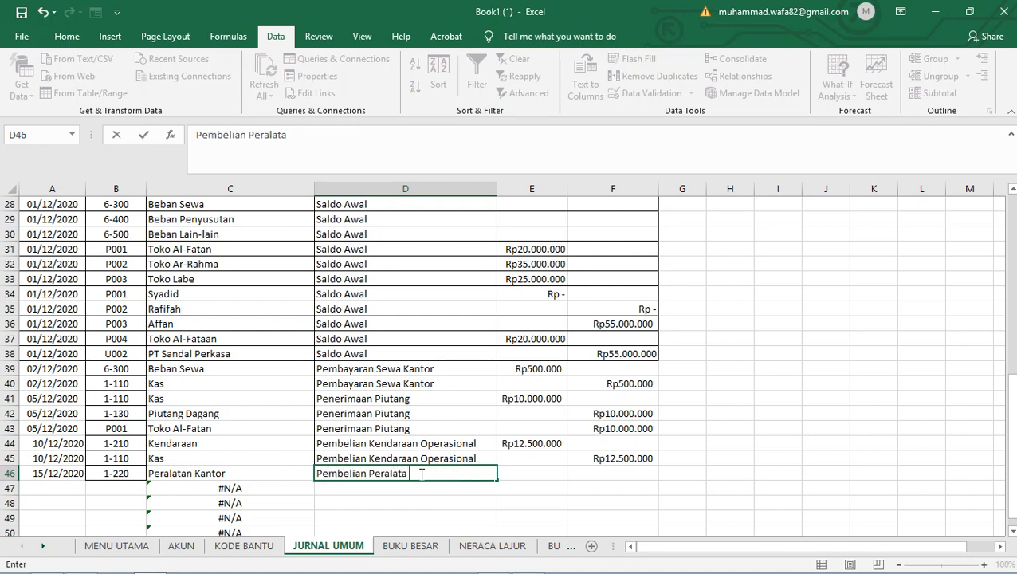
text(n Kanro)
text(tor)
- Enter the debit amount Rp10.500.000 for the Peralatan Kantor account in E46
click(530, 473)
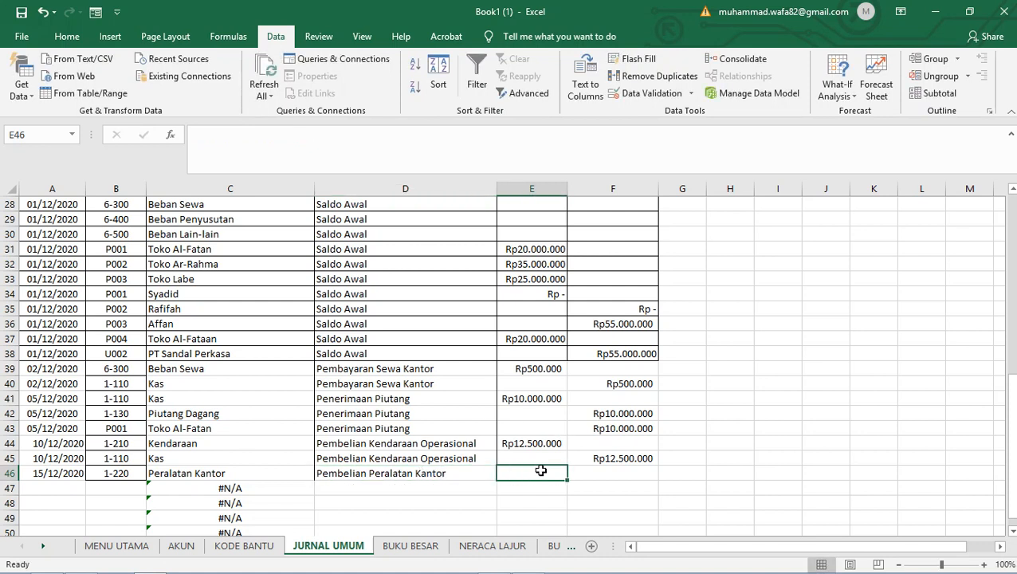
text(R)
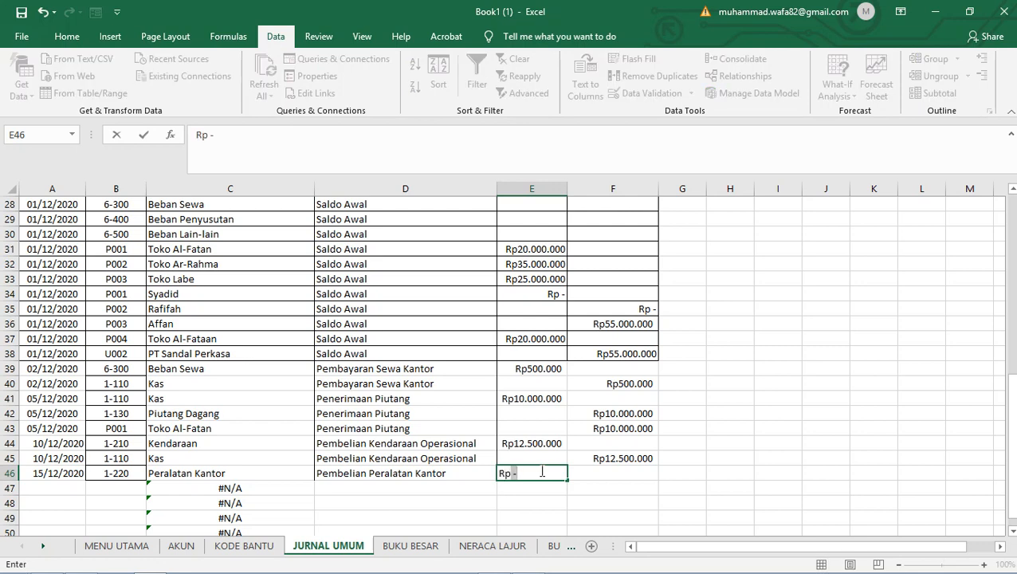
text(p10.500.000)
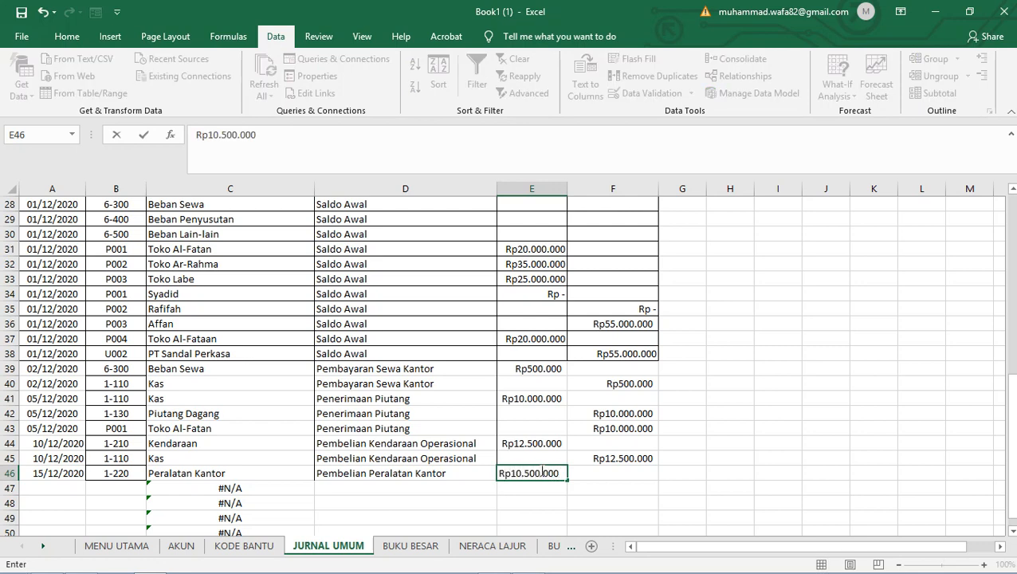
click(590, 487)
- Enter the date 15/12/2020 in A47 for the credit side of the equipment purchase
scroll(399, 404, down, 1)
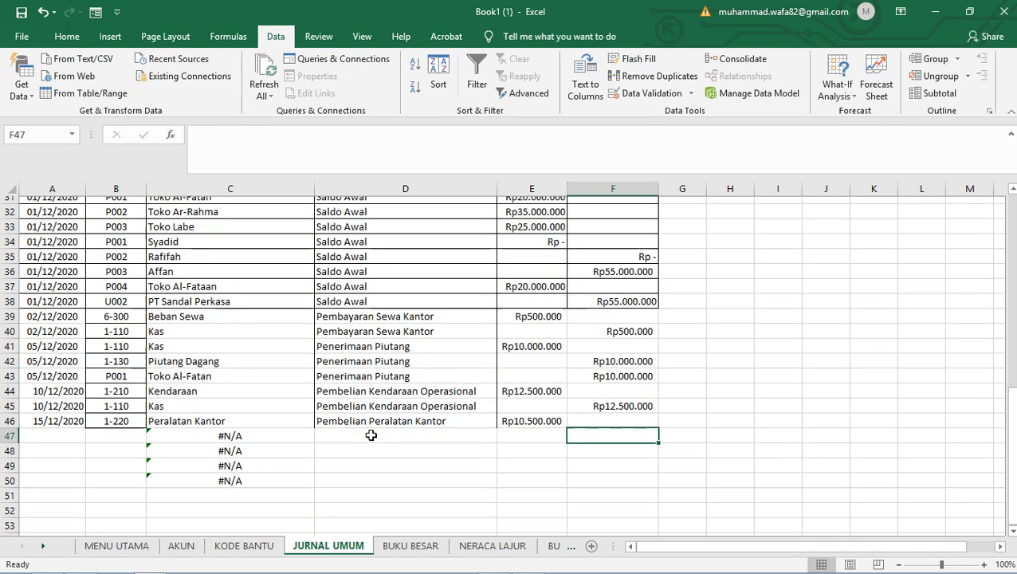
scroll(370, 435, down, 1)
click(33, 398)
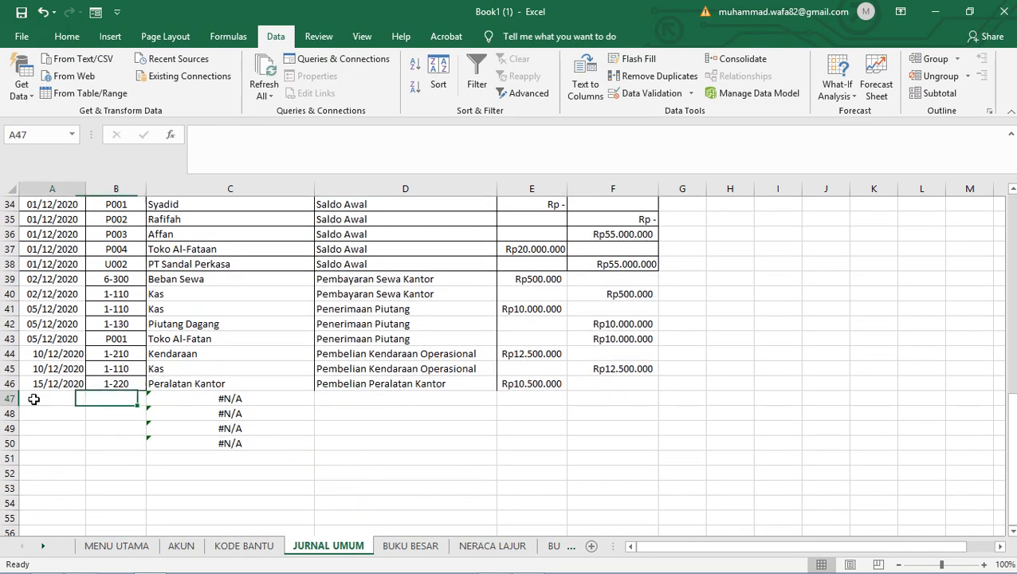
text(15/)
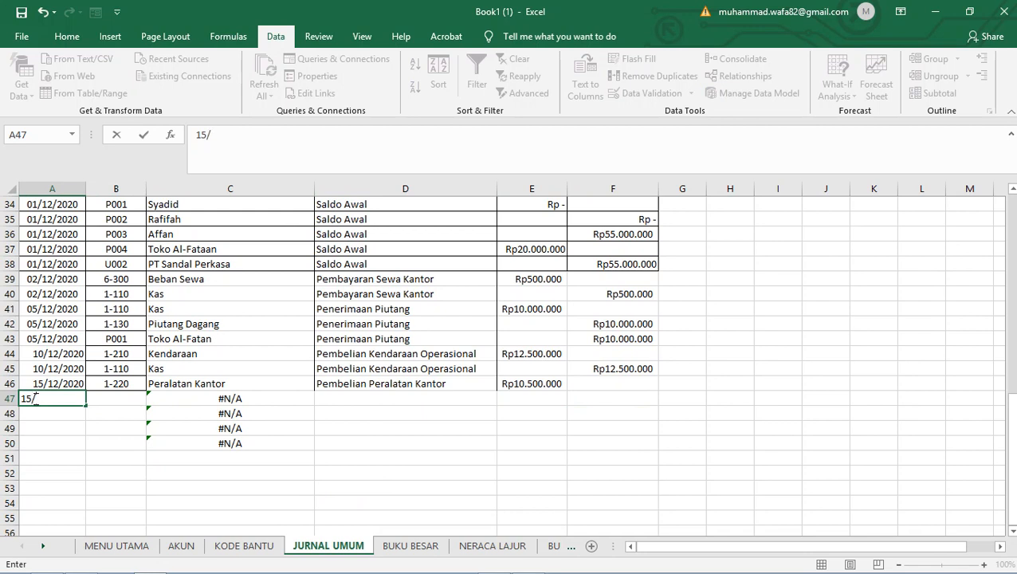
text(12/2020)
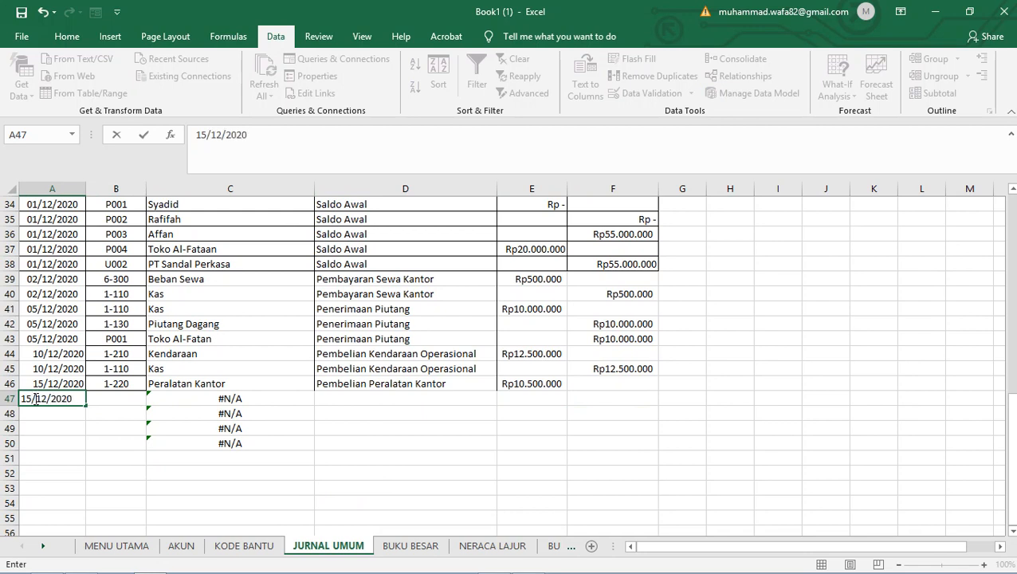
- Fill the account code cell B46 down to B50 to carry its validation list into the empty rows
right_click(137, 400)
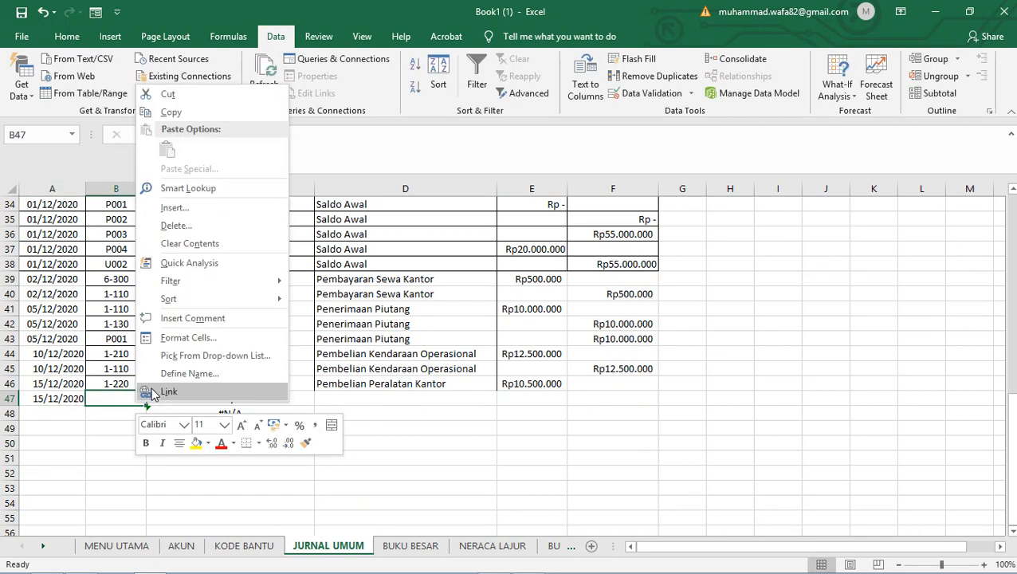
click(118, 396)
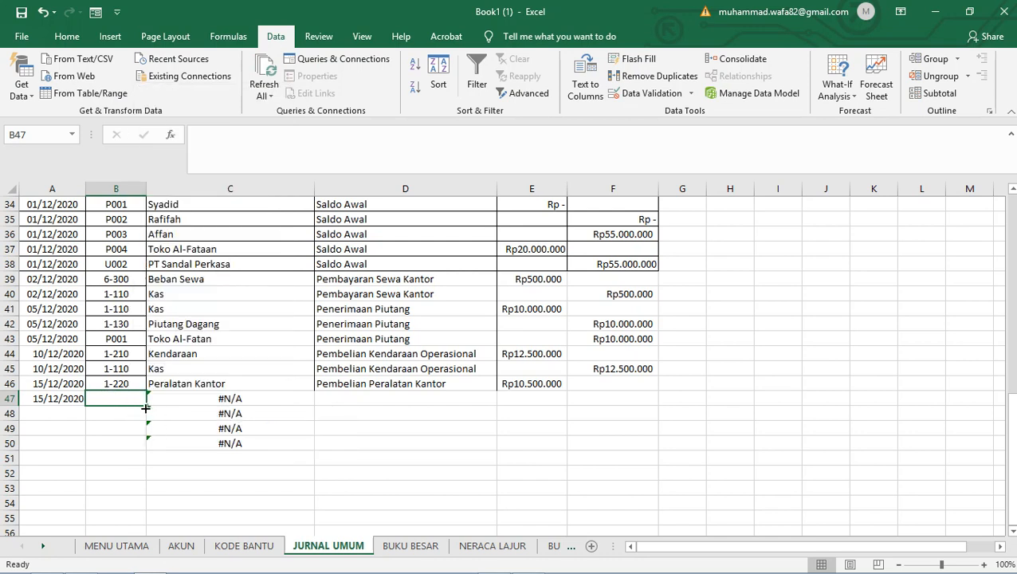
click(137, 385)
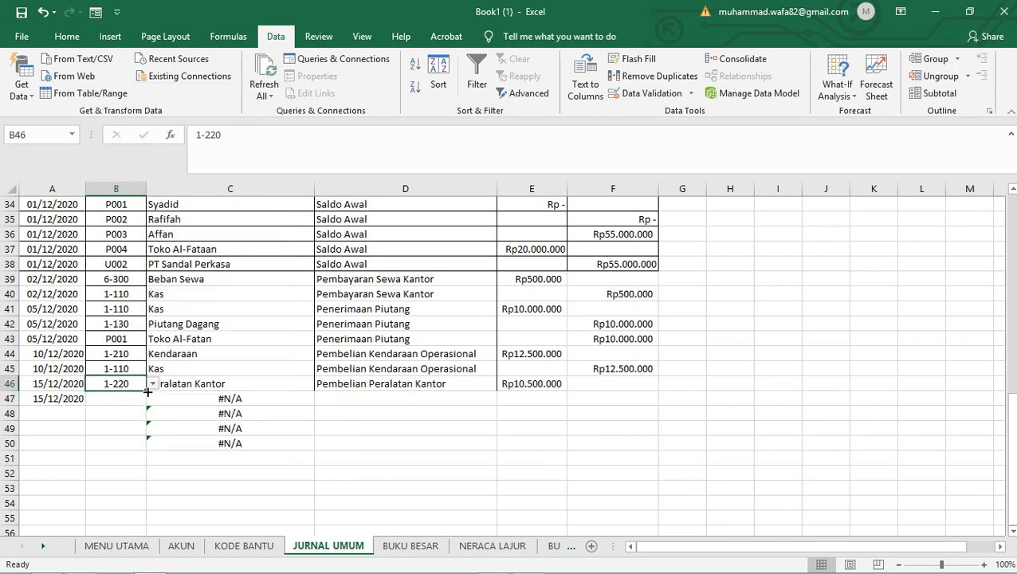
click(133, 398)
click(140, 386)
drag(144, 392, 145, 448)
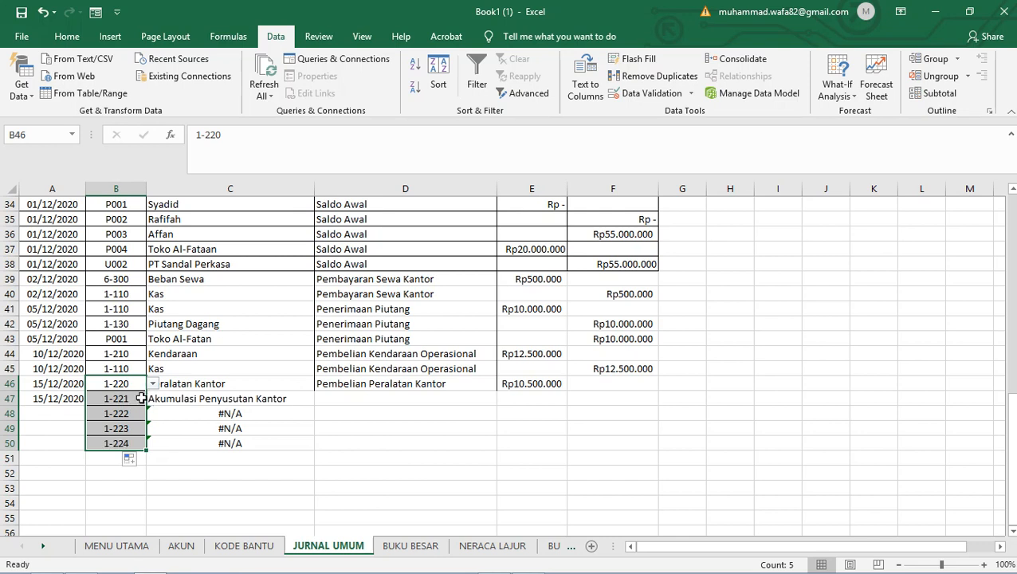
- Set account code B47 to 2-200 from its validation list for the payable side of the equipment purchase
click(137, 399)
click(154, 400)
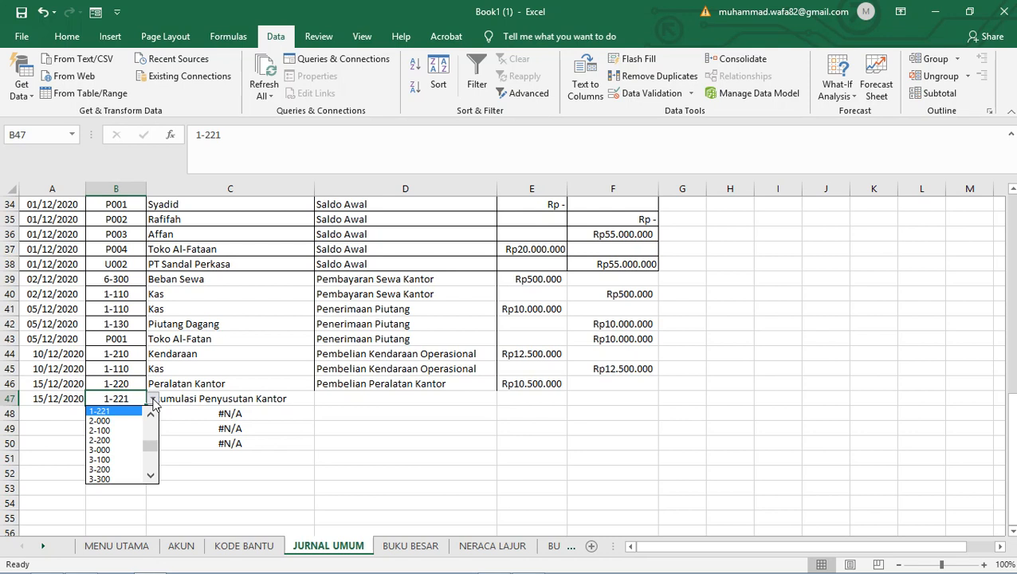
click(152, 478)
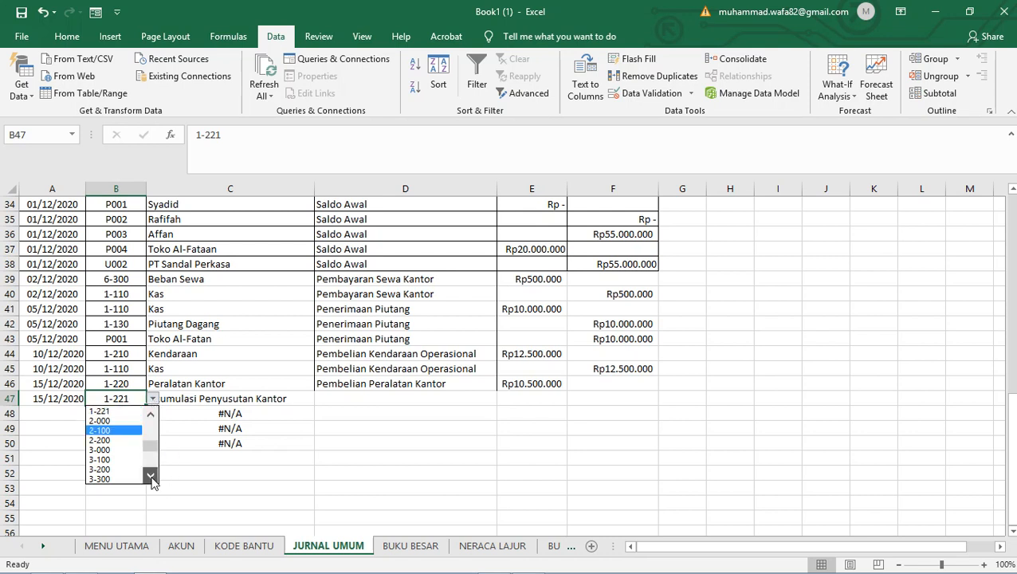
click(153, 409)
click(153, 409)
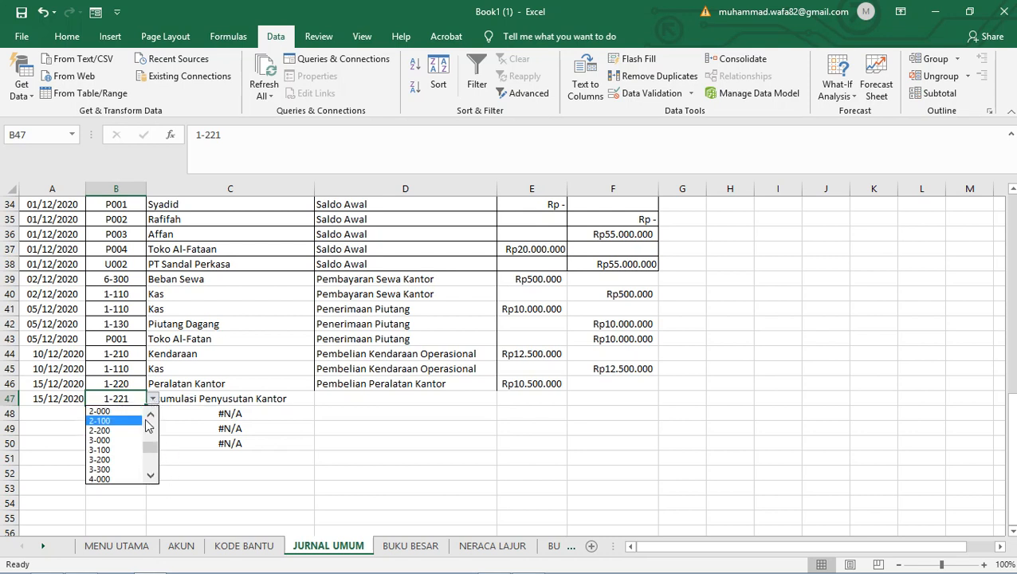
click(132, 431)
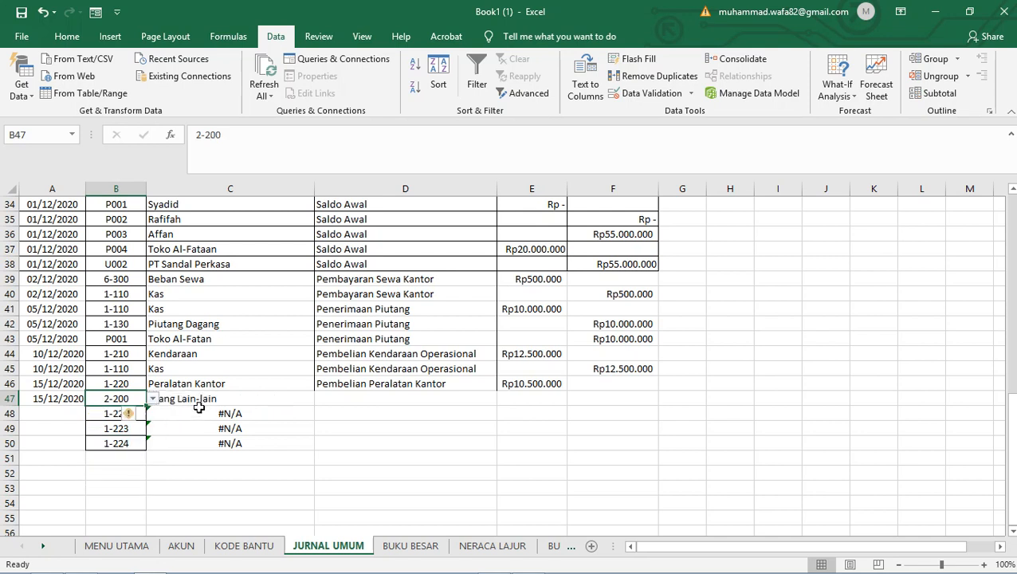
click(199, 411)
- Fill the description Pembelian Peralatan Kantor down to D47 and copy the Rp10.500.000 amount from E46 into credit cell F47
click(402, 386)
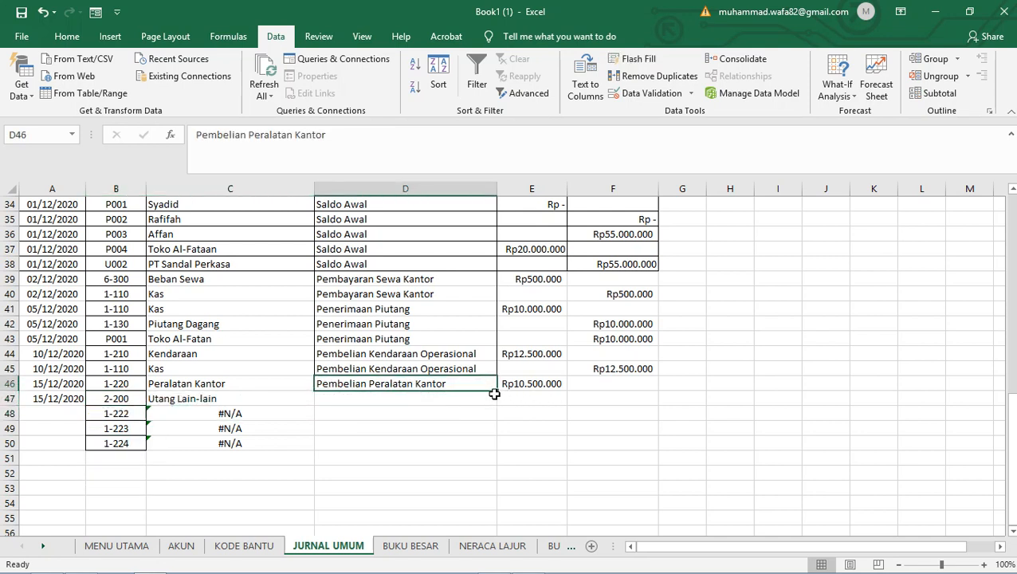
drag(495, 391, 495, 405)
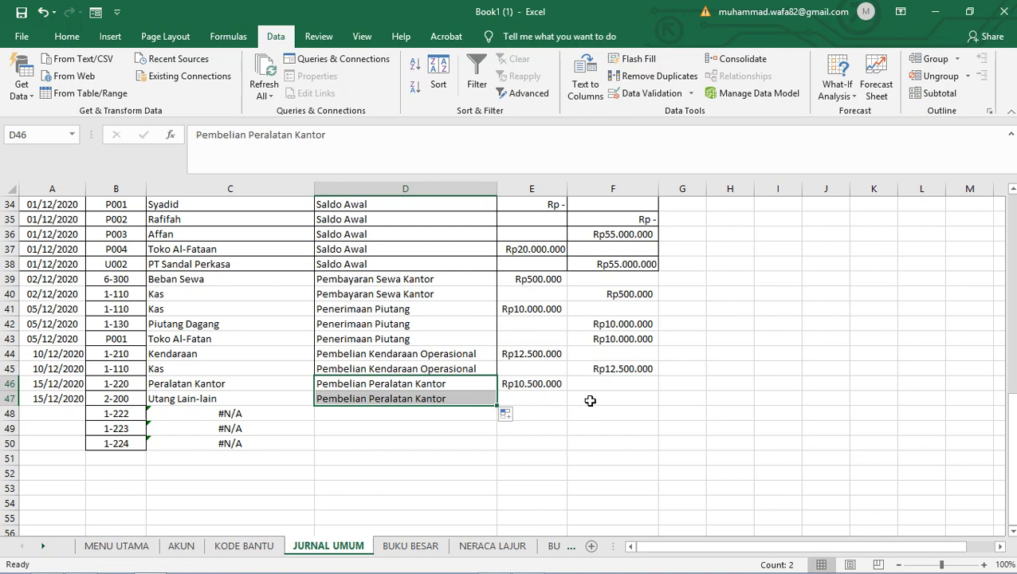
click(552, 384)
key(ctrl+c)
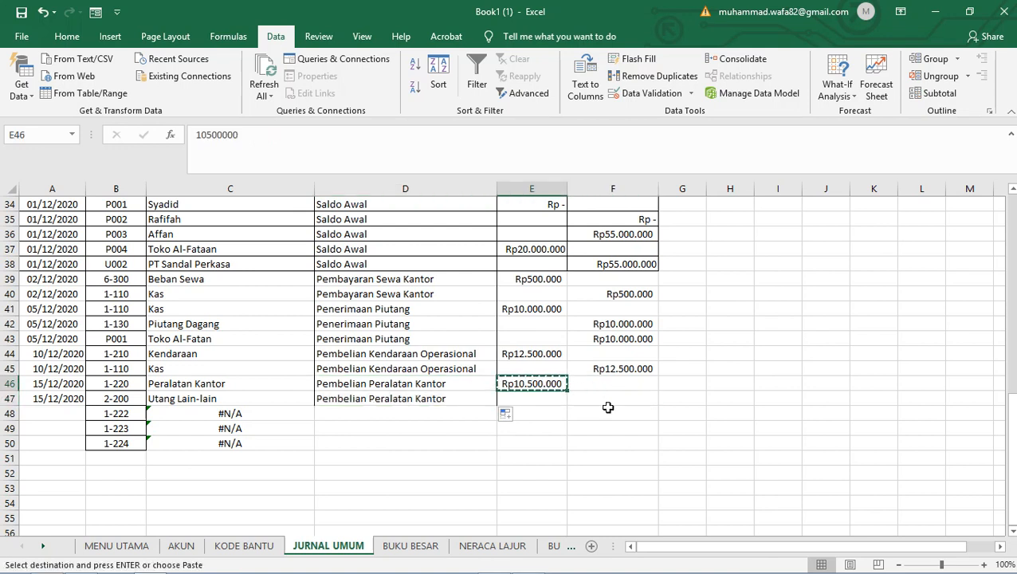
click(609, 408)
click(613, 398)
key(ctrl+v)
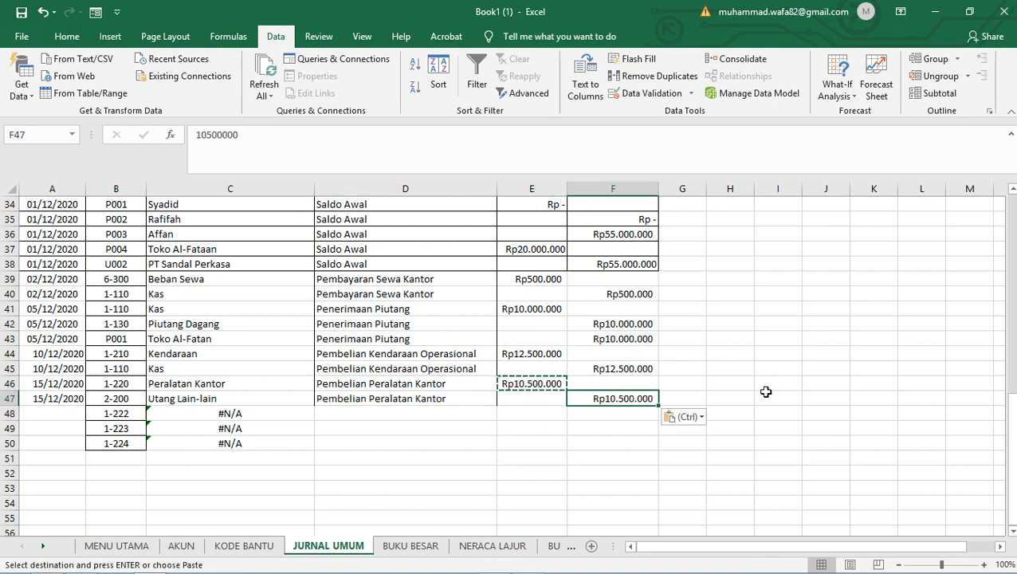
- Switch to the PDF in Adobe Acrobat to read the 19 December transaction, and return to the Excel journal at A48
click(222, 414)
click(62, 414)
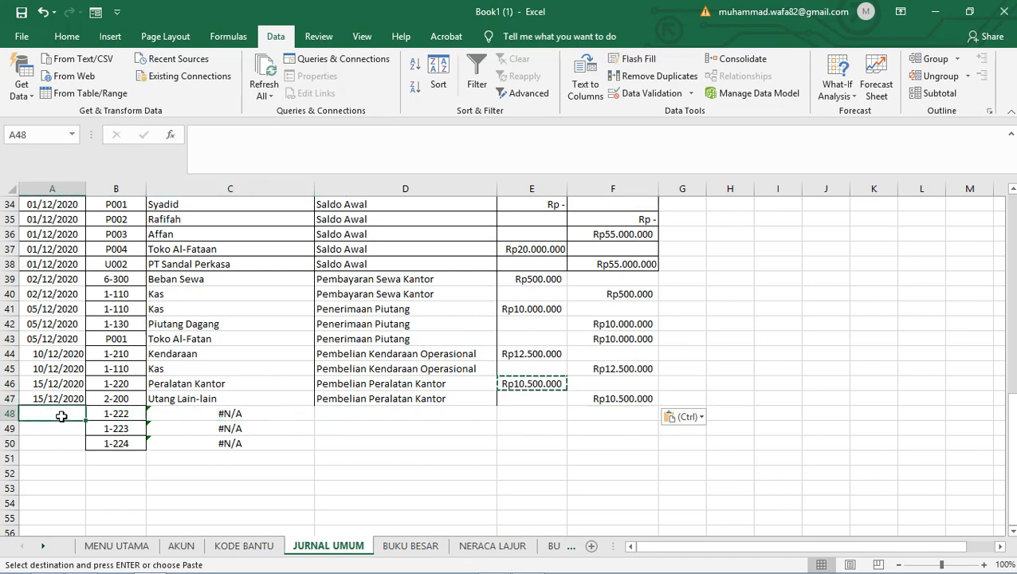
mouse_move(422, 560)
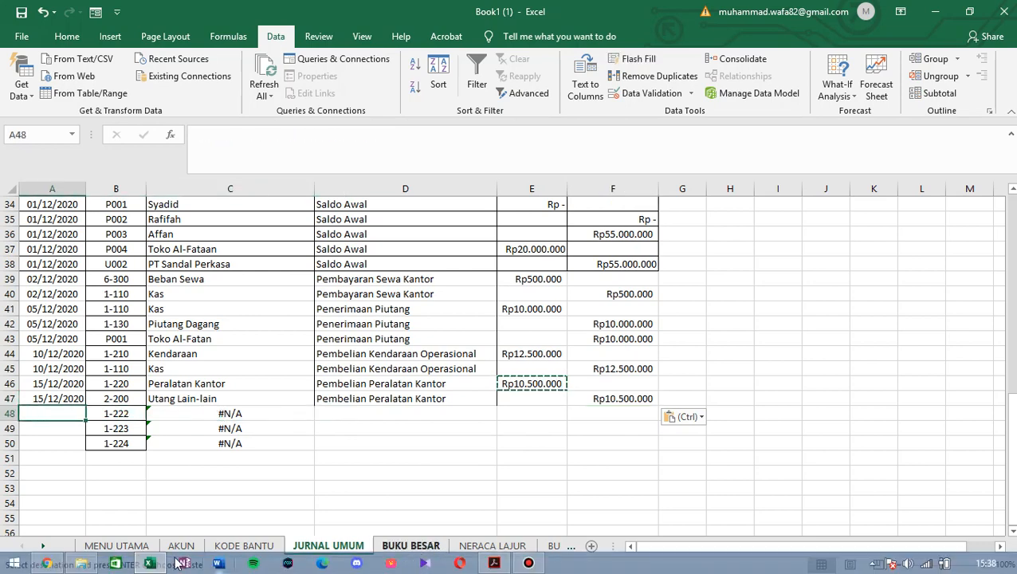
click(151, 563)
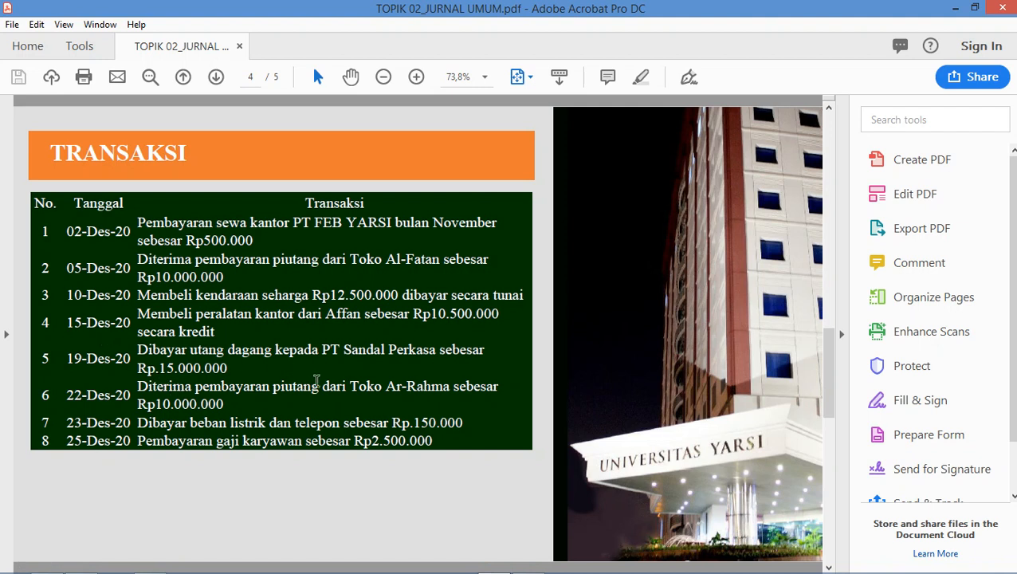
mouse_move(319, 567)
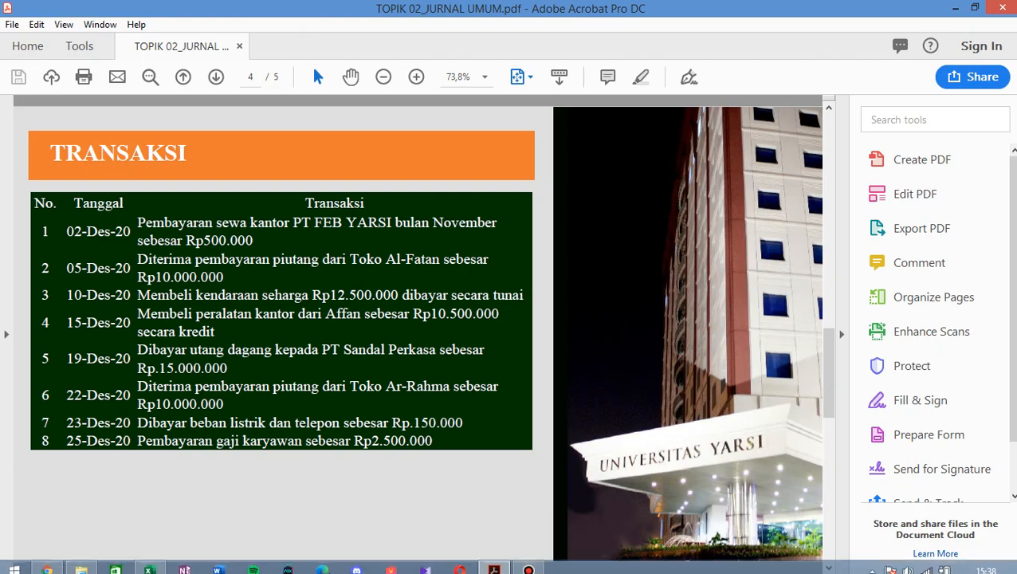
click(494, 563)
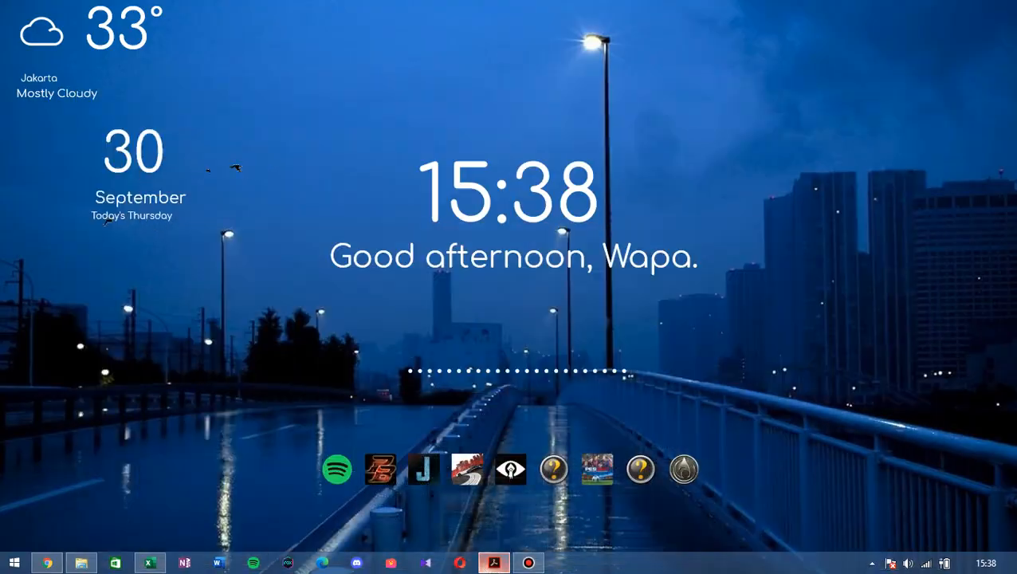
click(494, 563)
click(148, 563)
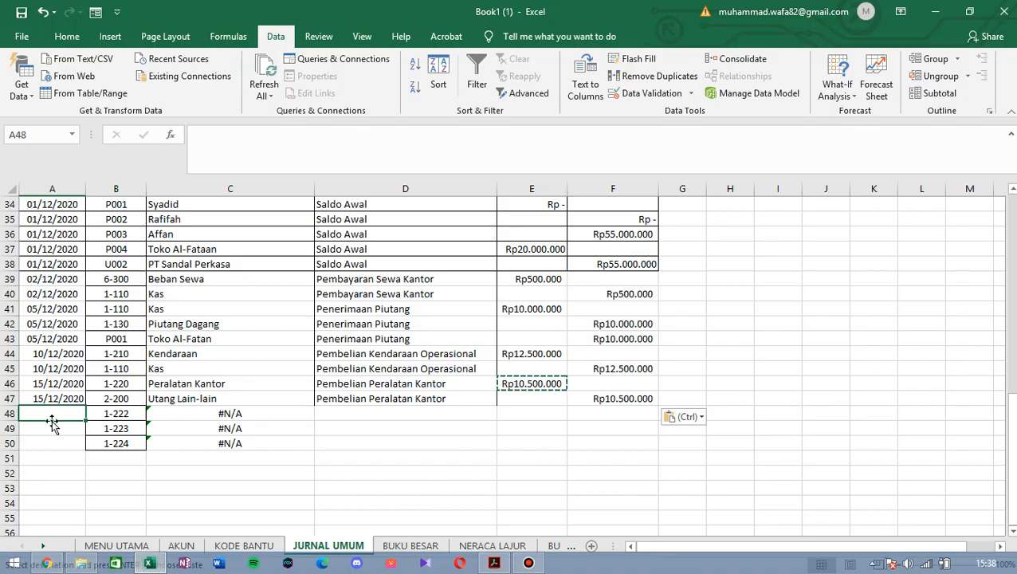
- Enter the date 19/12/2020 in A48 and A49 for both sides of the payable payment
text(19)
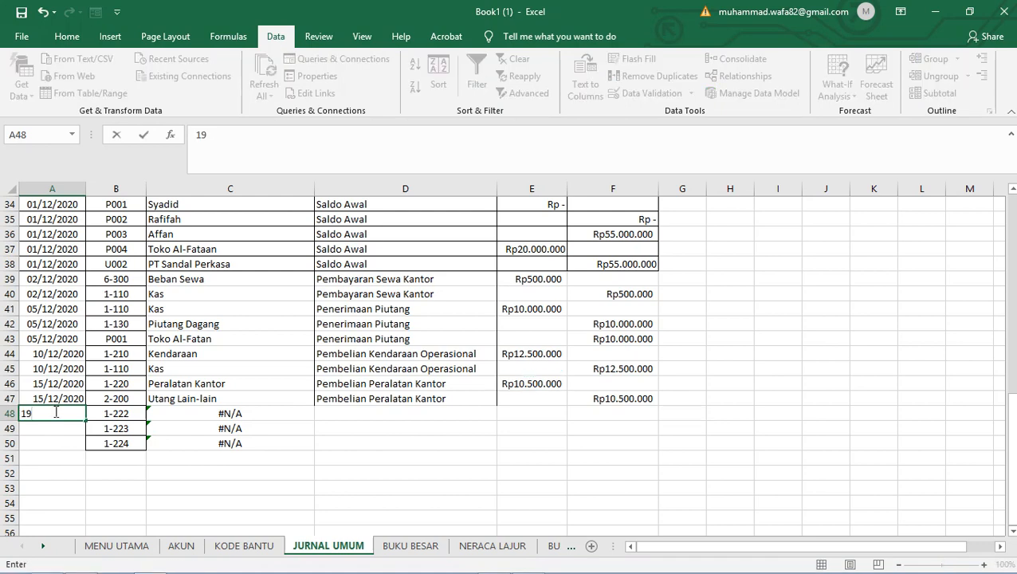
text(/12/2020)
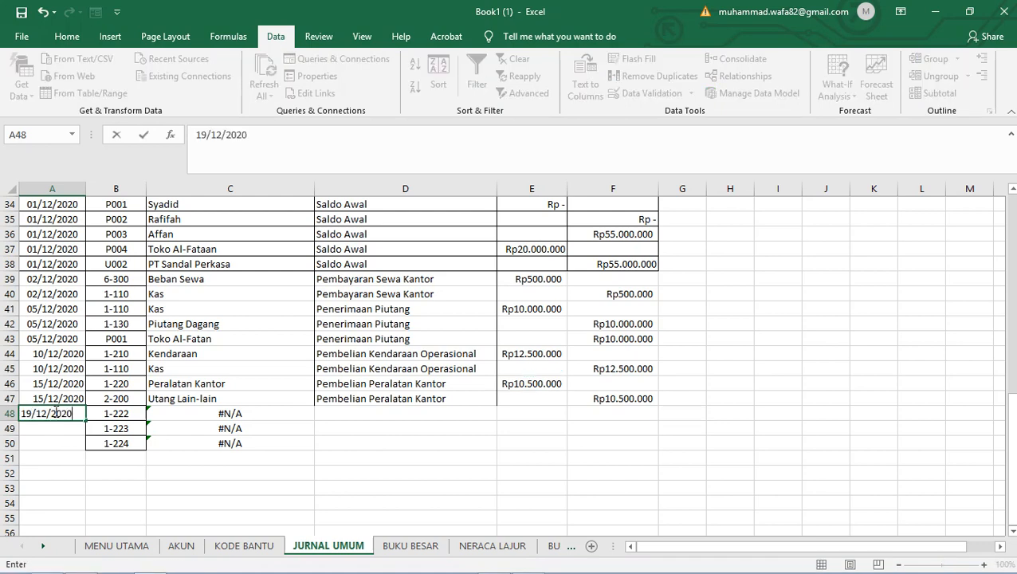
key(Tab)
click(61, 427)
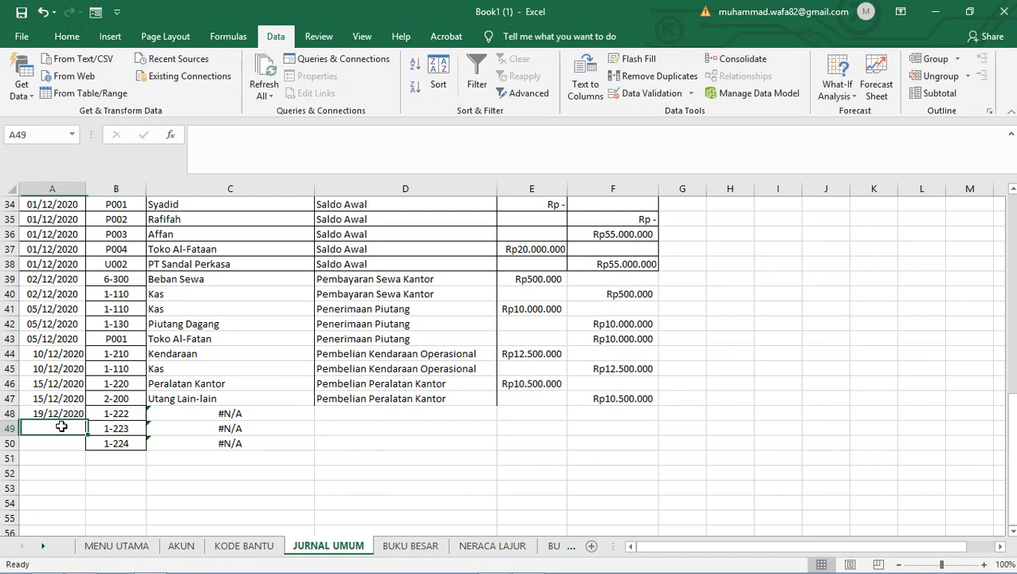
text(19)
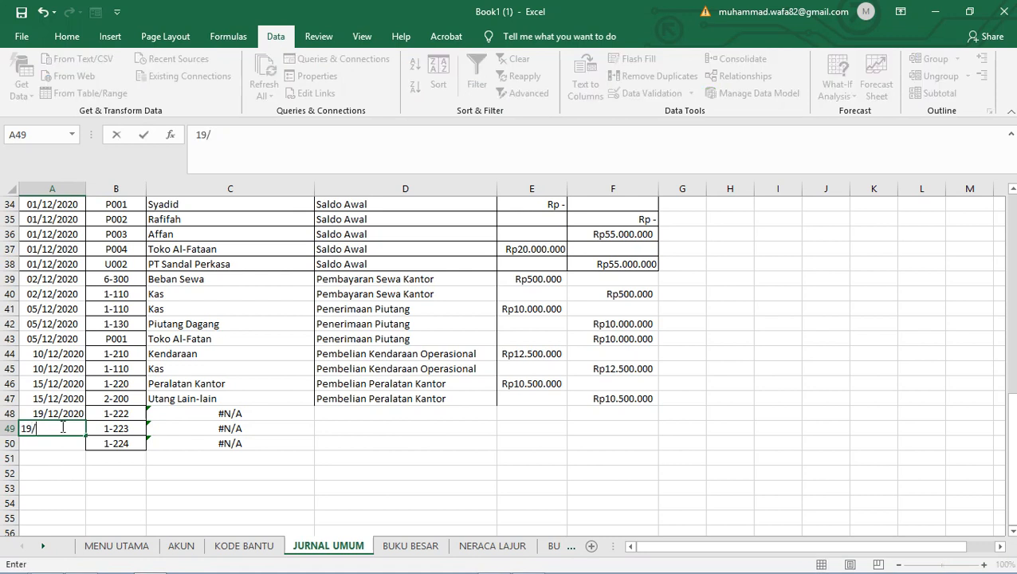
text(/12/2020)
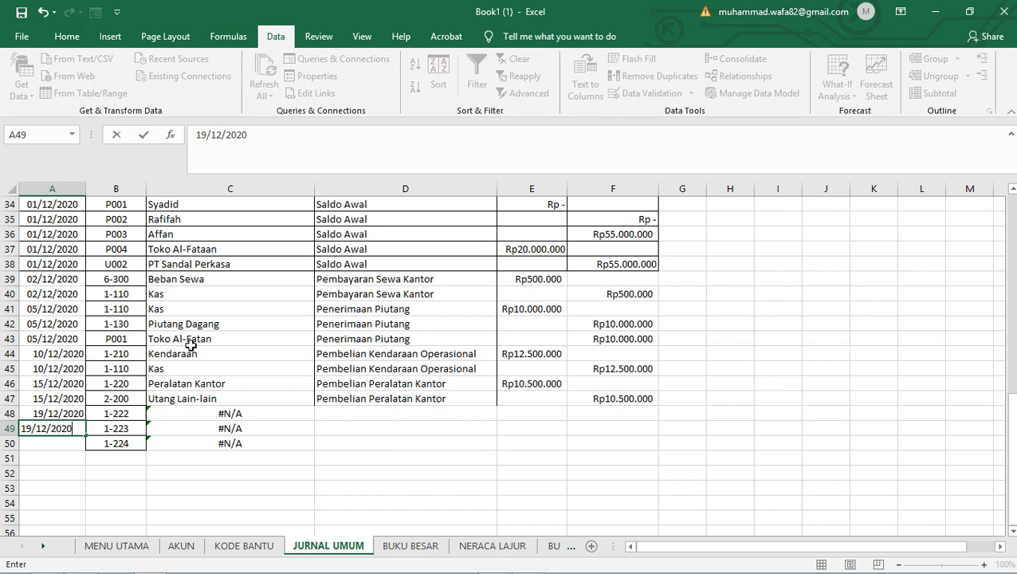
- Set account code B48 to 2-100 from its validation list for the trade payable side of the payment
click(125, 412)
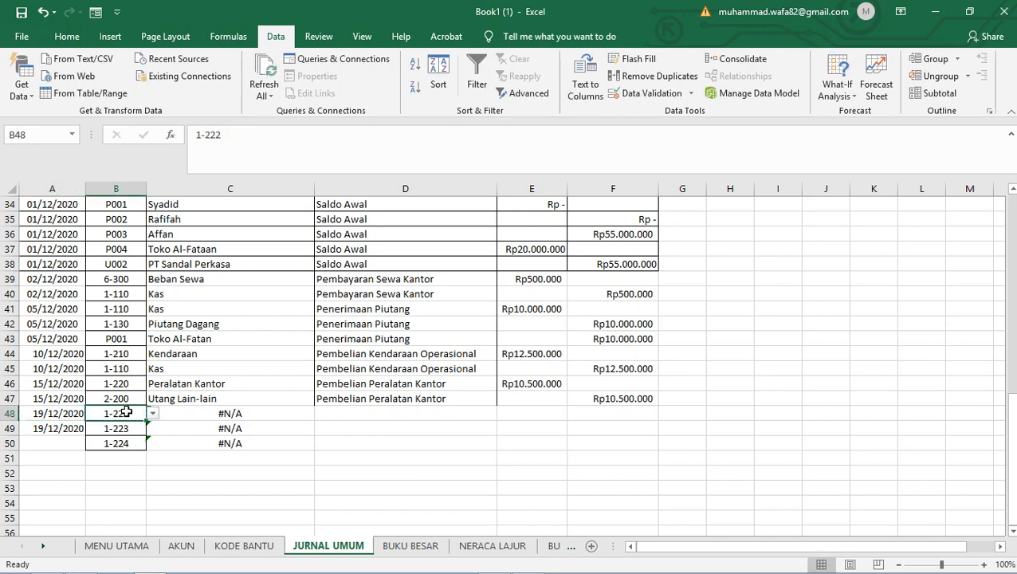
click(153, 413)
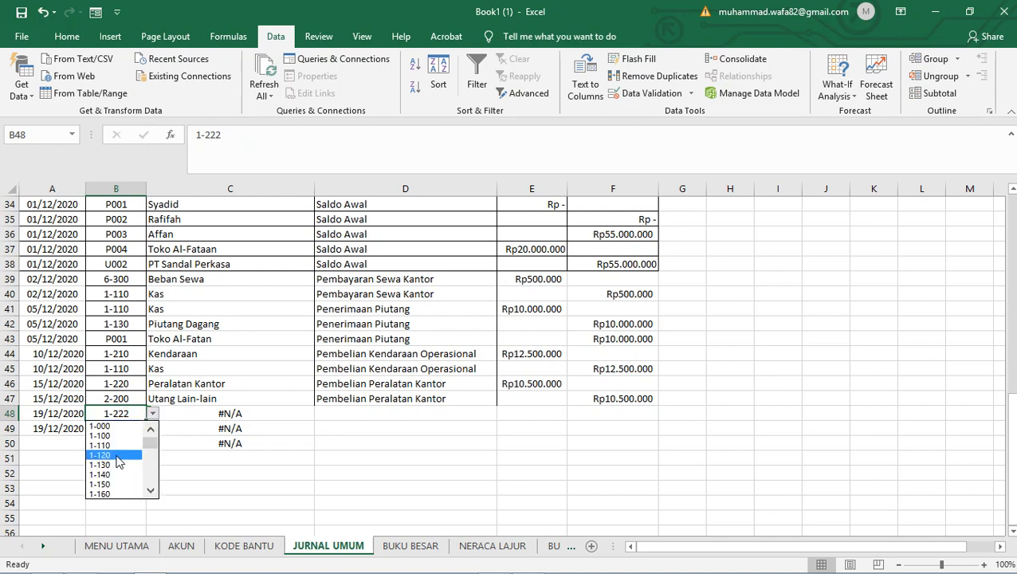
click(155, 488)
click(154, 488)
click(153, 488)
click(154, 489)
click(150, 491)
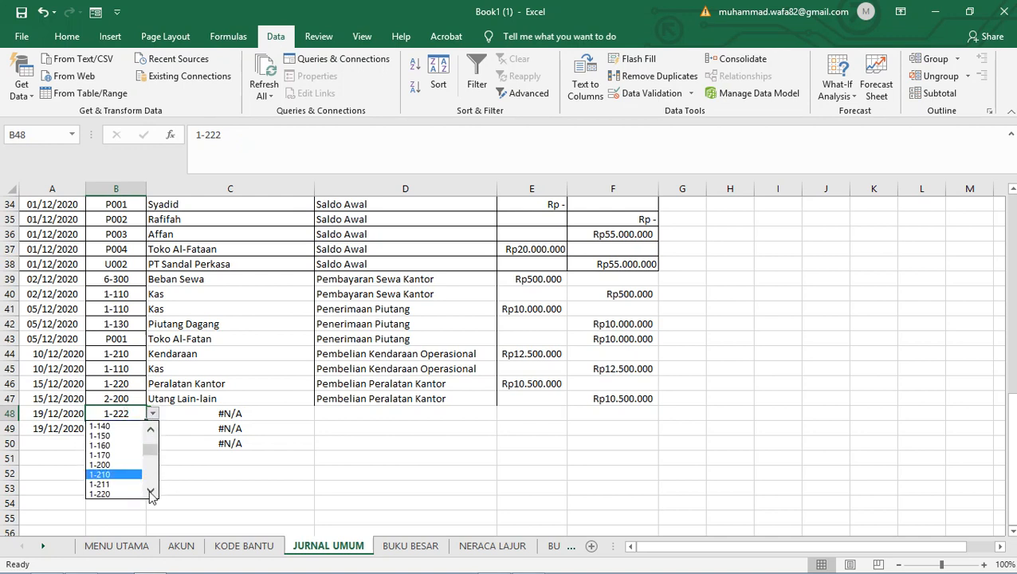
click(150, 491)
click(149, 492)
click(150, 492)
click(150, 492)
click(119, 485)
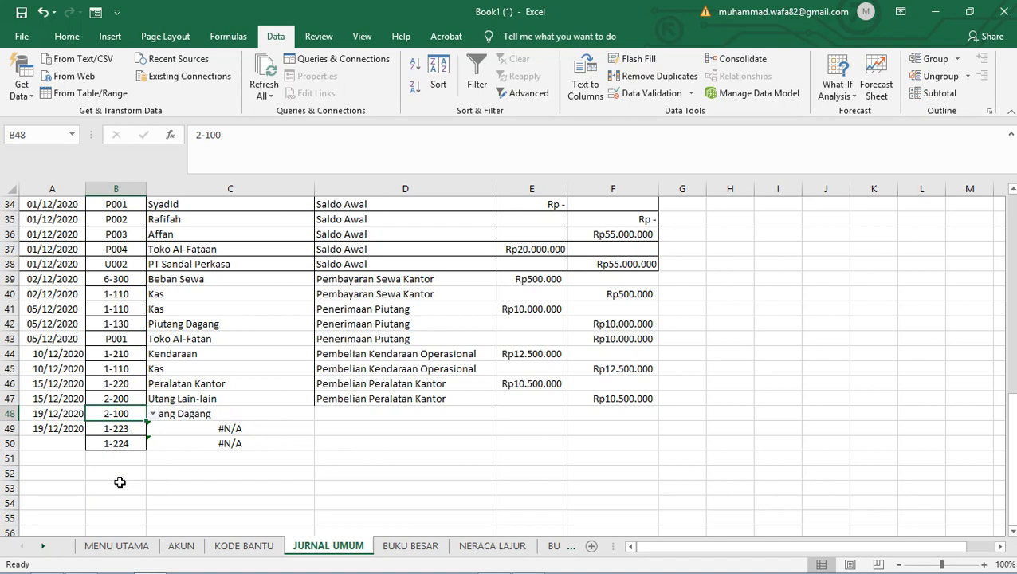
click(185, 408)
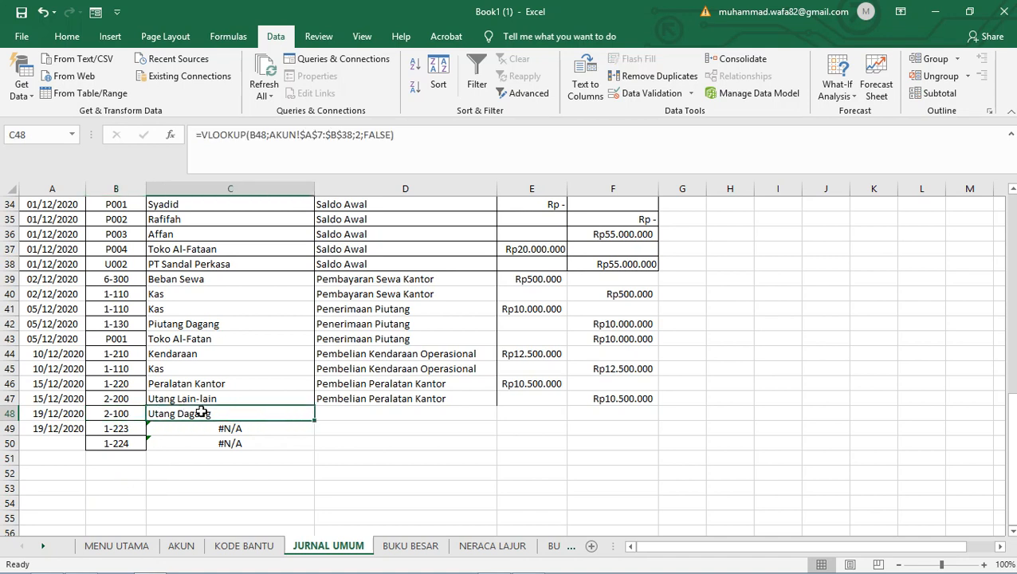
- Enter the description Pembayaran Utang for the Utang Dagang row in D48
click(357, 408)
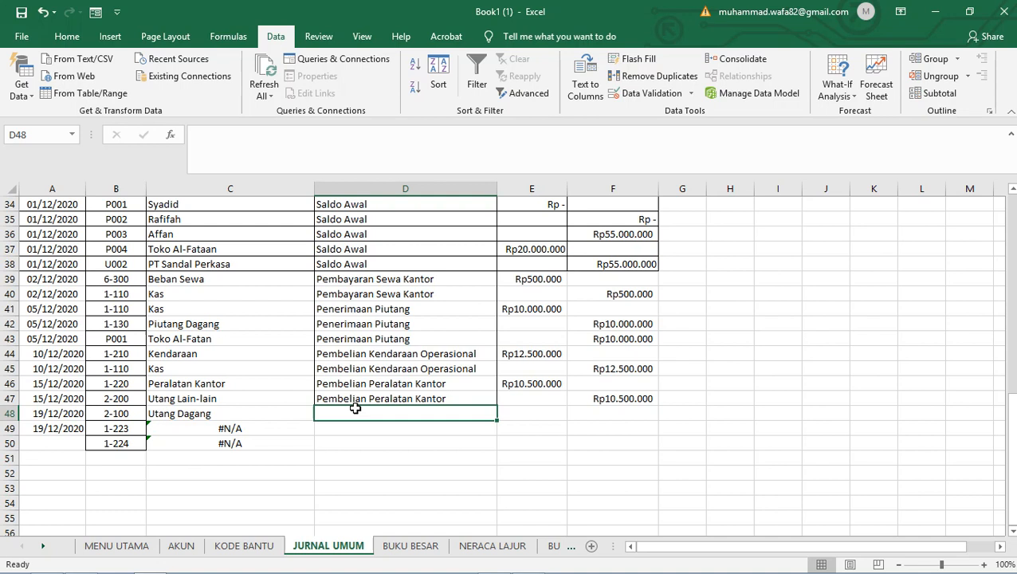
text(Pembayar)
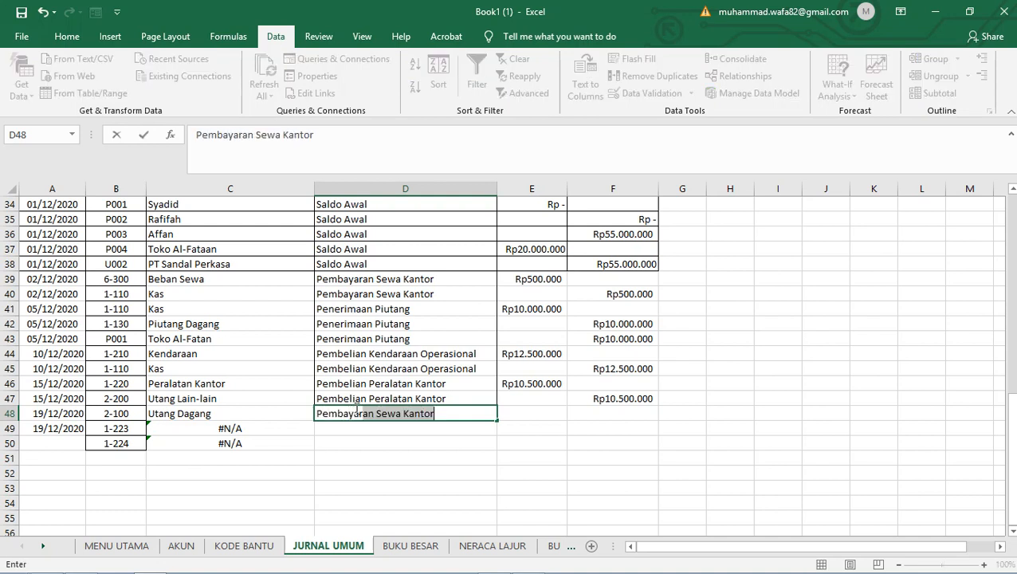
text(an Utang)
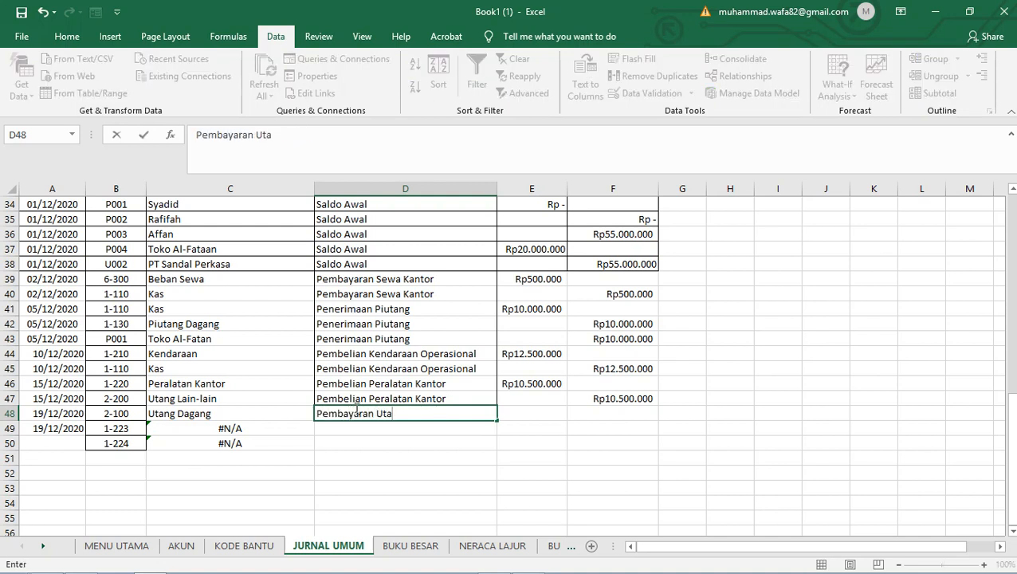
- Enter the debit amount Rp15.000.000 for the Utang Dagang account in E48
click(540, 413)
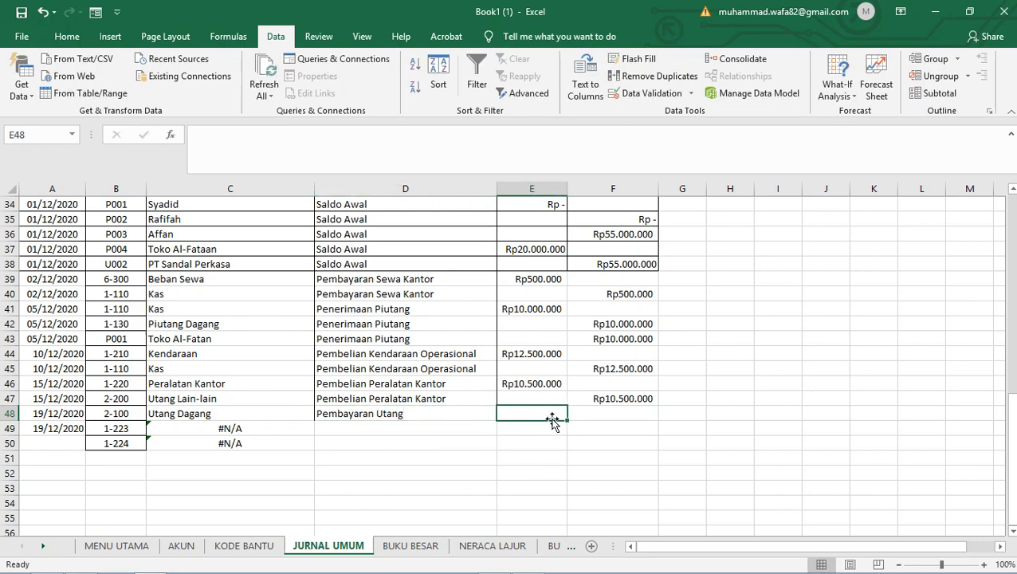
text(rp -)
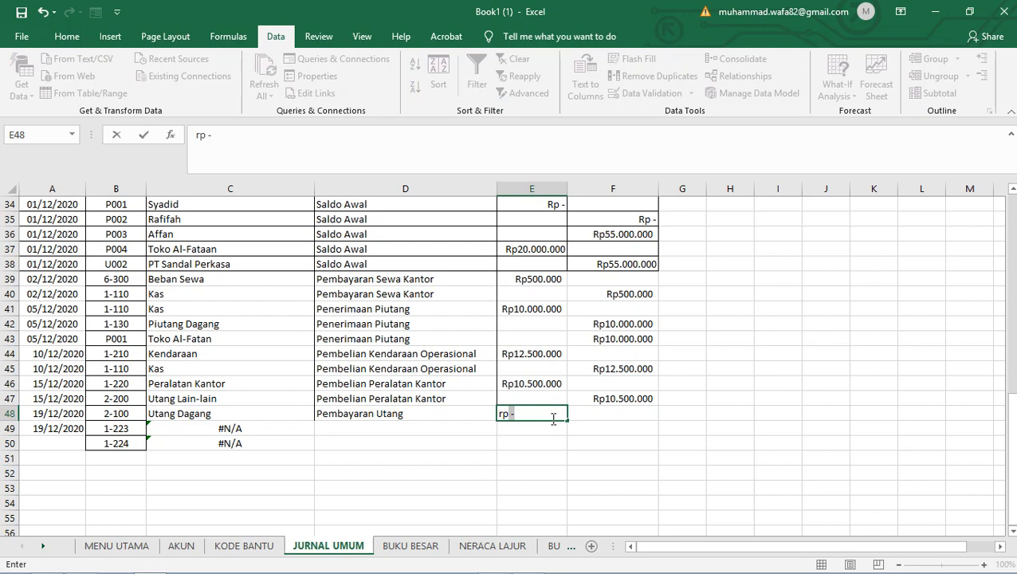
key(BackSpace)
key(BackSpace)
key(BackSpace)
key(BackSpace)
text(Rp -)
text(15.000.000)
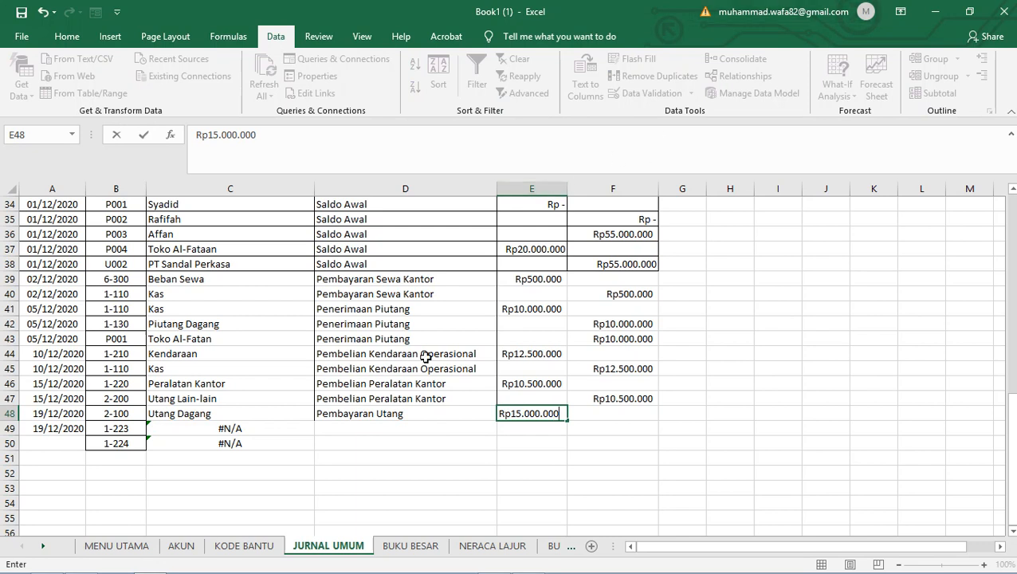
- Set account code B49 to 1-110 from its validation list for the cash side of the payable payment
click(137, 429)
click(153, 429)
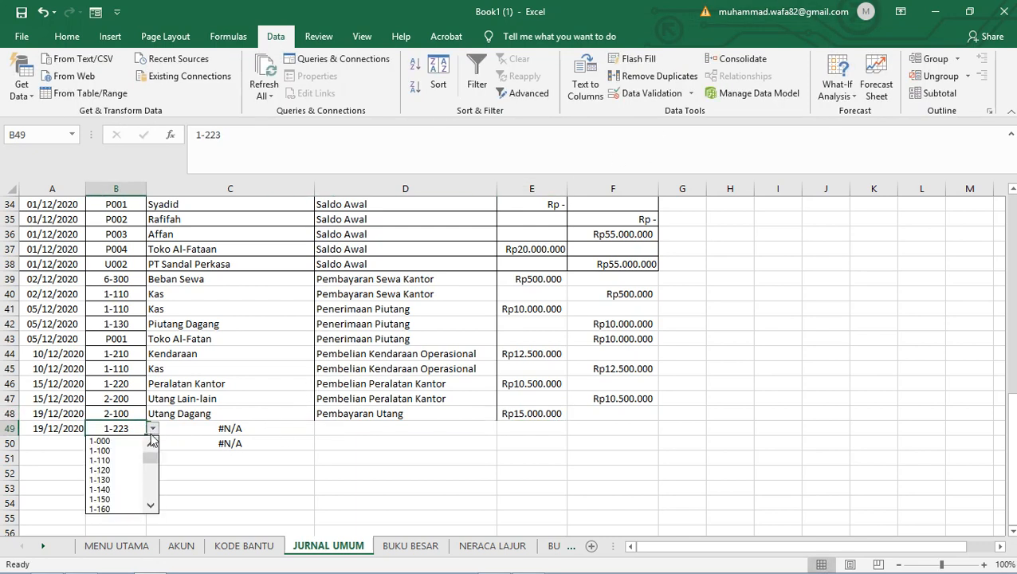
click(120, 458)
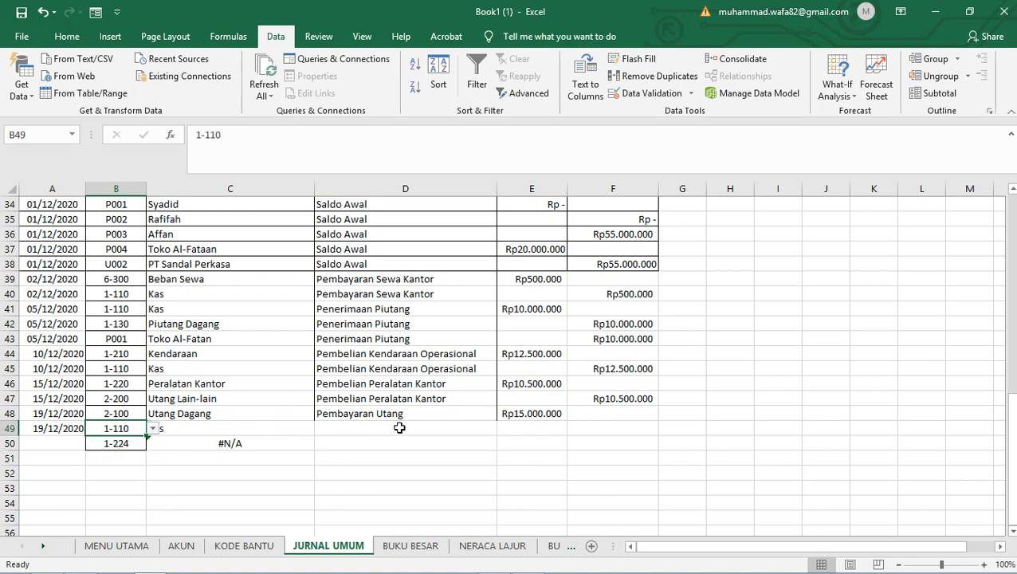
- Move the description Pembayaran Utang from D48 to D49 and fill it back up so both payment rows carry it
click(397, 429)
click(438, 409)
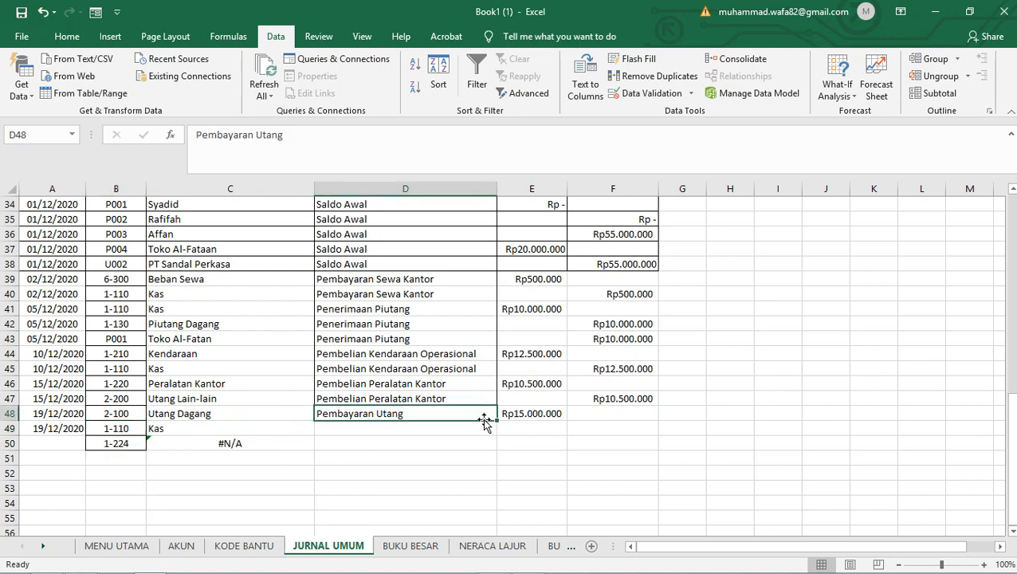
mouse_move(494, 428)
mouse_down()
mouse_move(494, 443)
mouse_move(449, 412)
mouse_move(492, 436)
mouse_up()
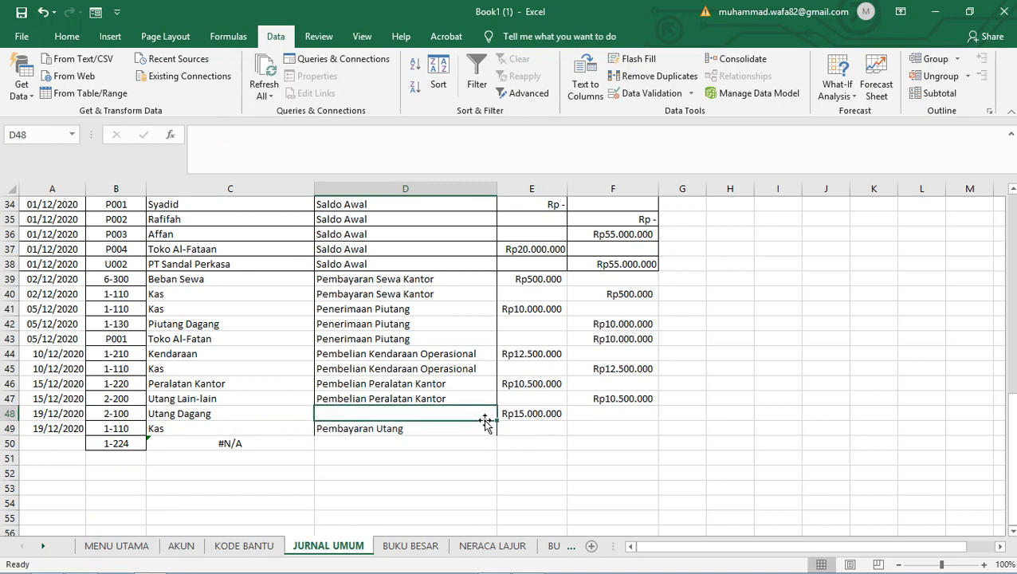
click(490, 425)
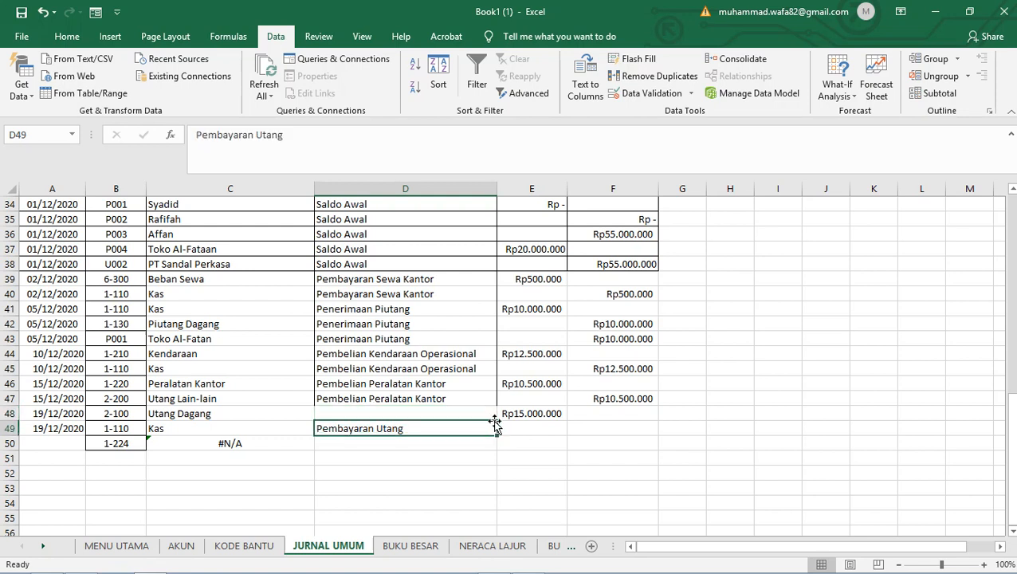
drag(498, 432, 496, 415)
- Copy the Rp15.000.000 debit amount from E48 into credit cell F49 for the Kas account
click(523, 428)
click(624, 429)
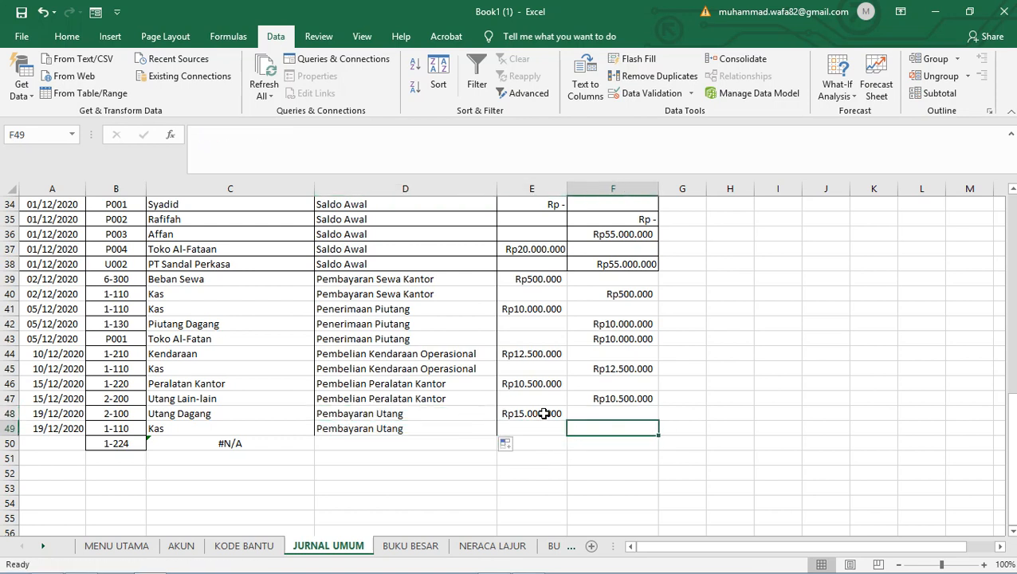
click(547, 411)
key(ctrl+c)
click(628, 430)
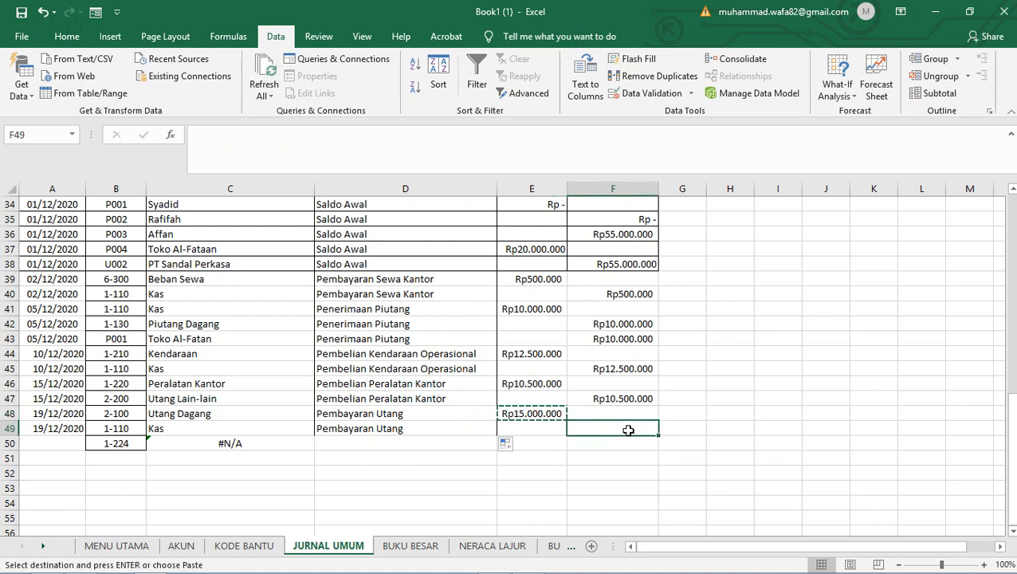
key(ctrl+v)
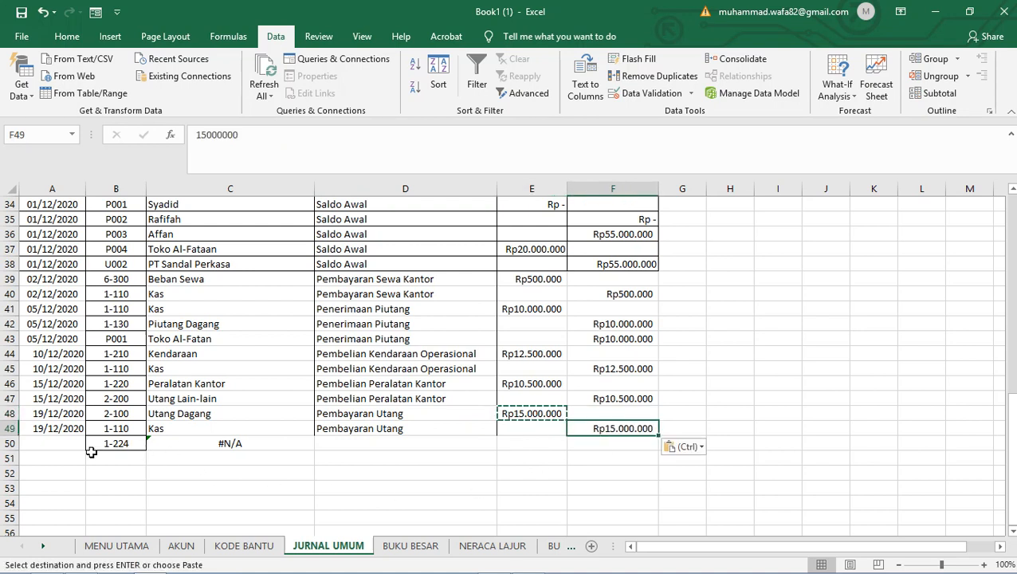
click(62, 440)
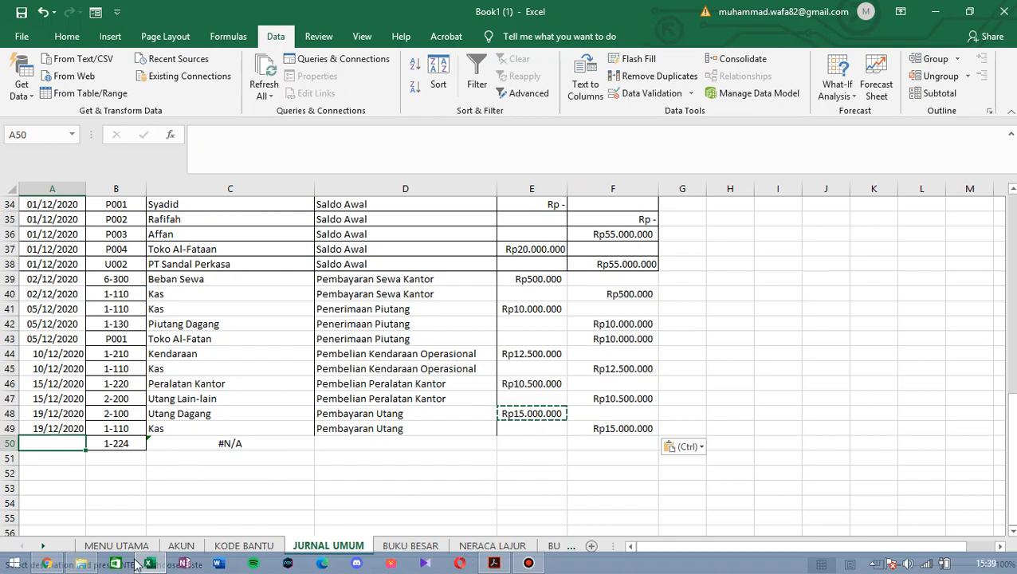
- Check the 22 December transaction in the PDF, fill the code cell B50 down to B52, and set B50 to 1-110
click(494, 564)
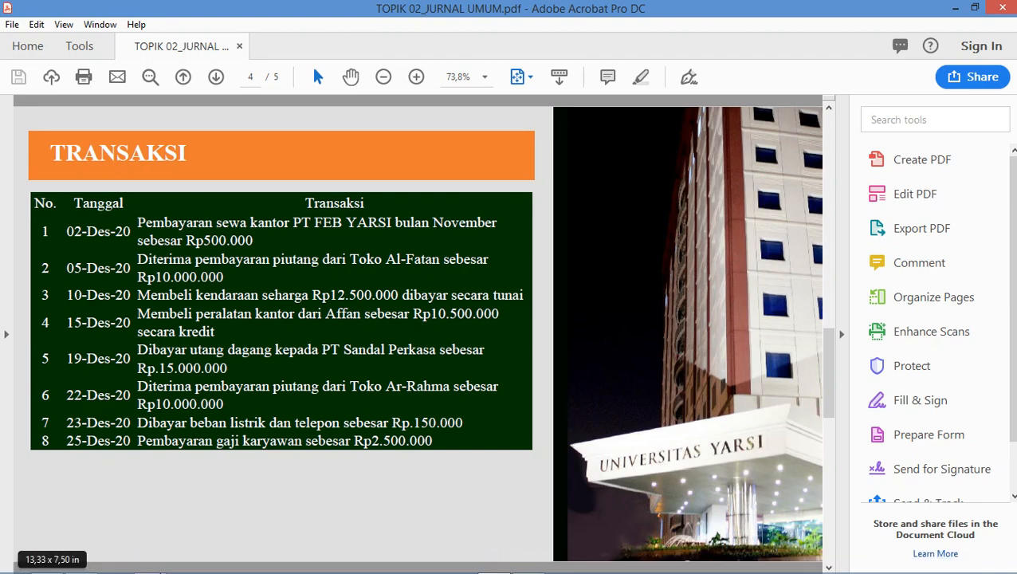
click(148, 564)
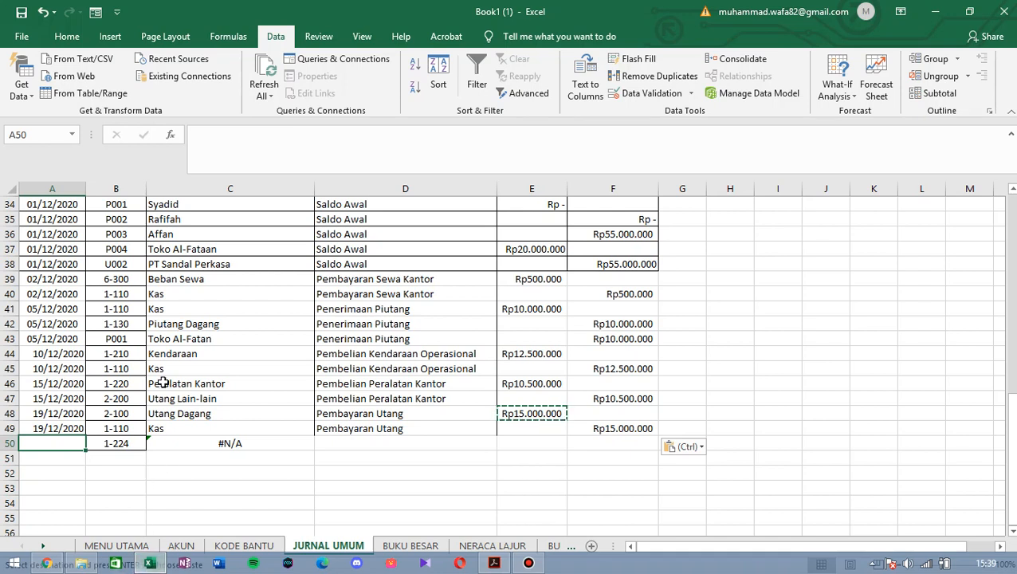
click(122, 443)
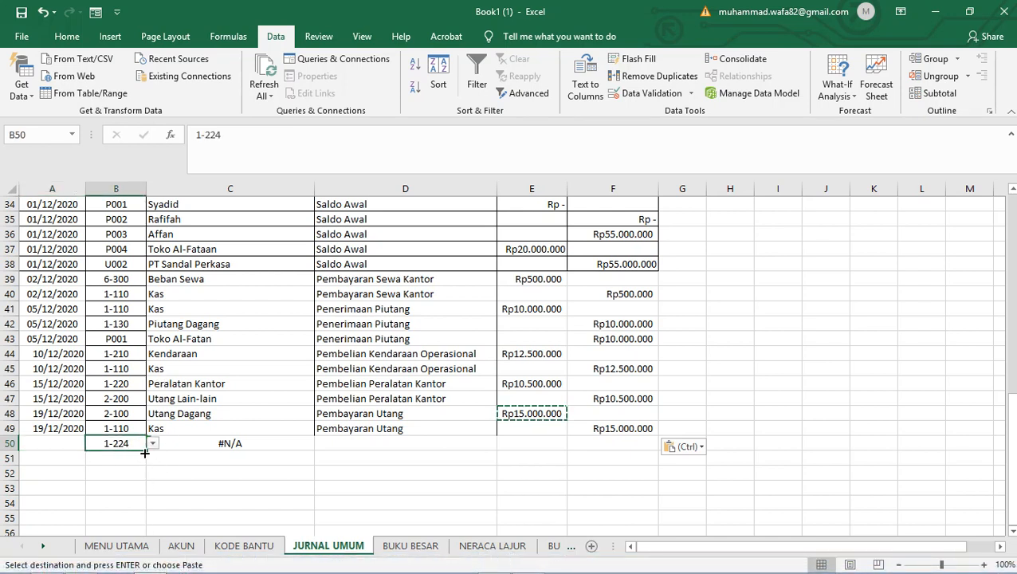
drag(145, 451, 138, 479)
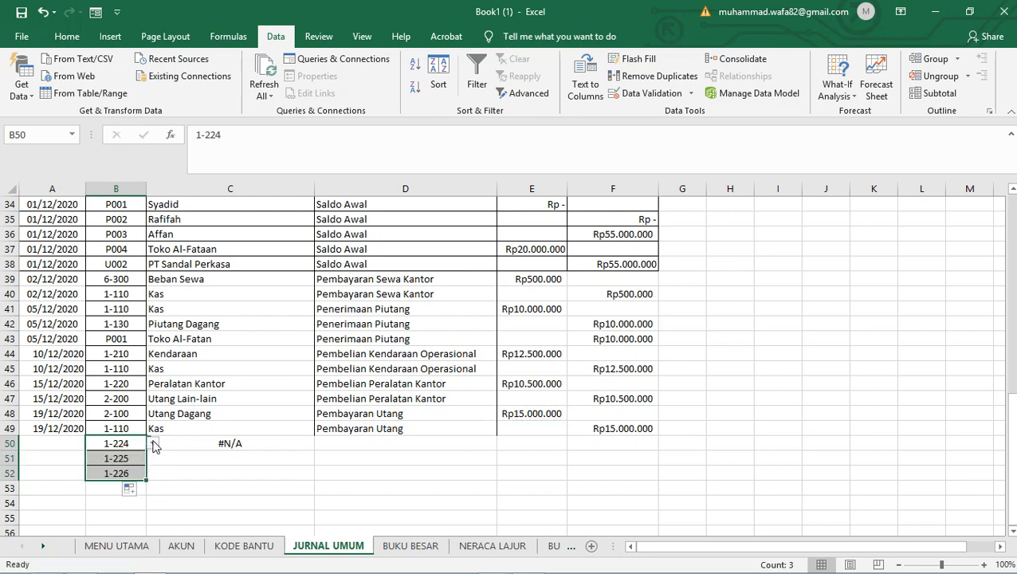
click(154, 443)
click(120, 470)
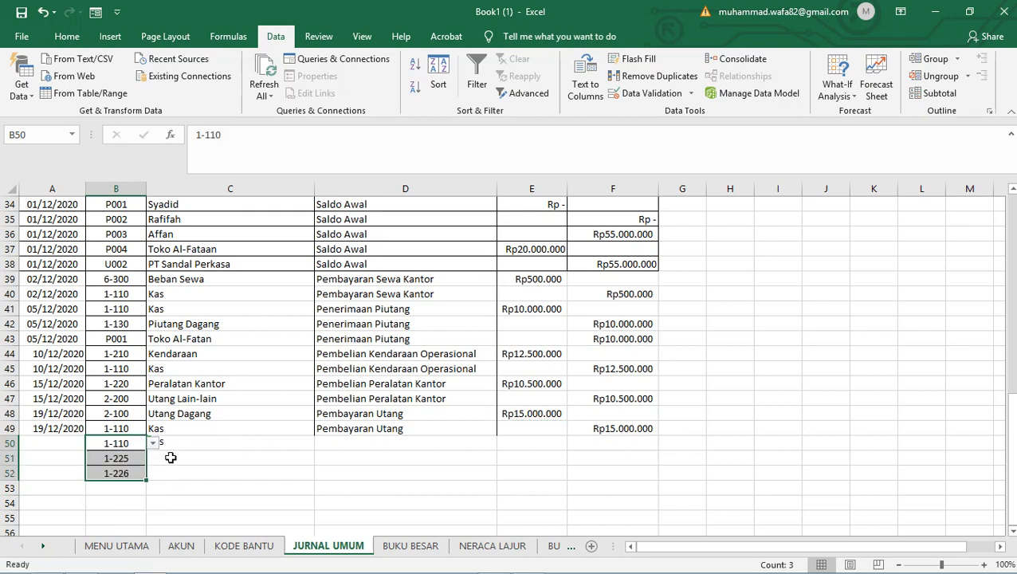
click(214, 442)
- Enter the date 22/12/2020 in A50 and the description Penerimaan Piutang in D50
click(60, 441)
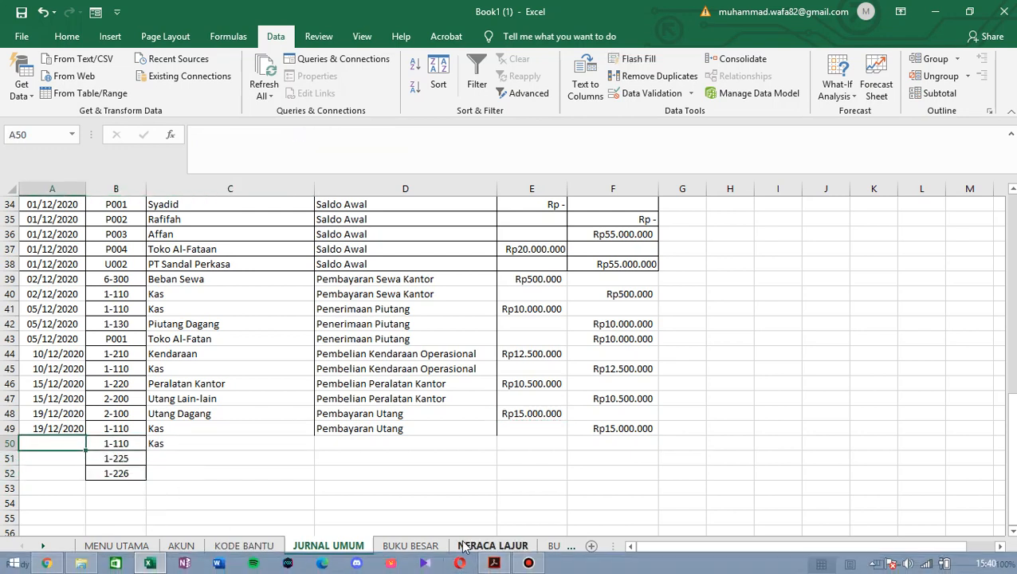
text(22/12/2)
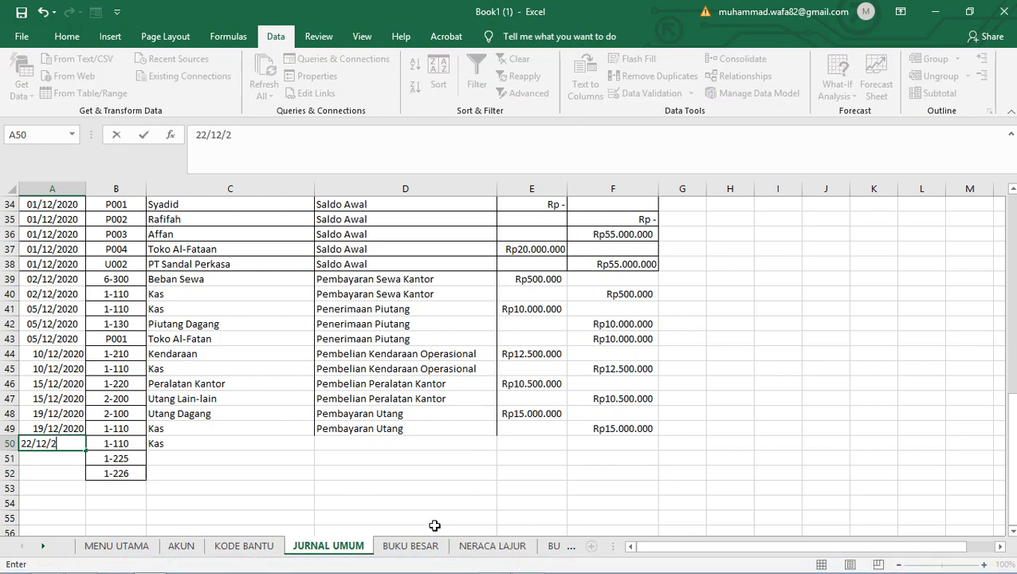
text(020)
click(374, 449)
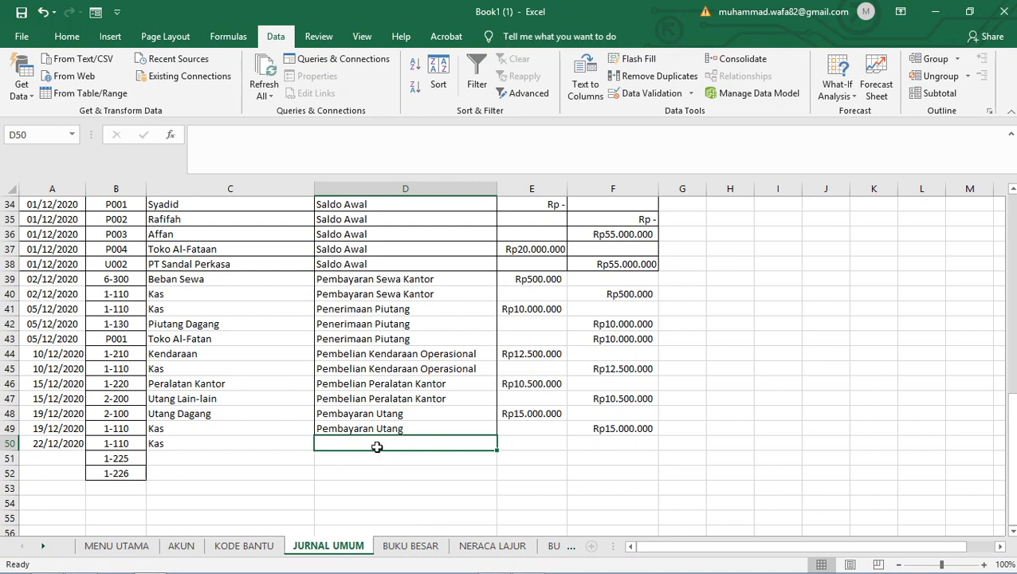
text(Pe)
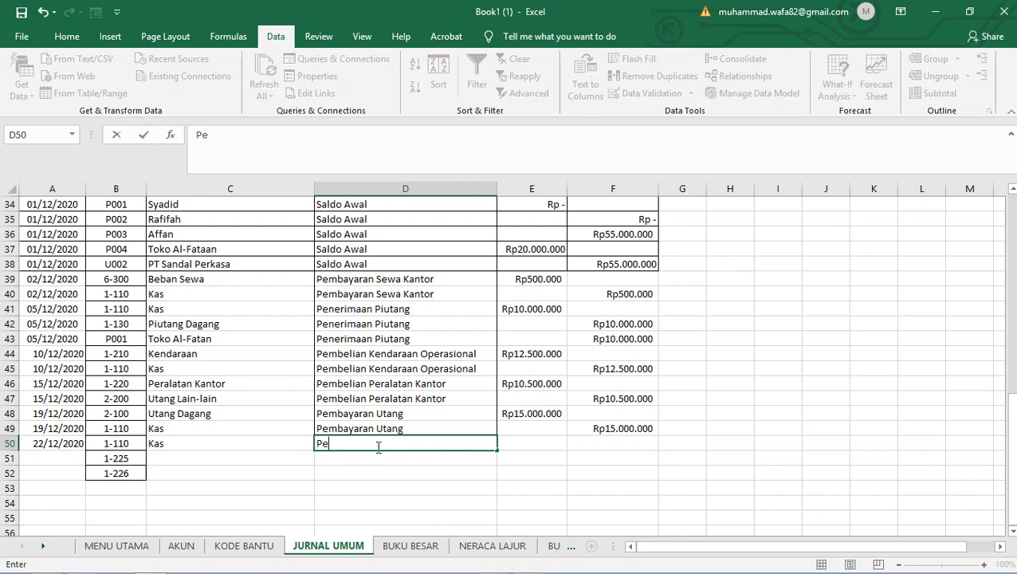
text(nerimaan Piutang)
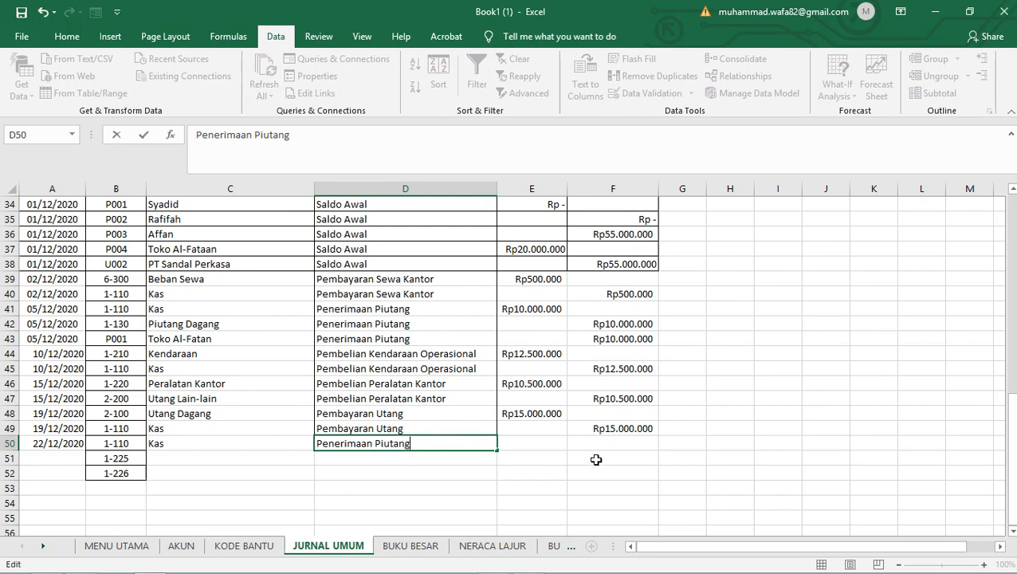
- Check the transaction amount in the PDF and enter Rp10.000.000 as the Kas debit in E50
click(518, 443)
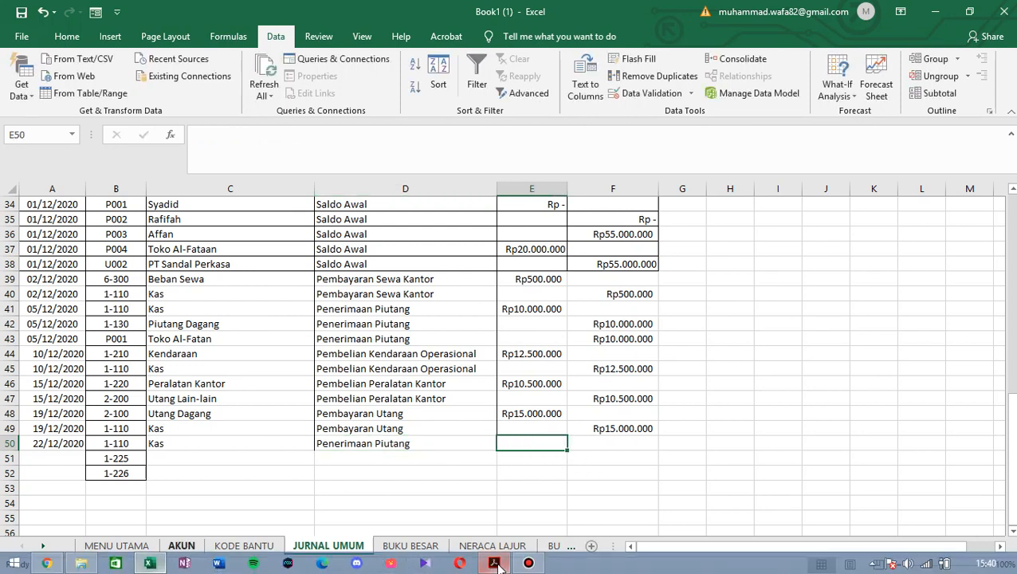
click(494, 564)
click(149, 564)
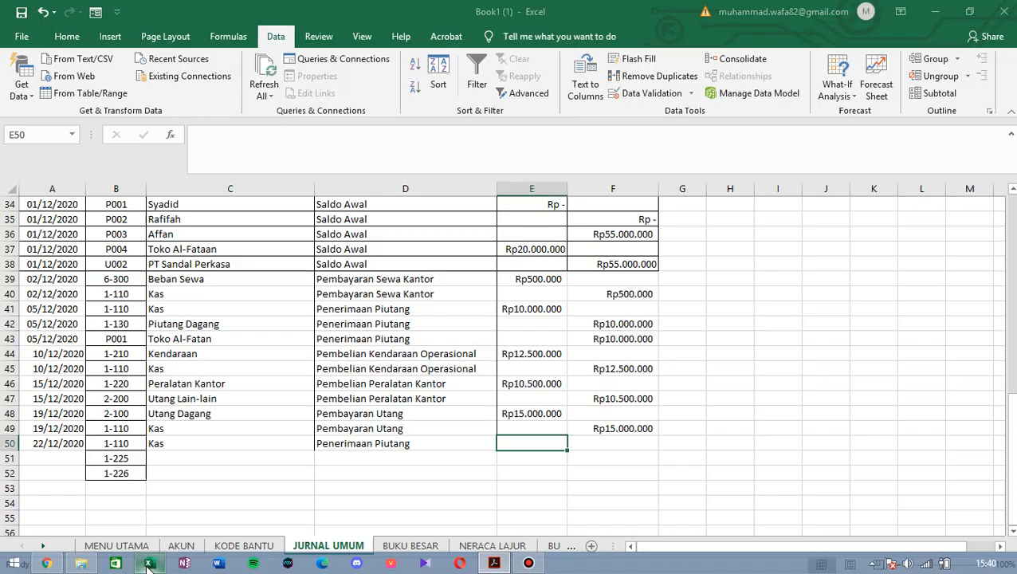
text(Rp -)
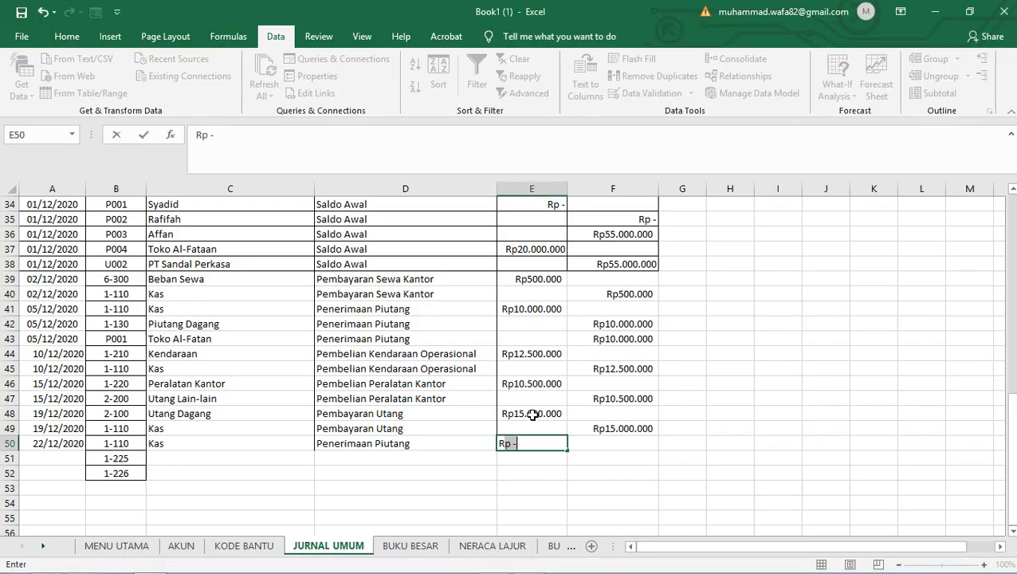
text(10.000.000)
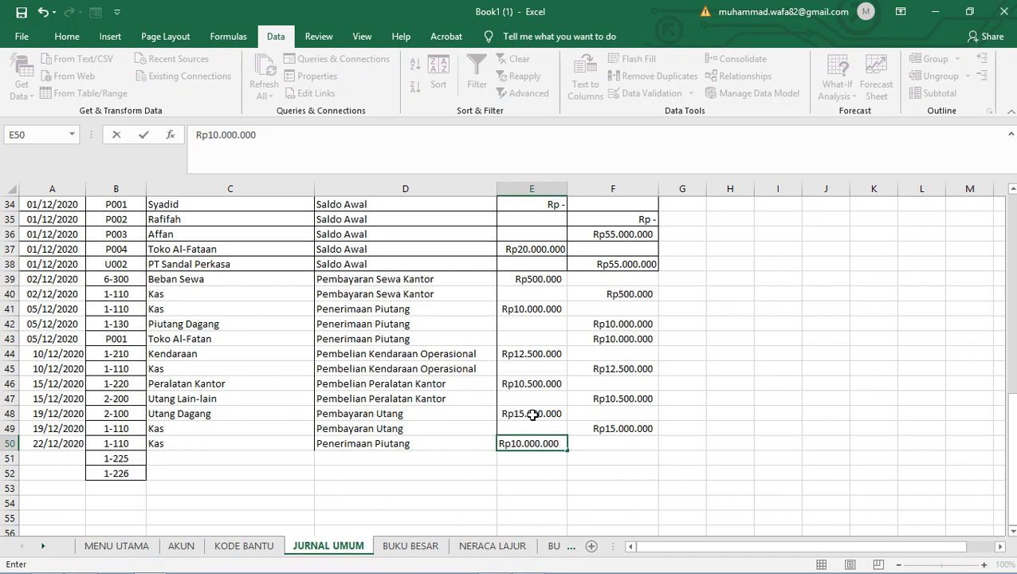
click(615, 455)
- Set account code B51 to 1-130 from its validation list for the receivable side of the payment
click(172, 446)
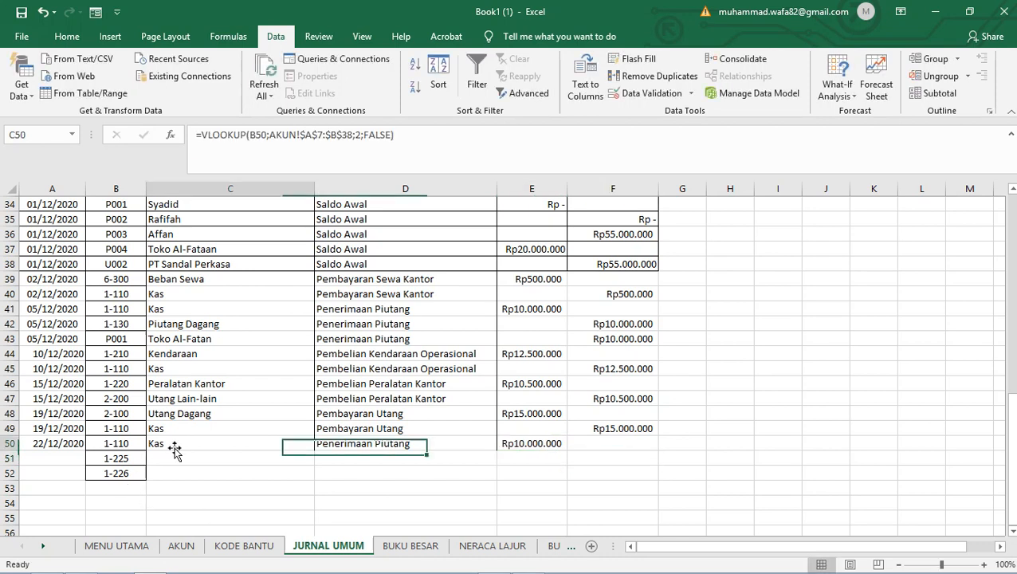
click(175, 458)
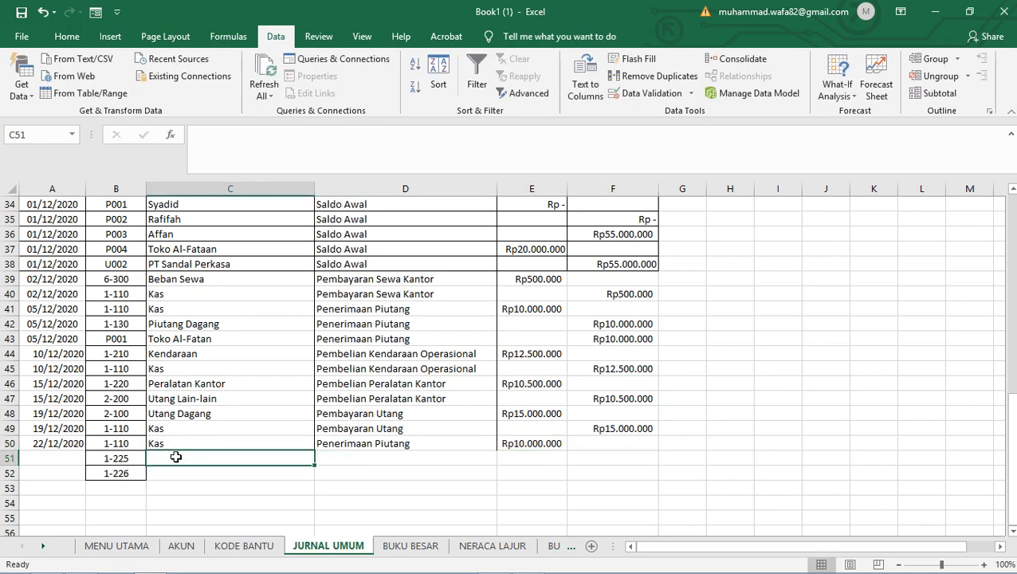
click(119, 458)
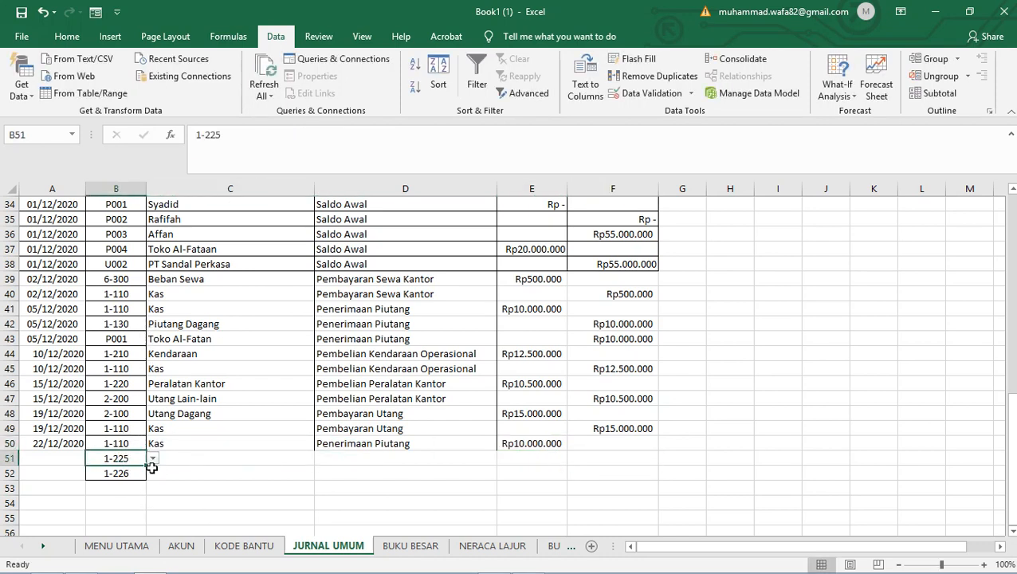
click(152, 459)
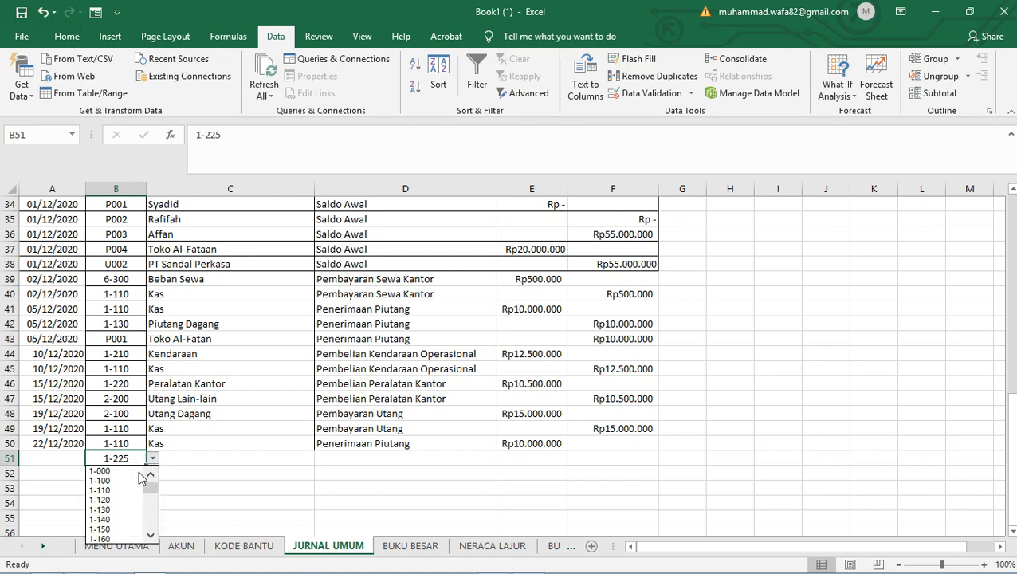
click(120, 509)
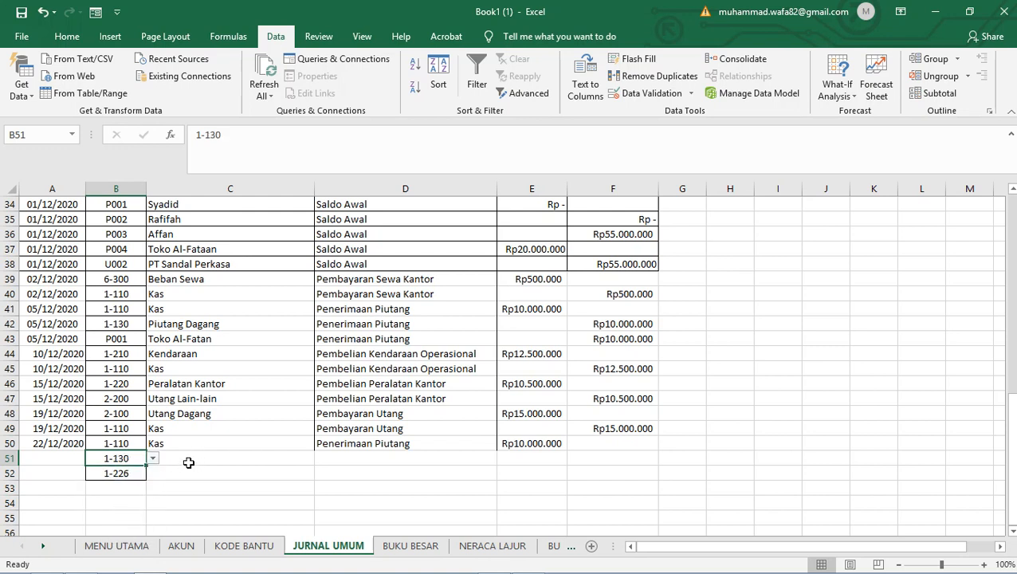
- Fill the VLOOKUP account name formula from C50 down to C52
click(231, 459)
click(303, 445)
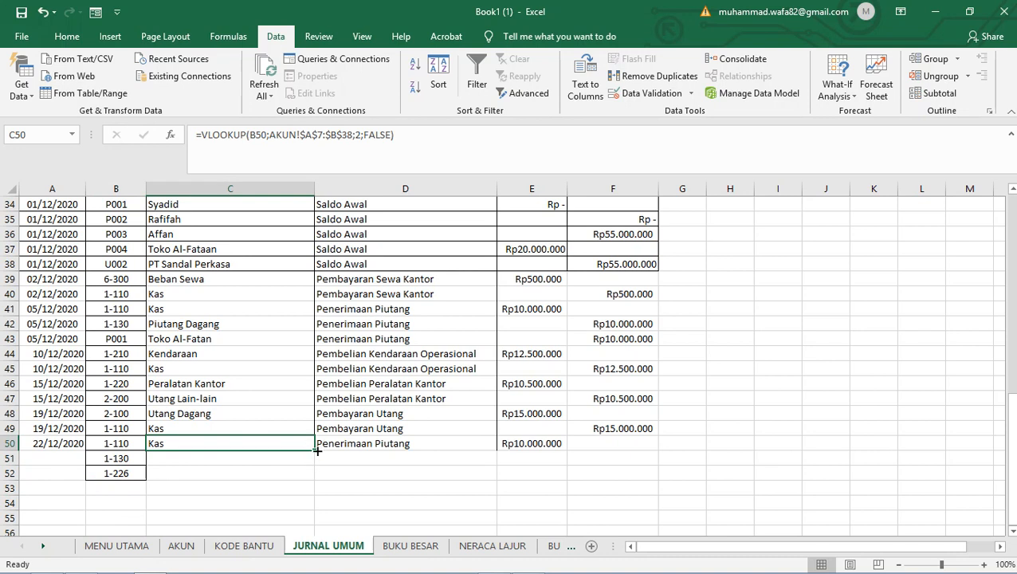
drag(314, 451, 318, 484)
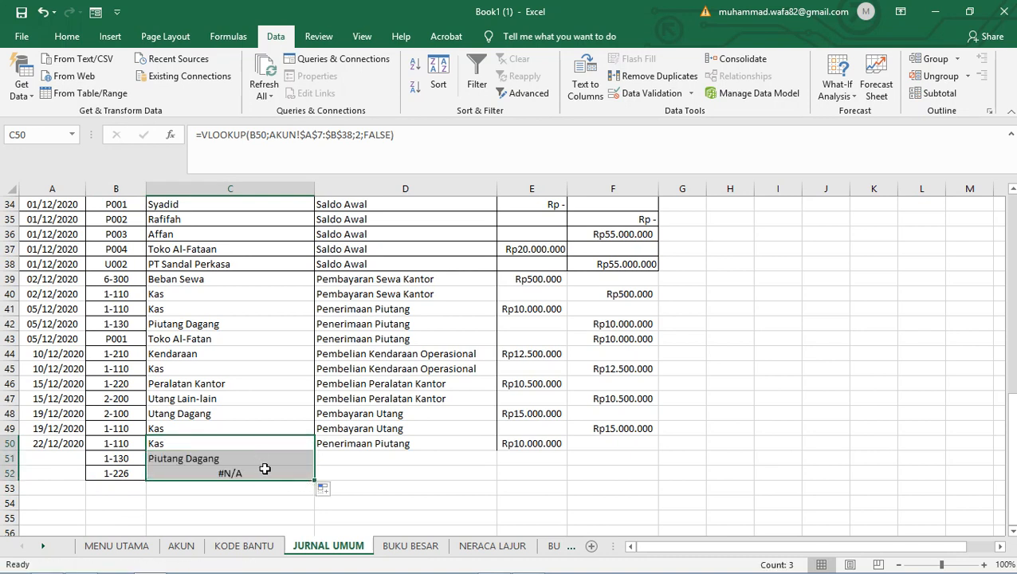
- Fill the description Penerimaan Piutang from D50 down to D51
click(357, 457)
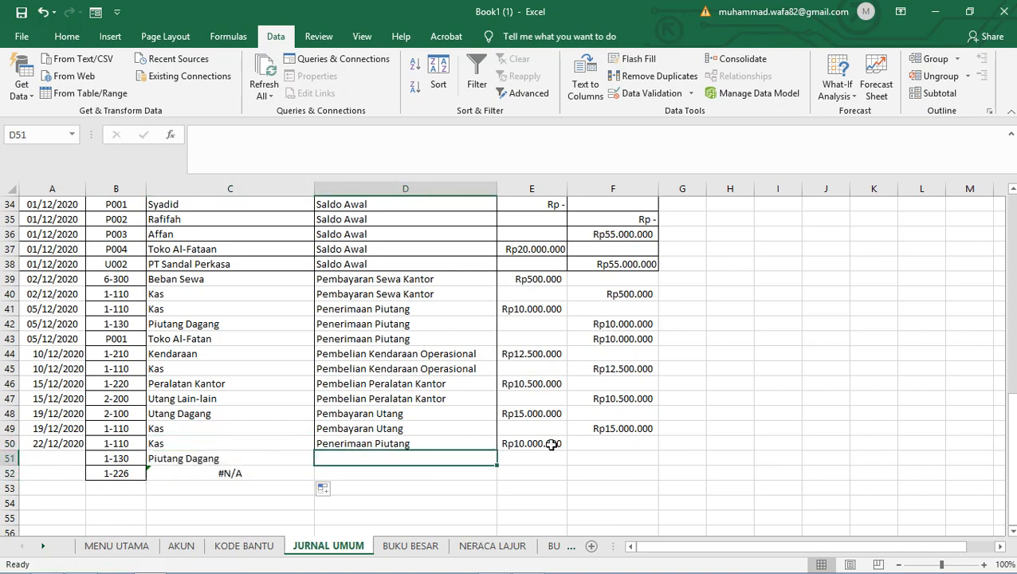
click(464, 444)
drag(497, 449, 496, 462)
- Copy the Rp10.000.000 debit amount from E50 into credit cell F51 for the Piutang Dagang account
click(547, 443)
click(607, 460)
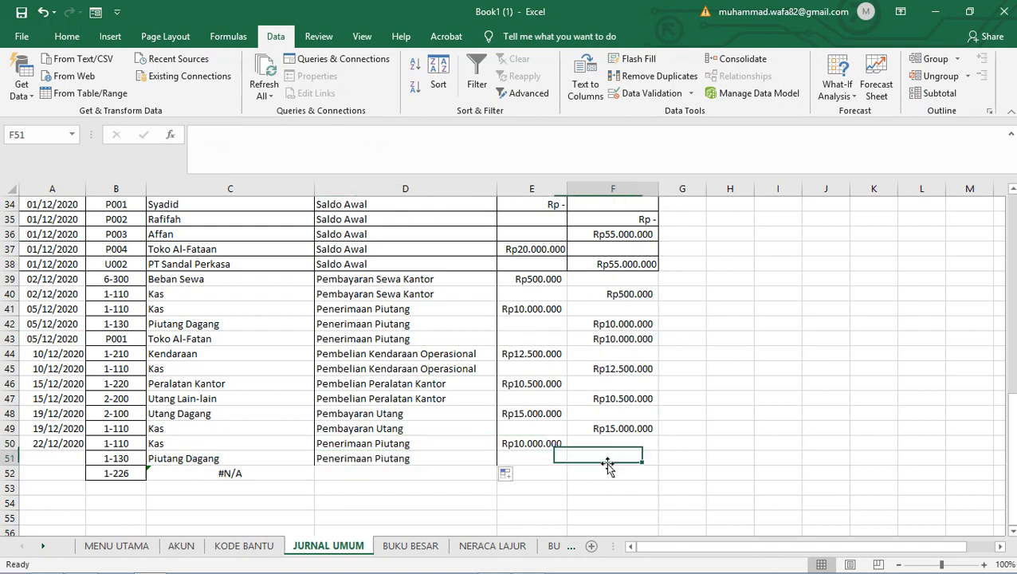
click(559, 447)
key(ctrl+c)
click(608, 459)
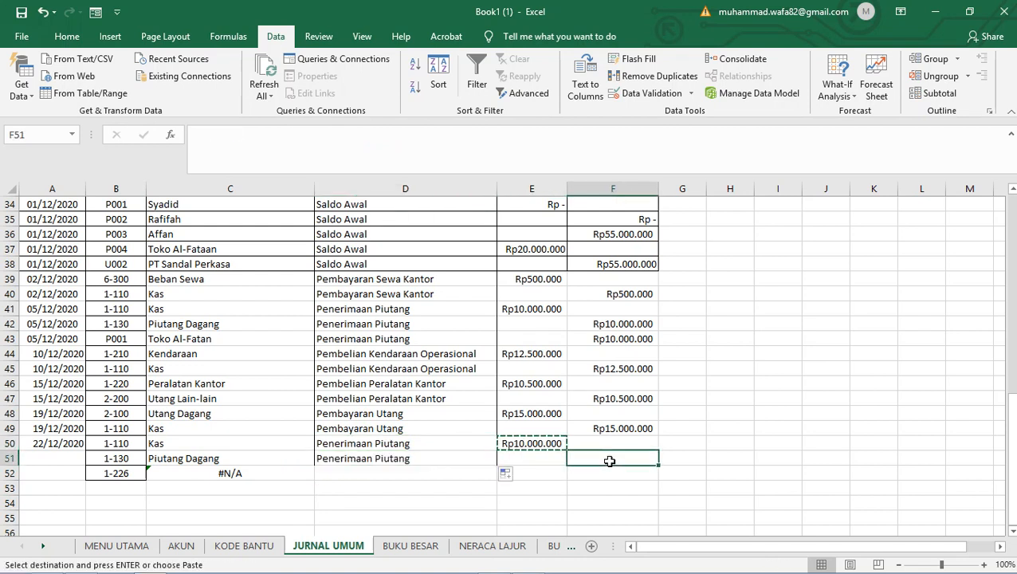
key(ctrl+v)
- Review the transaction list in TOPIK 02_JURNAL UMUM.pdf for the next entry to record, and return to the Excel journal
mouse_move(493, 572)
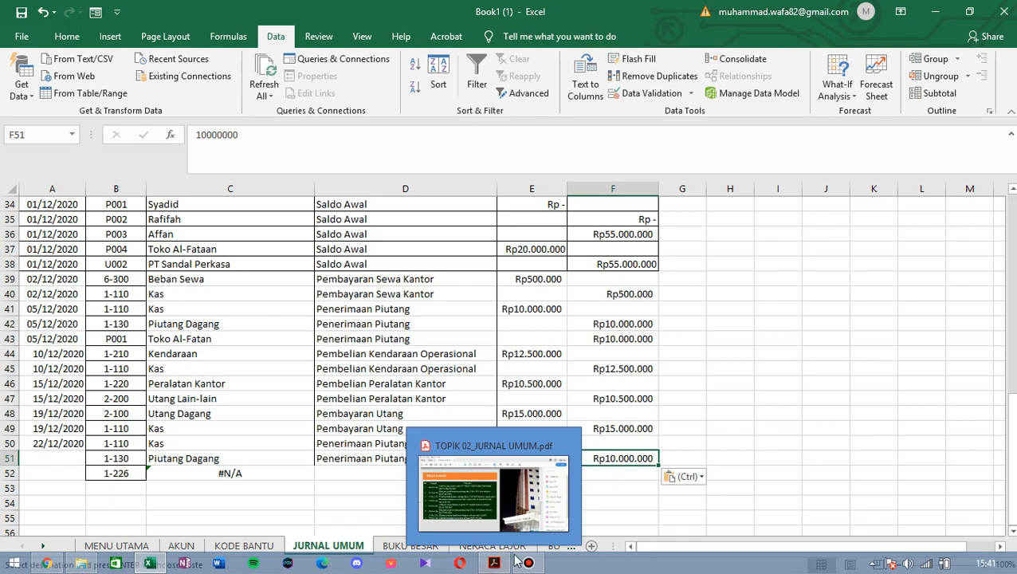
click(150, 564)
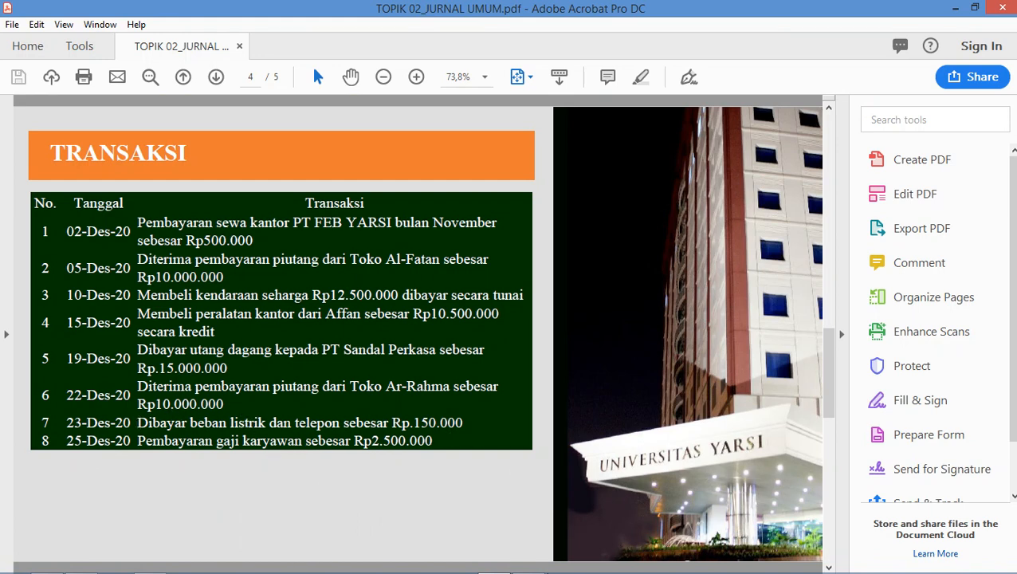
mouse_move(539, 567)
click(501, 563)
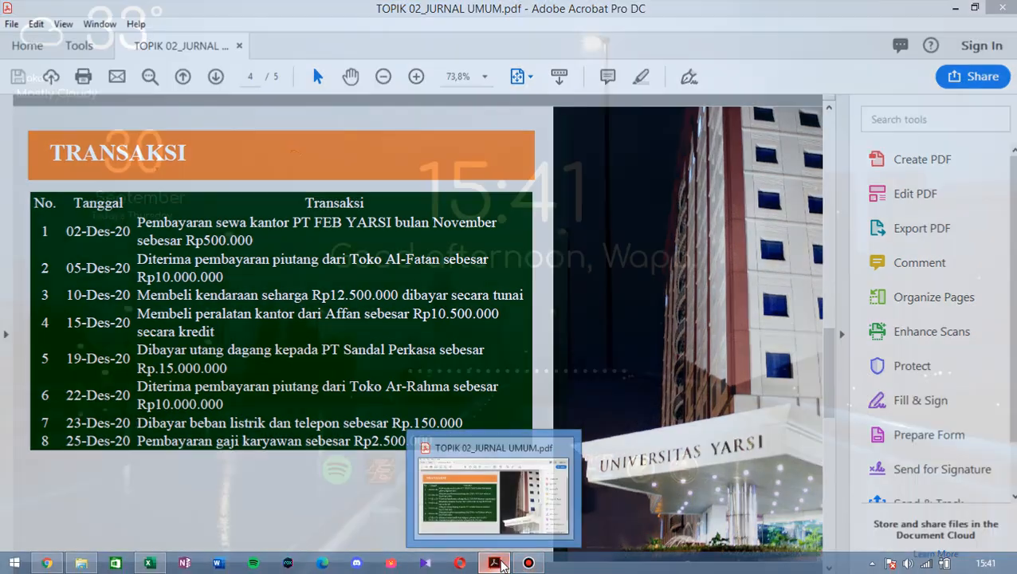
click(498, 564)
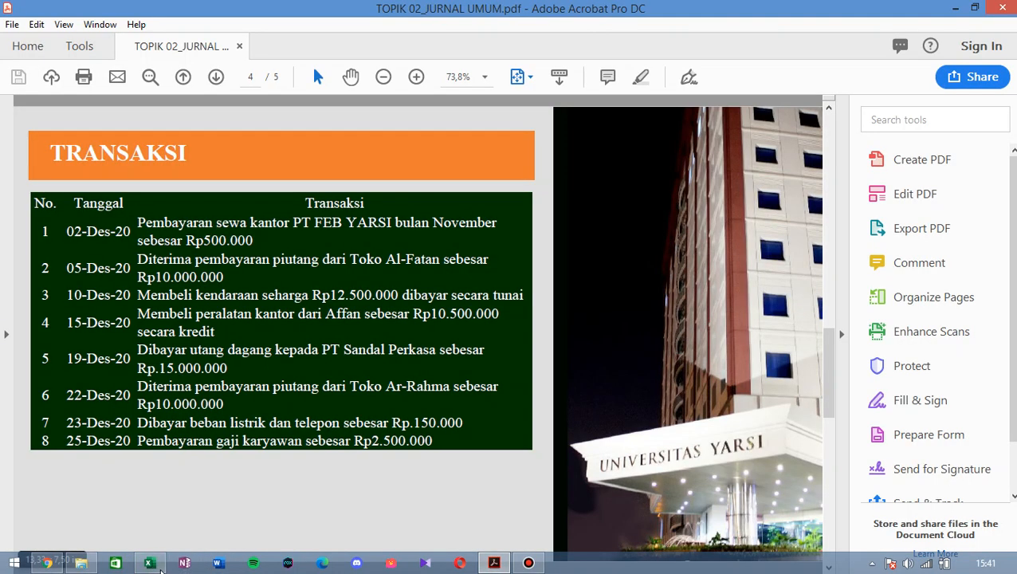
click(150, 563)
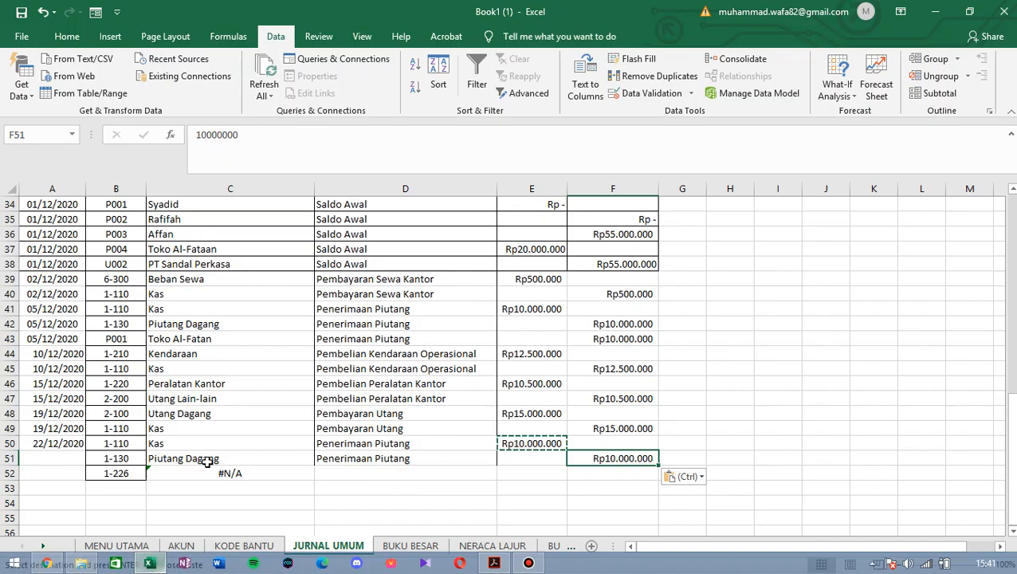
- Recheck the transaction date in the PDF, enter 23/12/2020 in A51, and copy that date into A52
click(113, 457)
click(52, 456)
click(493, 564)
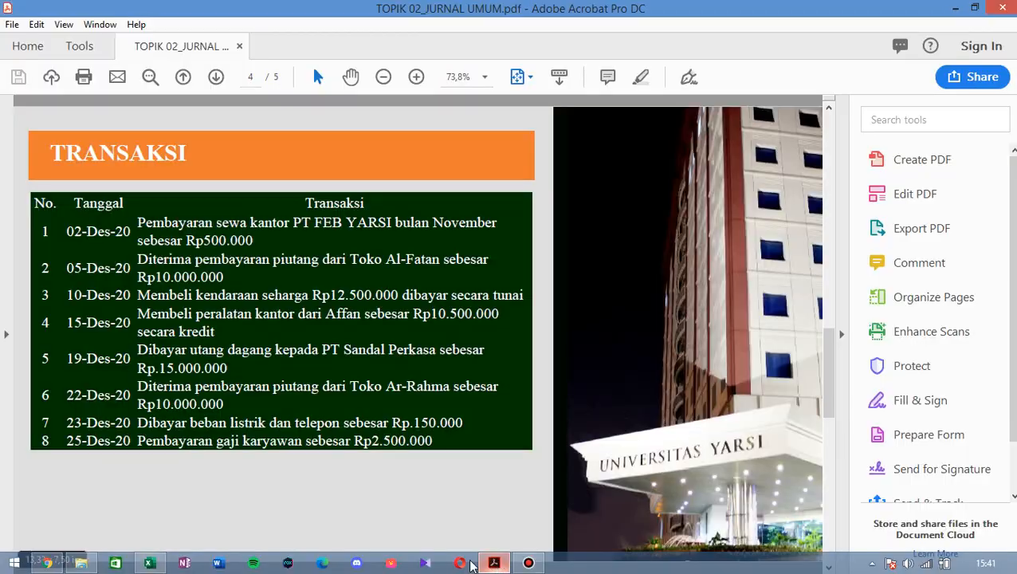
click(149, 563)
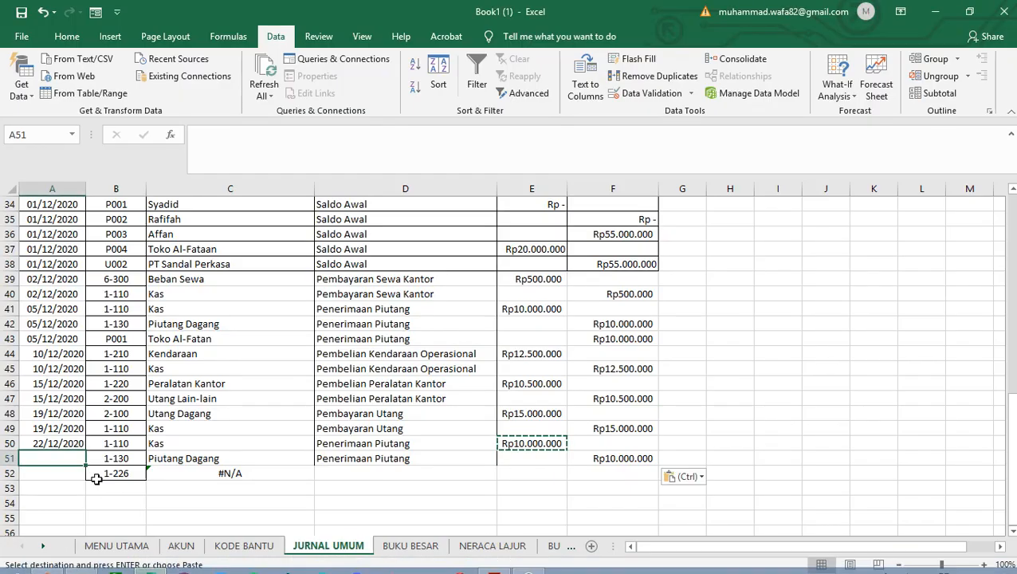
text(23)
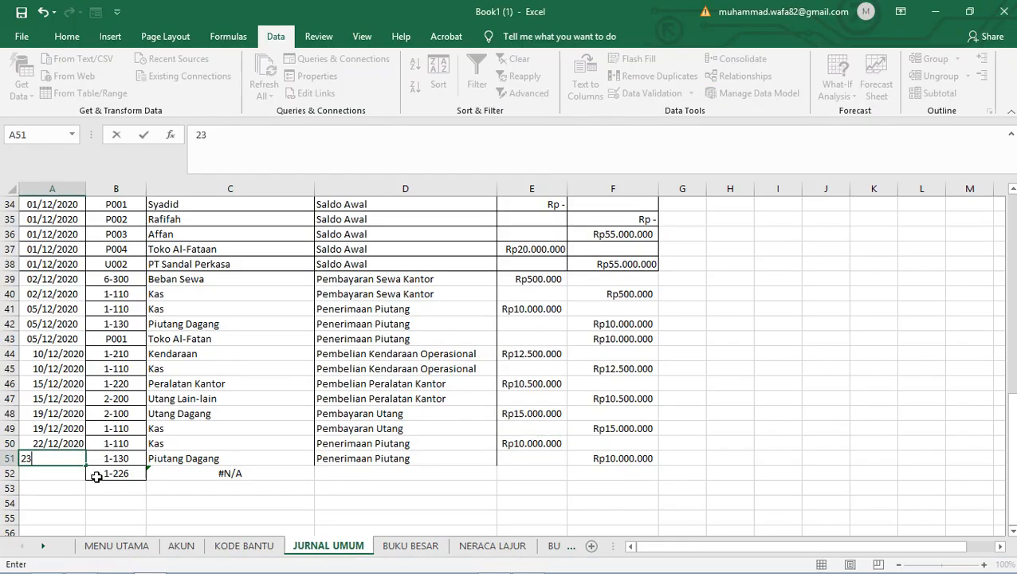
text(/12/2020)
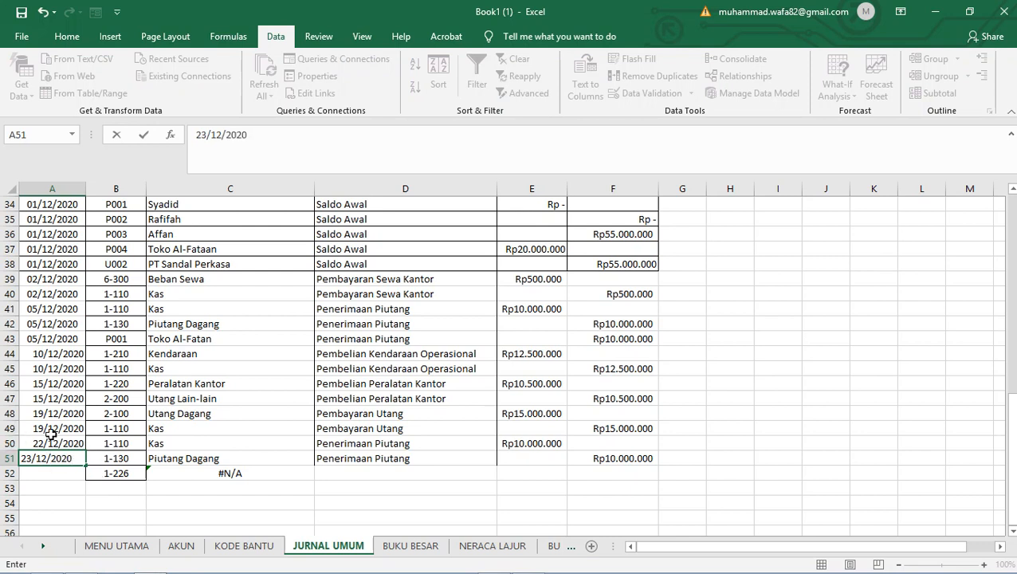
key(Return)
click(57, 458)
key(ctrl+c)
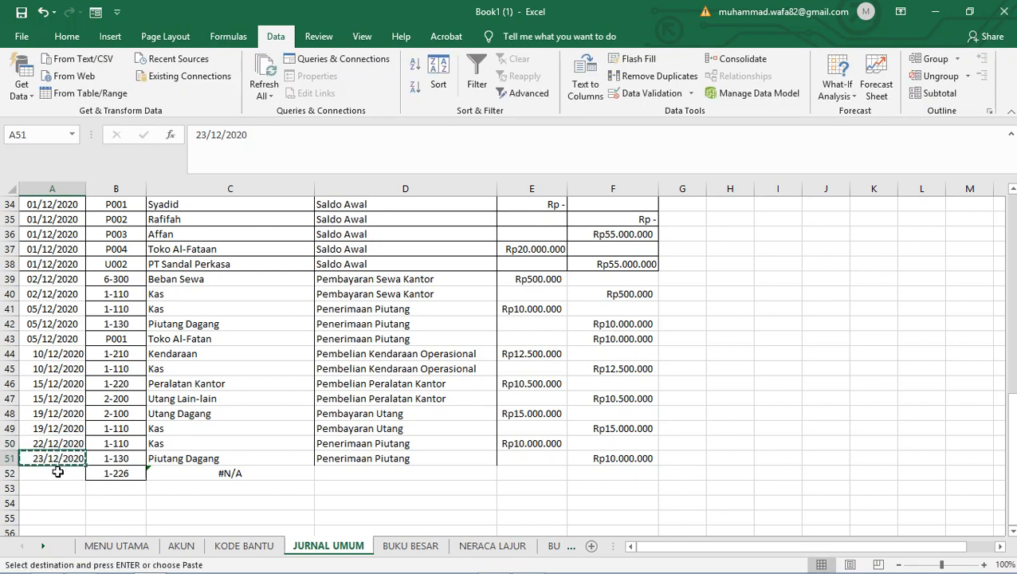
click(58, 473)
key(ctrl+v)
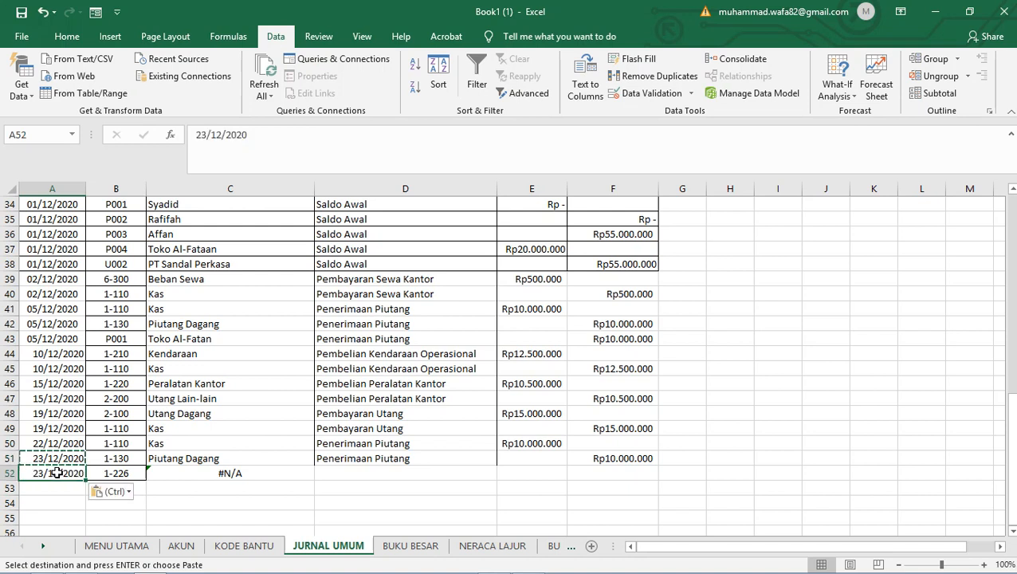
- Correct the date in A51 to 22/12/2020
click(132, 460)
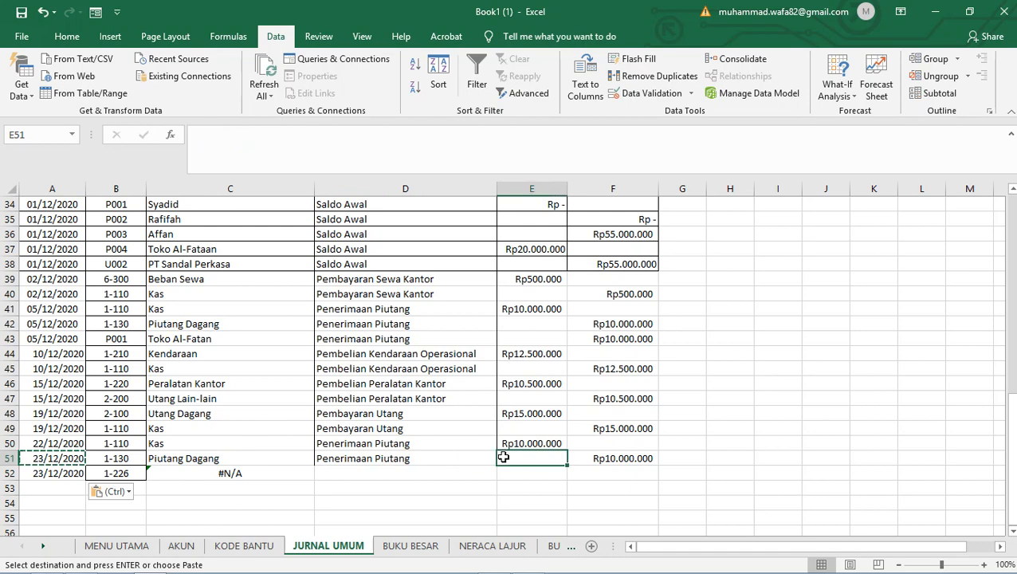
click(51, 461)
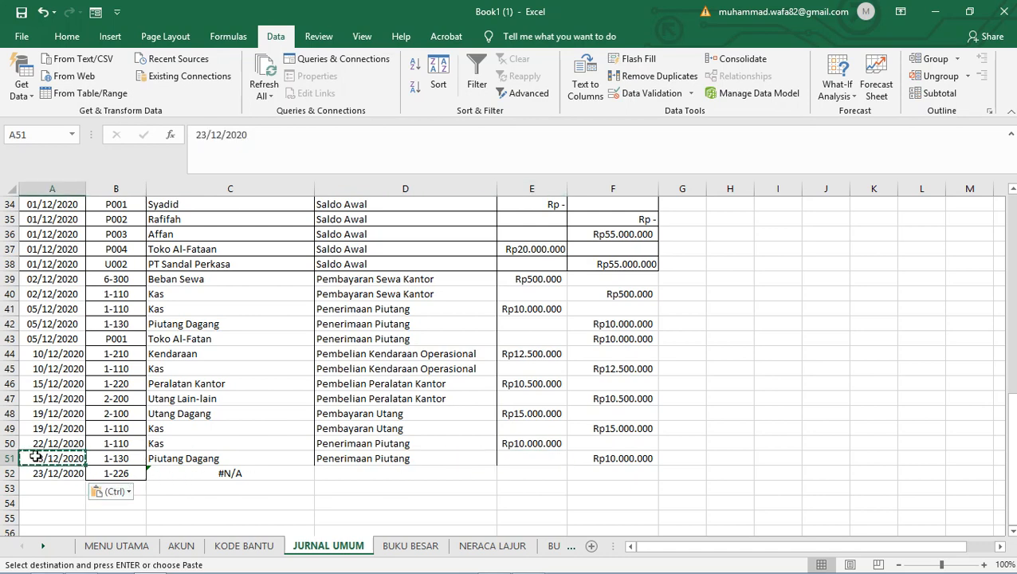
double_click(48, 458)
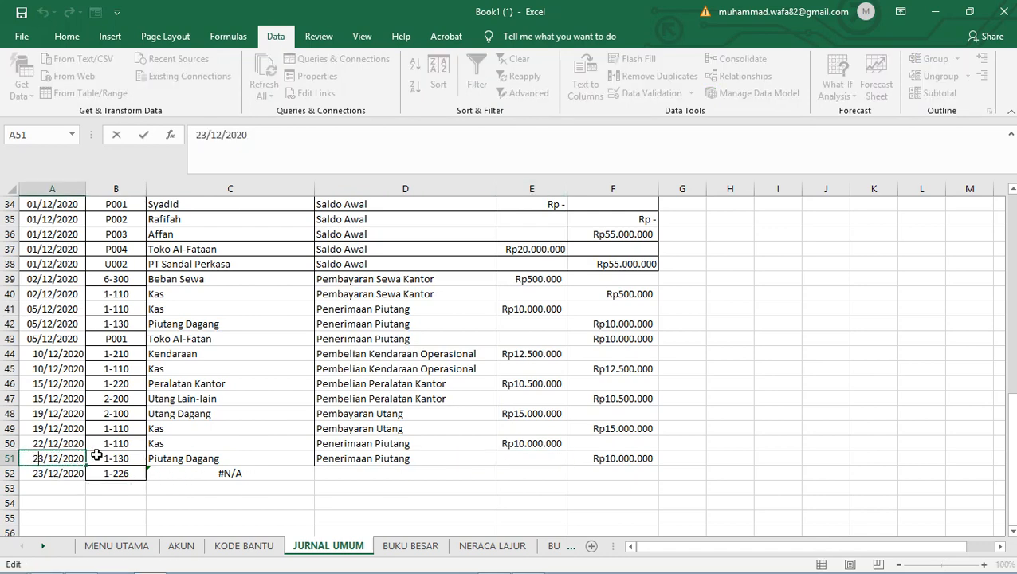
key(Delete)
text(2)
click(44, 487)
- Copy the date 23/12/2020 from A52 into A53
click(66, 474)
key(ctrl+c)
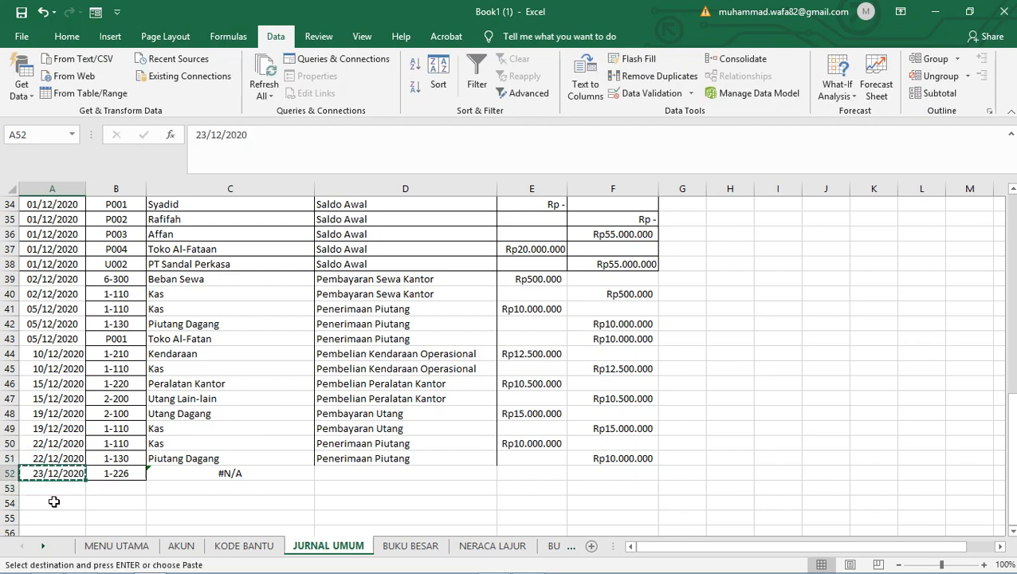
click(57, 489)
key(ctrl+v)
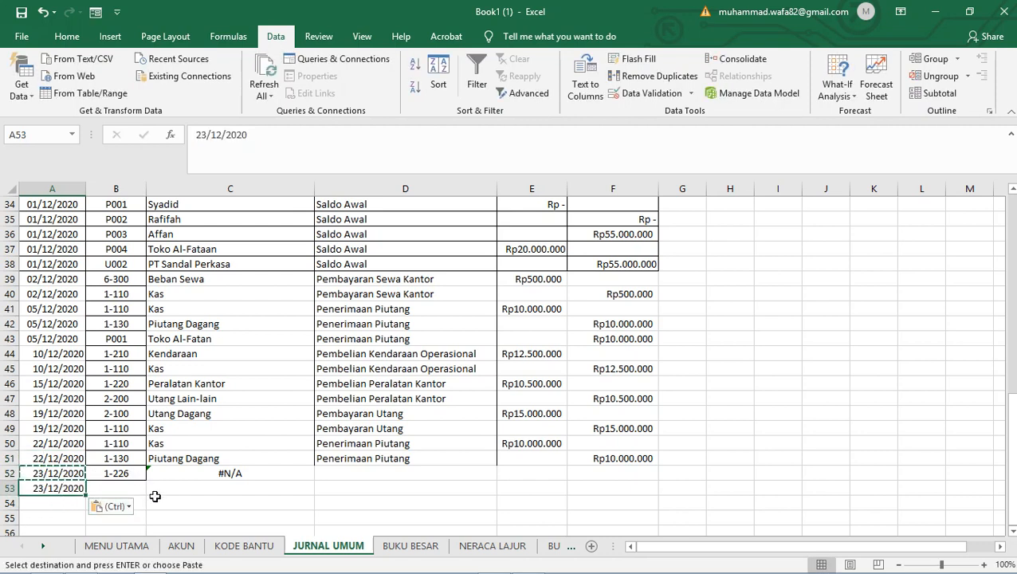
- Fill the account code cell B52 down through B54
key(Right)
click(138, 474)
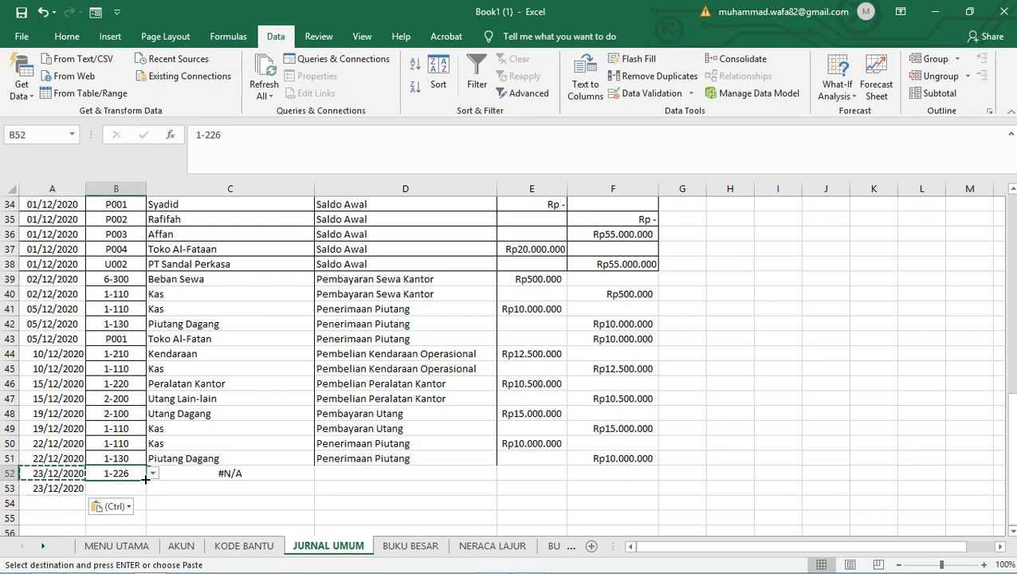
drag(143, 493, 140, 510)
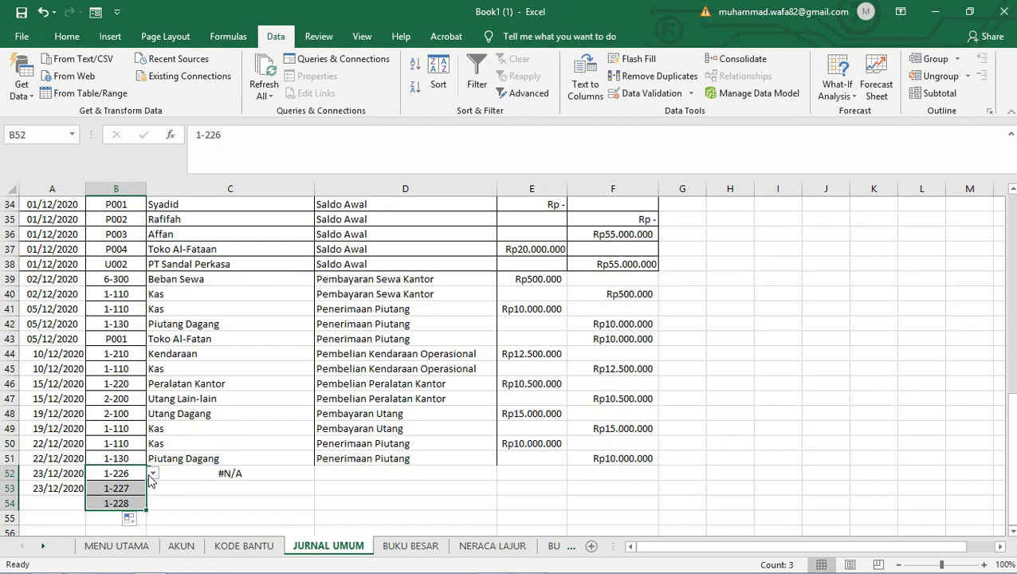
- Check the 23 December transaction in TOPIK 02_JURNAL UMUM.pdf, return to the Excel journal and choose account code 6-200 in B52
click(162, 562)
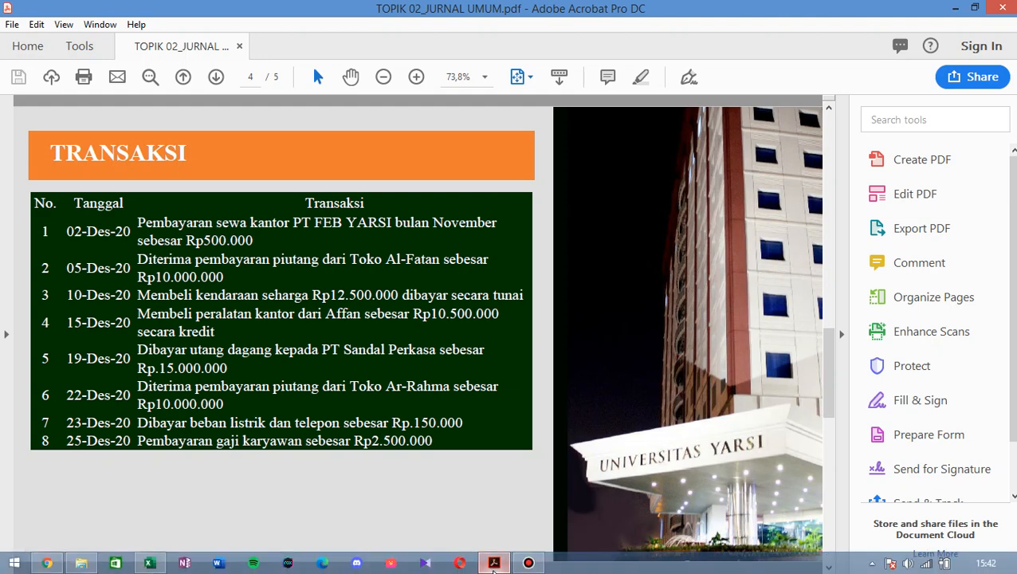
click(495, 562)
click(493, 562)
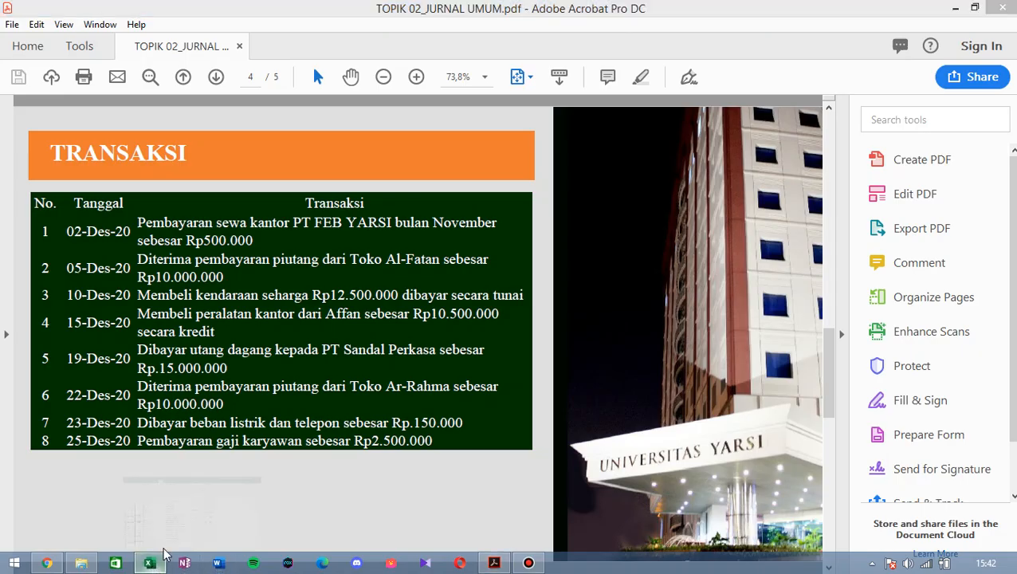
click(150, 562)
click(152, 474)
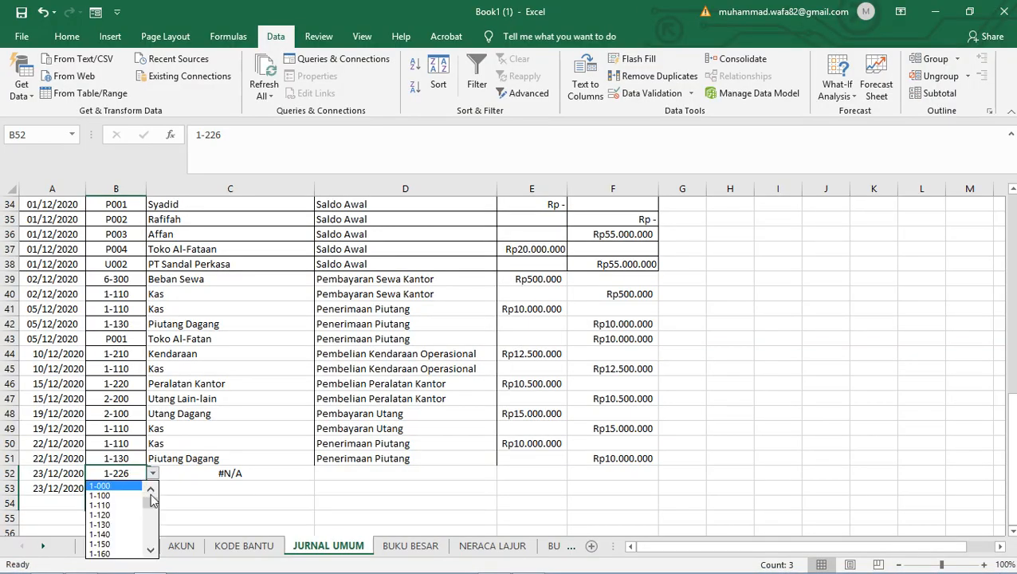
drag(150, 500, 160, 532)
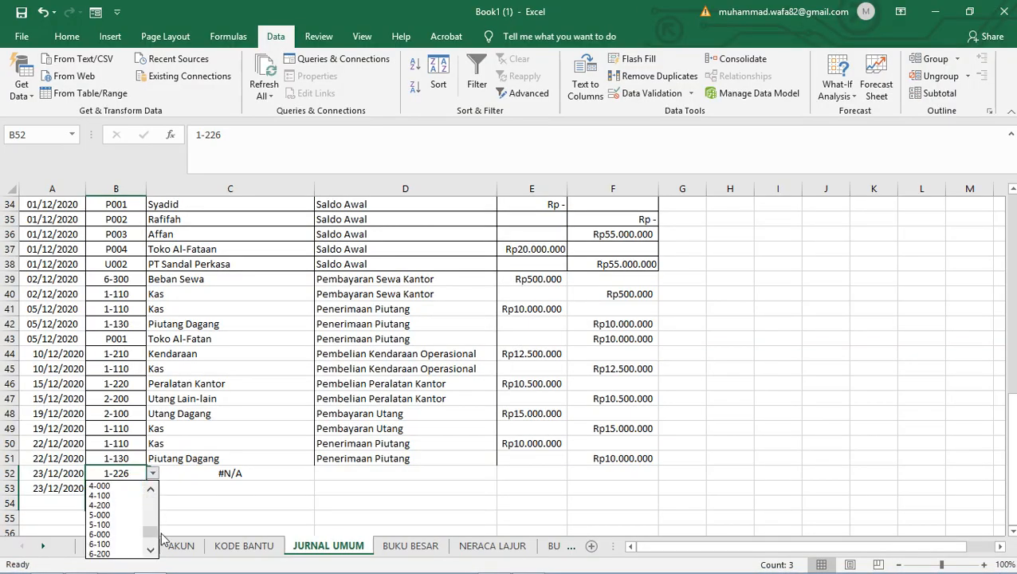
click(117, 553)
- Enter the description Pembayaran Listrik dan Telepon in D52
click(348, 474)
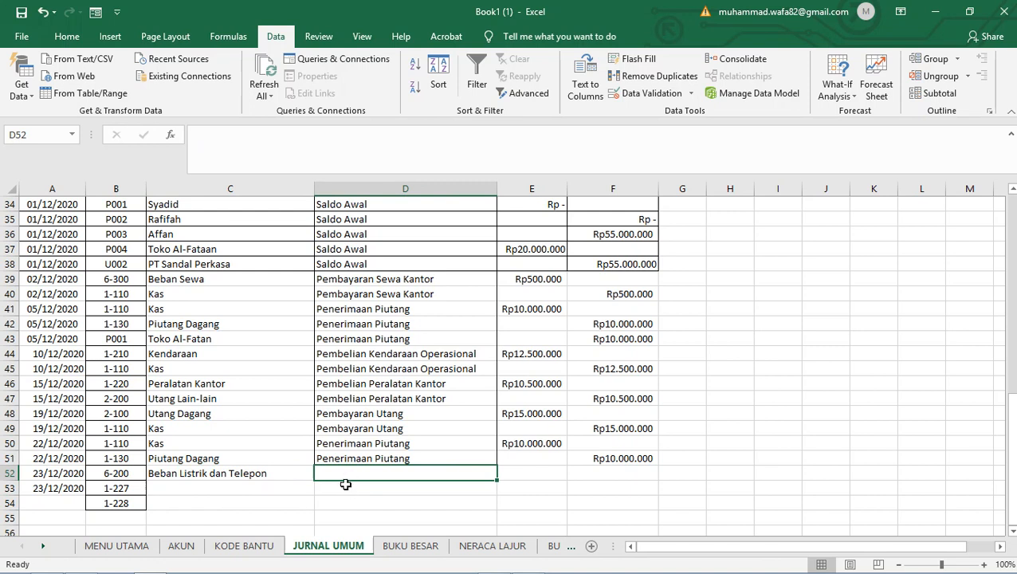
text(Pe)
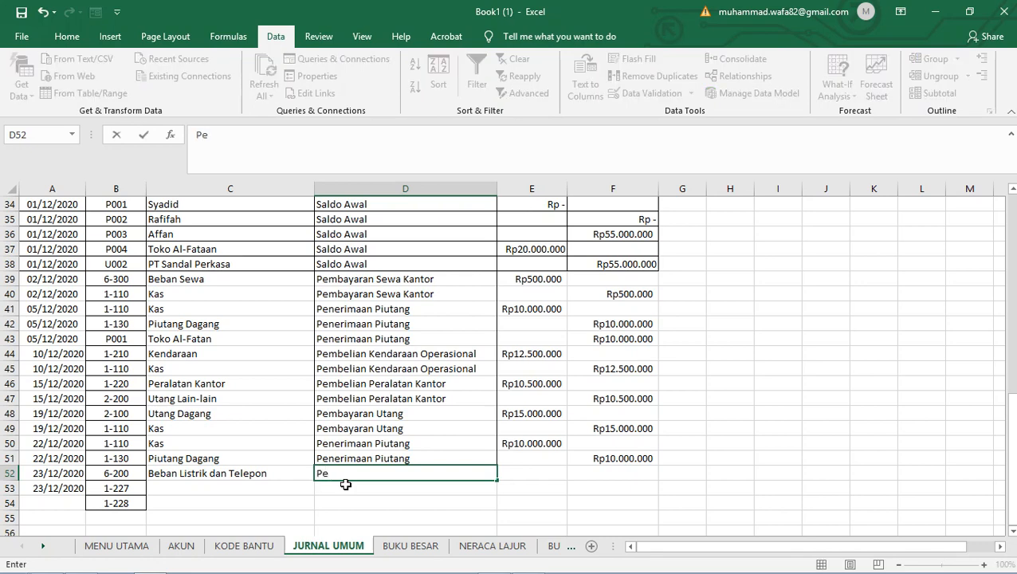
text(mbayaran Listrik dan)
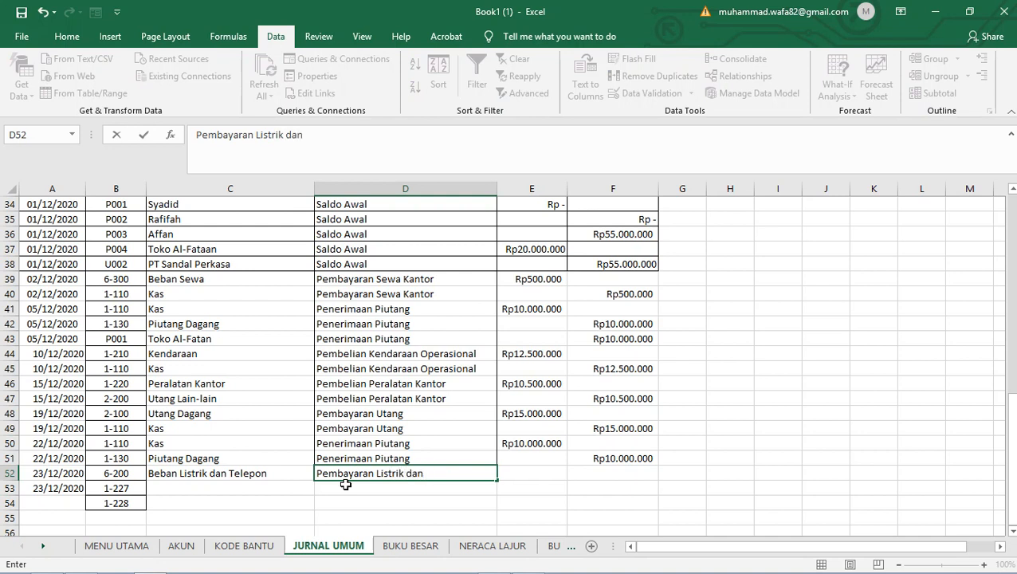
text(Telepon)
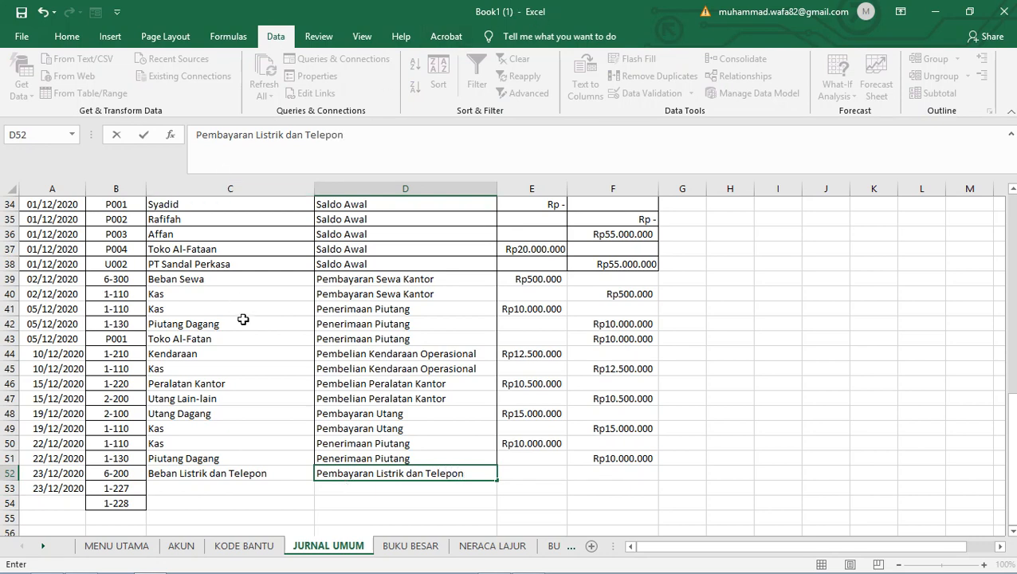
click(206, 492)
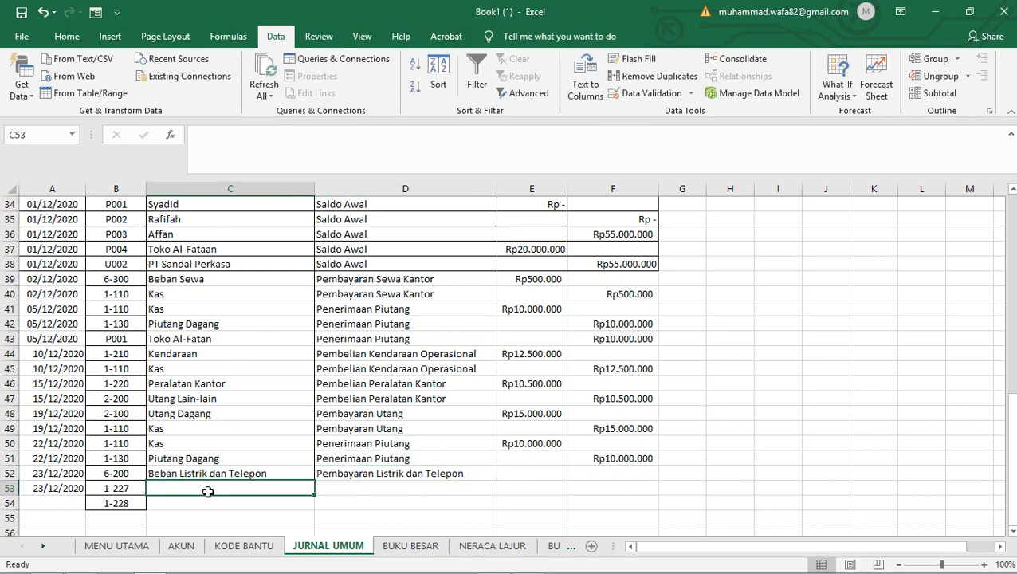
- Choose account code 1-100 in B53
click(142, 492)
click(152, 489)
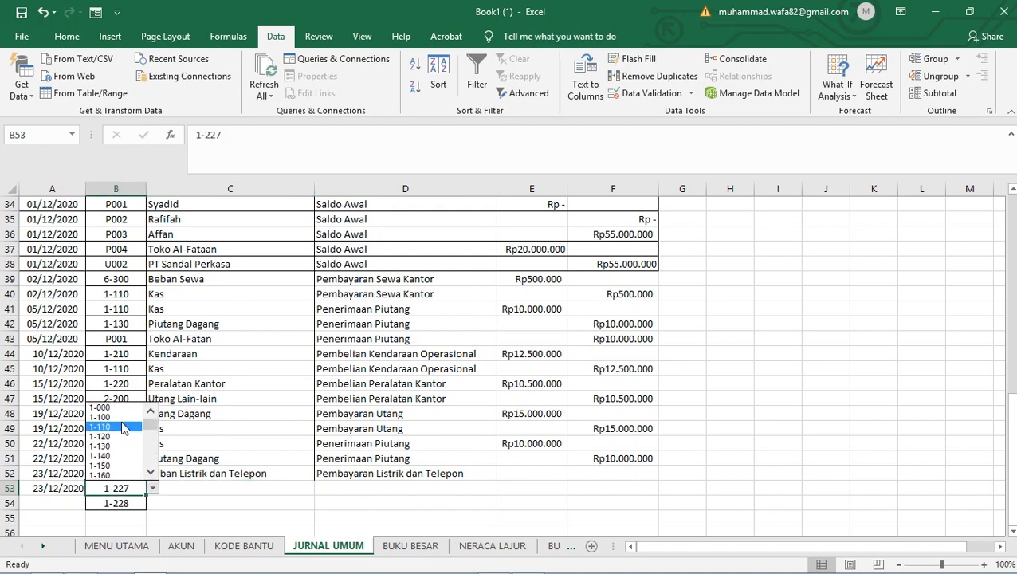
click(116, 427)
- Fill the VLOOKUP account-name formula from C52 down to C54
click(187, 490)
click(261, 472)
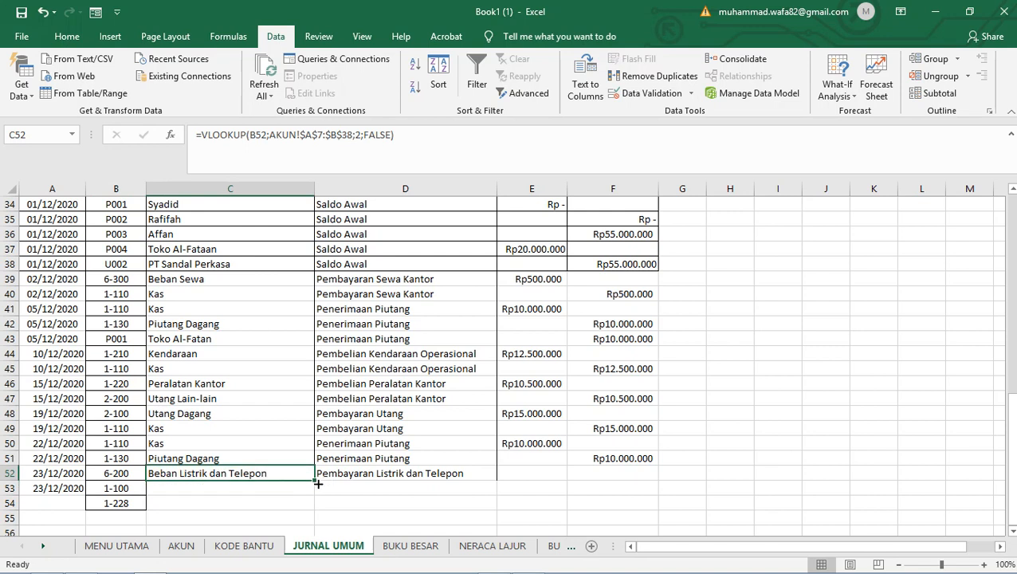
drag(313, 480, 313, 510)
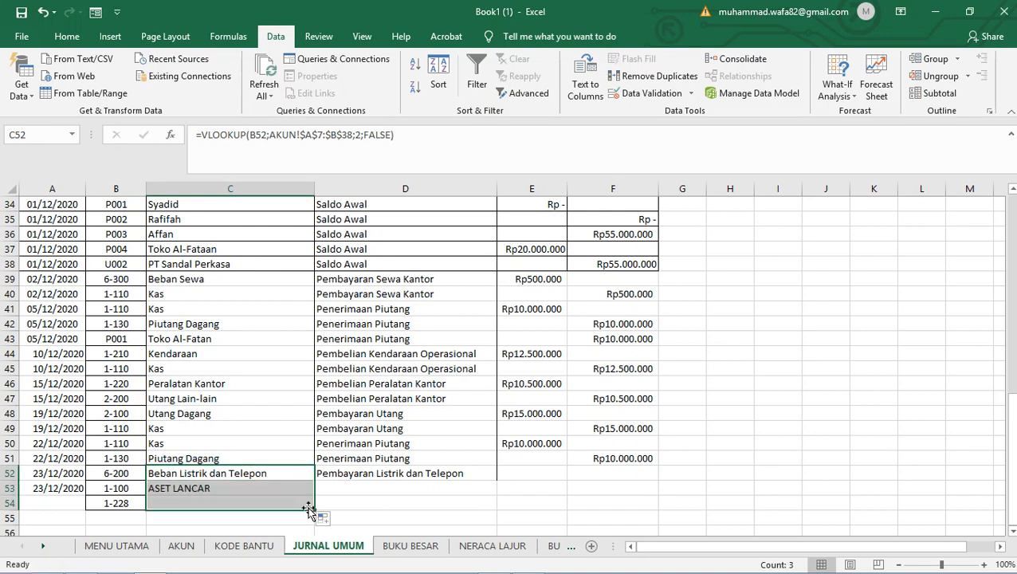
- Change the account code in B53 to 1-110 for Kas
click(131, 490)
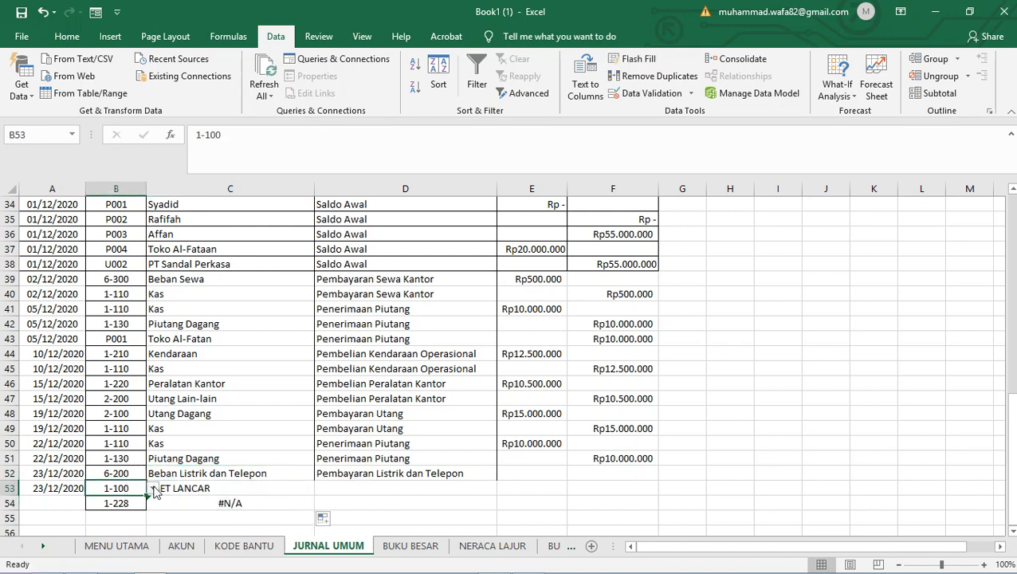
click(152, 487)
click(122, 419)
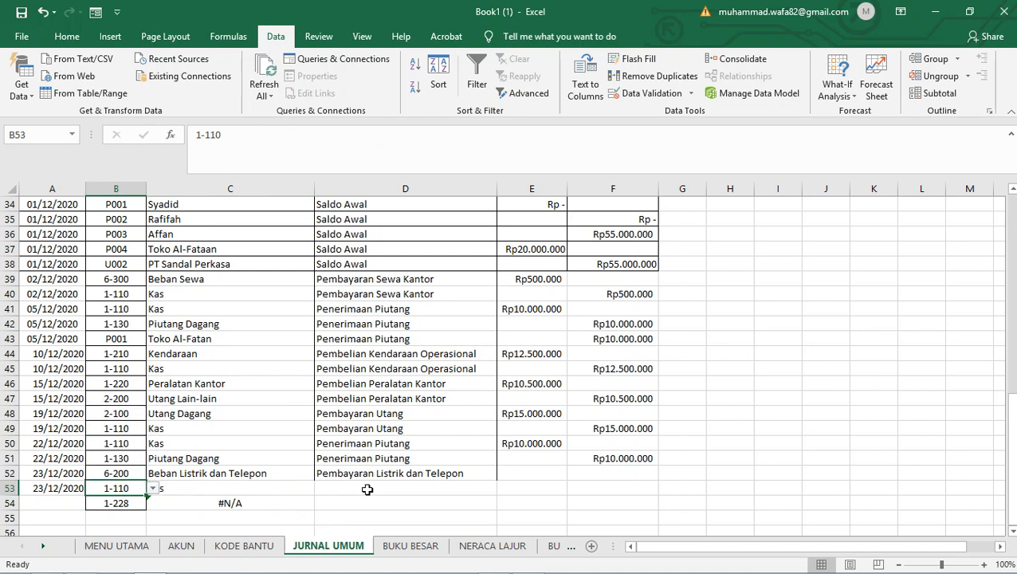
- Fill the description Pembayaran Listrik dan Telepon from D52 down to D53
click(365, 487)
click(433, 474)
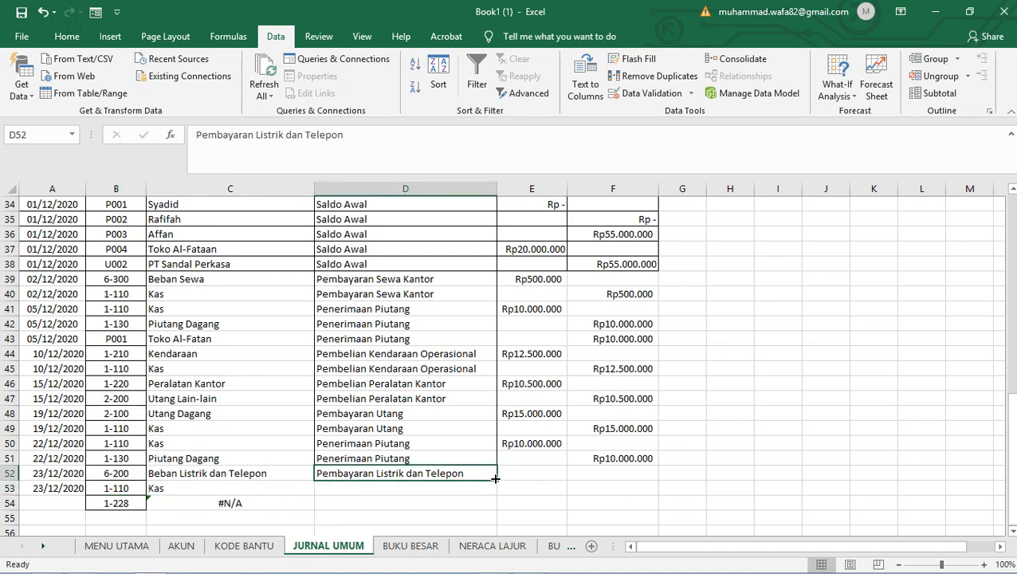
drag(495, 478, 498, 500)
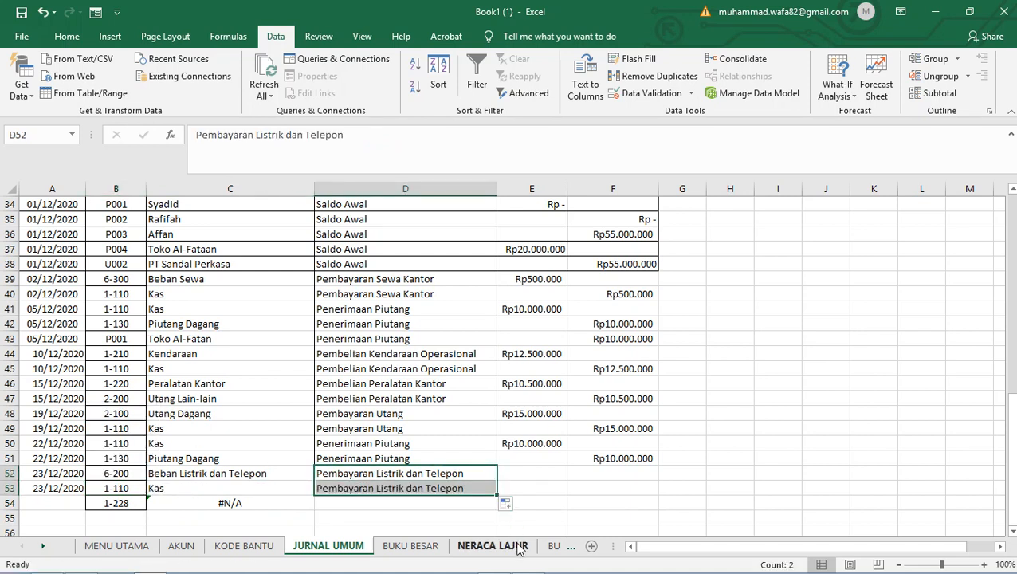
- Enter the debit amount Rp150.000 in E52 for Beban Listrik dan Telepon
click(525, 474)
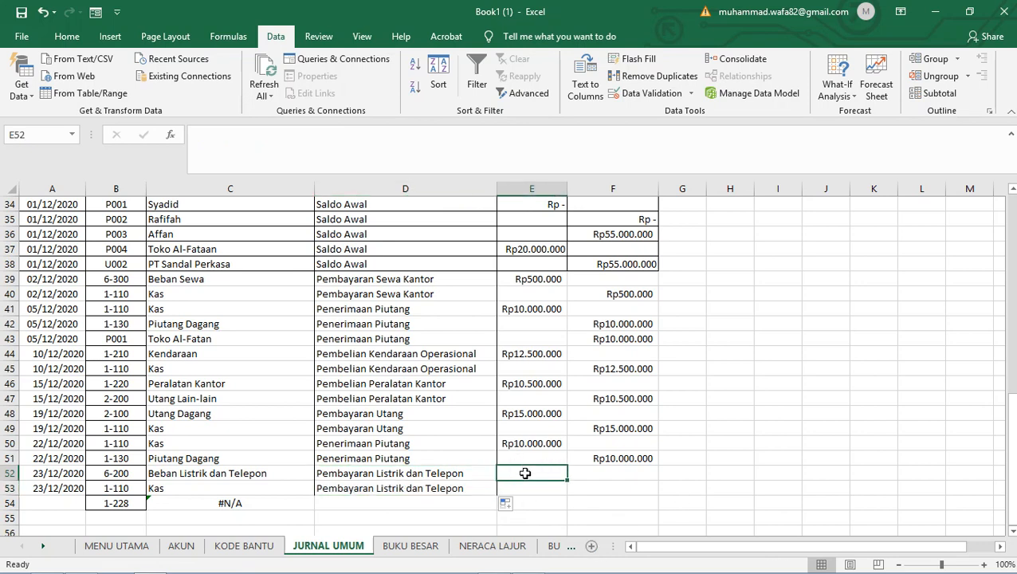
text(Rp -)
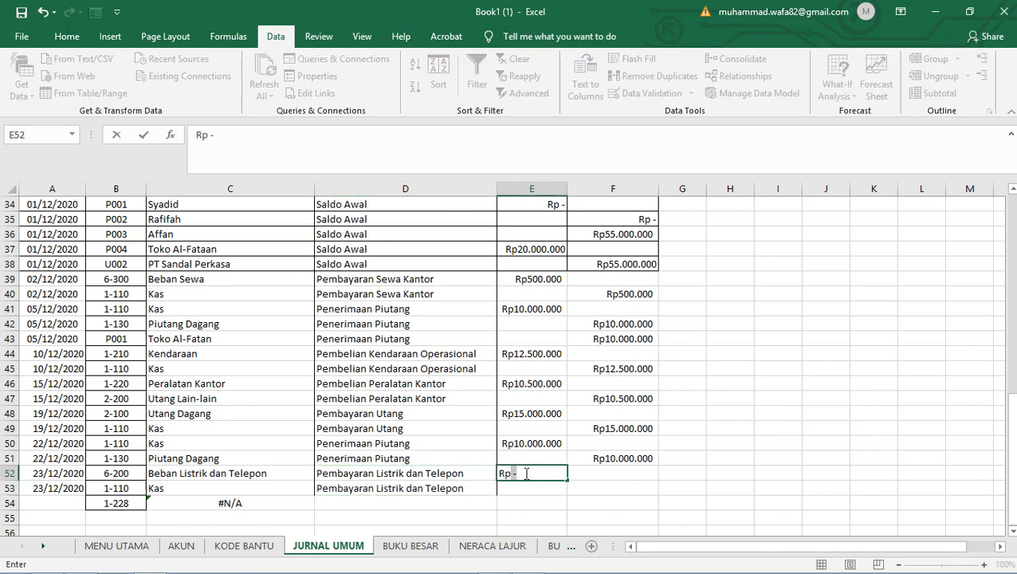
text(150.00)
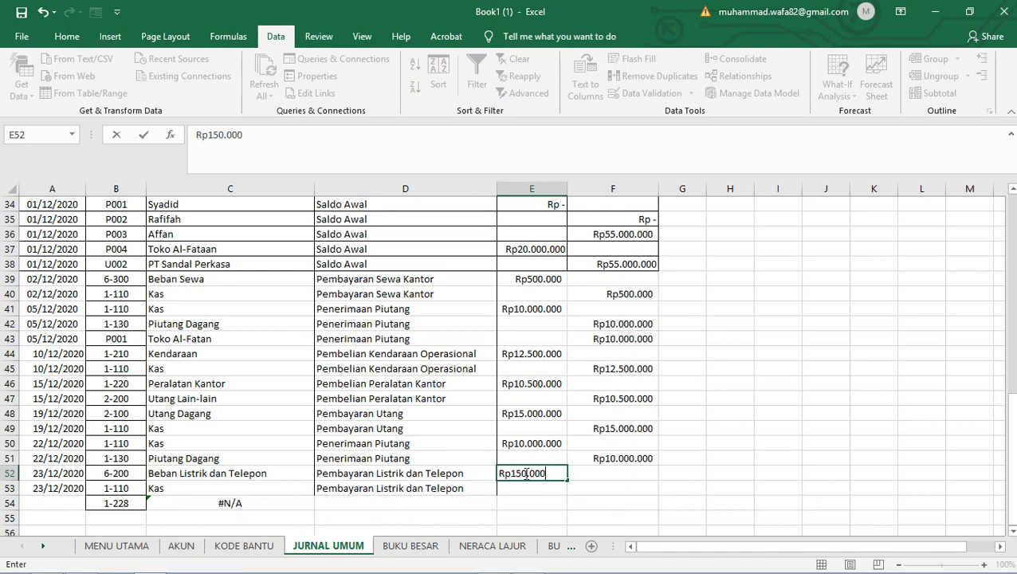
click(539, 438)
- Copy the Rp150.000 debit amount from E52 into credit cell F53 for the Kas account
click(535, 474)
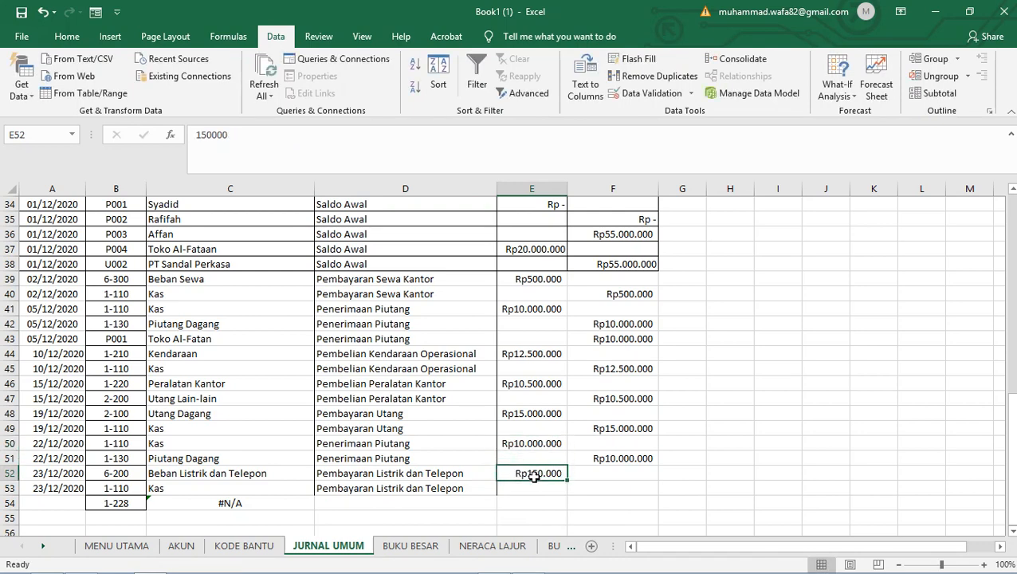
key(ctrl+c)
click(626, 488)
key(ctrl+v)
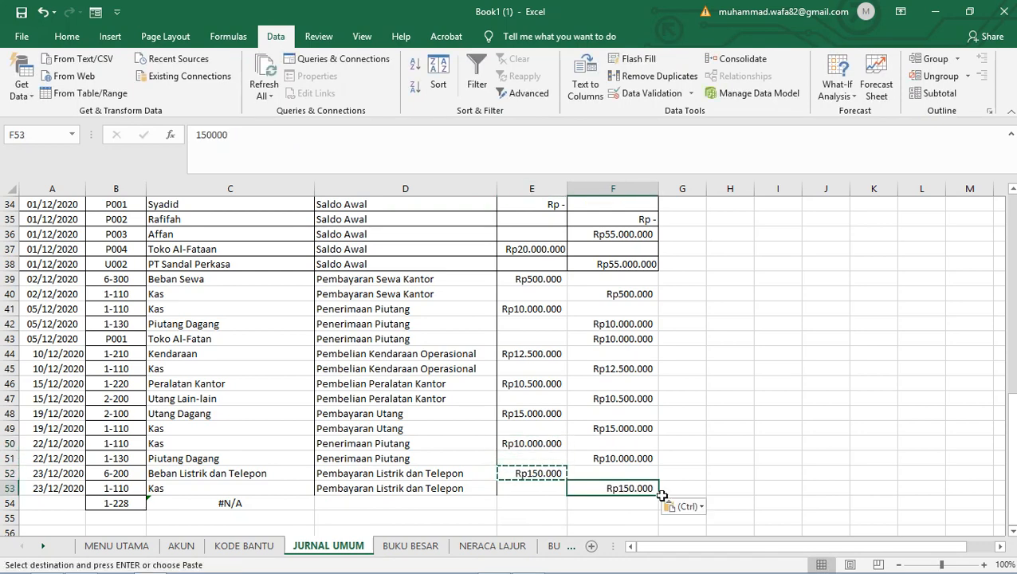
- Check the salary payment transaction in the PDF, return to the Excel journal and enter its date 25/12/2020 in A54
scroll(646, 453, down, 1)
scroll(645, 454, down, 3)
click(220, 369)
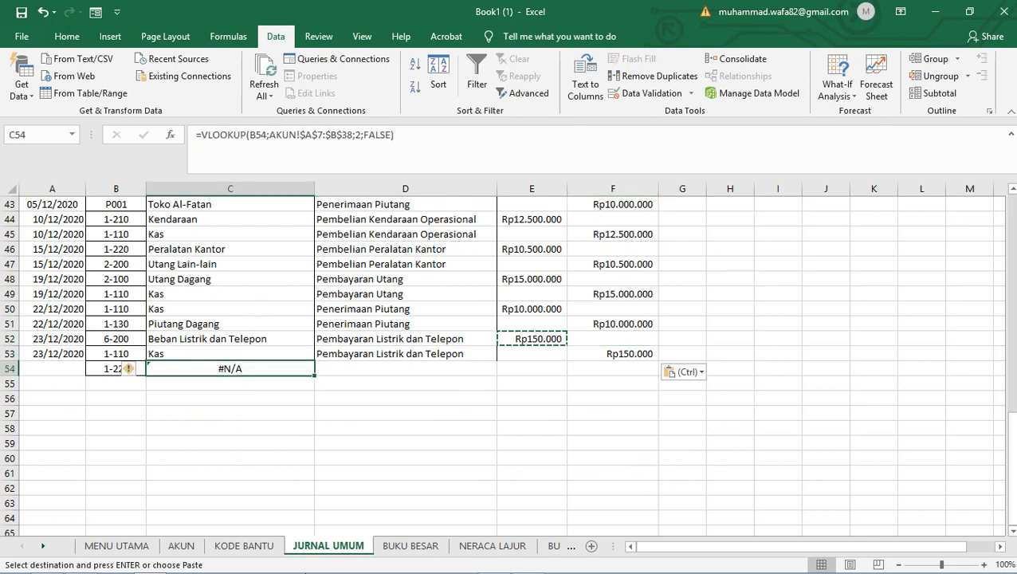
mouse_move(229, 564)
click(150, 564)
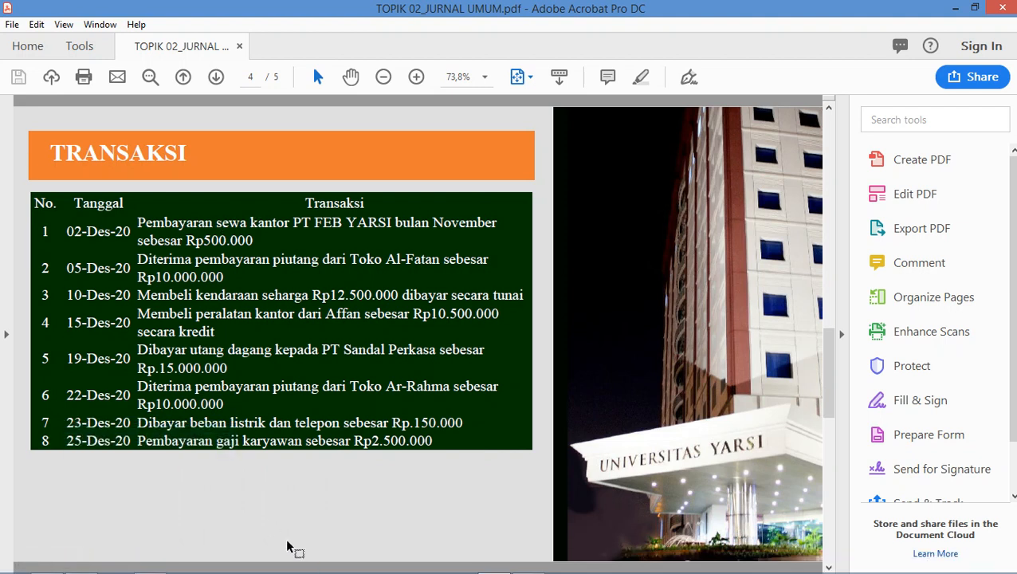
mouse_move(529, 568)
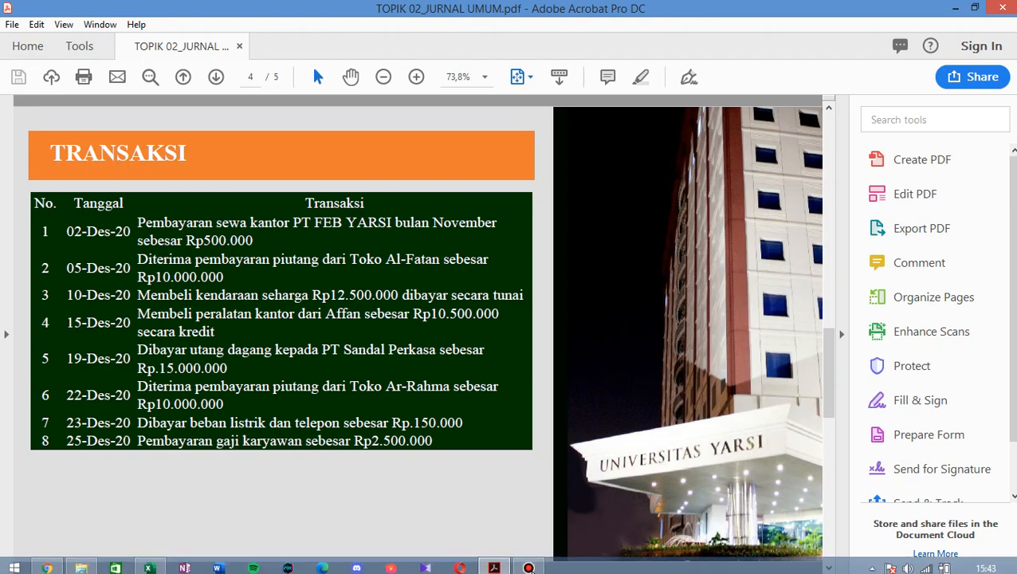
click(155, 567)
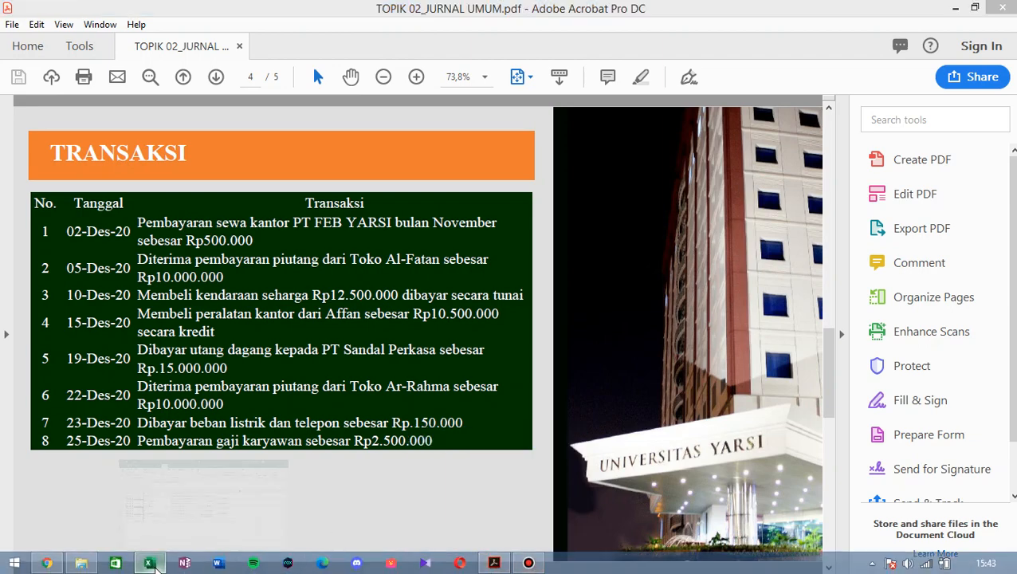
click(70, 374)
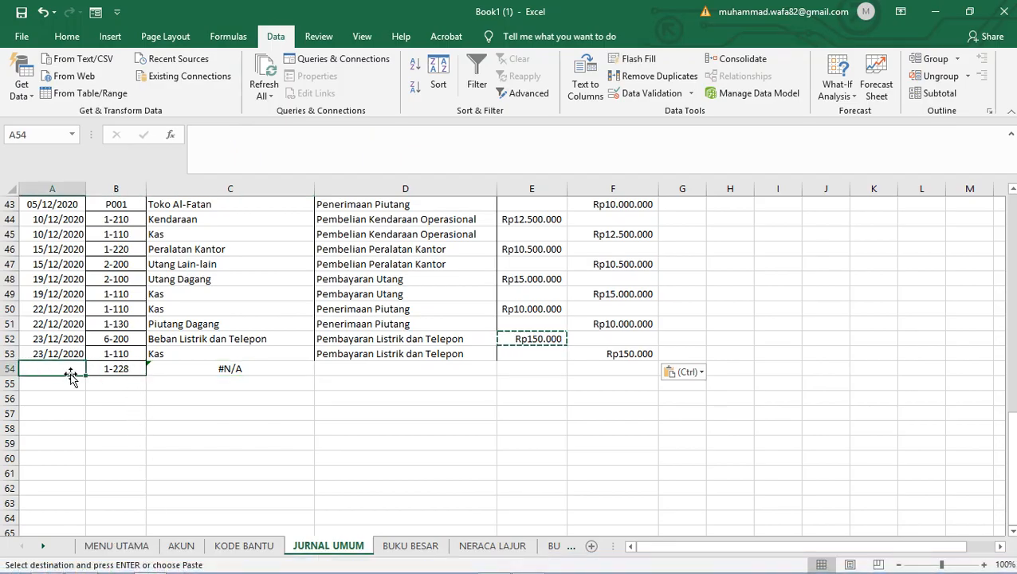
text(25/12)
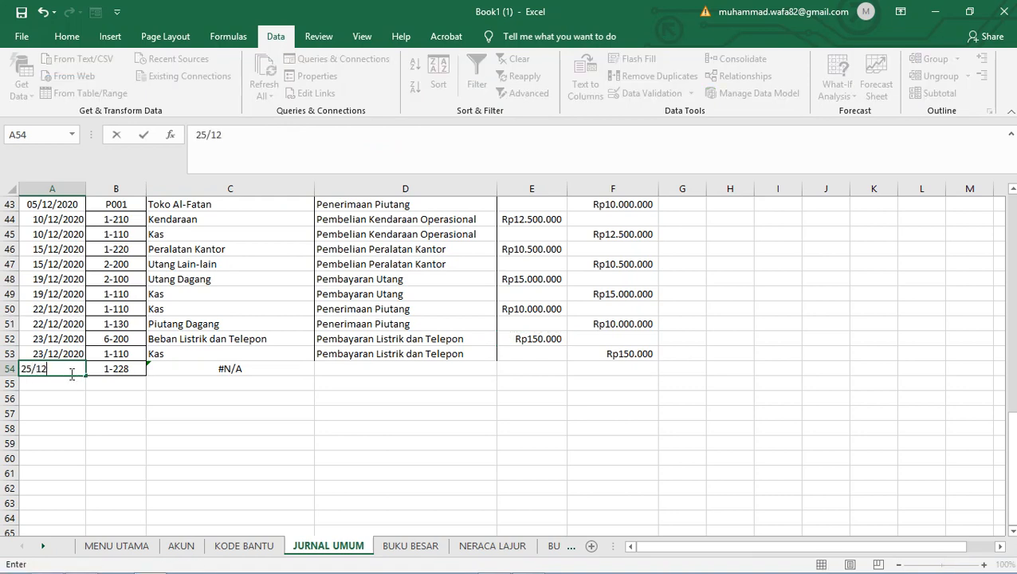
text(/2020)
click(130, 369)
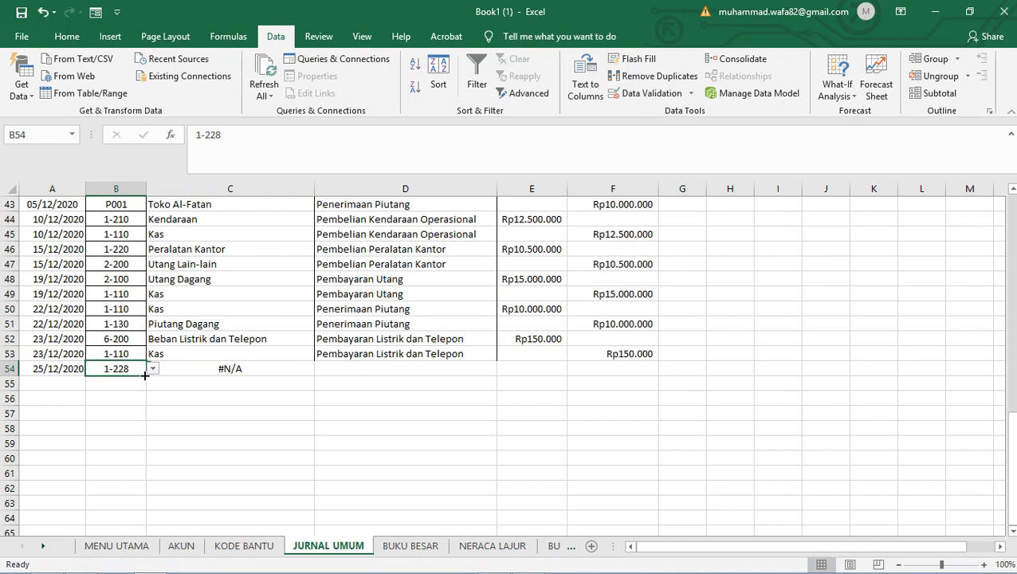
- Fill the account code cell B54 down to B55 and enter the date 25/12/2020 in A55
drag(145, 374, 111, 386)
click(67, 384)
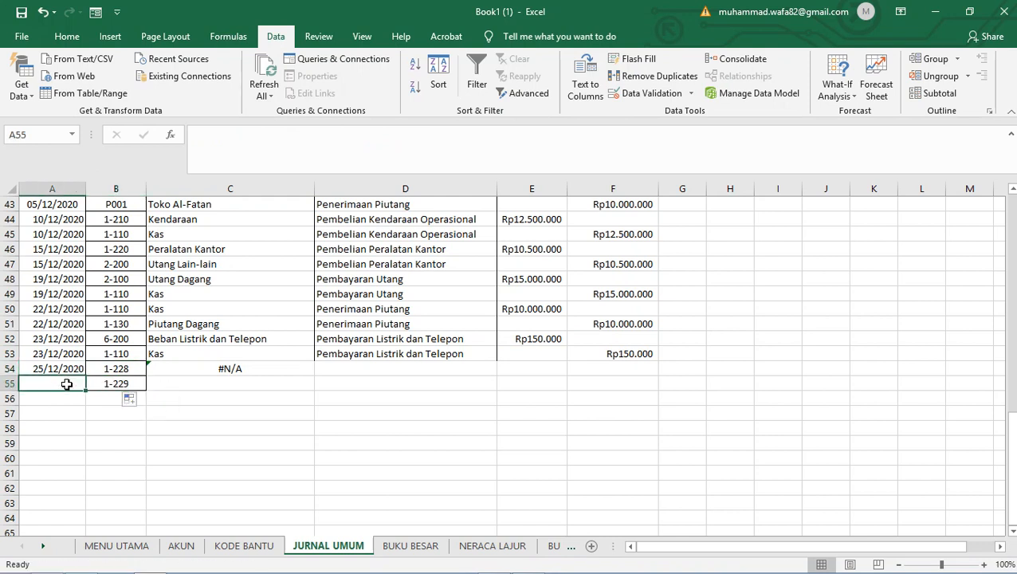
text(25/12/)
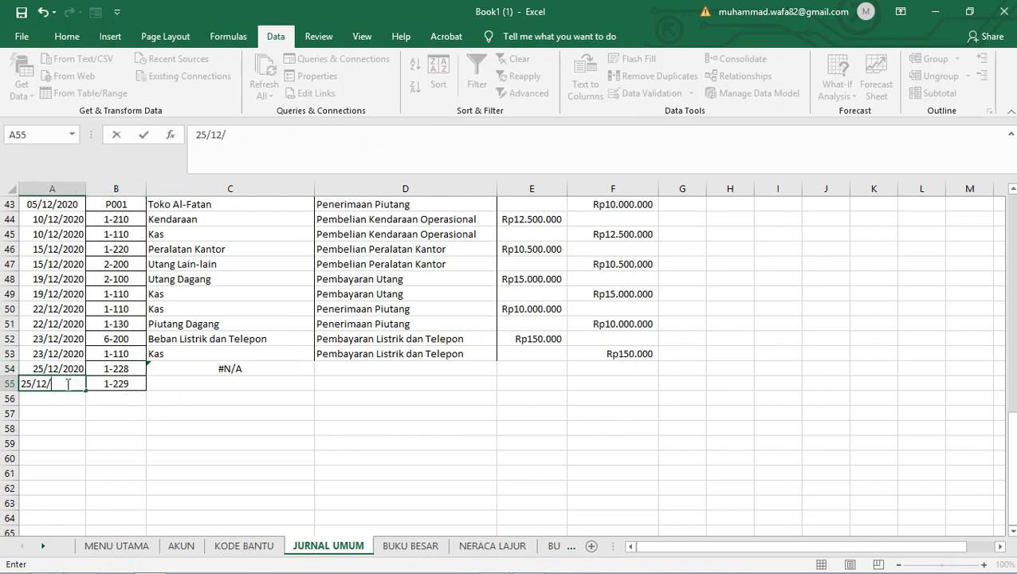
text(2020)
- Fill the VLOOKUP account name formula from C54 down to C55 and choose account code 6-100 in B54
click(185, 370)
drag(314, 374, 314, 389)
click(132, 368)
click(153, 370)
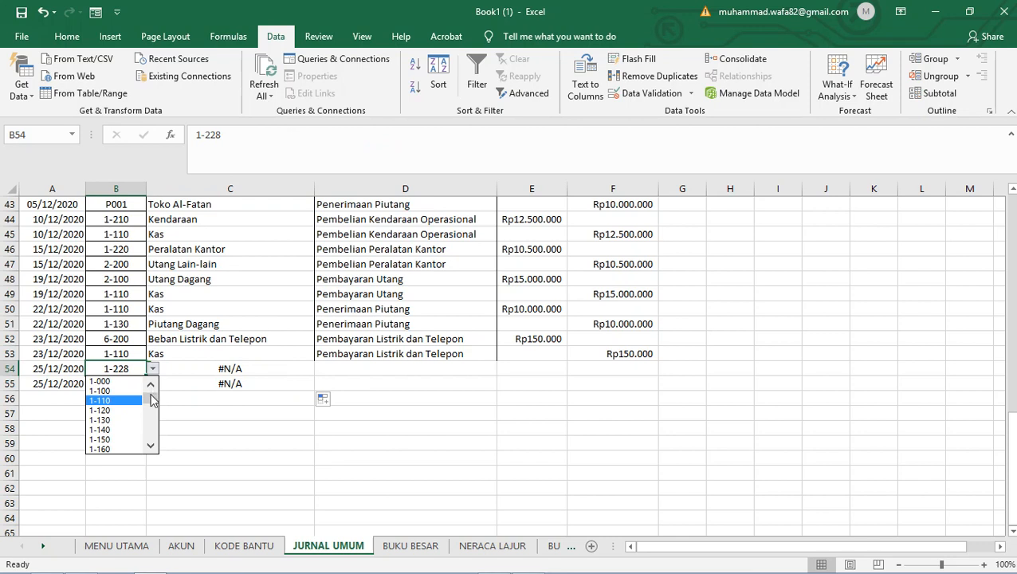
drag(152, 401, 151, 421)
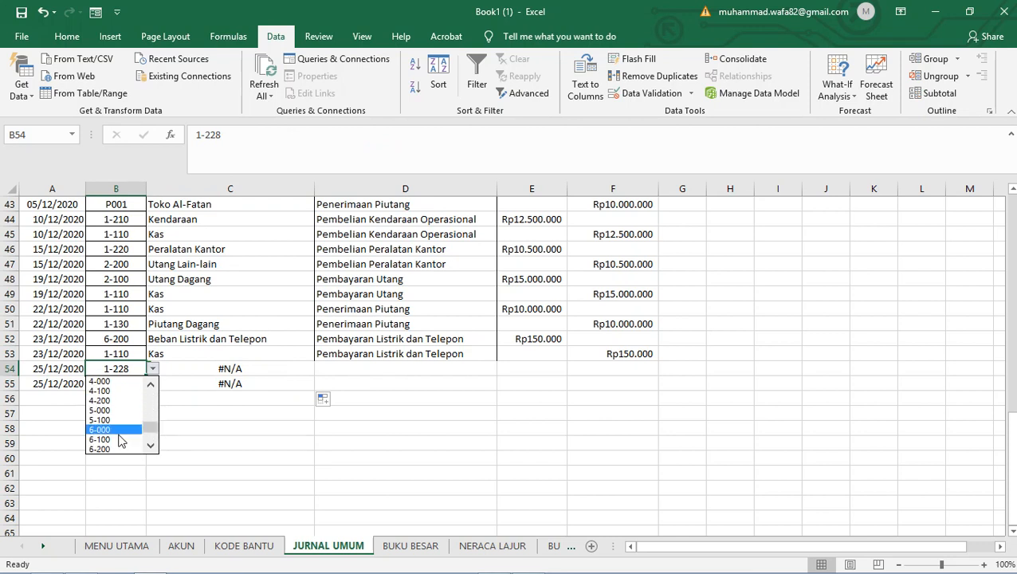
click(119, 439)
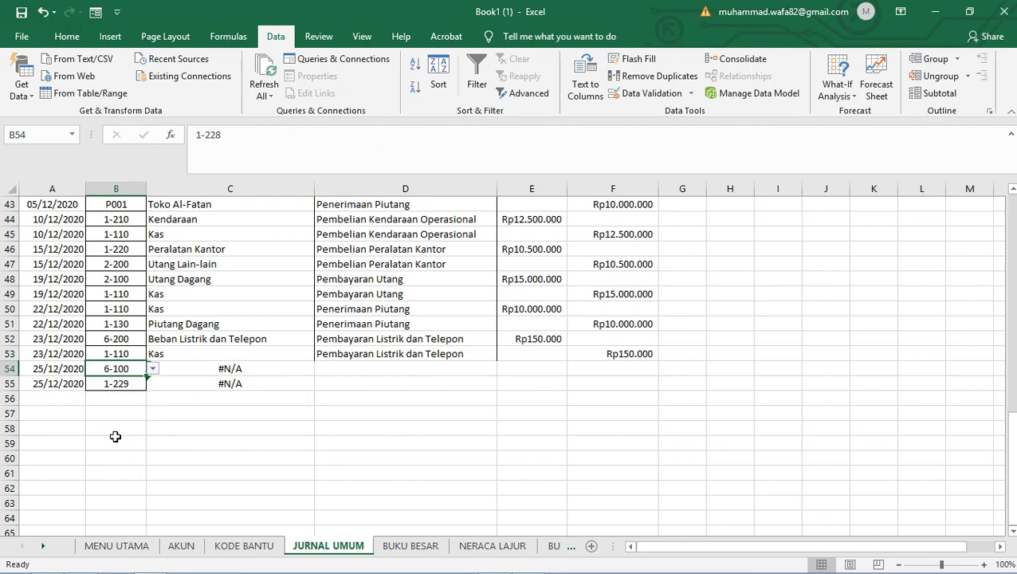
- Enter the description Gaji Karyawan in D54 and the debit amount Rp2.500.000 in E54
click(335, 365)
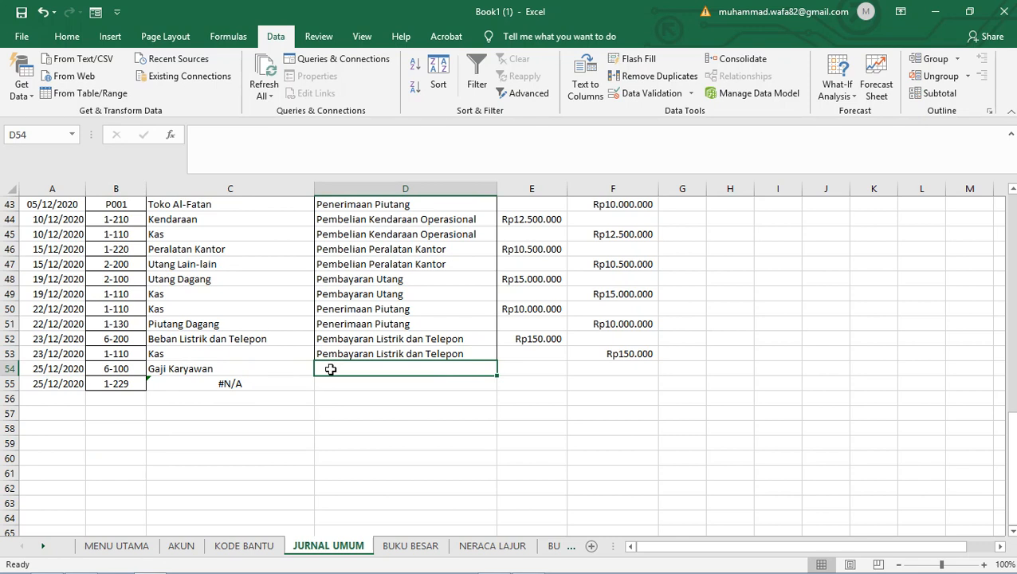
text(Gaji)
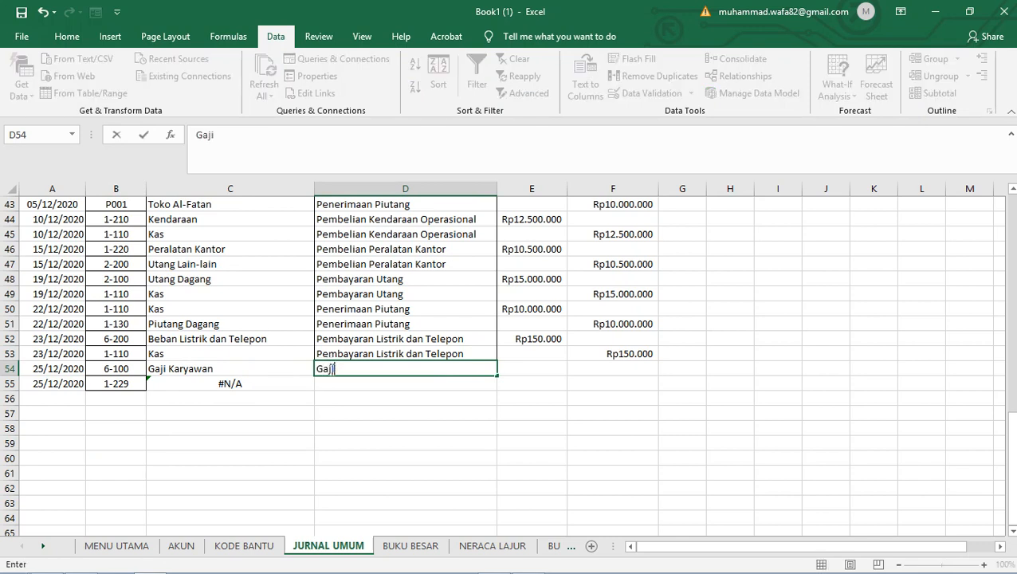
text( Karyawan)
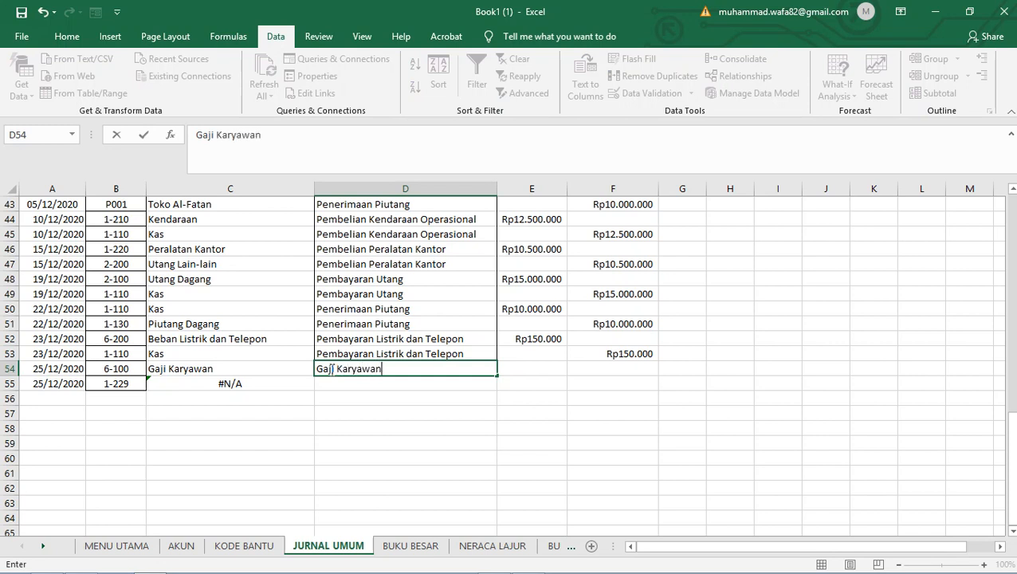
click(539, 374)
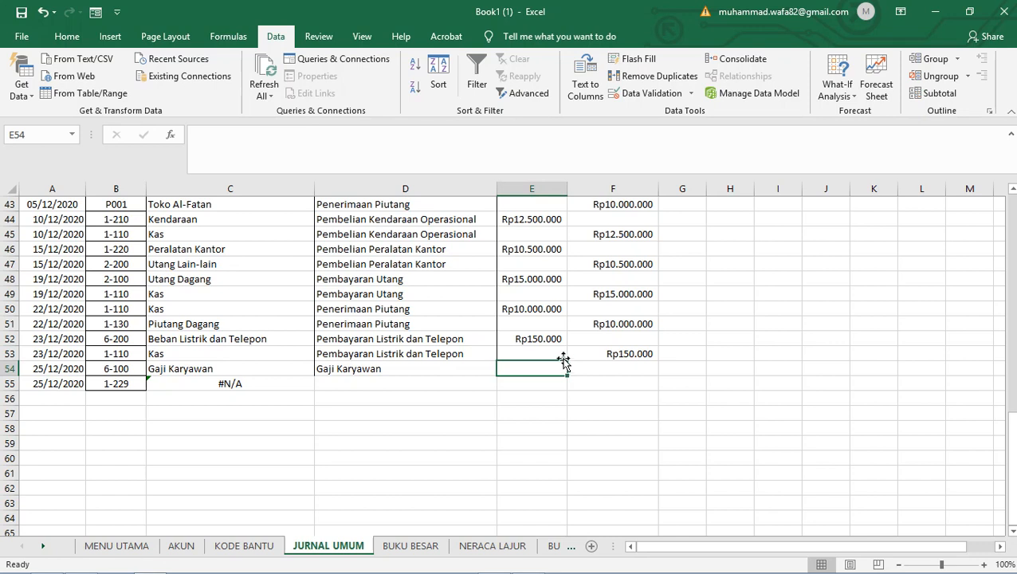
text(R)
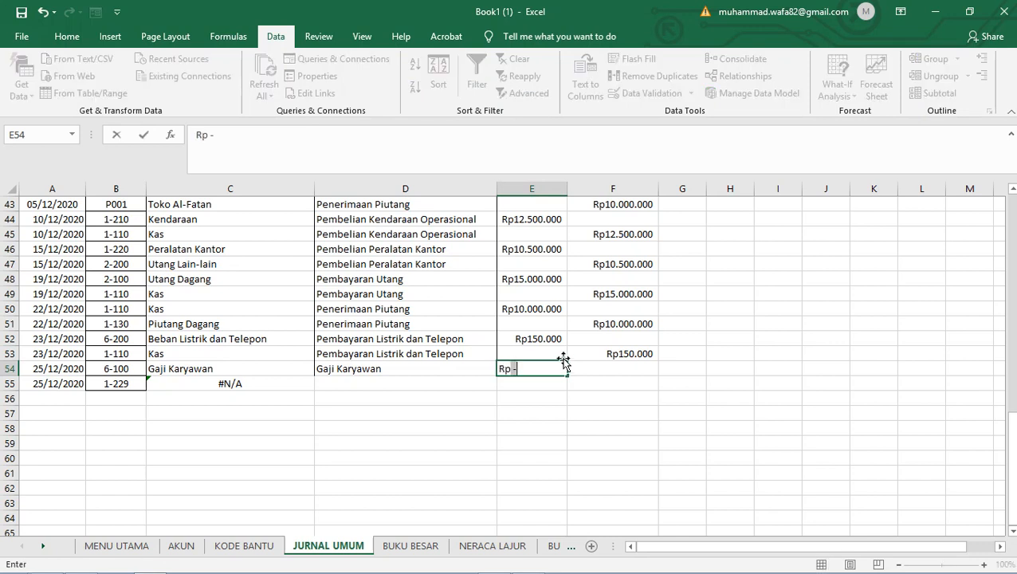
text(p2.500.000)
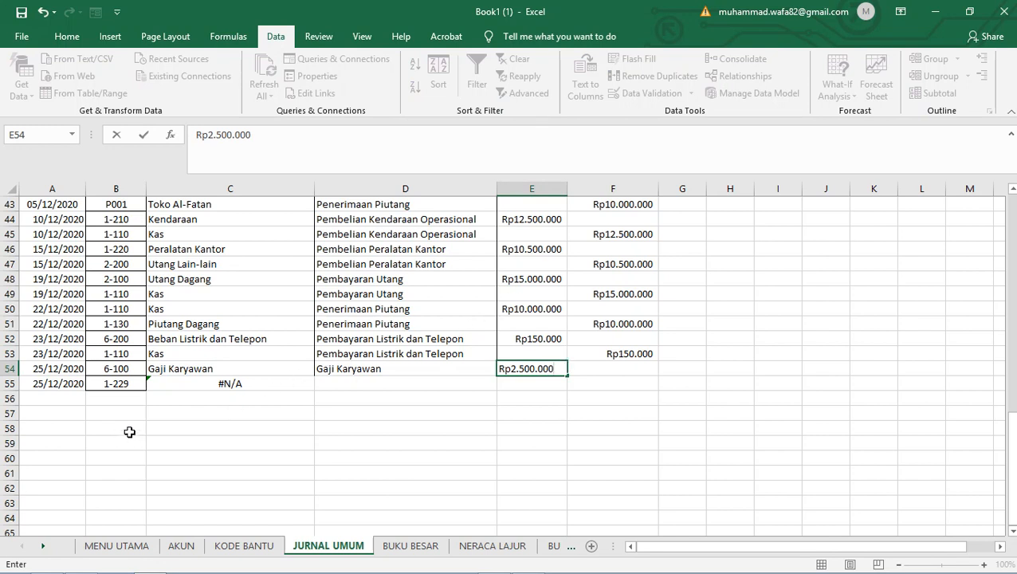
- Choose account code 1-110 in B55 and fill the description Gaji Karyawan from D54 down to D55
click(134, 386)
click(152, 384)
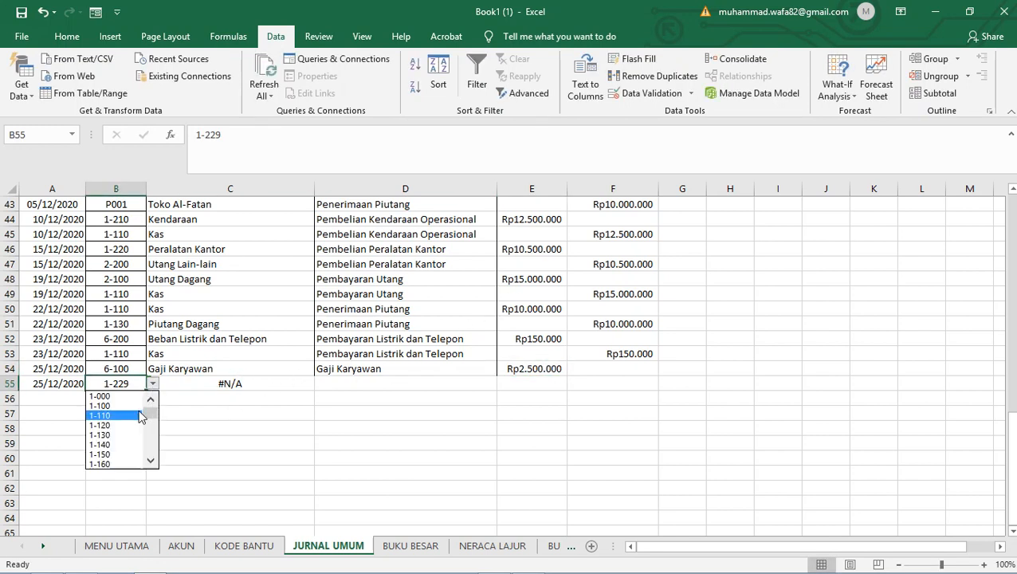
click(125, 422)
click(239, 388)
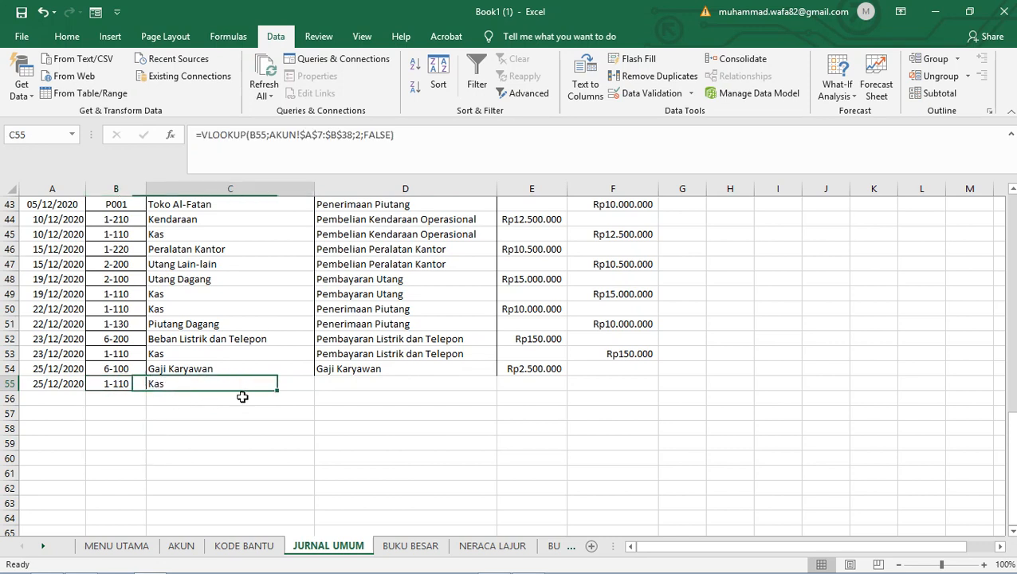
click(374, 386)
click(465, 366)
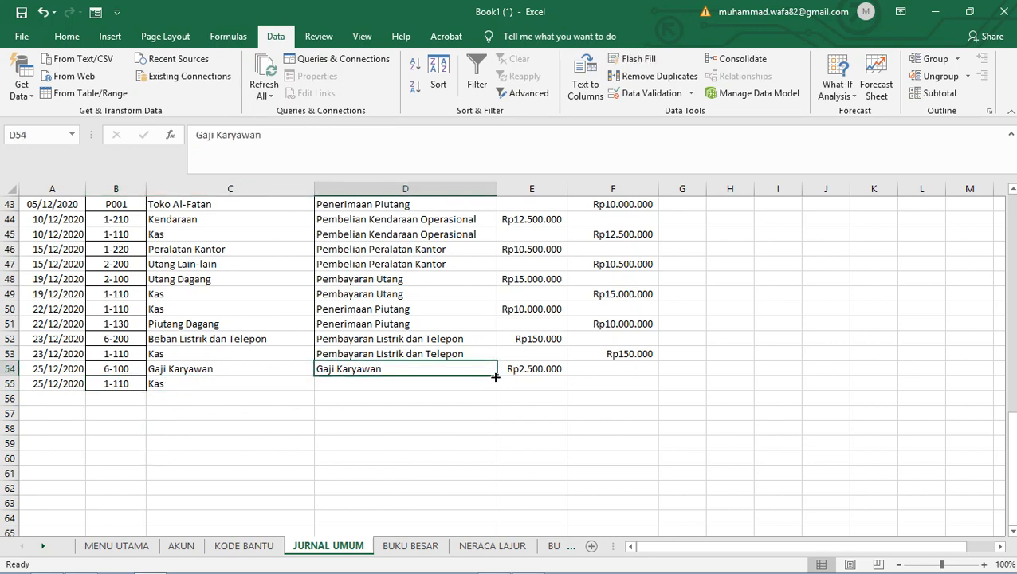
drag(495, 376, 496, 390)
- Copy the Rp2.500.000 debit amount from E54 into credit cell F55 for the Kas account
click(586, 386)
click(562, 370)
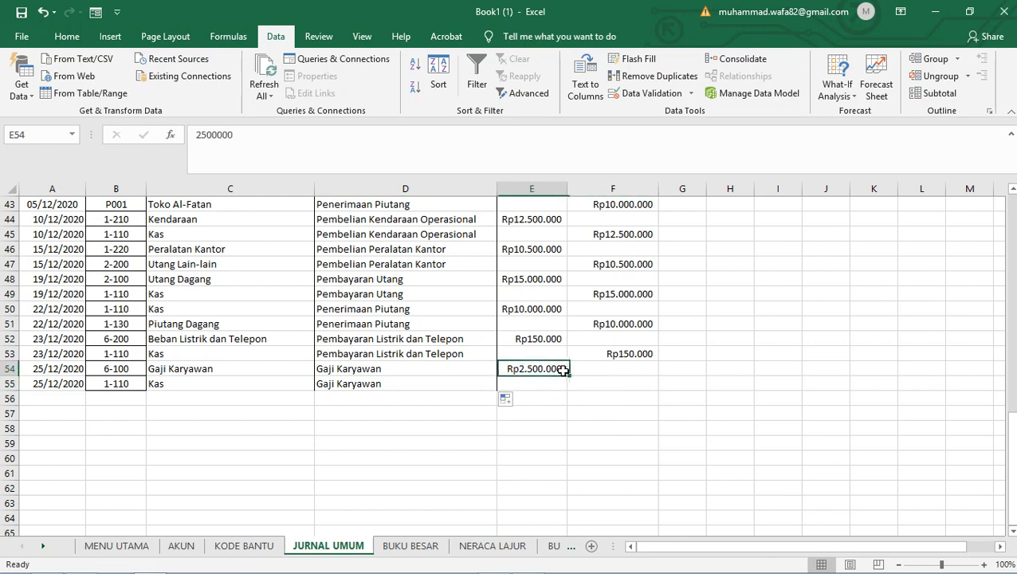
key(ctrl+c)
click(622, 385)
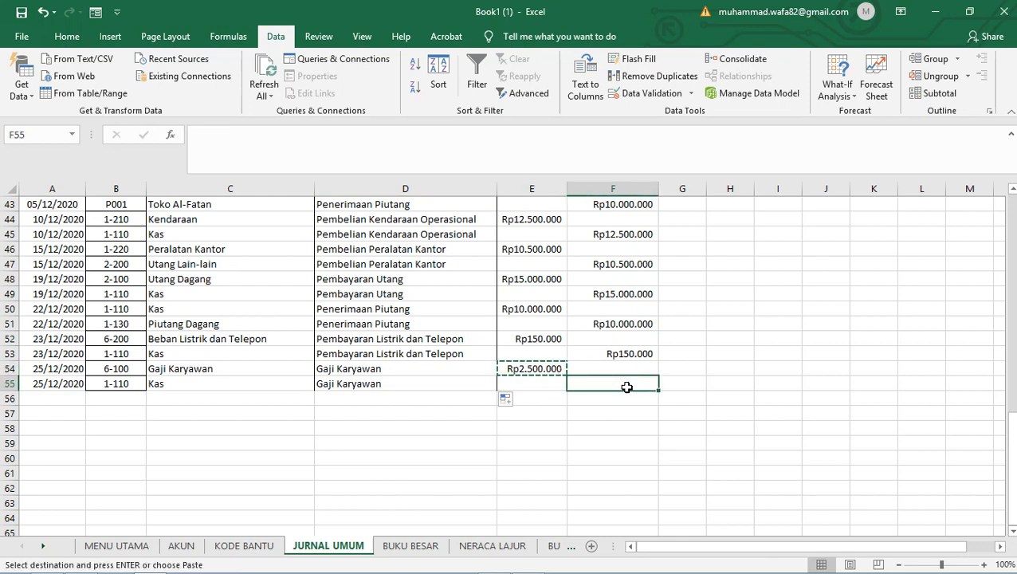
key(ctrl+v)
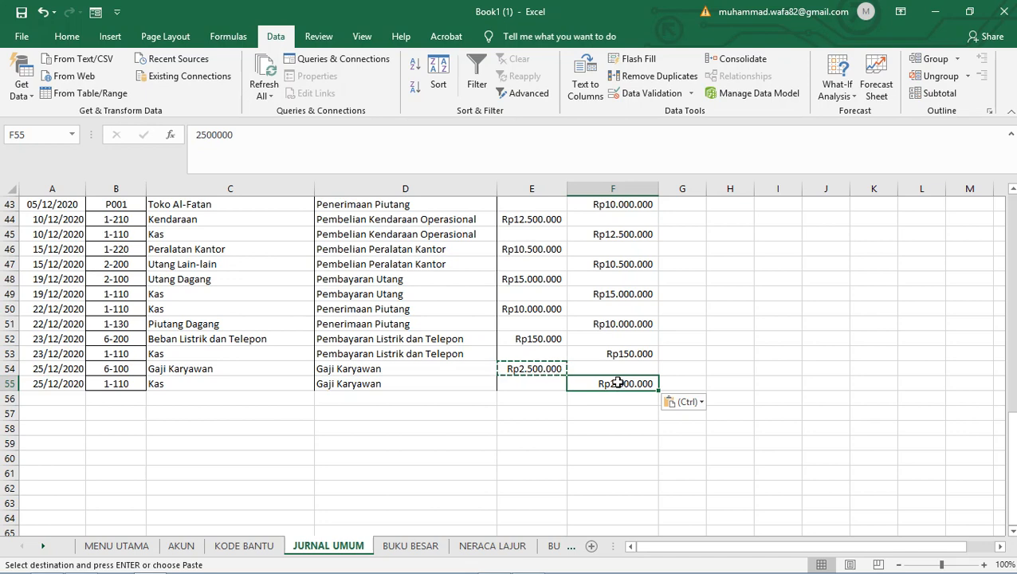
- Review the earlier journal entries and switch to the PDF in Adobe Acrobat to check the TRANSAKSI list
scroll(538, 356, up, 7)
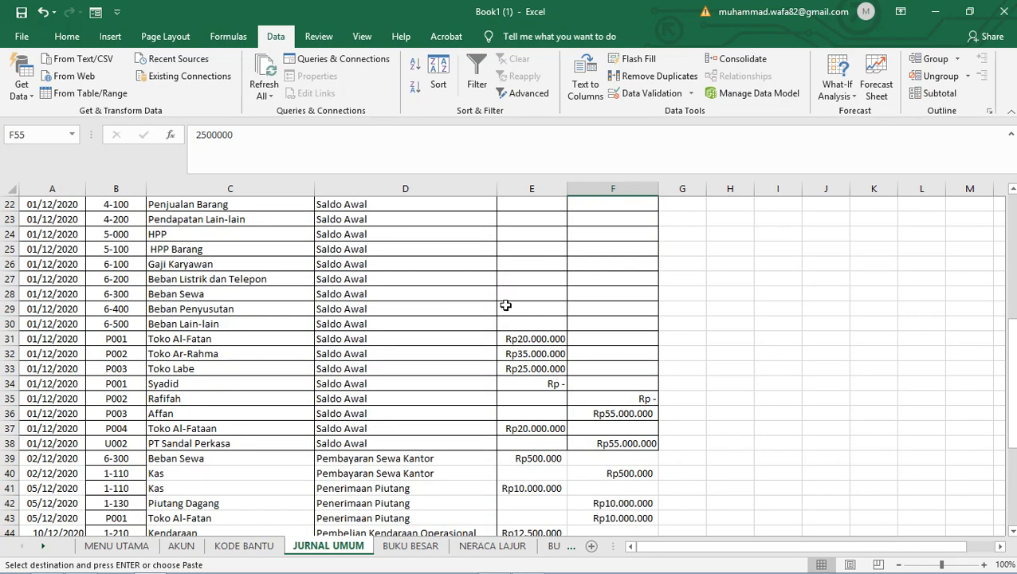
scroll(509, 304, up, 4)
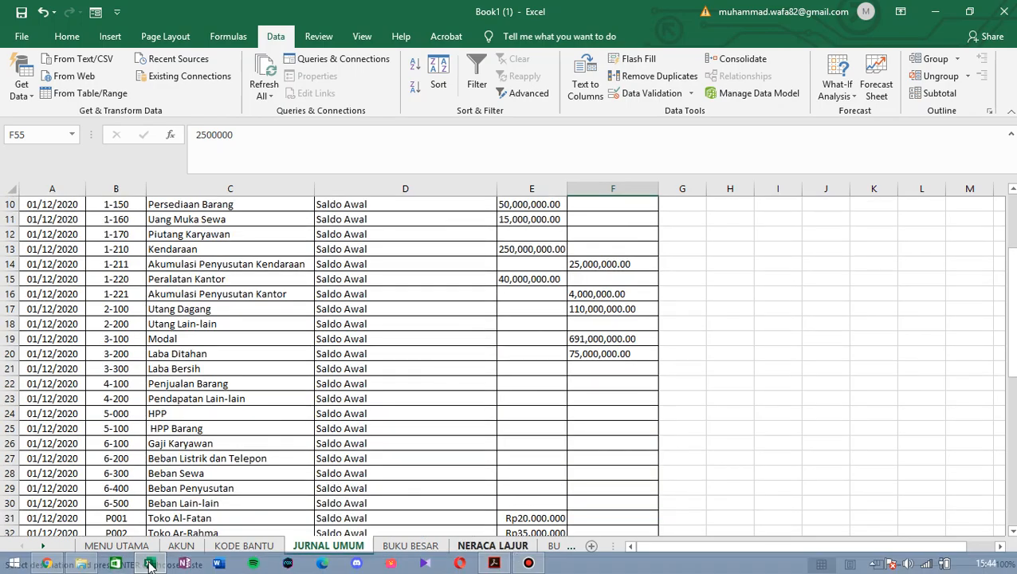
click(149, 564)
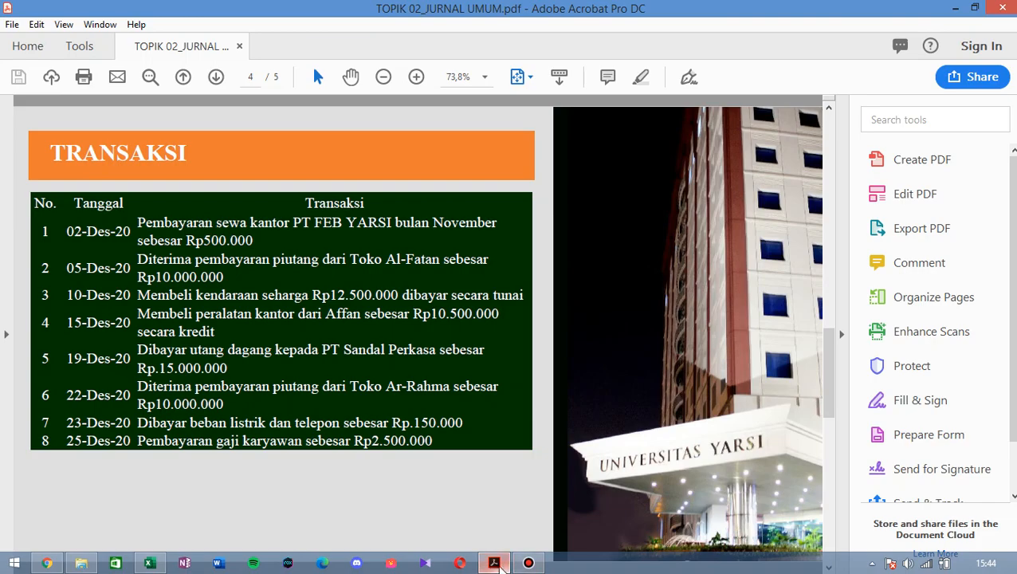
click(496, 563)
click(495, 563)
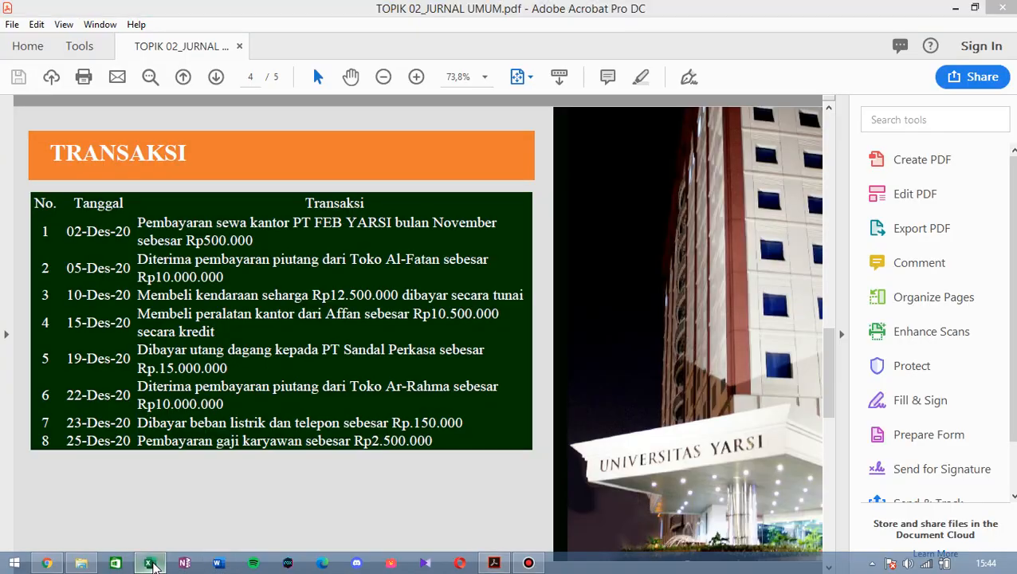